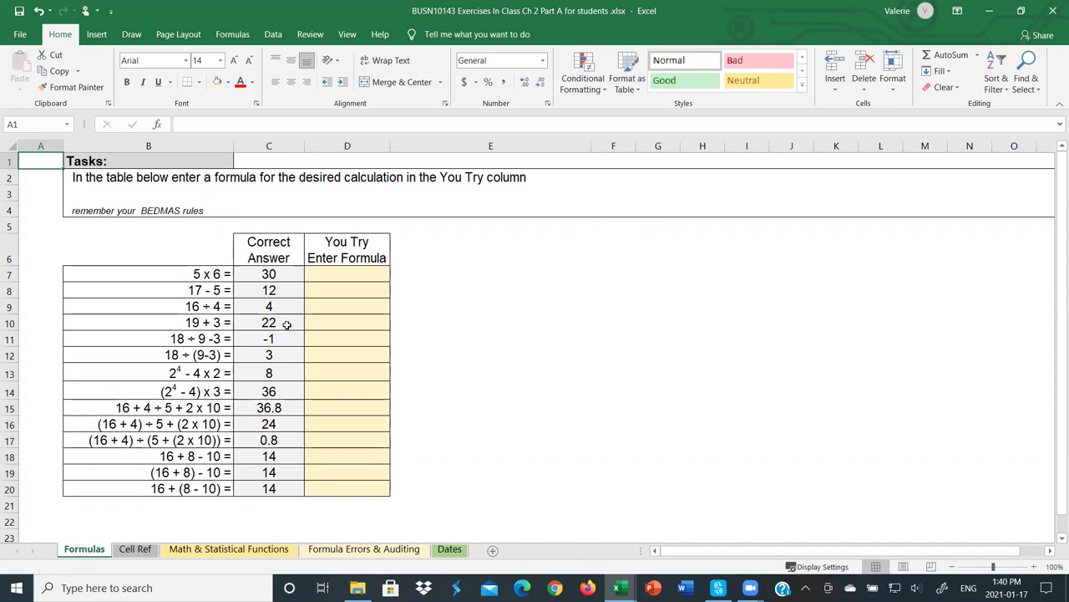
# - Enter the formulas =5*6 in D7 and =17-5 in D8 of the You Try column
pyautogui.click(356, 273)
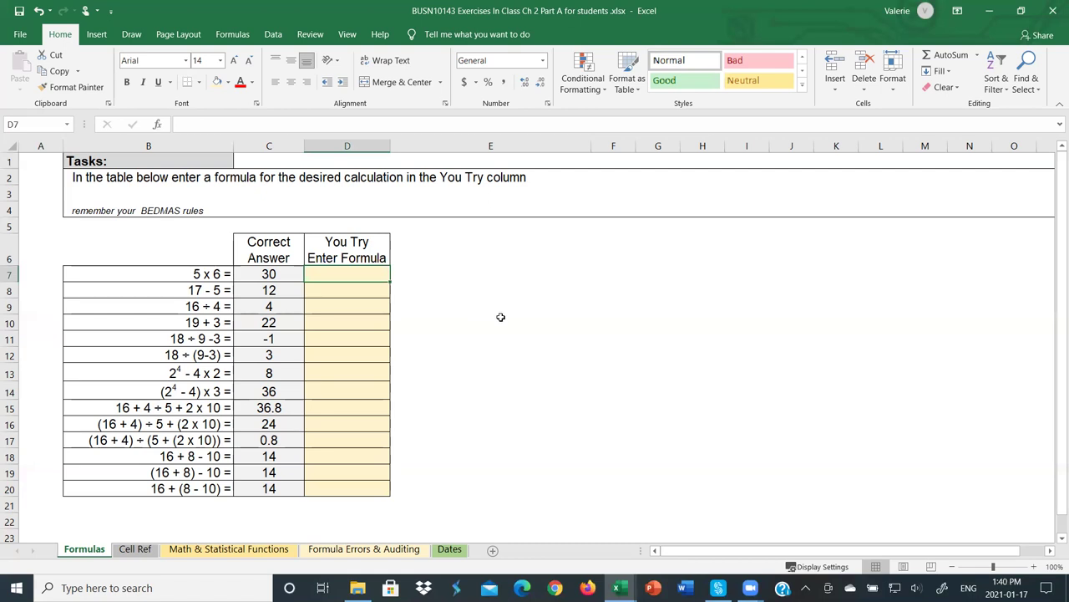
pyautogui.write('=')
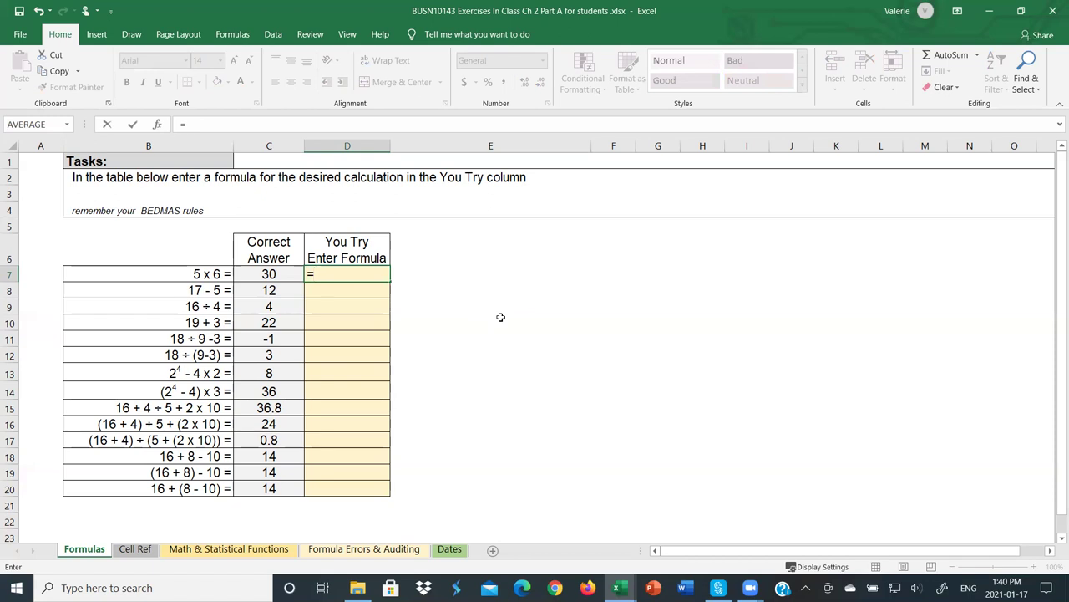
pyautogui.write('5*6')
pyautogui.press('Return')
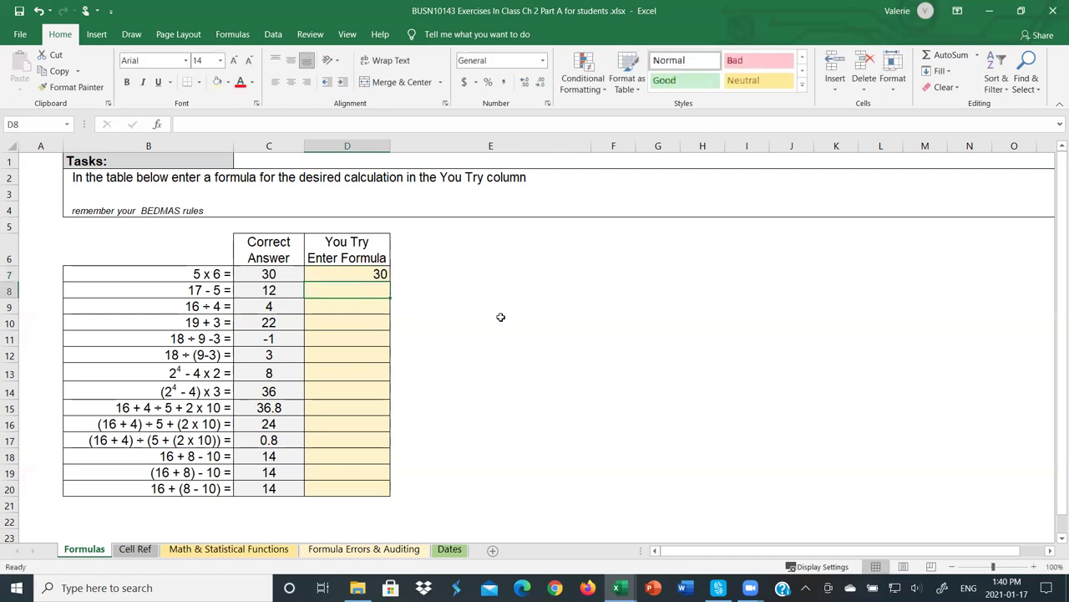
pyautogui.write('=')
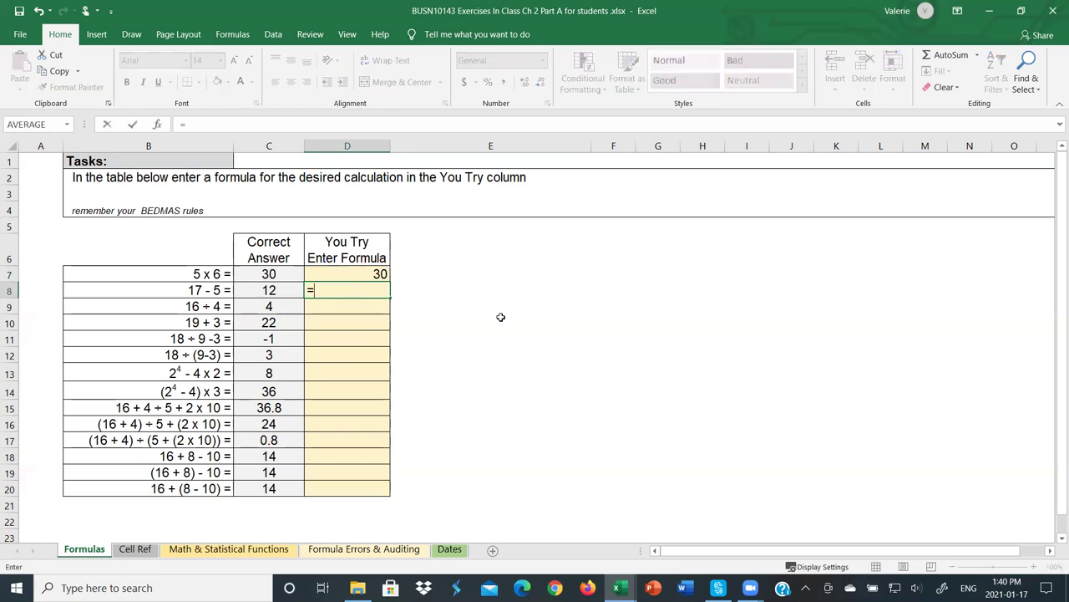
pyautogui.write('17-5')
pyautogui.press('Return')
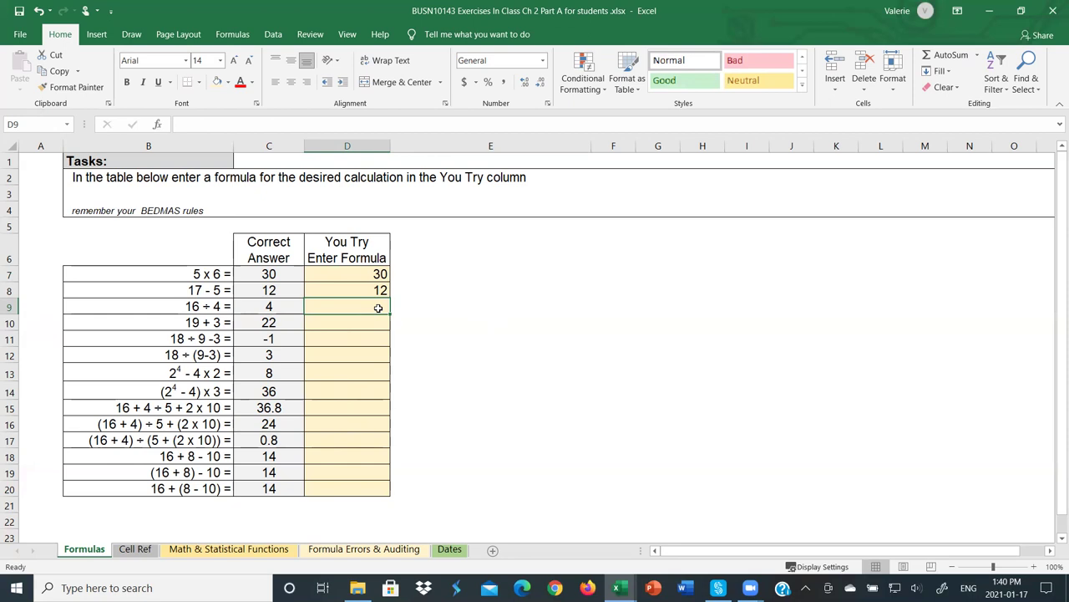
# - Enter the division formula =16/4 in D9 and the addition formula =19+3 in D10
pyautogui.write('=16')
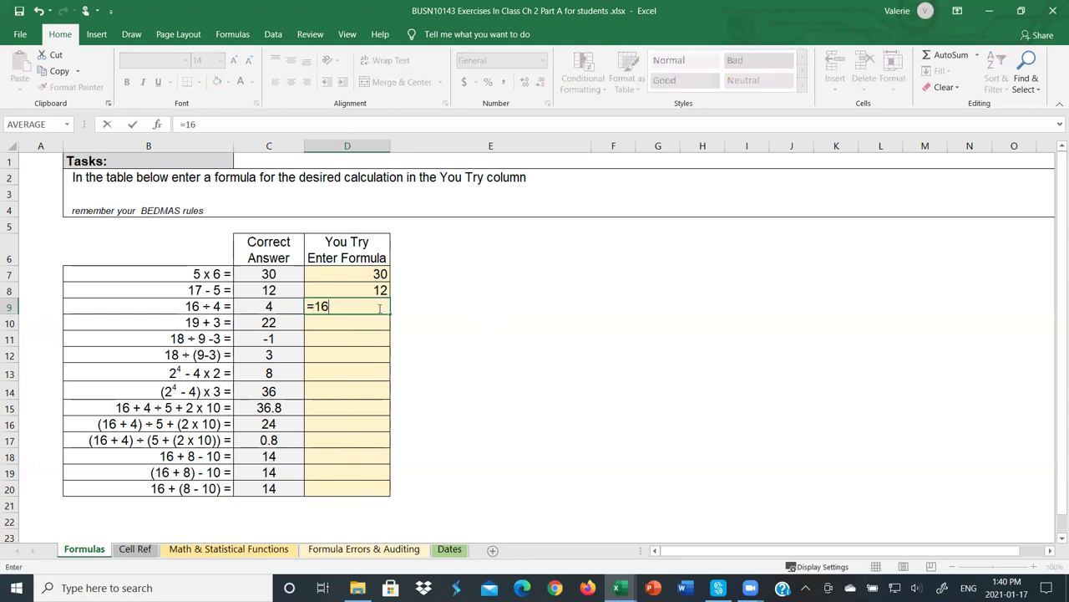
pyautogui.write('/4')
pyautogui.press('Return')
pyautogui.write('=')
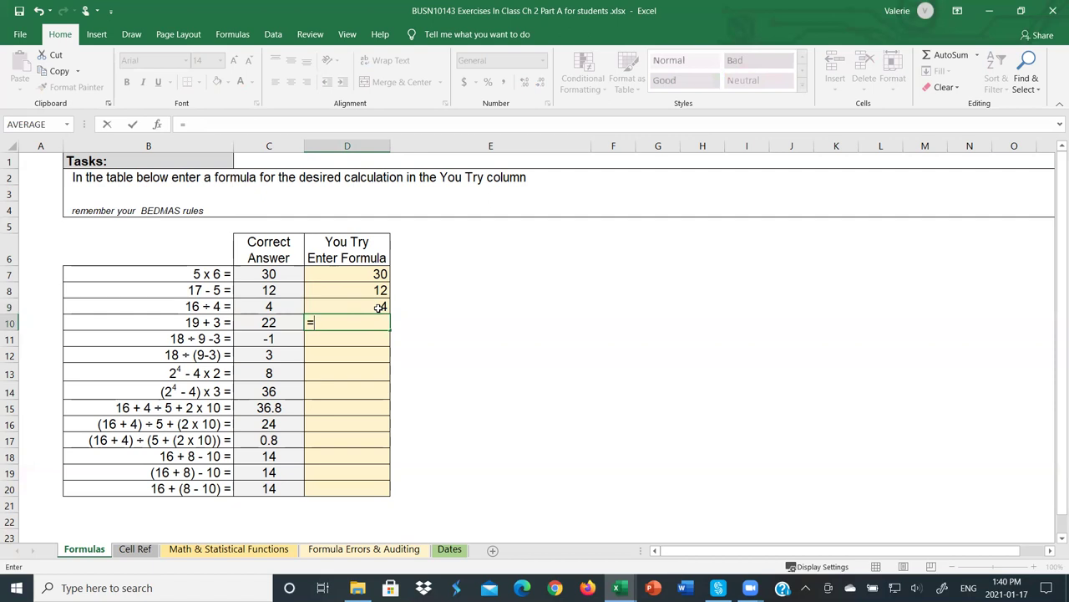
pyautogui.write('19+3')
pyautogui.press('Return')
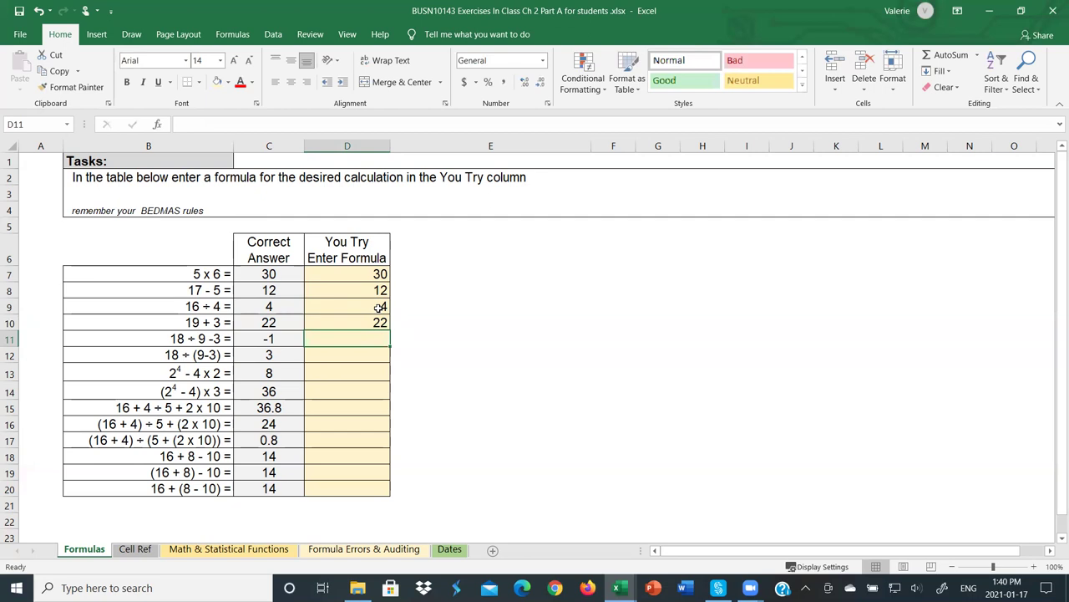
# - Enter =18/9-3 in D11 and the bracketed version =18/(9-3) in D12
pyautogui.write('=18/9')
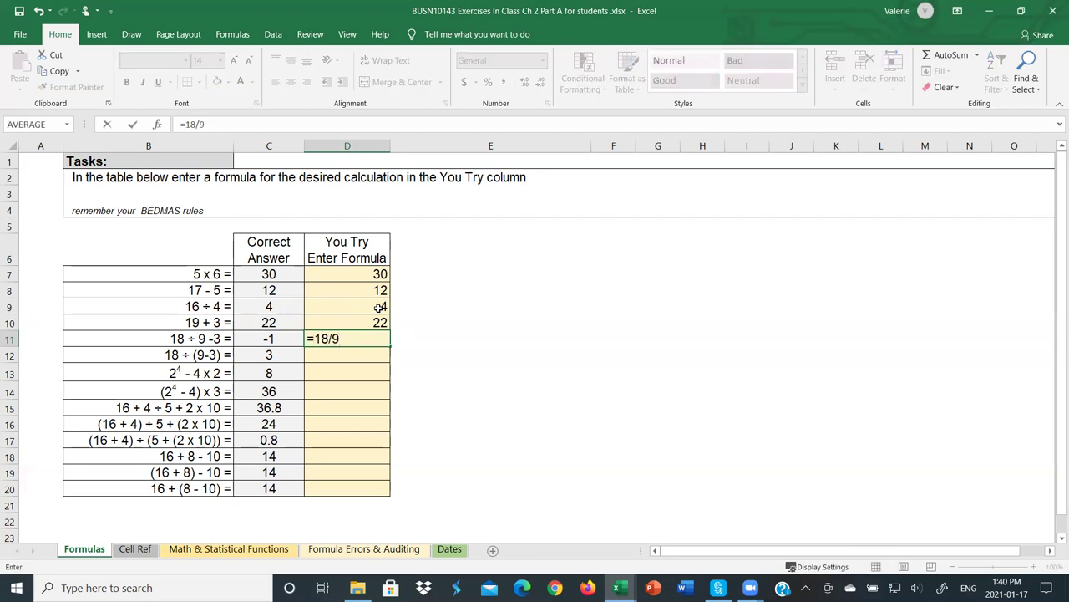
pyautogui.write('-3')
pyautogui.press('Return')
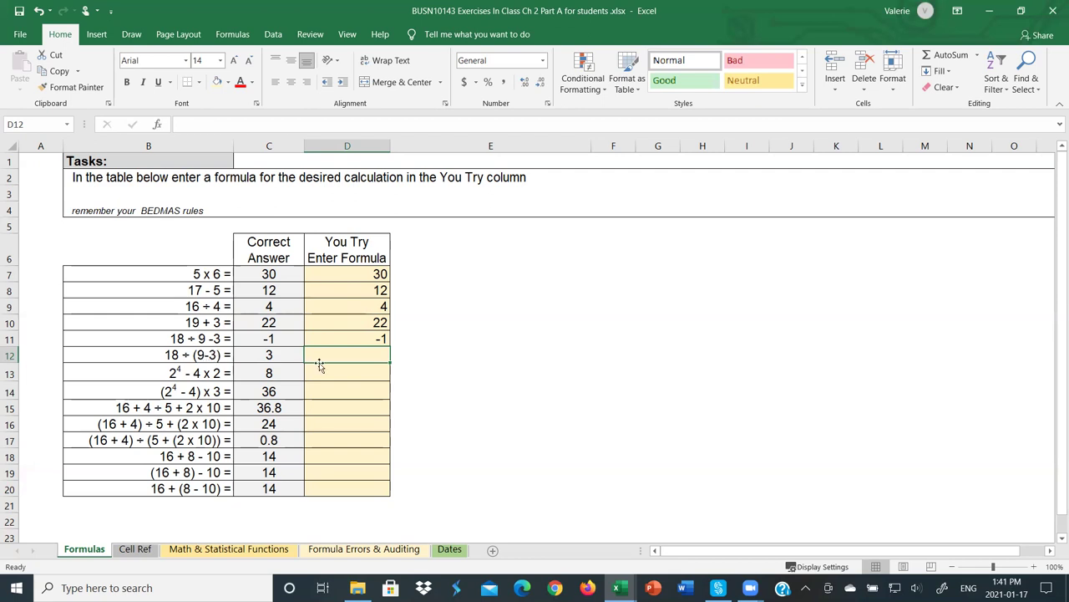
pyautogui.write('=')
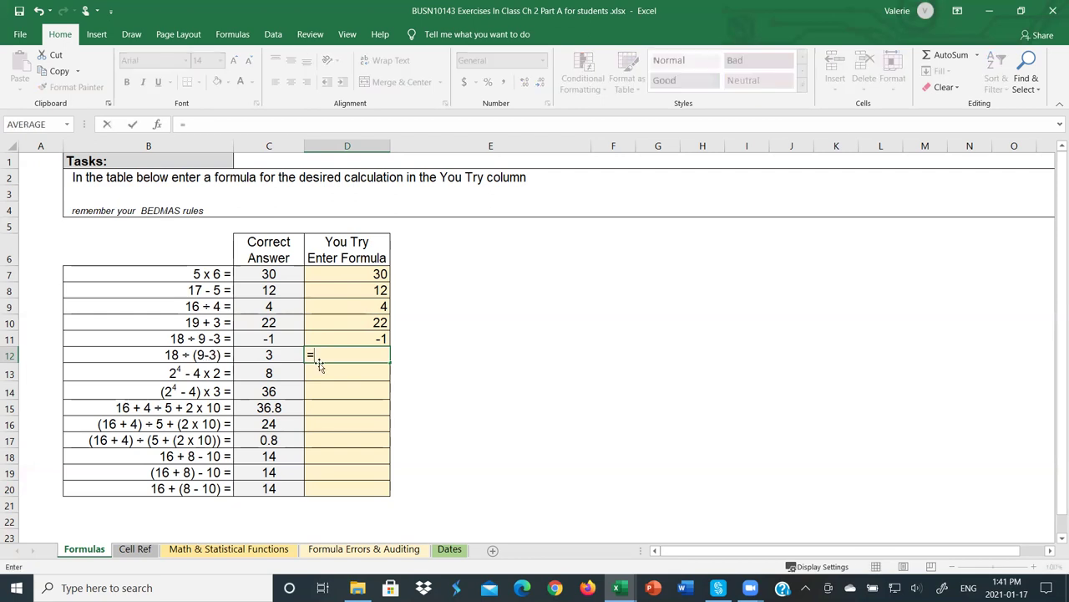
pyautogui.write('18/(9-3)')
pyautogui.press('Return')
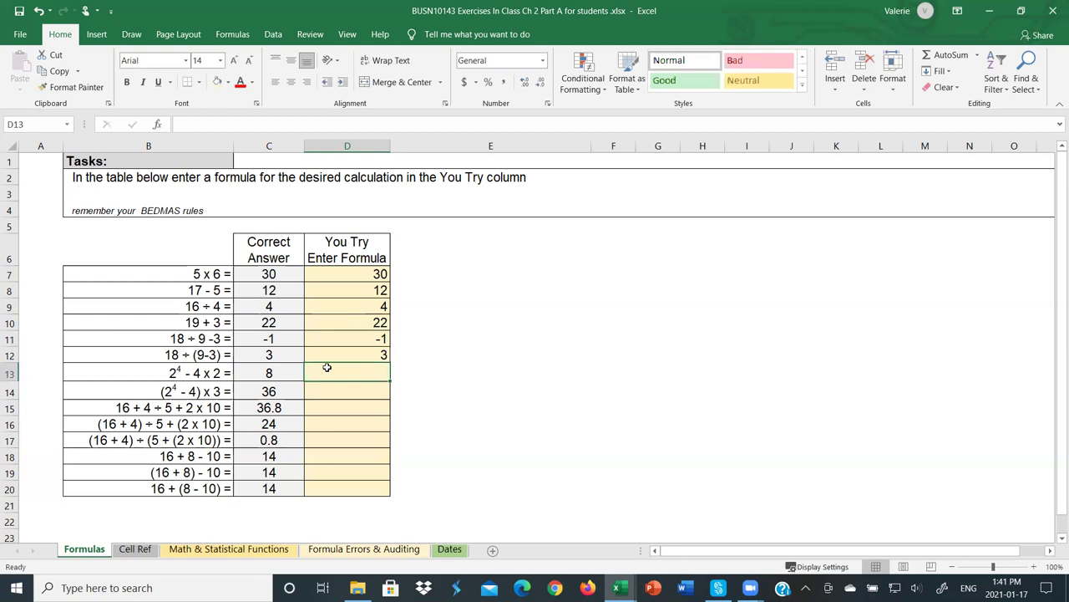
# - Enter the exponent formulas =2^4-4*2 in D13 and =(2^4-4)*3 in D14
pyautogui.write('=')
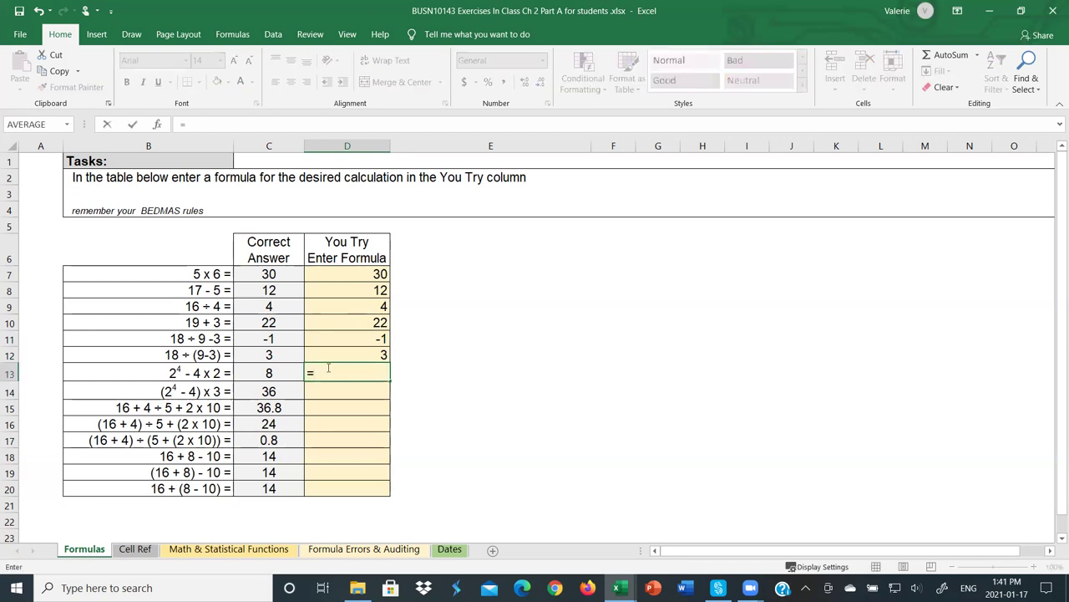
pyautogui.write('2^4-4*2')
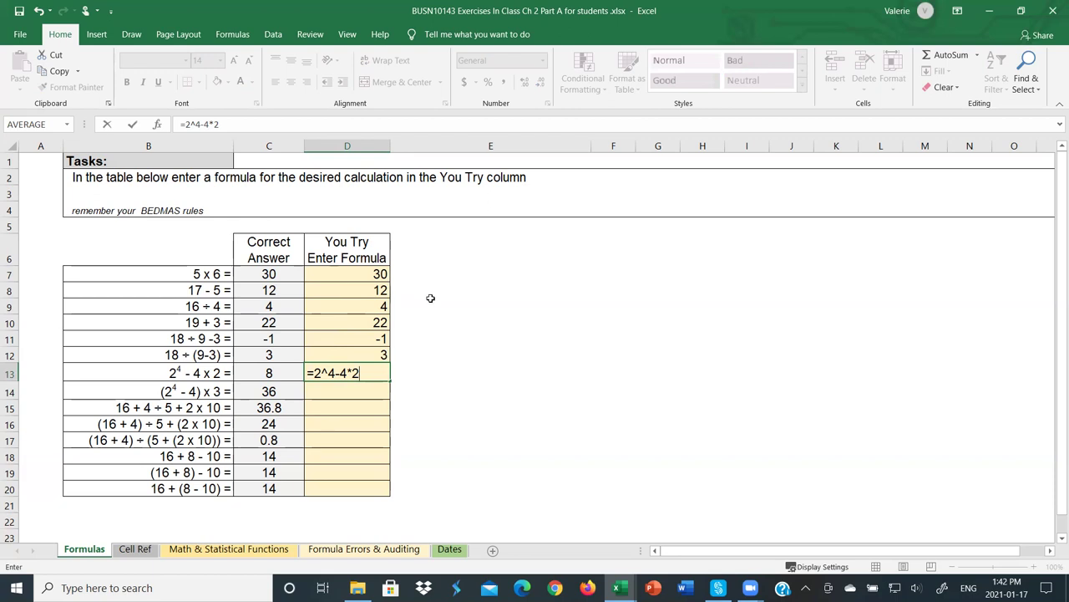
pyautogui.press('Return')
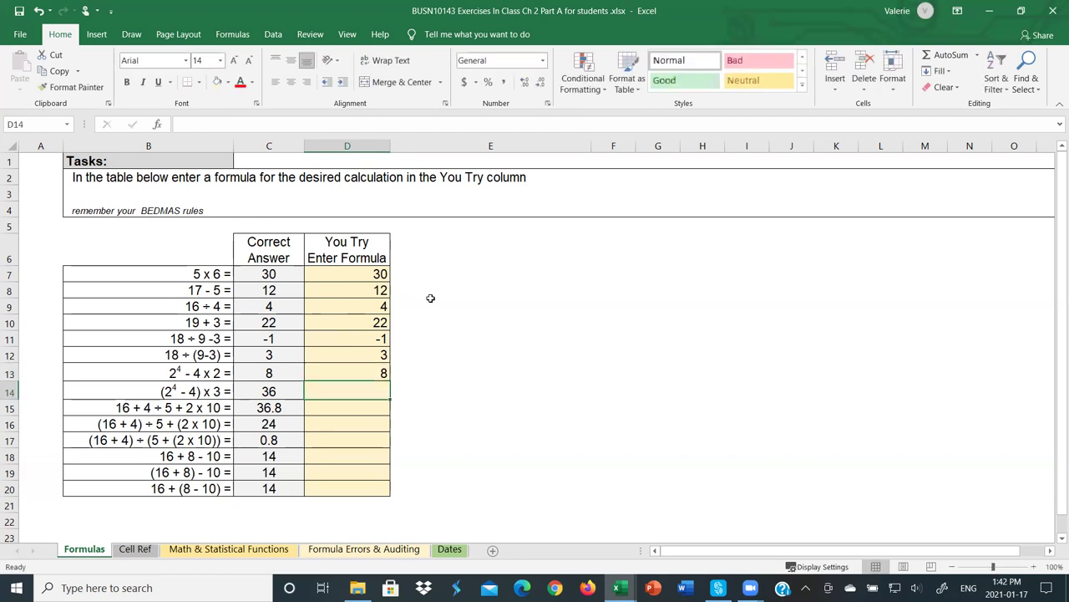
pyautogui.write('=(2')
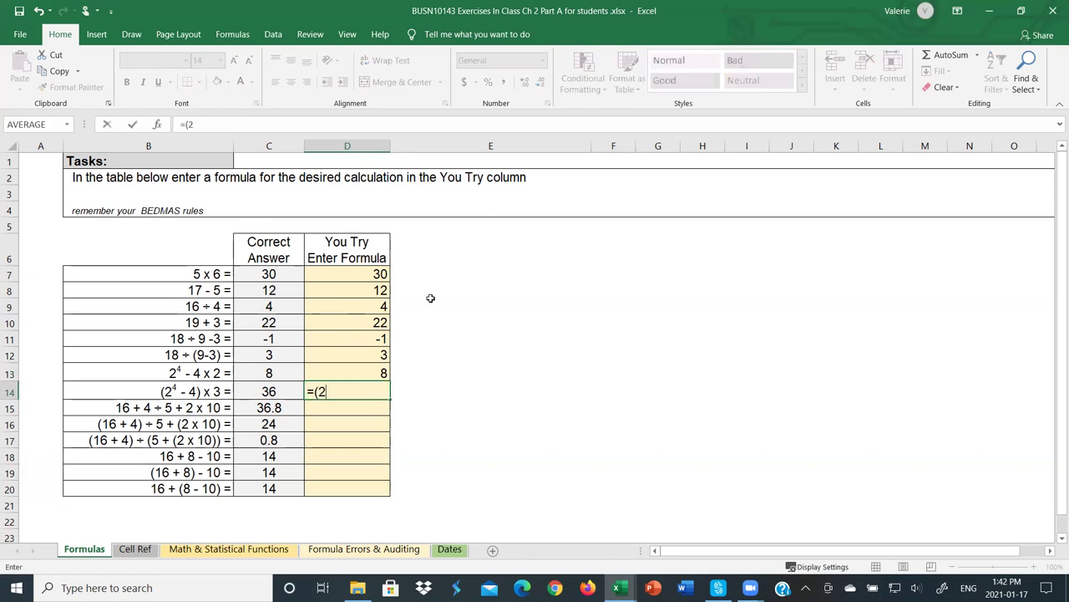
pyautogui.write('^4')
pyautogui.write('-4)*3')
pyautogui.press('Return')
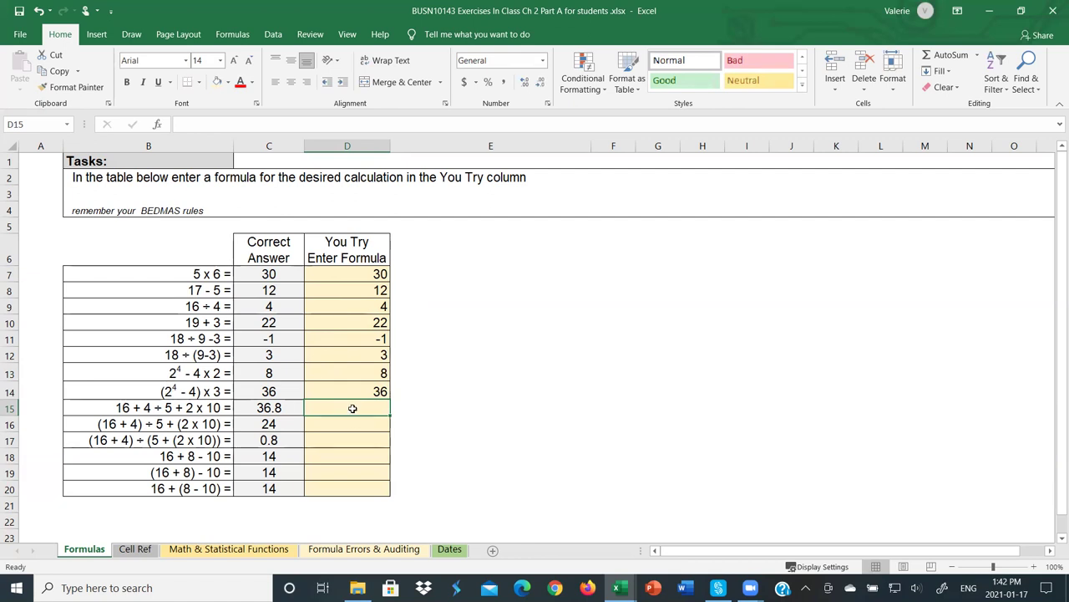
# - Enter 16+4/5+2*10 in D15 and correct it to a formula by adding the missing leading equals sign
pyautogui.write('16+4/5+2*10')
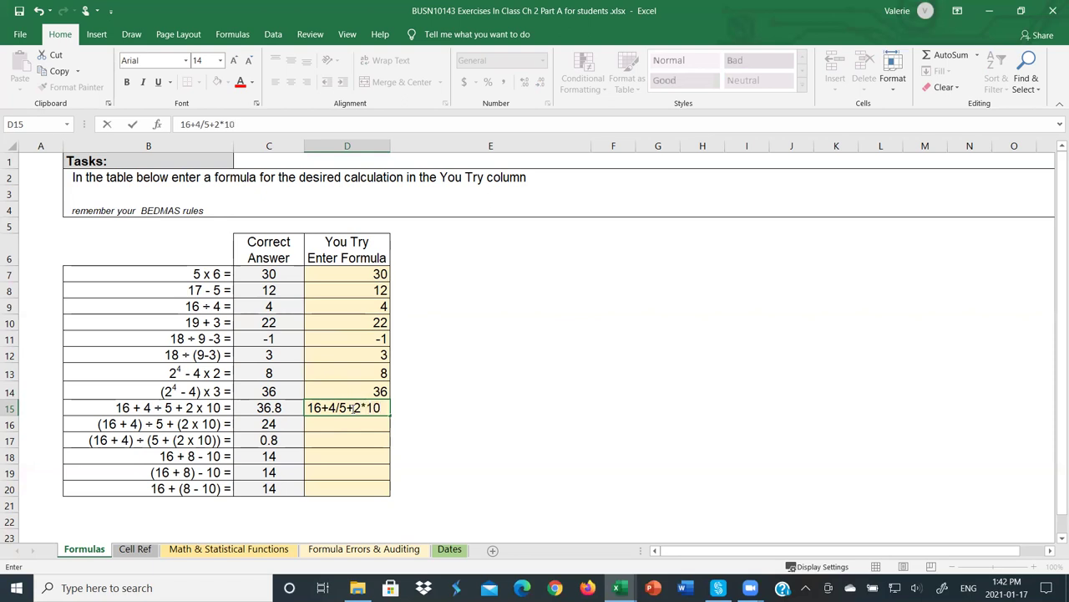
pyautogui.press('Return')
pyautogui.click(373, 408)
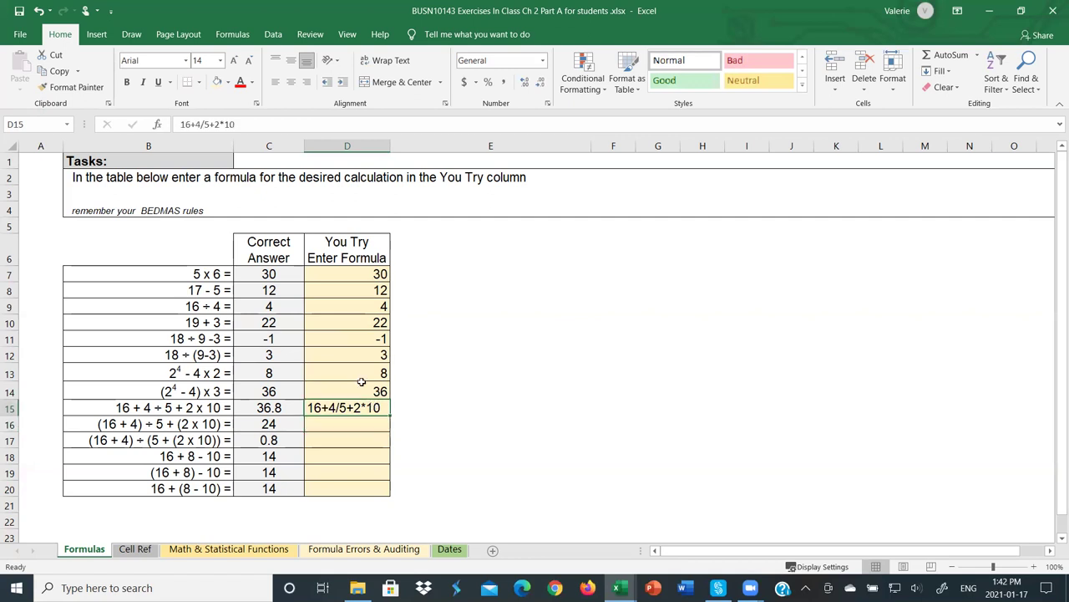
pyautogui.click(181, 124)
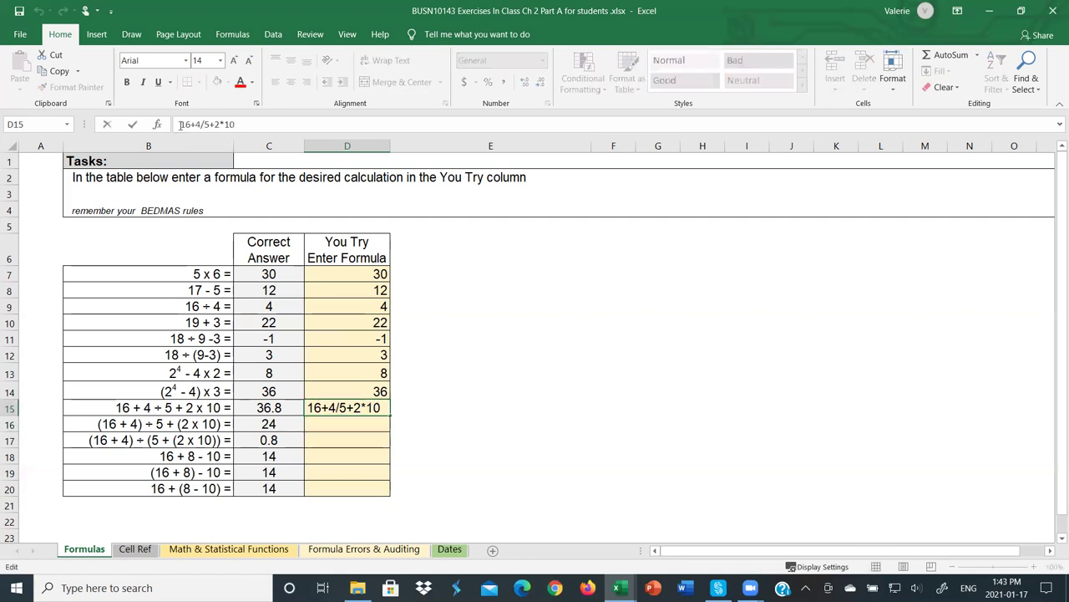
pyautogui.write('=')
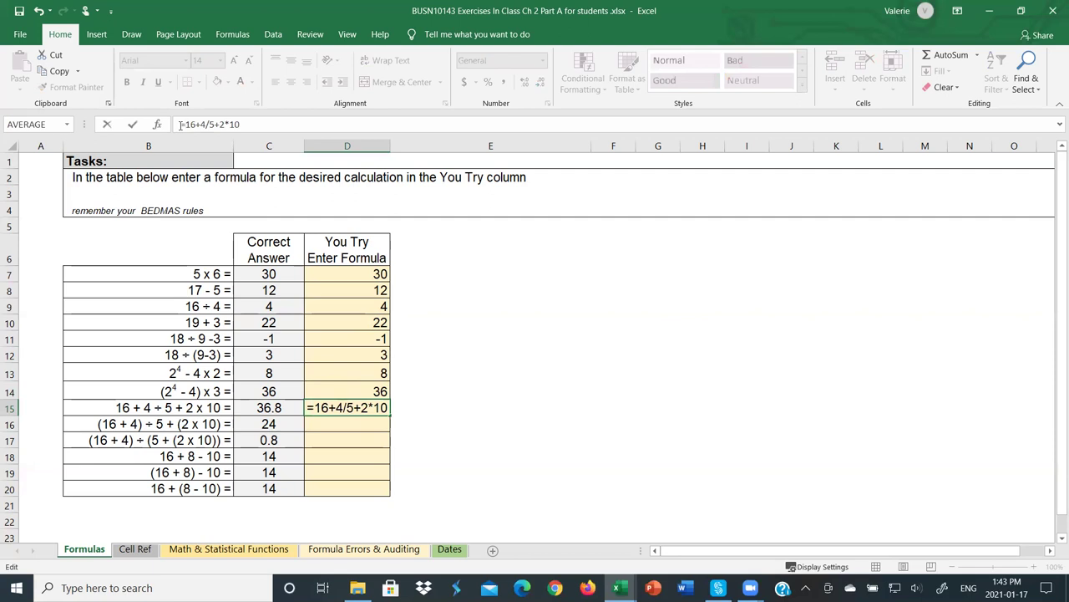
pyautogui.press('Return')
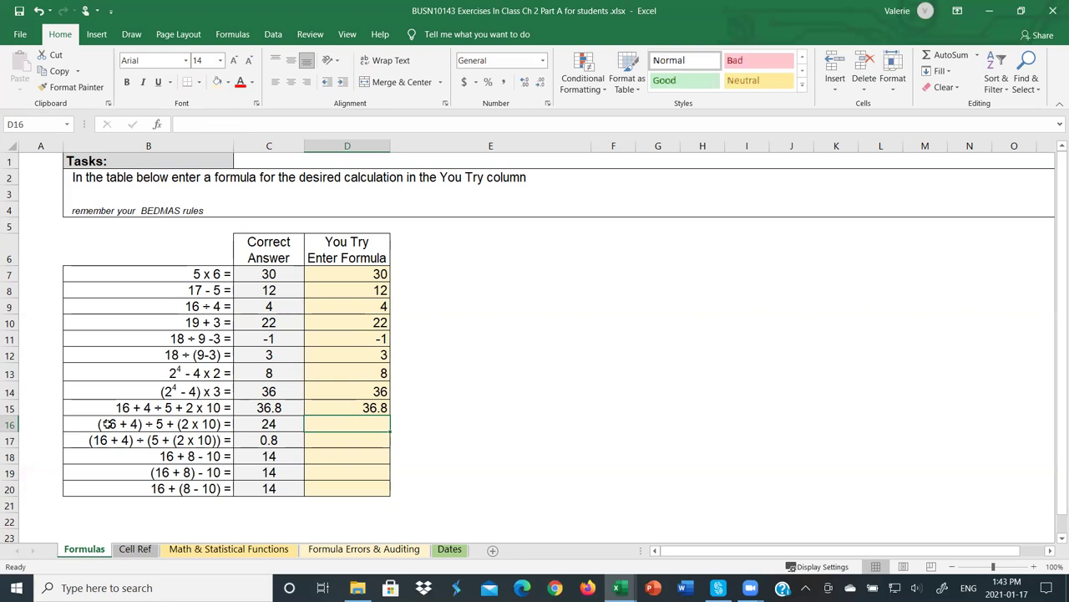
# - Enter the formula =(16+4)/5+(2*10) in D16 of the You Try column
pyautogui.write('=(16+4')
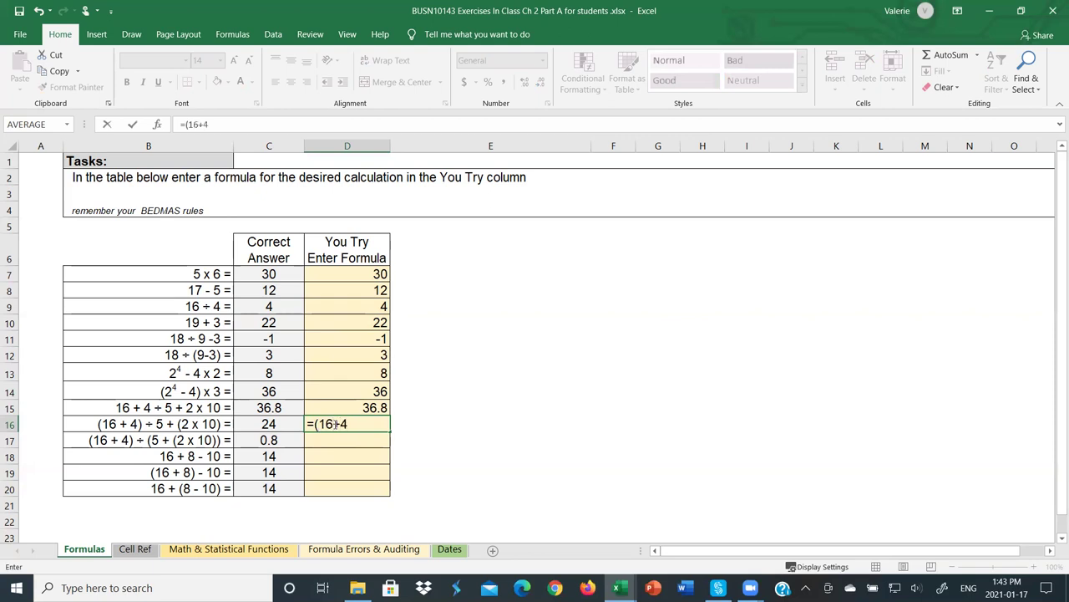
pyautogui.write(')/5+(2*10)')
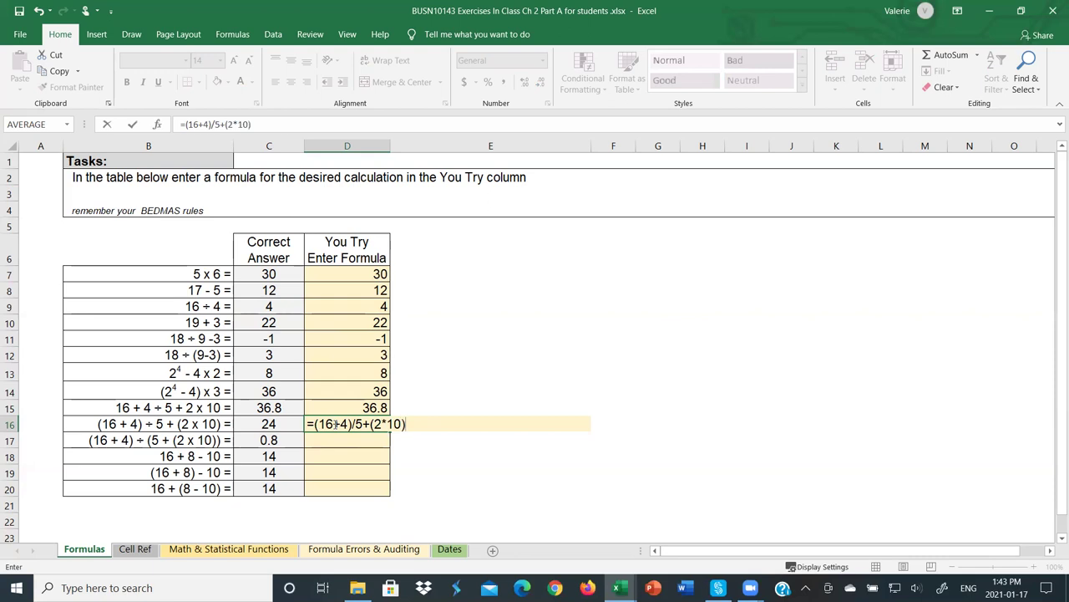
pyautogui.press('Return')
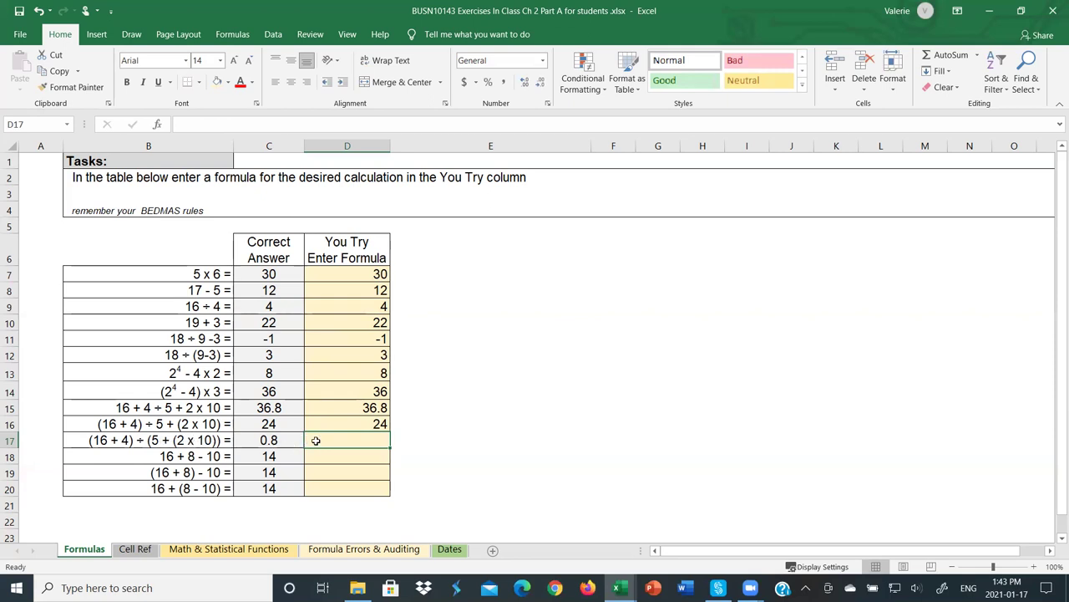
# - Enter the nested-bracket formula =(16+4)/(5+(2*10)) in D17, closing both brackets at the end
pyautogui.write('=')
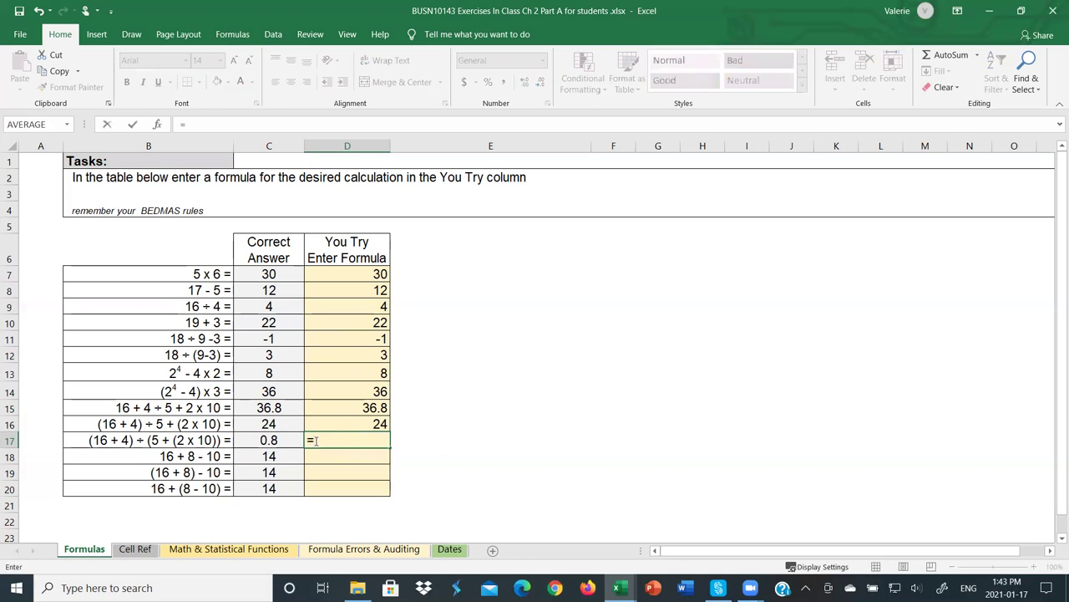
pyautogui.write('(16+4)/(5+')
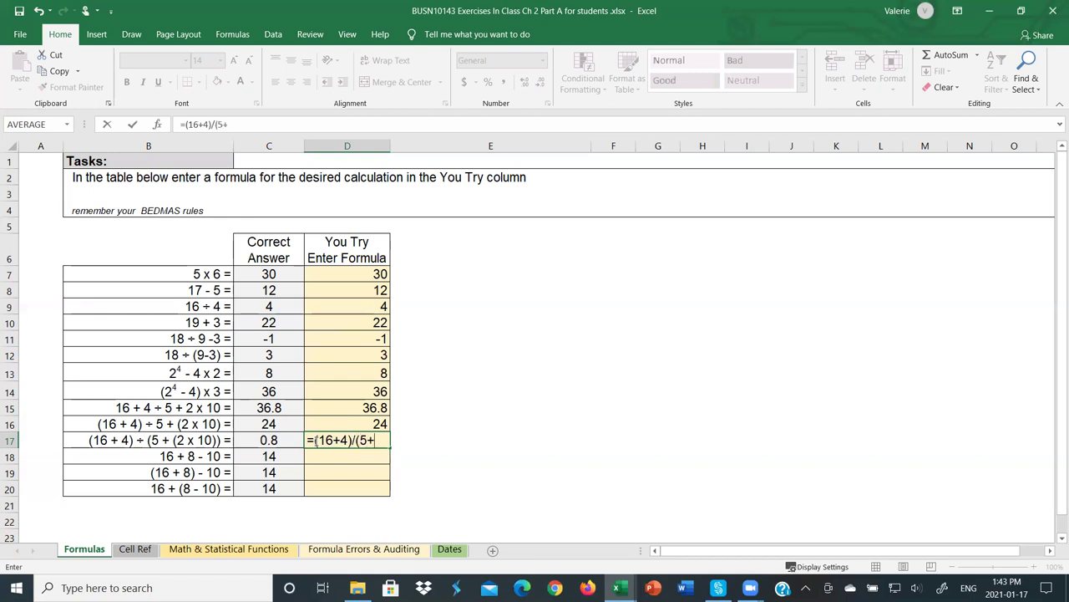
pyautogui.write('(2*10')
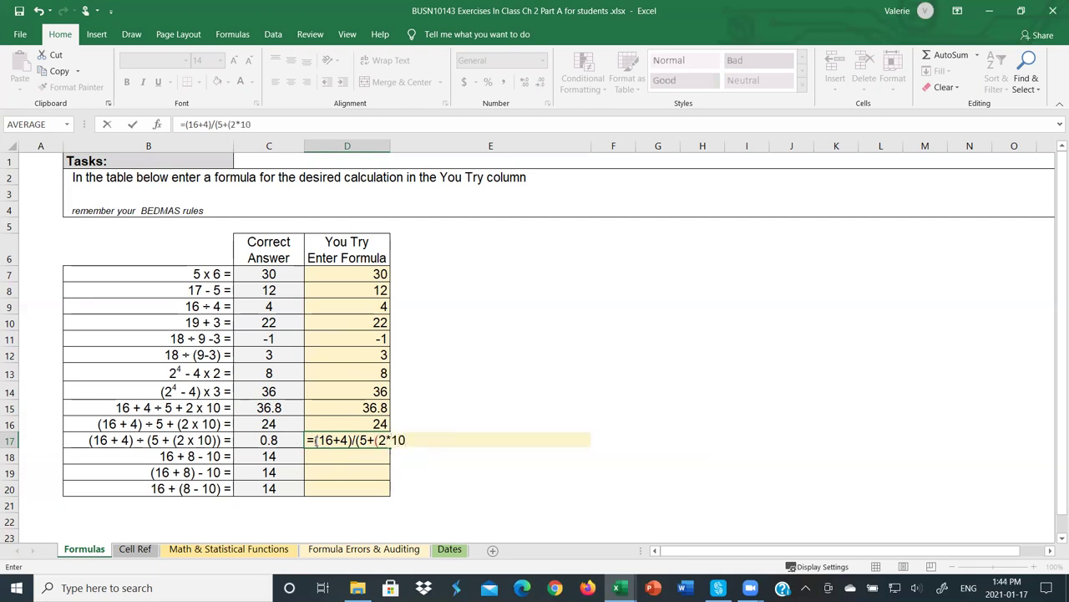
pyautogui.write('))')
pyautogui.press('BackSpace')
pyautogui.write(')')
pyautogui.press('Return')
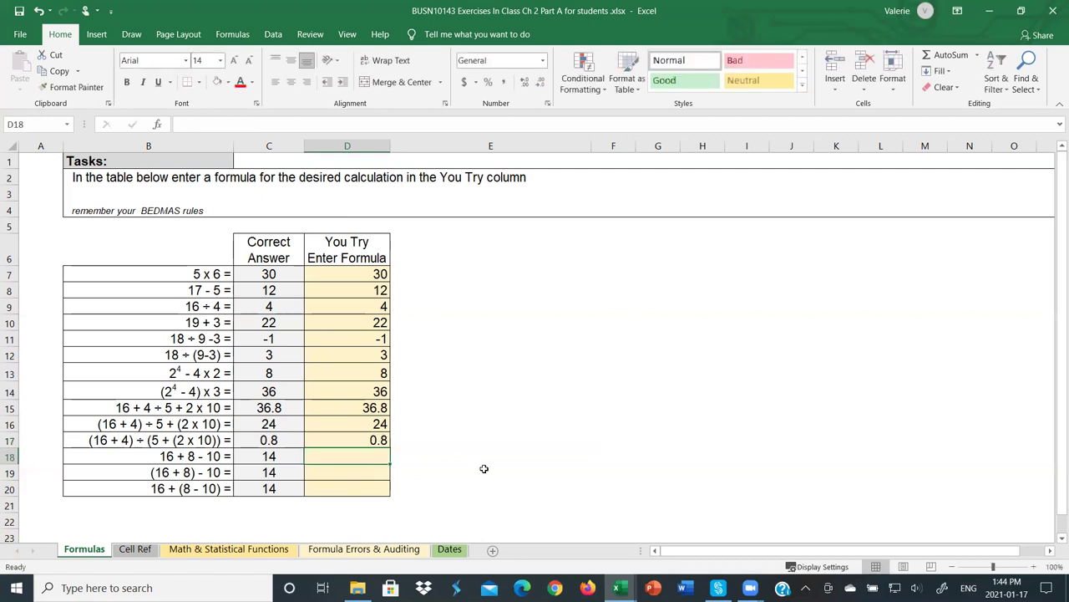
# - Enter =16+8-10 in D18 and the bracketed version =(16+8)-10 in D19
pyautogui.write('=16+8')
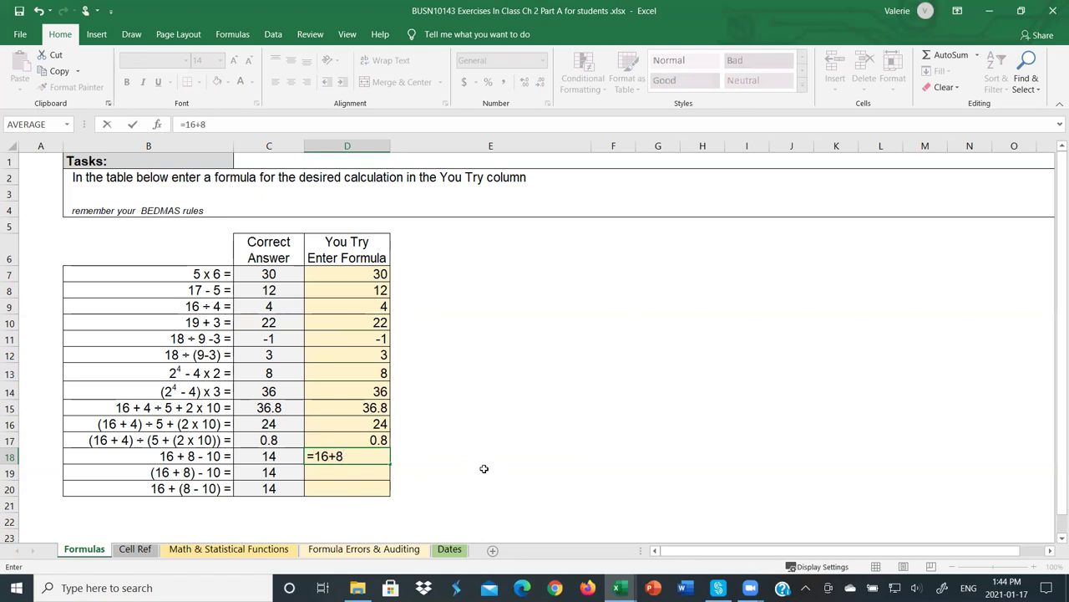
pyautogui.write('-10')
pyautogui.press('Return')
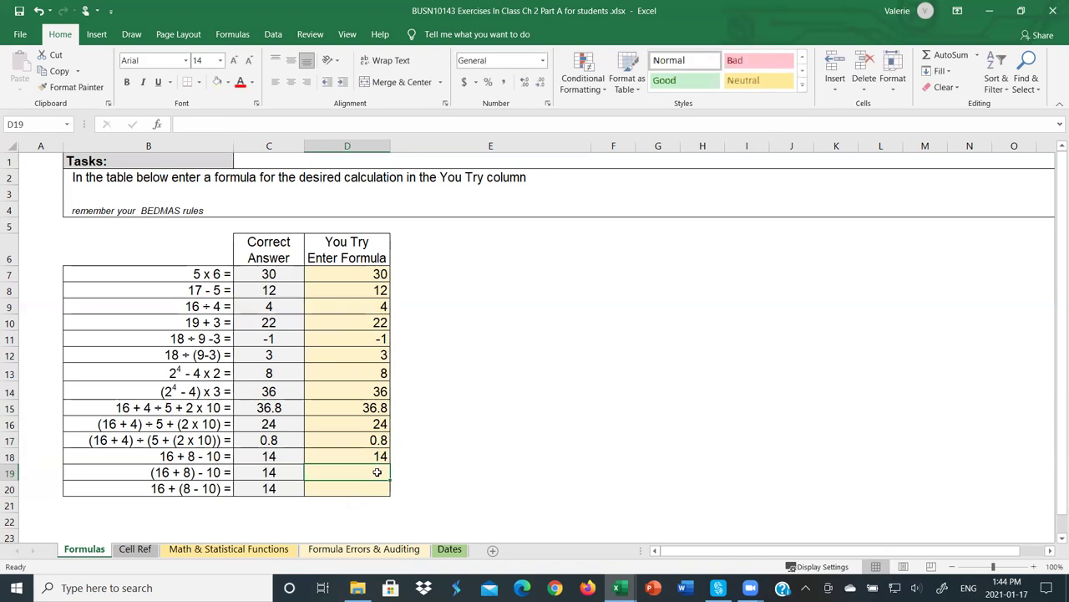
pyautogui.write('=(')
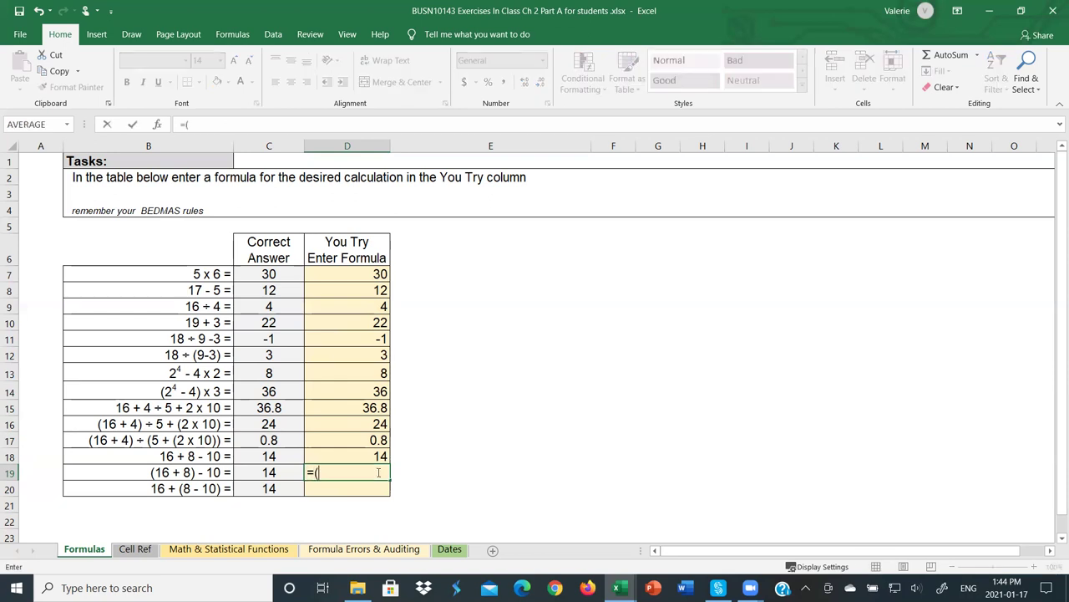
pyautogui.write('16+8)-10')
pyautogui.press('Return')
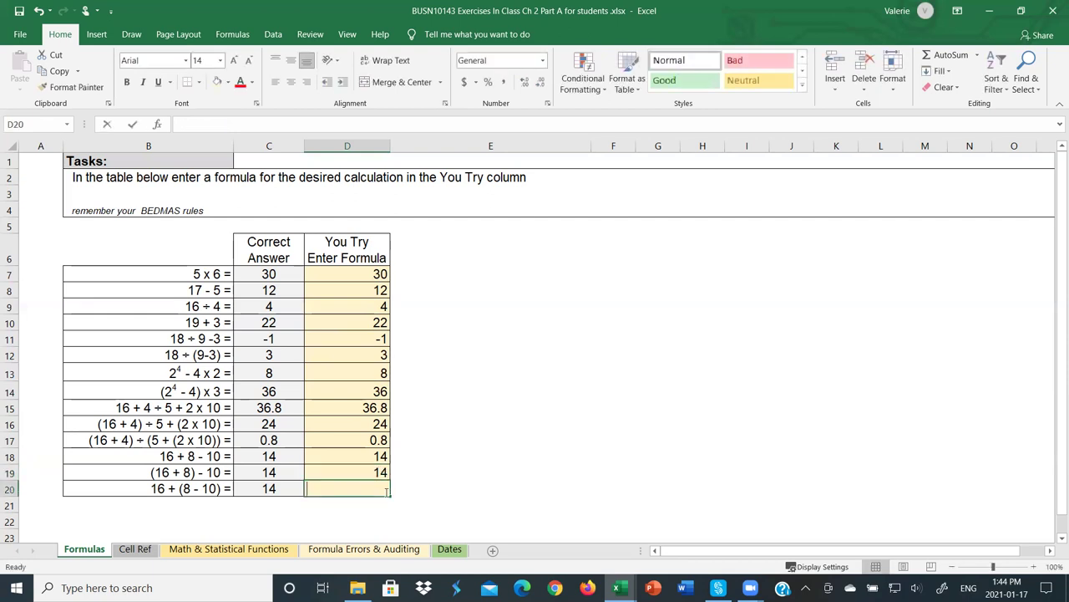
# - Enter the formula =16+(8-10) in D20, the last row of the You Try column
pyautogui.write('=16+')
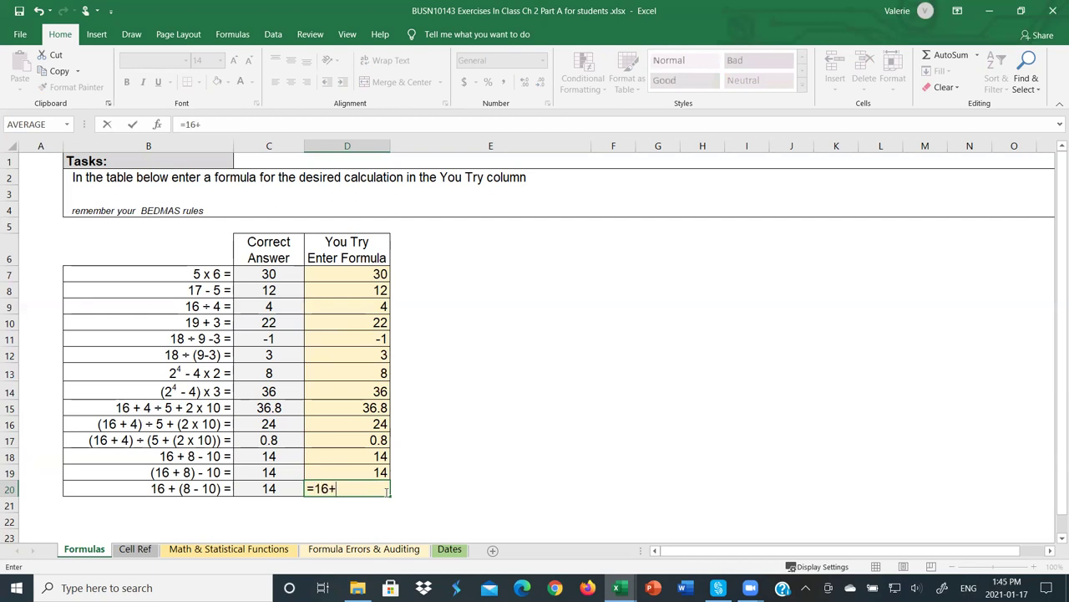
pyautogui.write('(8-10)')
pyautogui.press('Return')
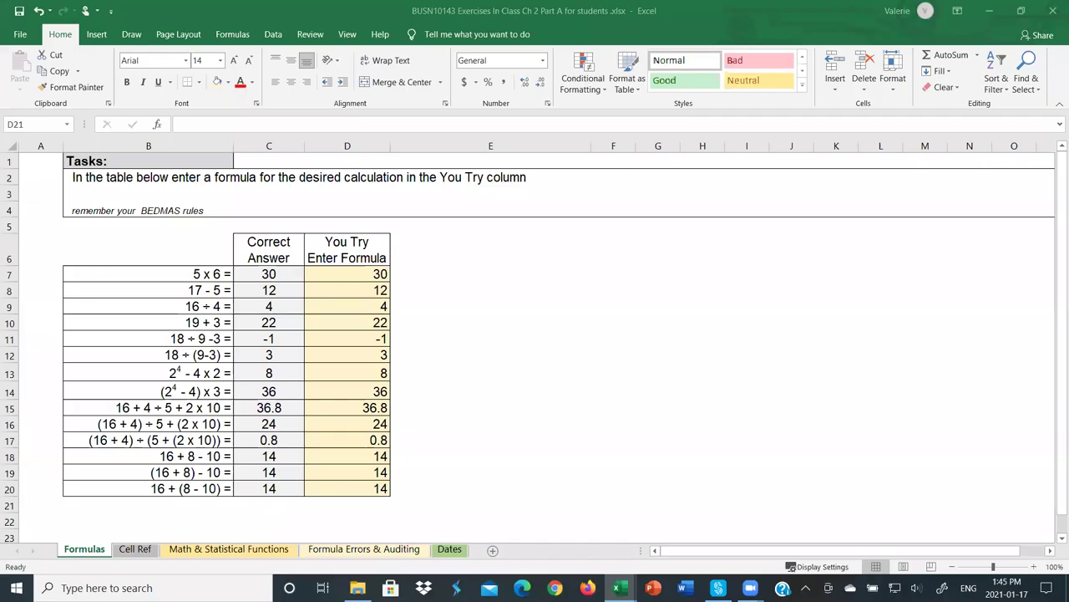
# - Open the Cell Ref worksheet and look over its relative, absolute and mixed cell reference sections
pyautogui.click(142, 553)
pyautogui.click(136, 549)
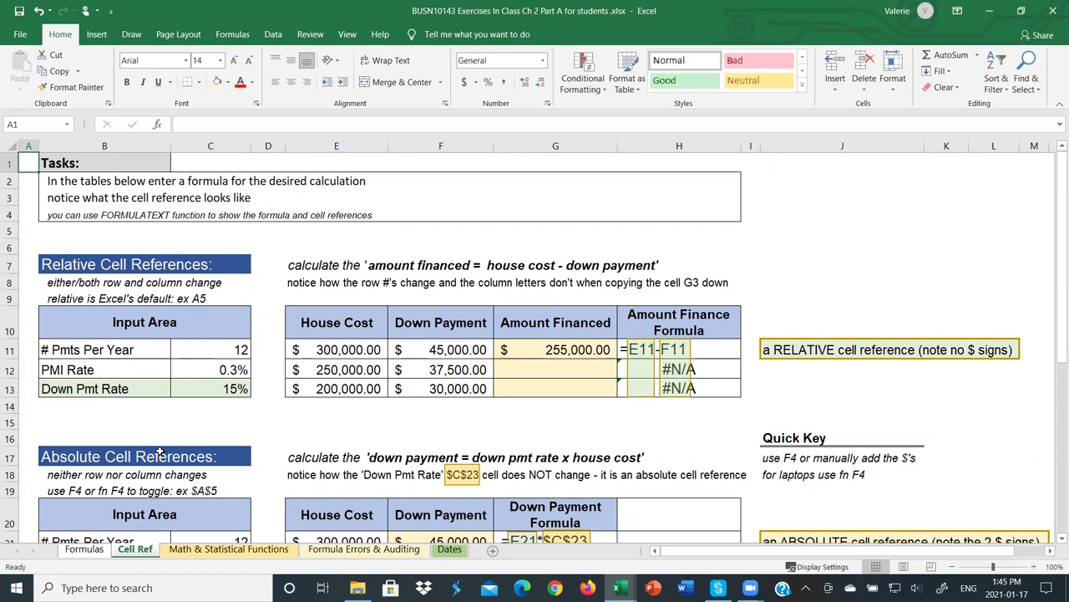
pyautogui.scroll(-3, 160, 452)
pyautogui.scroll(-2, 160, 452)
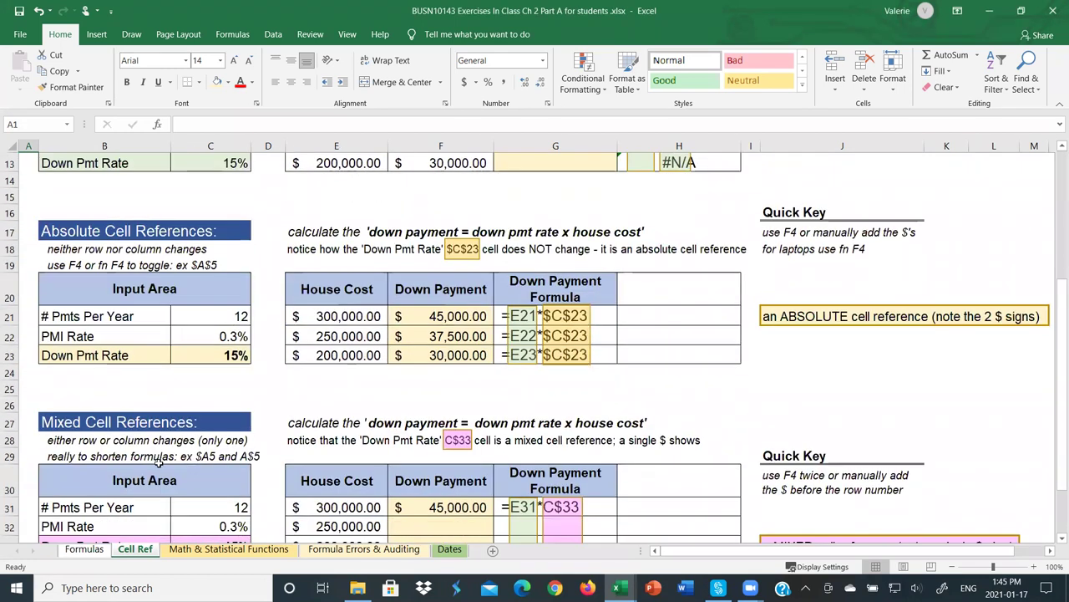
pyautogui.scroll(4, 157, 458)
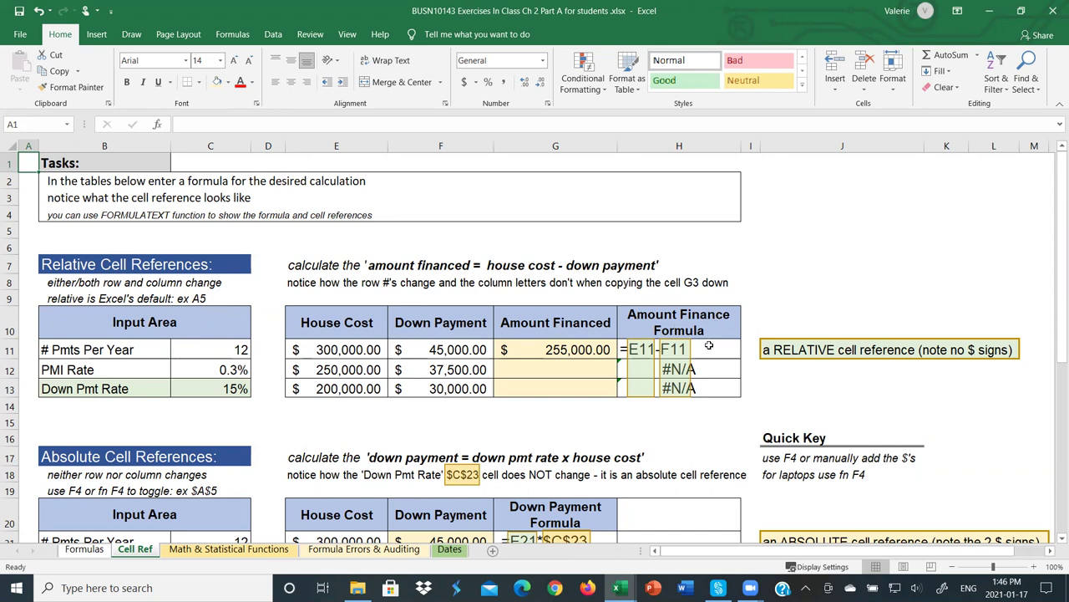
# - Examine which cells the first Amount Financed formula in G11 refers to, leaving the formula as it is
pyautogui.click(553, 351)
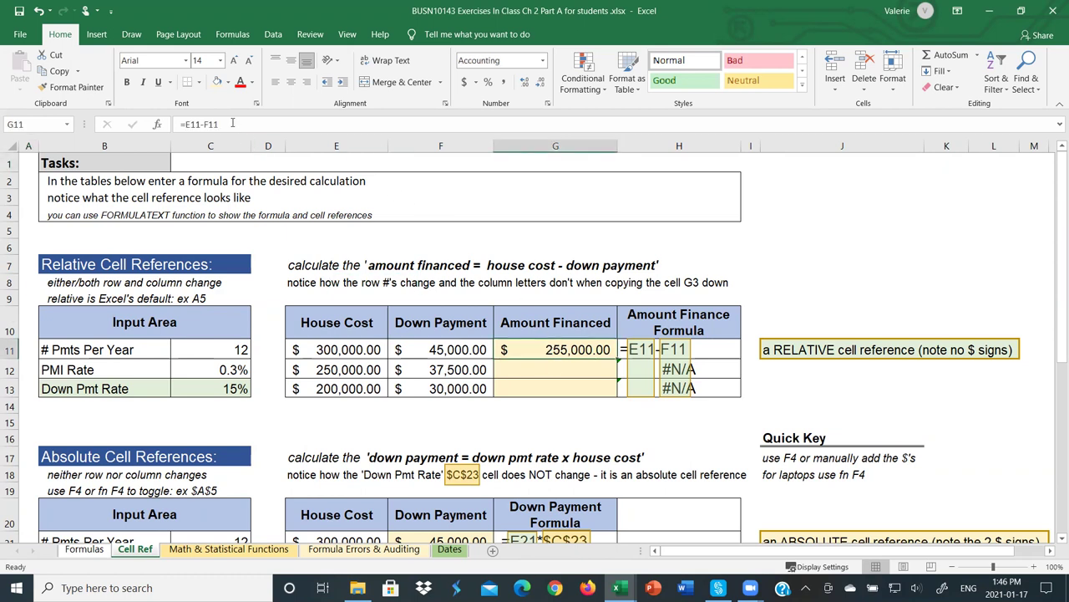
pyautogui.click(233, 123)
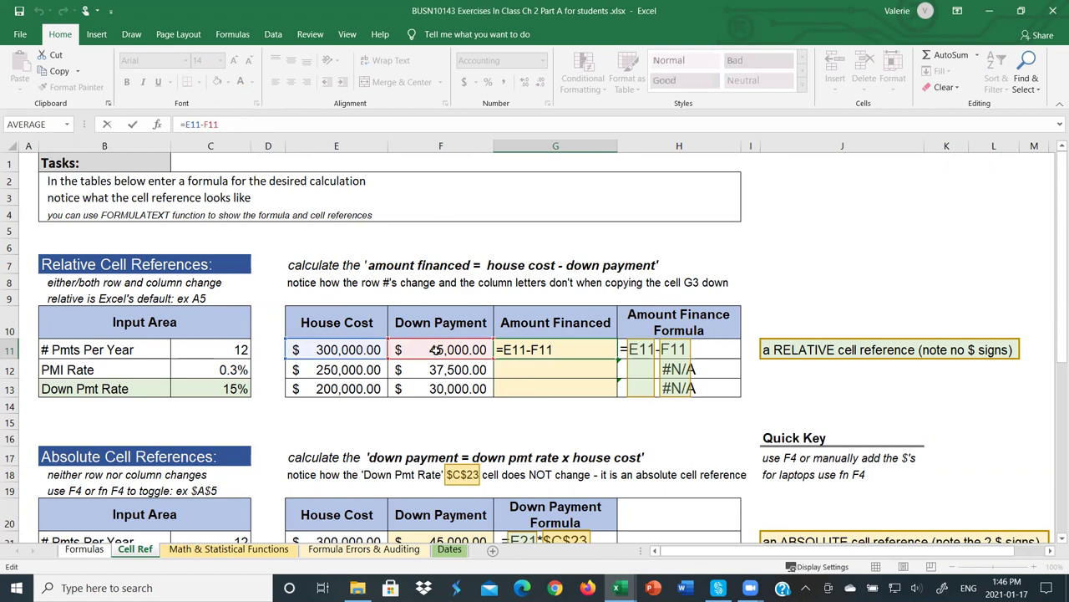
pyautogui.hotkey('ctrl', 'Return')
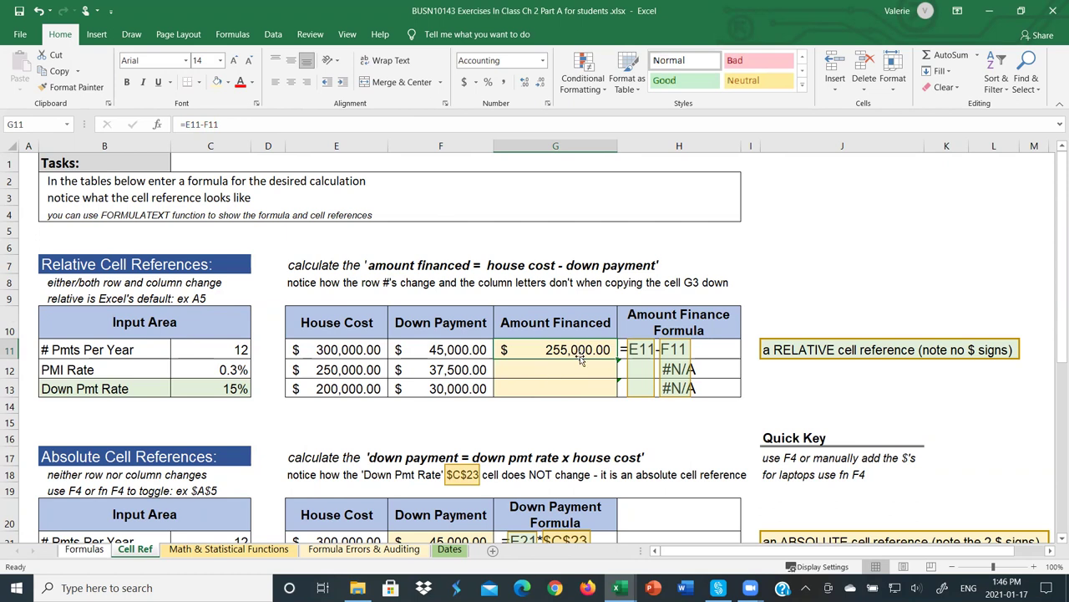
# - Check the FORMULATEXT formula in H11, and fill the Amount Financed formula from G11 down through G13
pyautogui.click(729, 350)
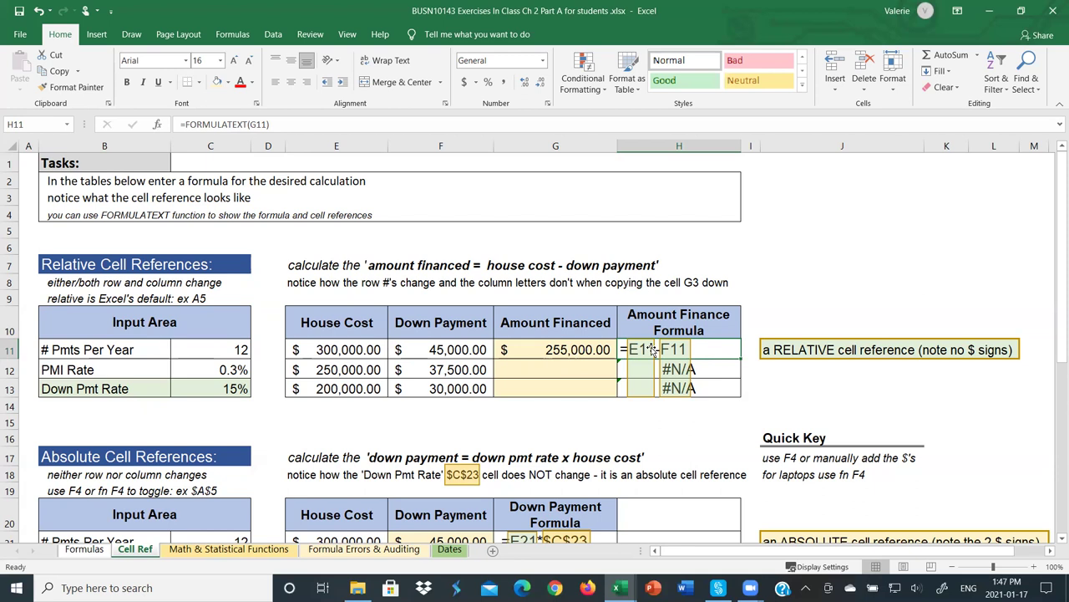
pyautogui.click(590, 352)
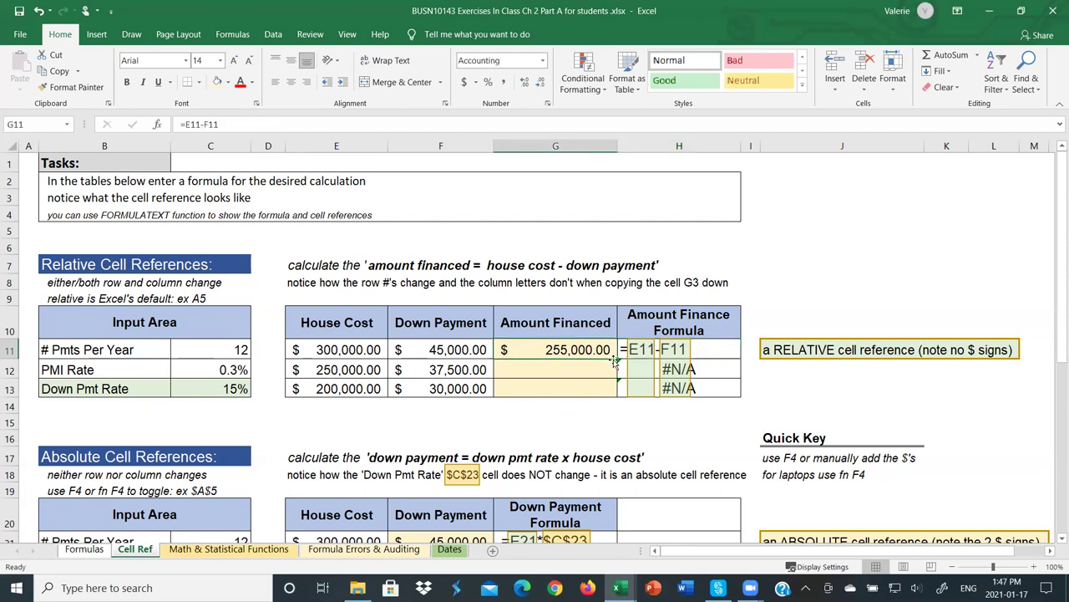
pyautogui.doubleClick(616, 358)
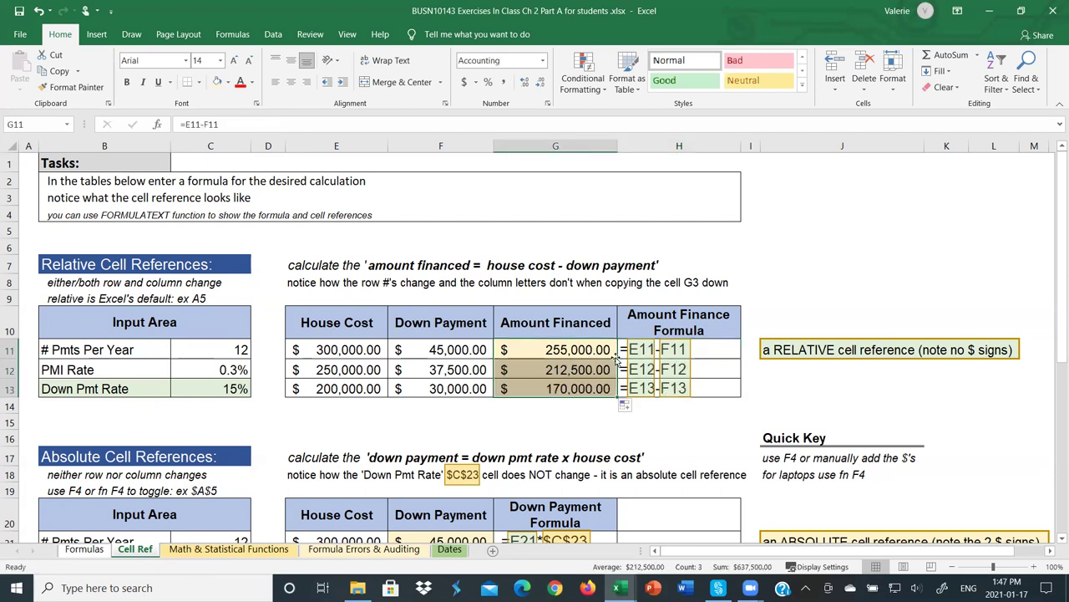
# - Inspect the copied Amount Financed formulas in G12 and G13 to see which cells each one references
pyautogui.click(558, 372)
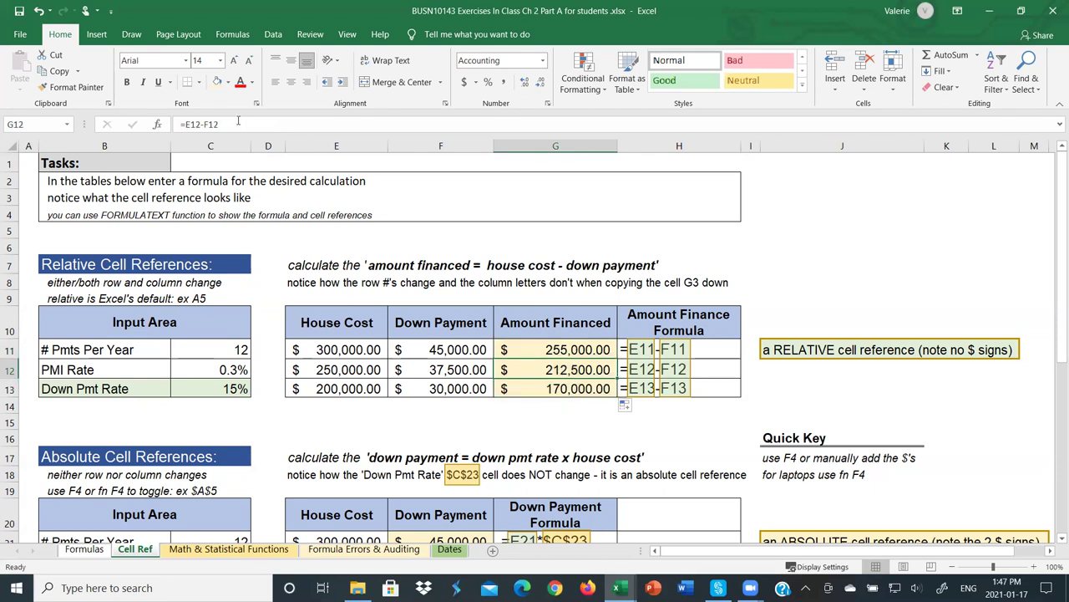
pyautogui.click(238, 122)
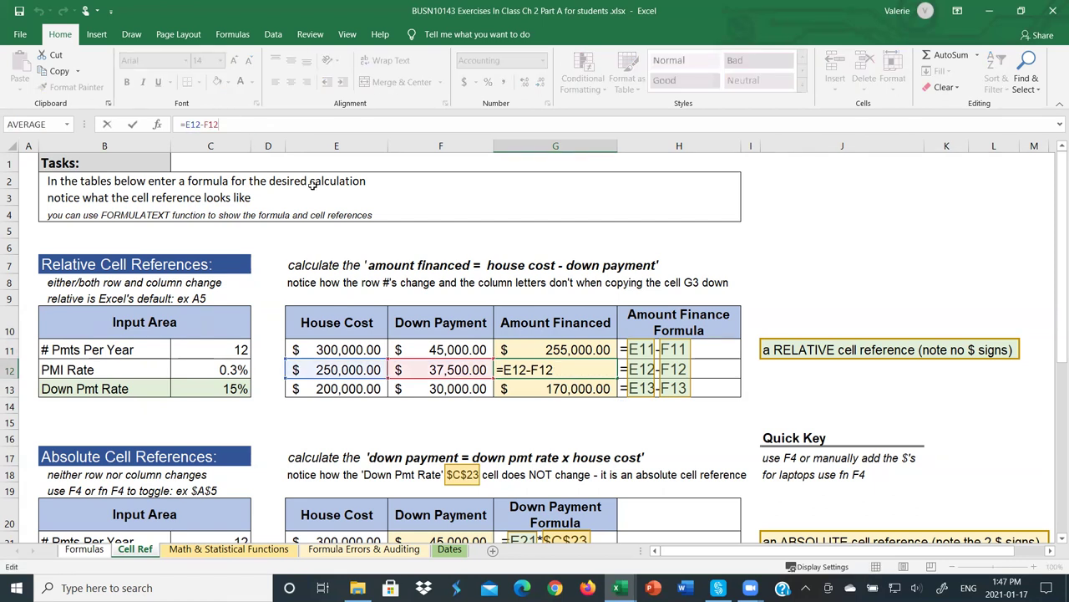
pyautogui.press('Return')
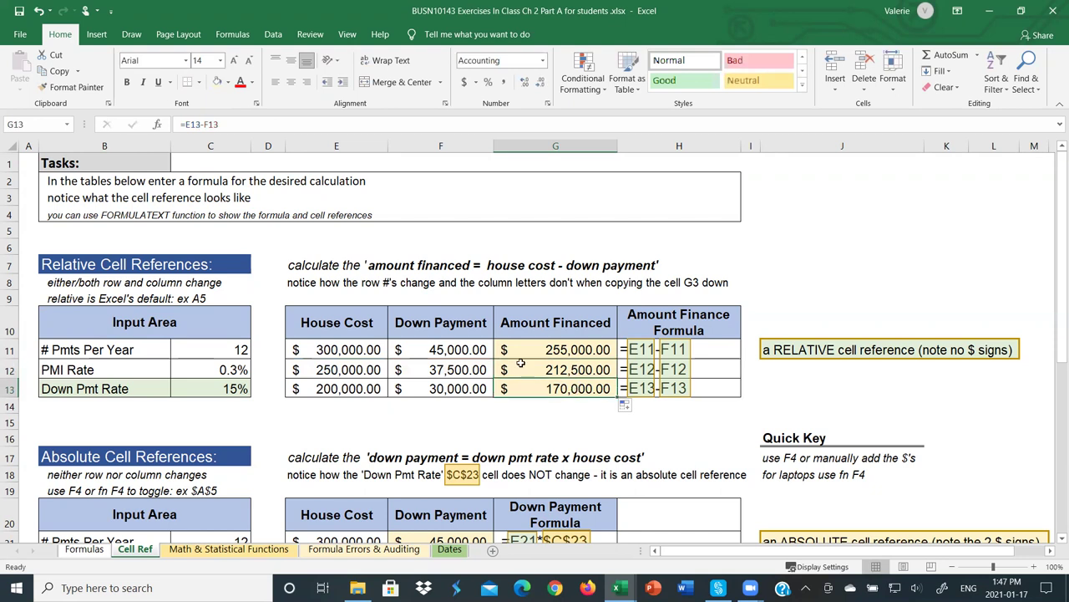
pyautogui.click(232, 126)
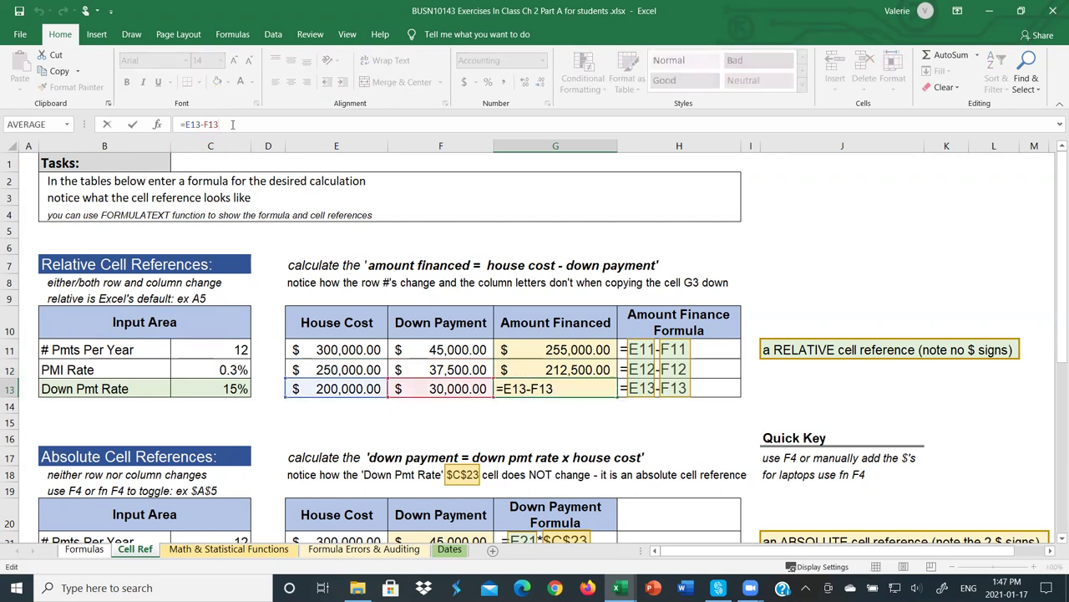
pyautogui.click(132, 124)
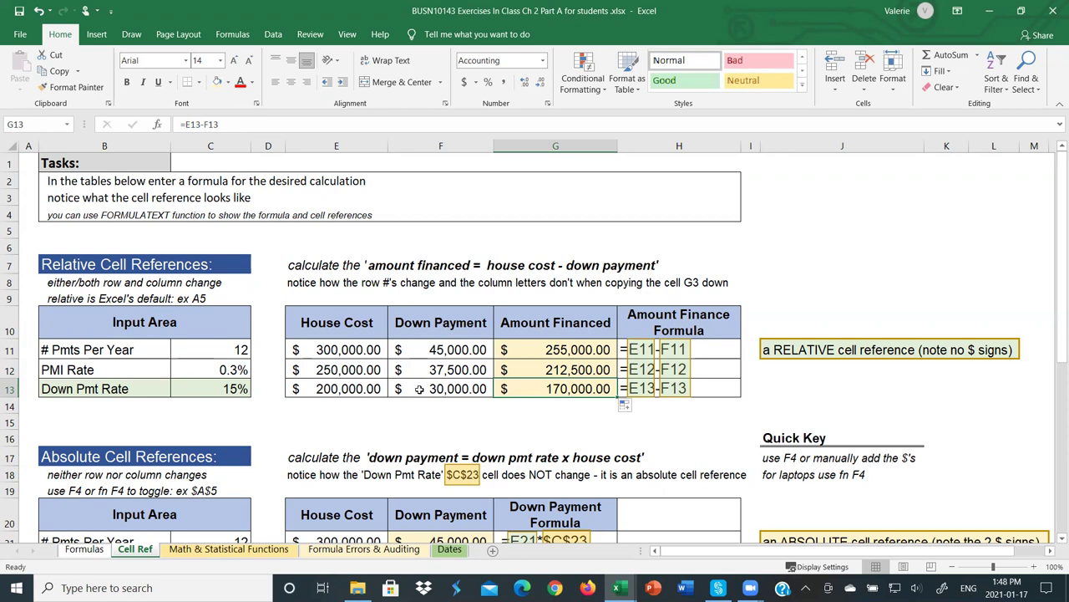
# - Copy the formula in G11 to the blank cell J4 and inspect which cells the pasted formula references
pyautogui.click(551, 349)
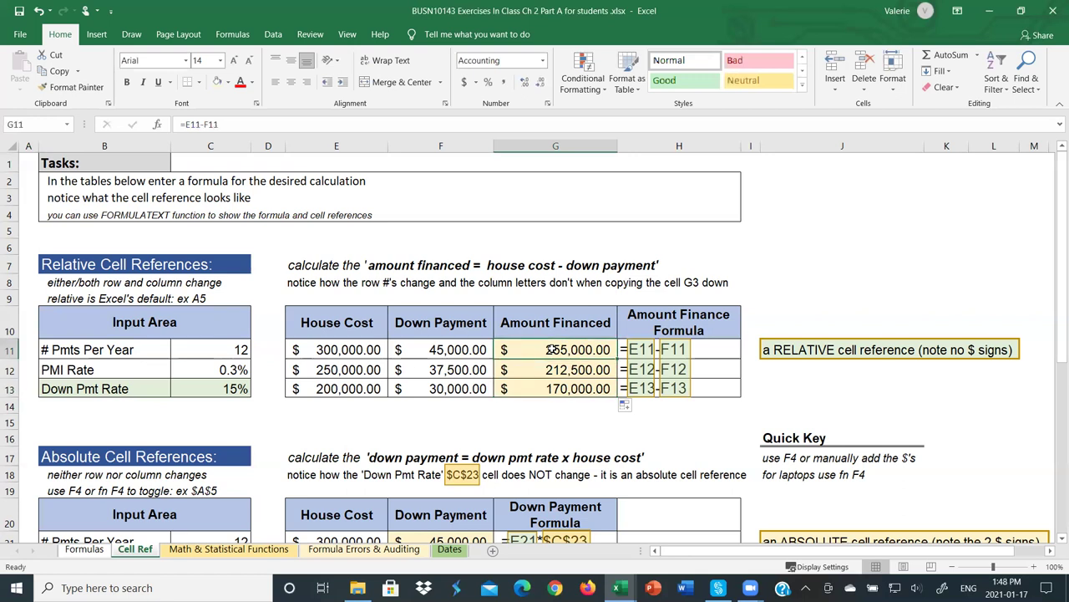
pyautogui.hotkey('ctrl', 'c')
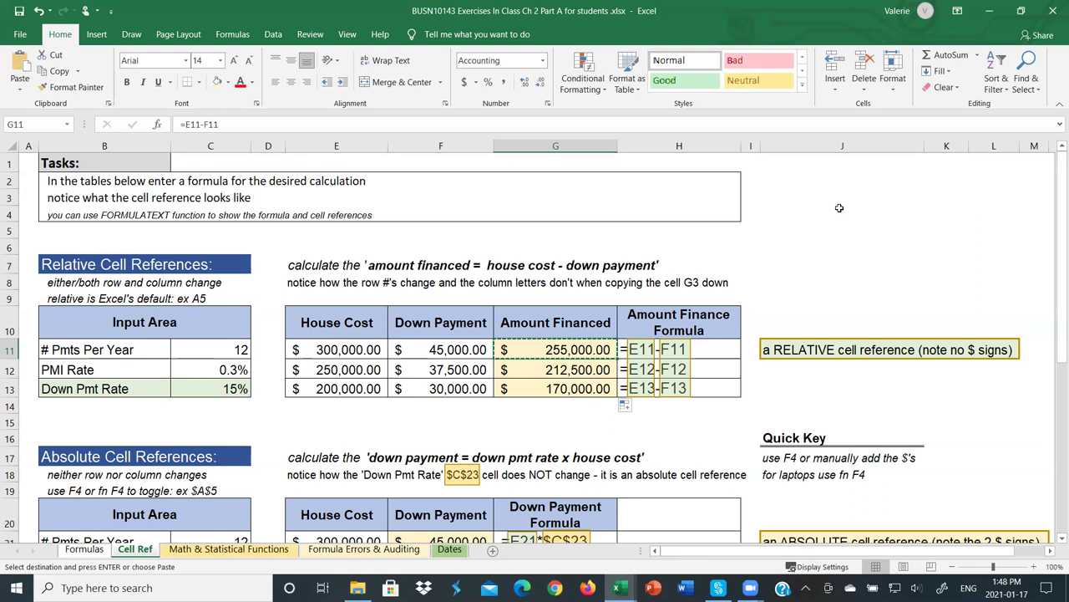
pyautogui.click(839, 207)
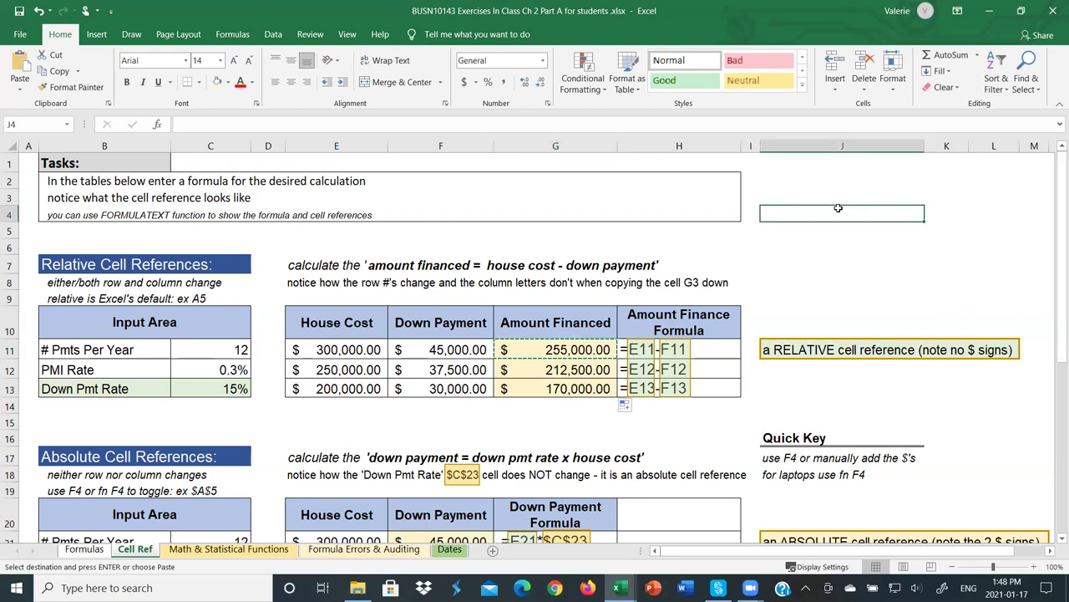
pyautogui.hotkey('ctrl', 'v')
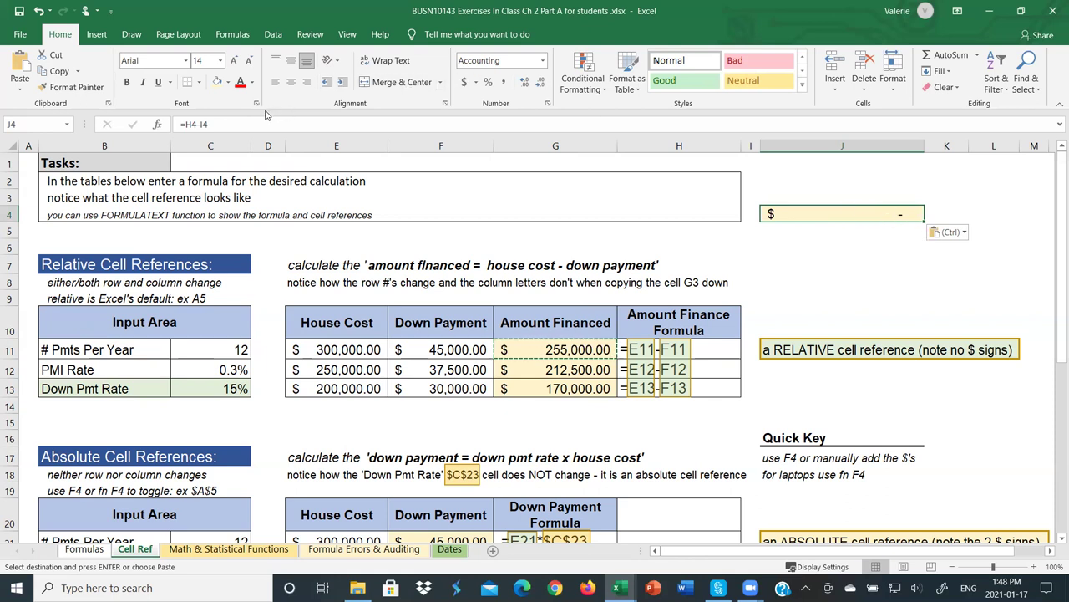
pyautogui.click(239, 123)
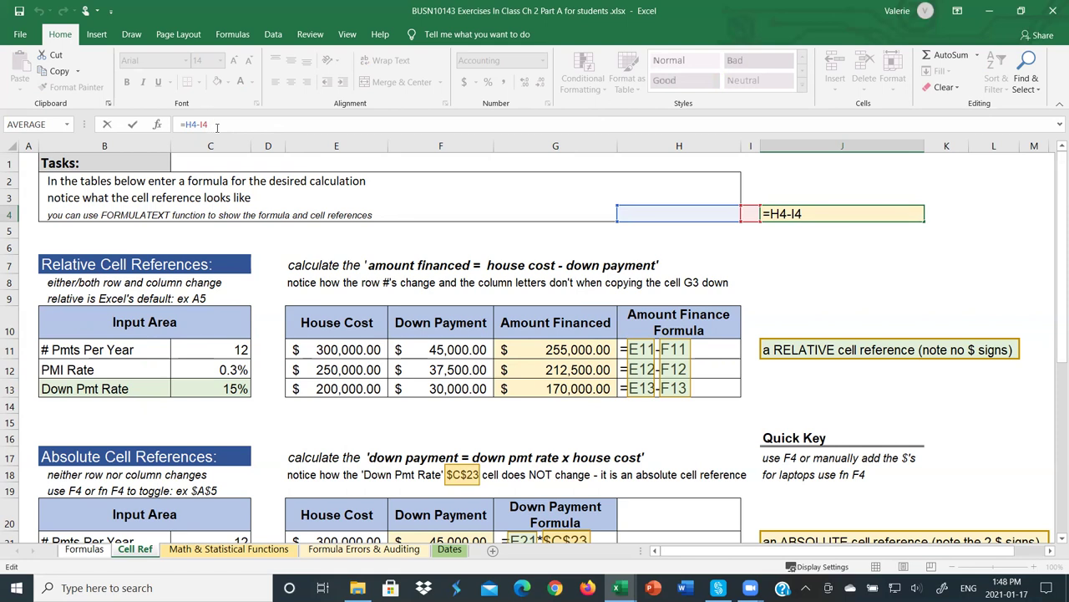
pyautogui.hotkey('ctrl', 'Return')
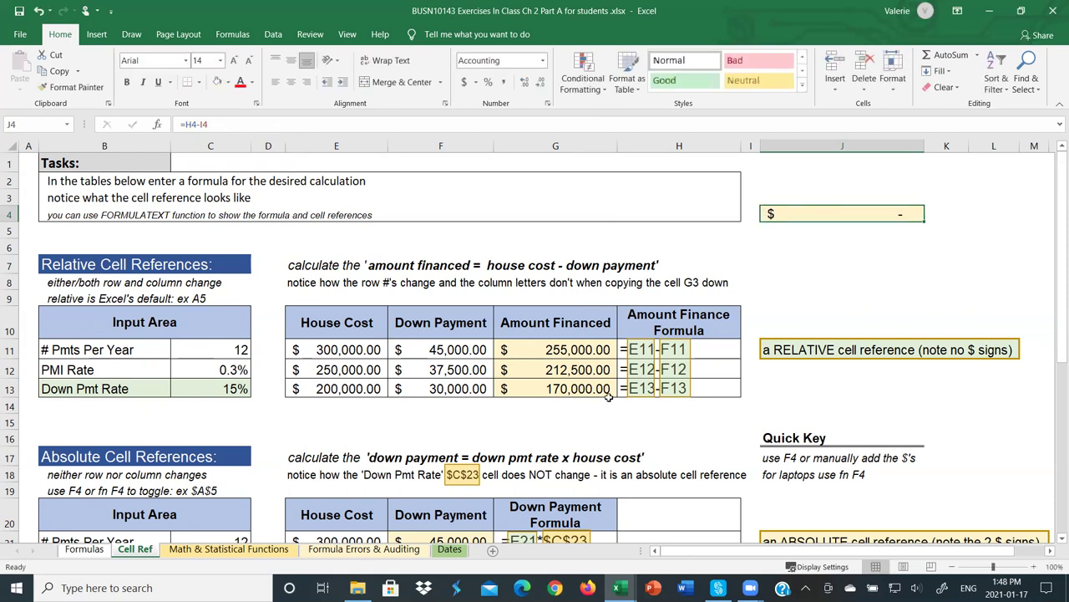
# - Compare the cell references of the original formula in G11 with those of the pasted copy in J4
pyautogui.click(575, 350)
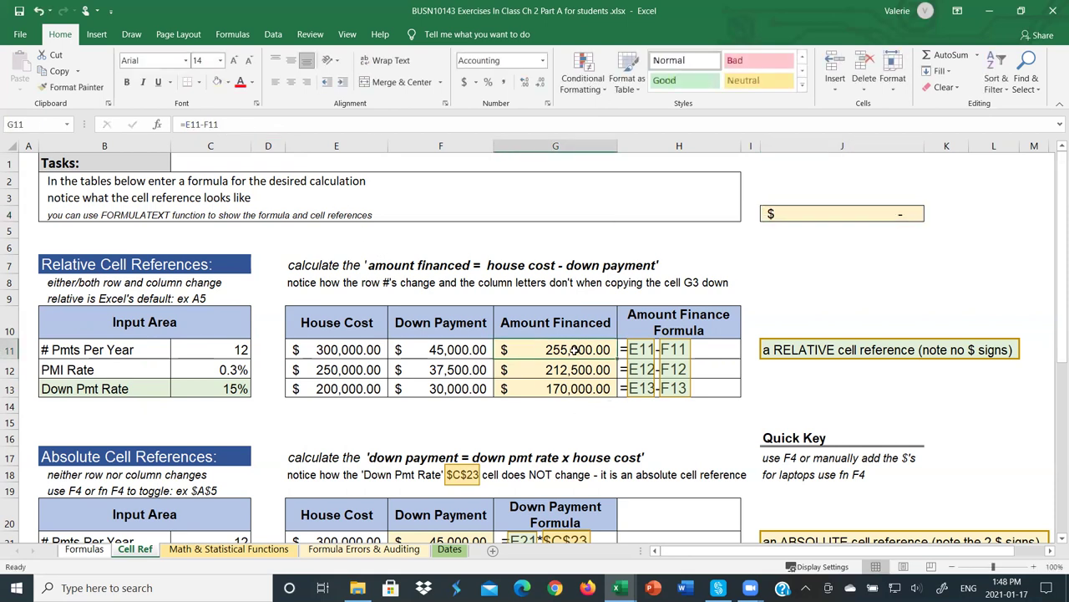
pyautogui.press('F2')
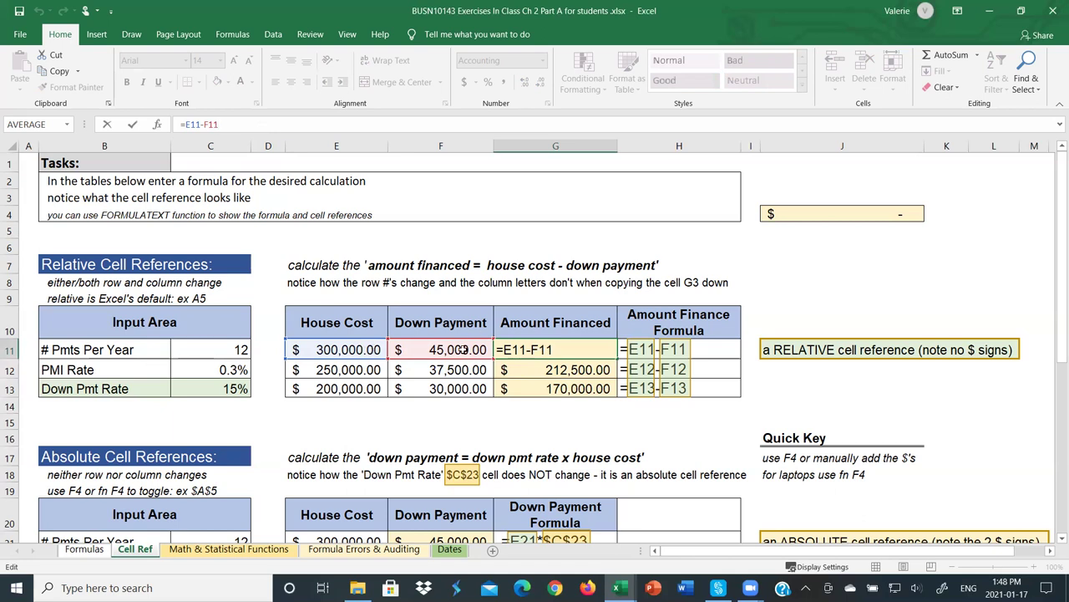
pyautogui.press('Return')
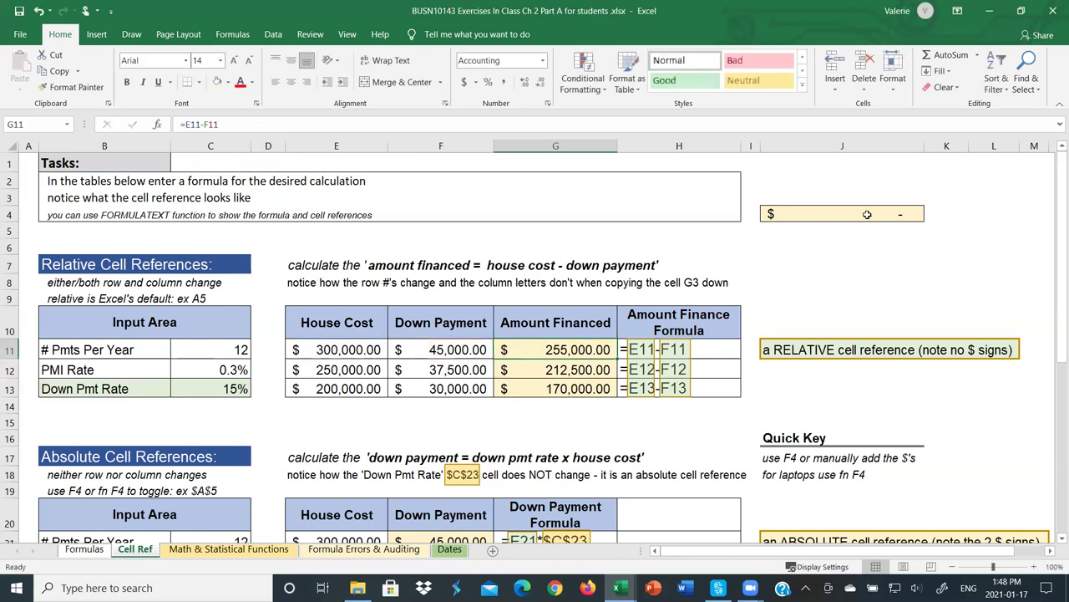
pyautogui.click(867, 215)
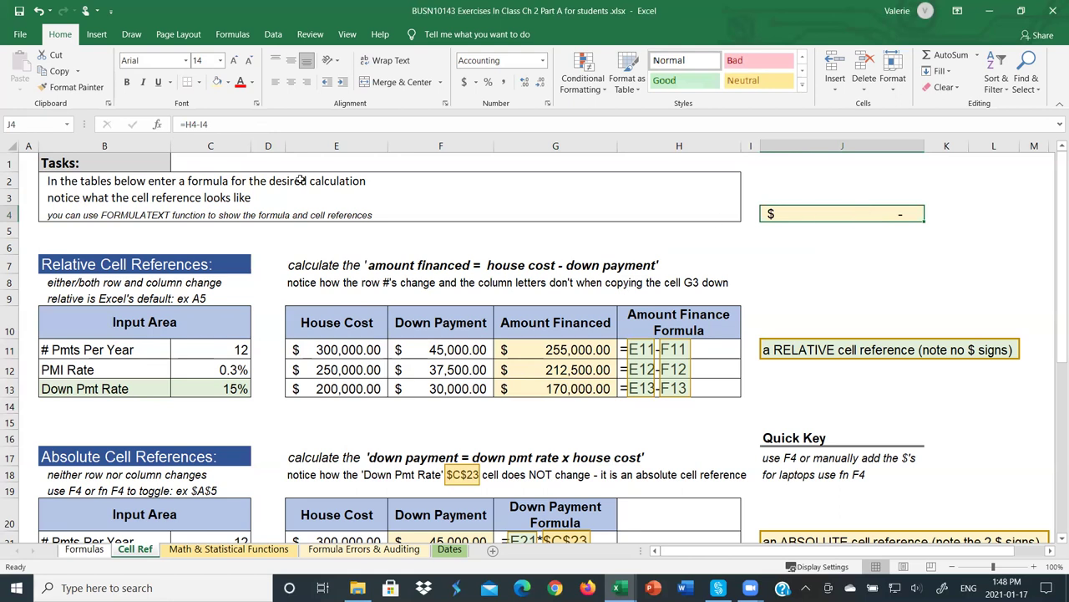
pyautogui.click(224, 124)
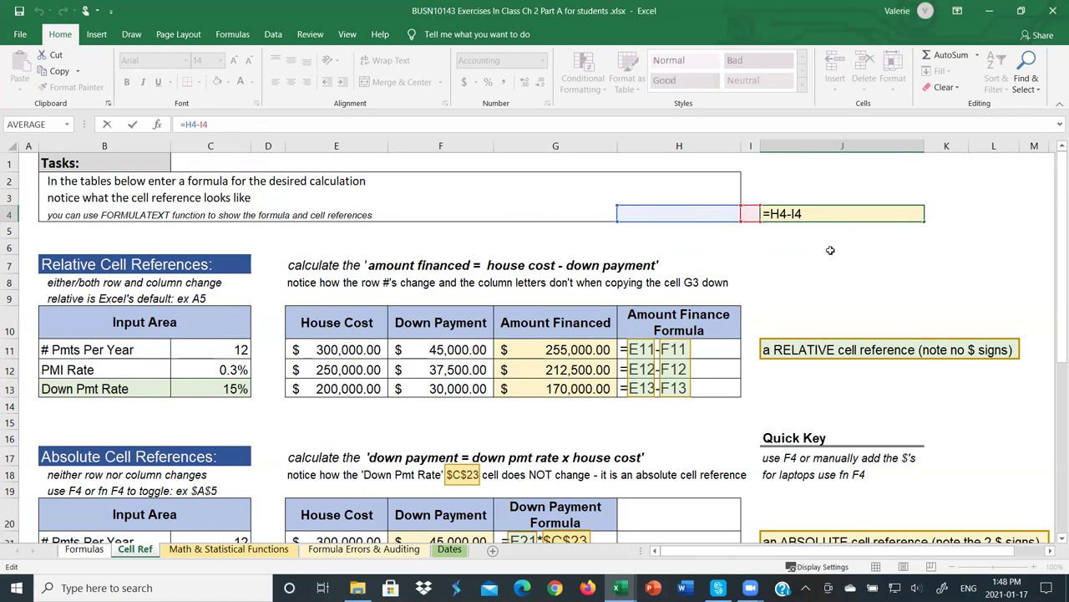
pyautogui.hotkey('ctrl', 'Return')
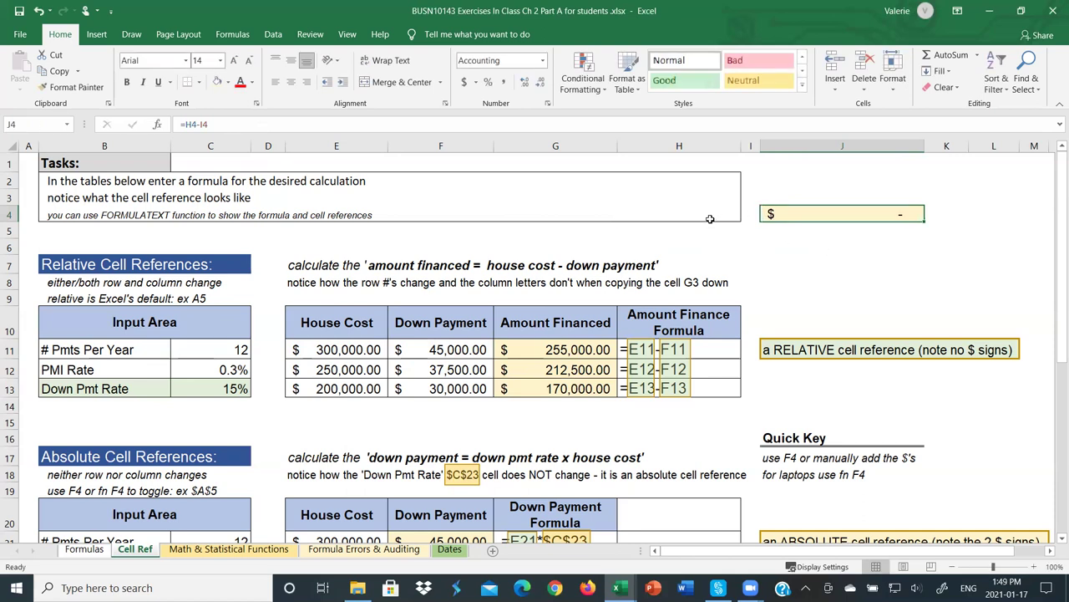
# - Clear both the contents and the formatting of J4
pyautogui.click(946, 88)
pyautogui.click(957, 105)
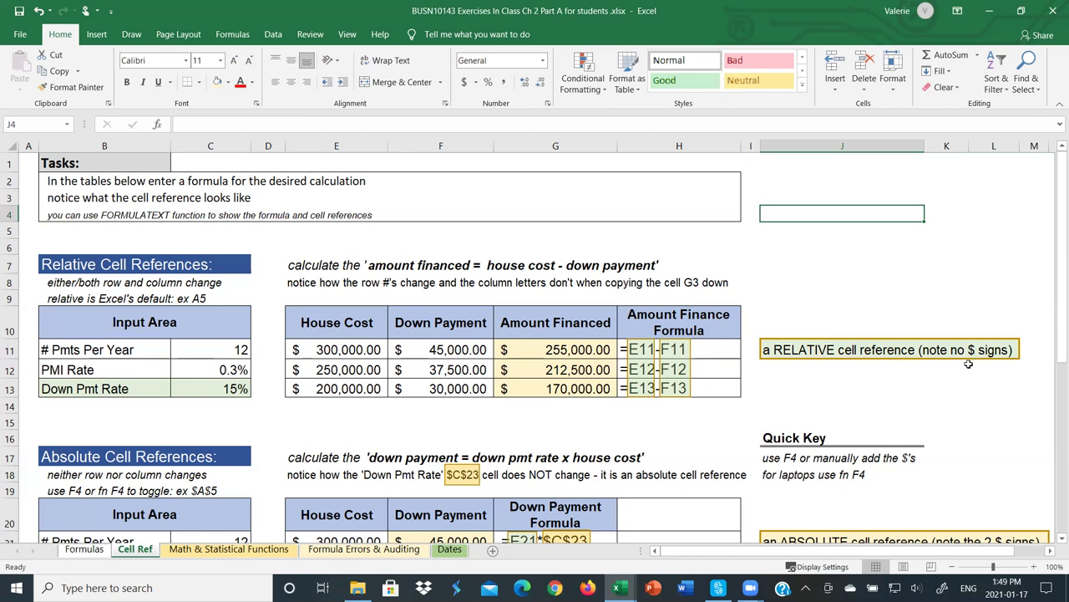
# - Delete the existing Down Payment formulas in F21:F23 of the Absolute Cell References table
pyautogui.scroll(-3, 956, 337)
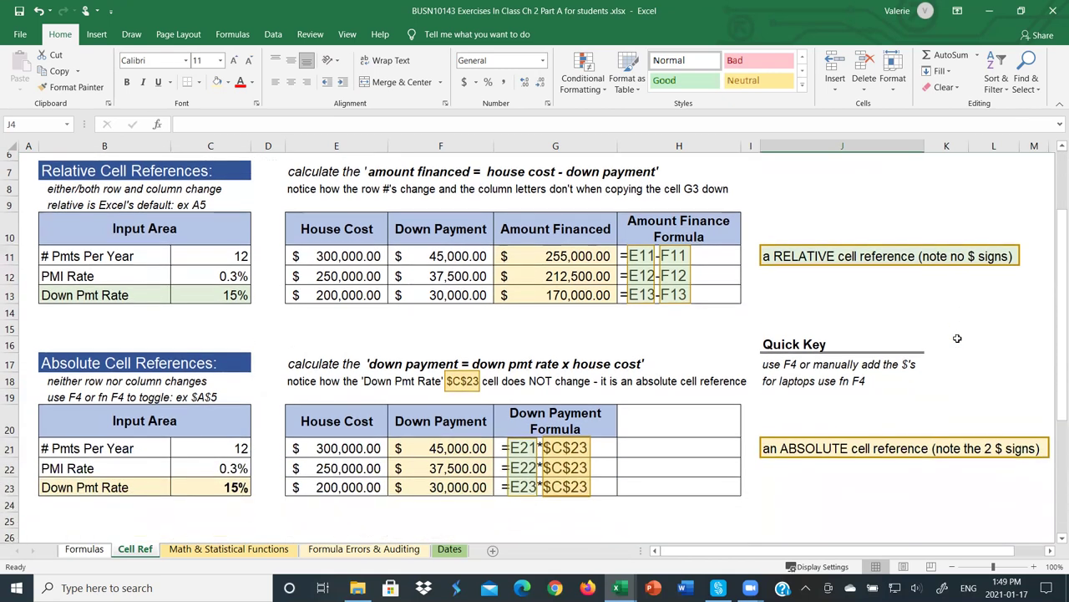
pyautogui.scroll(-2, 957, 338)
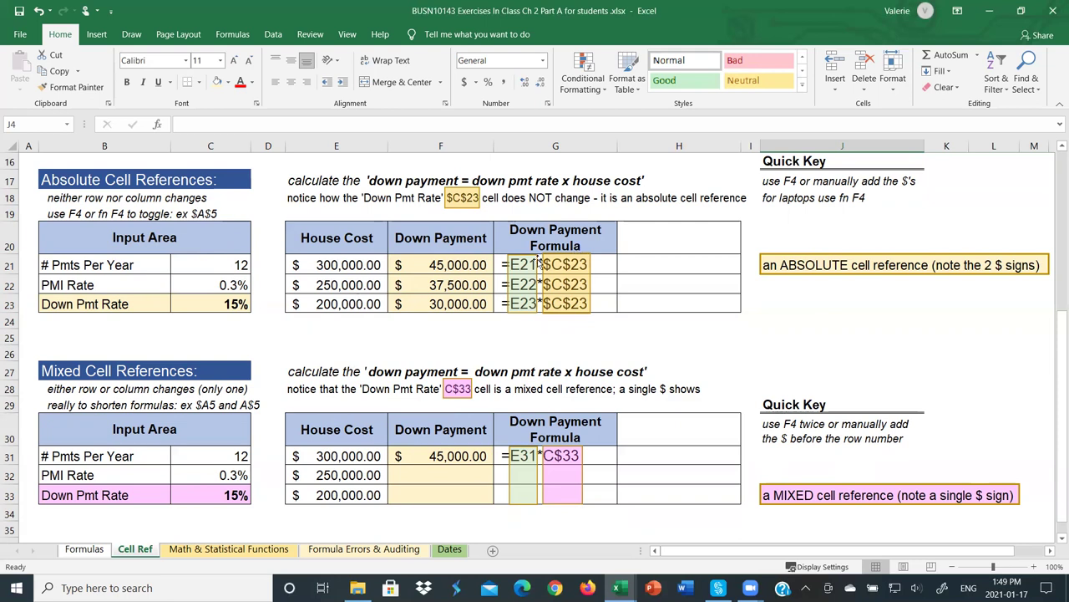
pyautogui.click(438, 264)
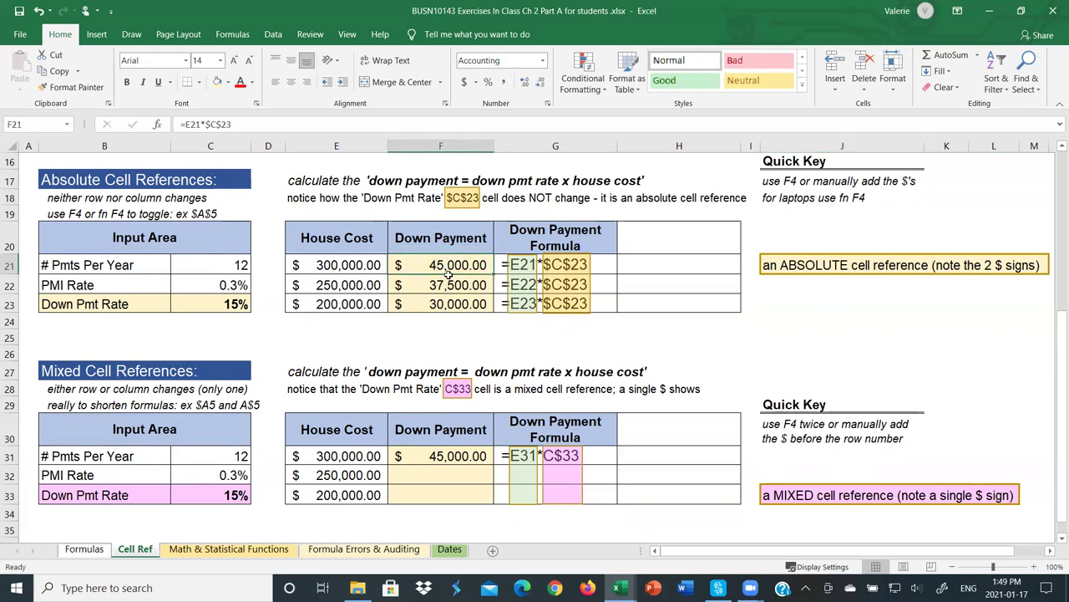
pyautogui.moveTo(449, 274); pyautogui.dragTo(456, 306)
pyautogui.press('Delete')
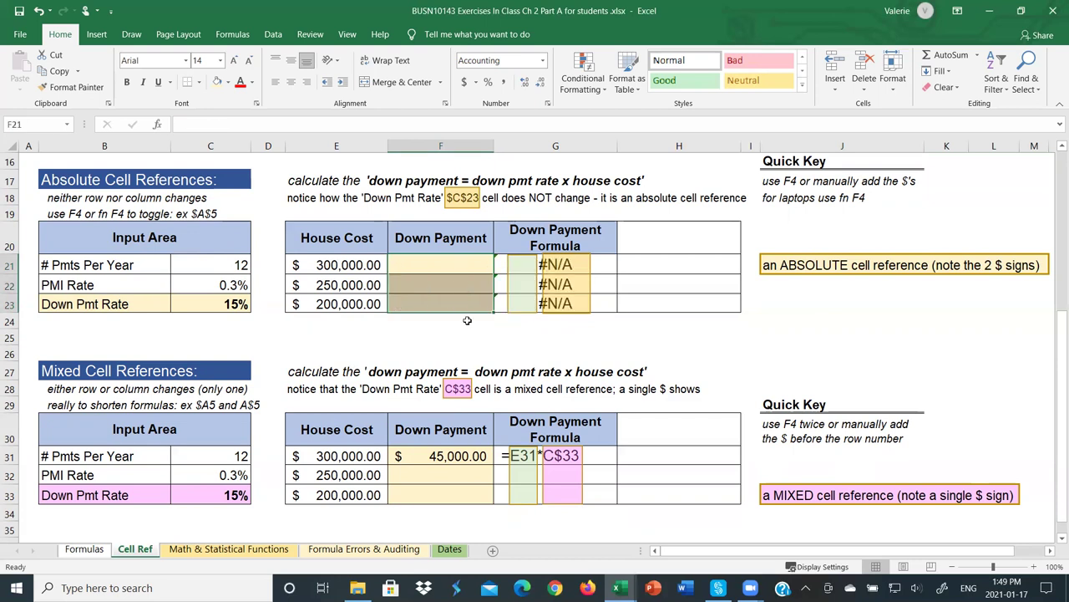
# - Enter =E21*$C$23 in F21 with an absolute reference to the down payment rate, and copy it down through F23
pyautogui.click(461, 264)
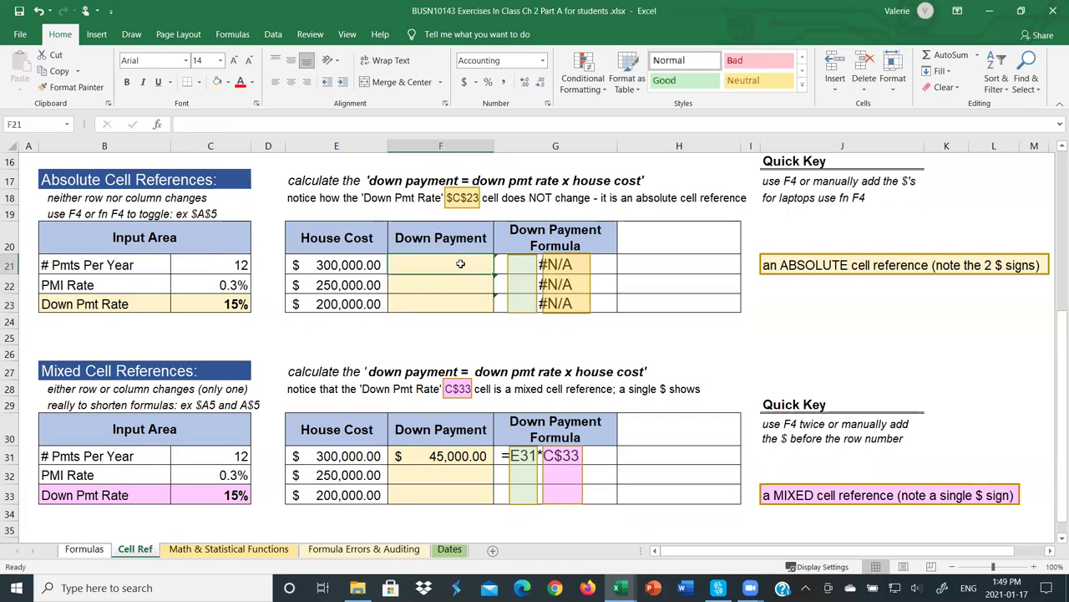
pyautogui.write('=')
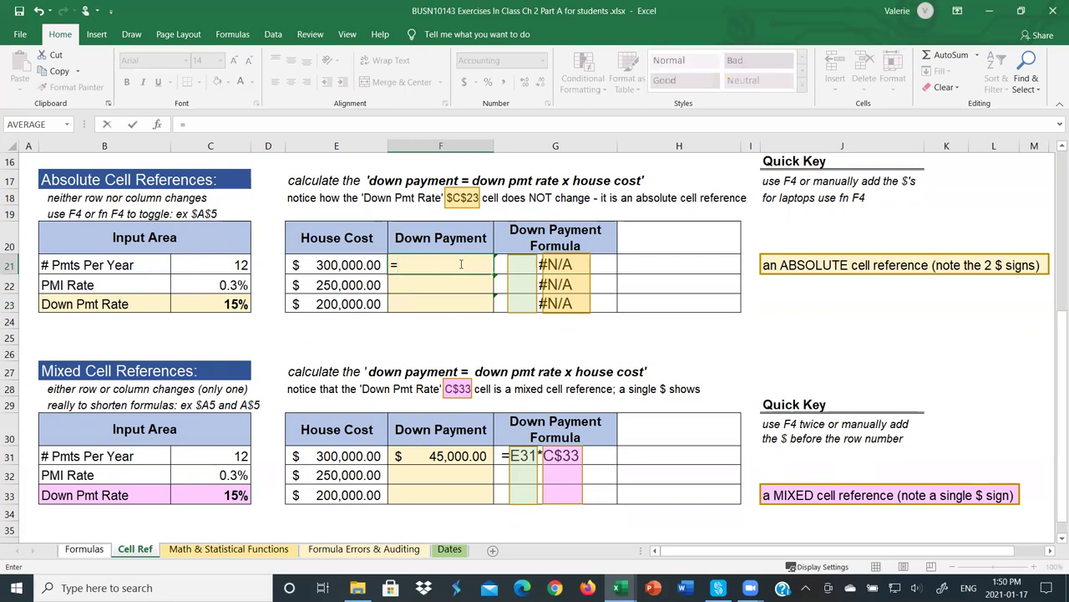
pyautogui.click(334, 264)
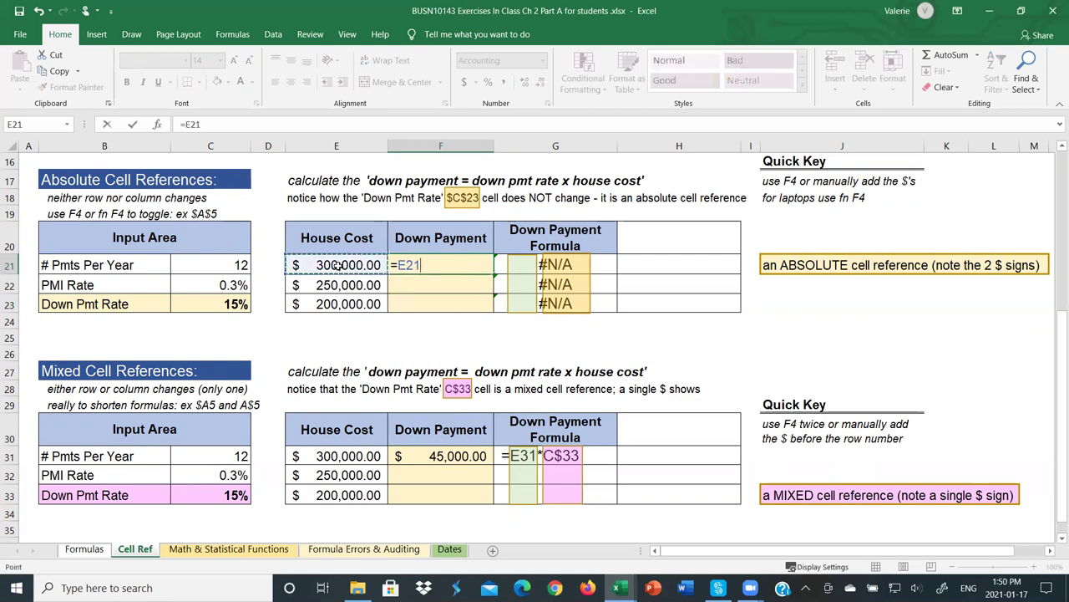
pyautogui.write('*')
pyautogui.click(224, 304)
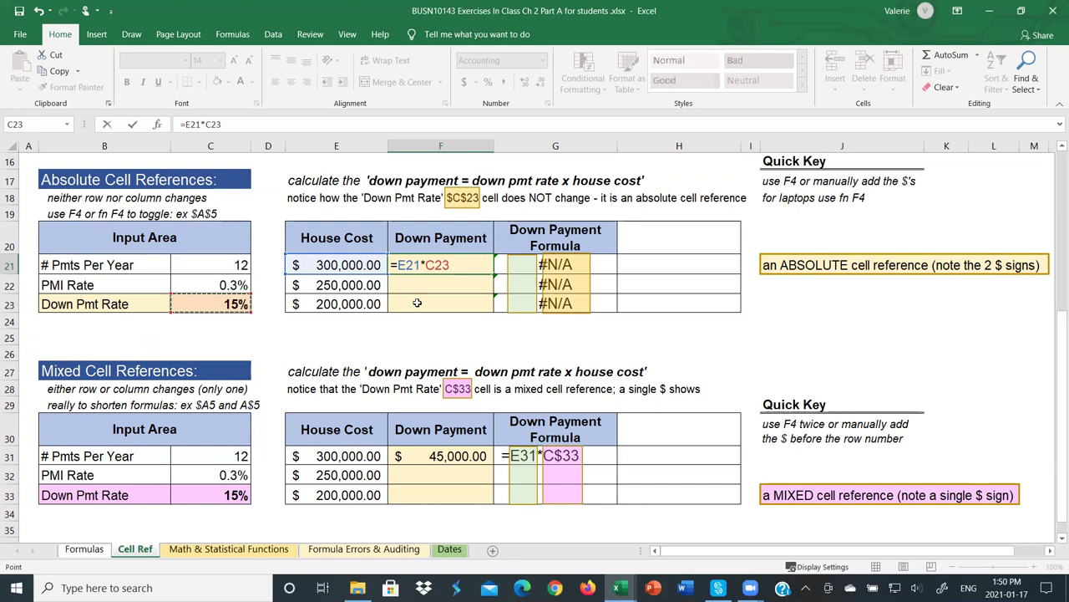
pyautogui.press('F4')
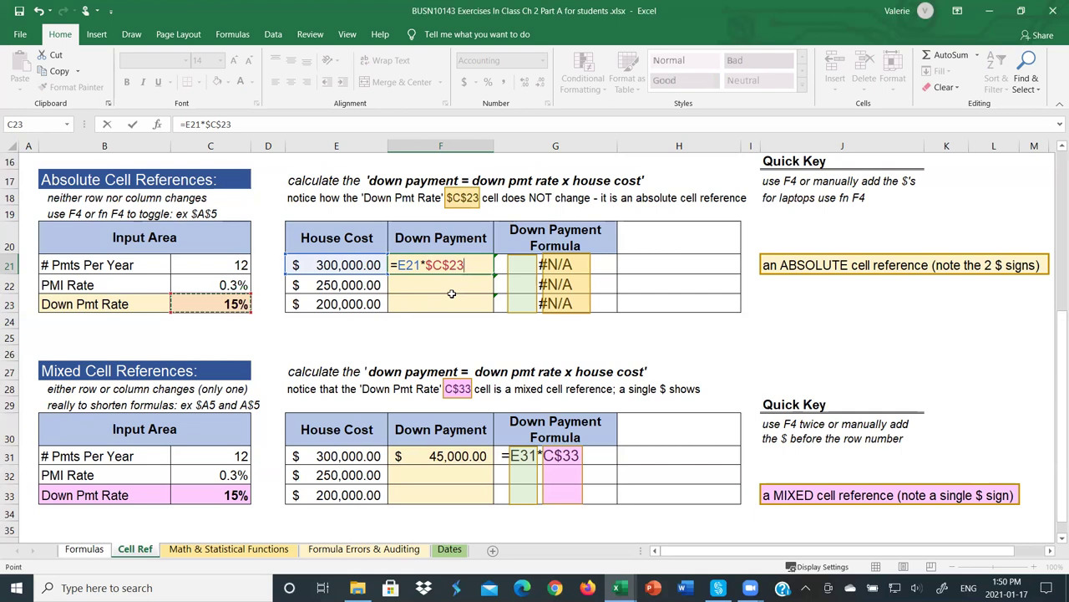
pyautogui.press('F4')
pyautogui.press('F4')
pyautogui.press('F4')
pyautogui.press('F4')
pyautogui.press('Return')
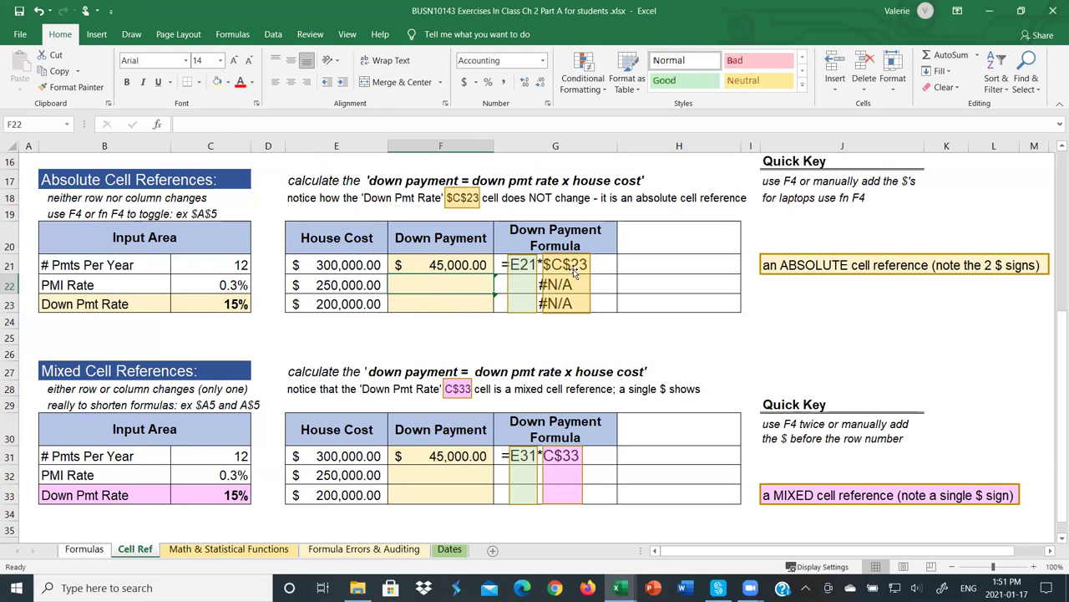
pyautogui.click(483, 265)
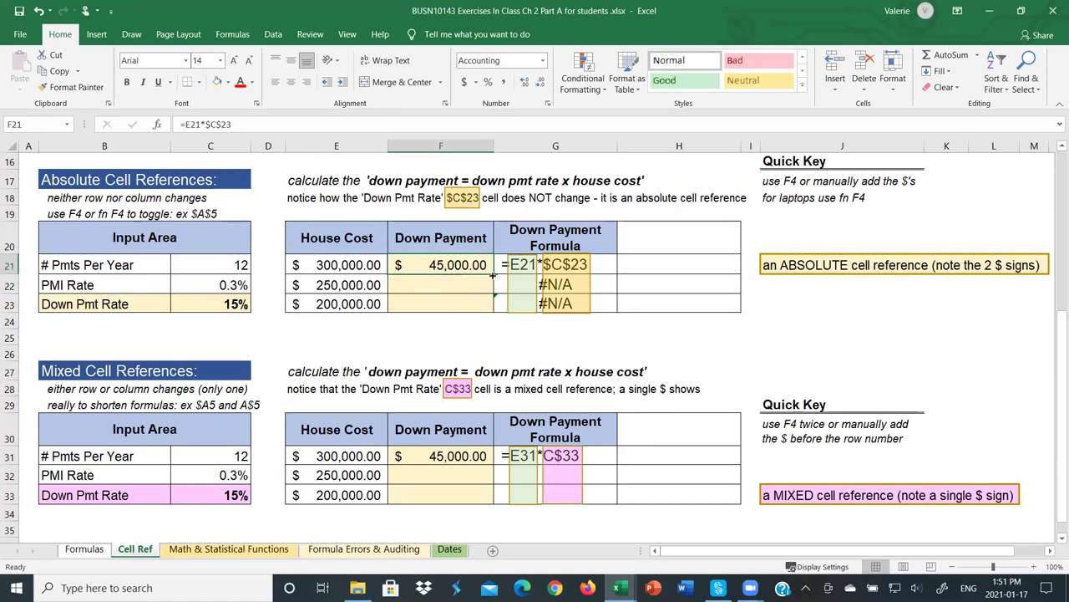
pyautogui.doubleClick(493, 276)
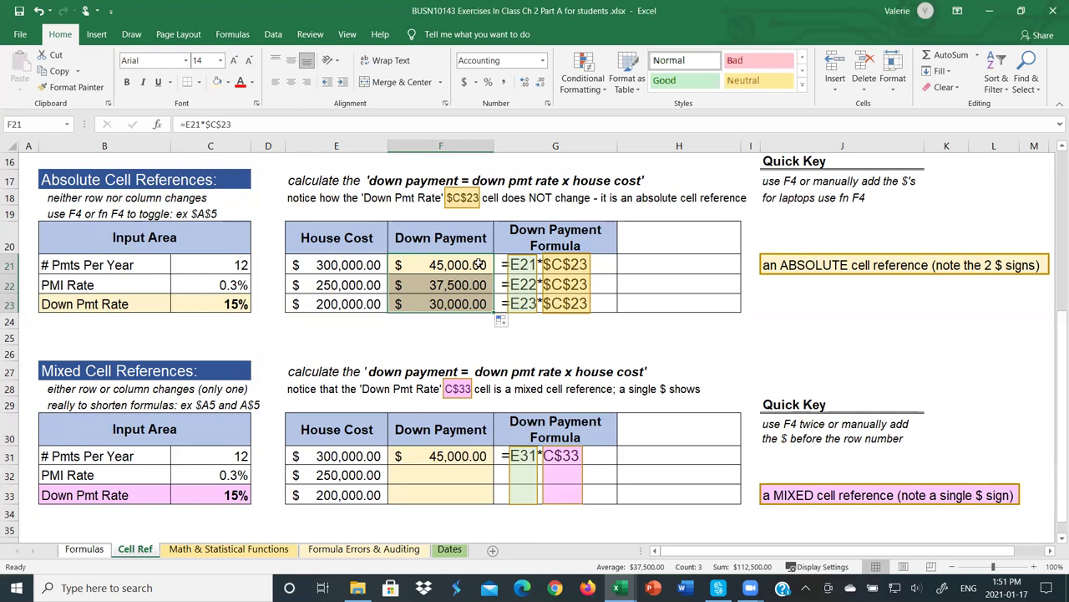
# - Examine which cells the Down Payment formulas in F21, F22 and F23 and the mixed-reference formula in F31 refer to
pyautogui.click(482, 264)
pyautogui.click(273, 123)
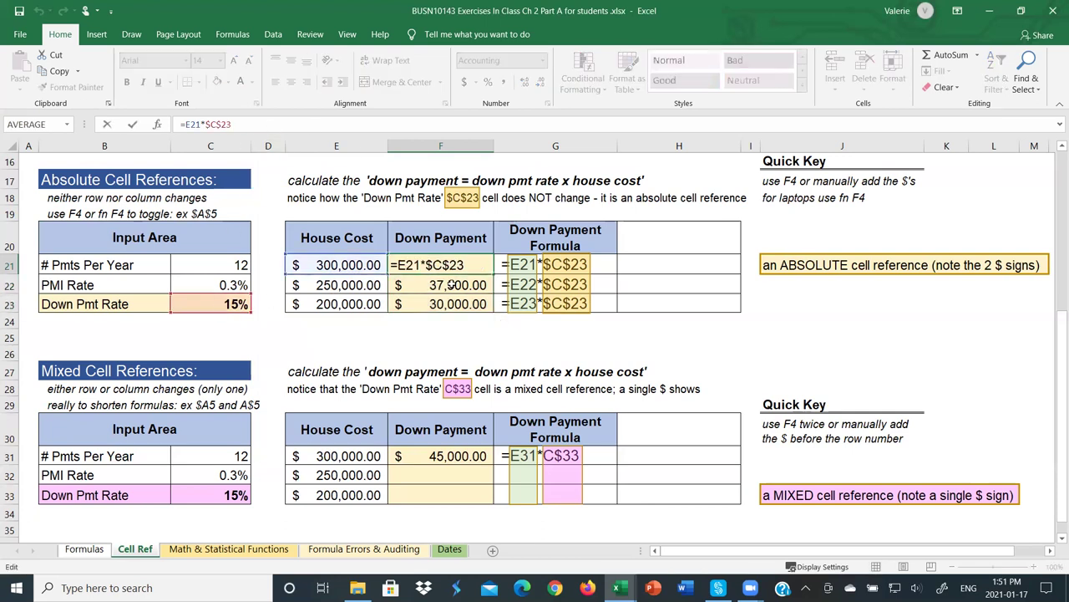
pyautogui.click(451, 285)
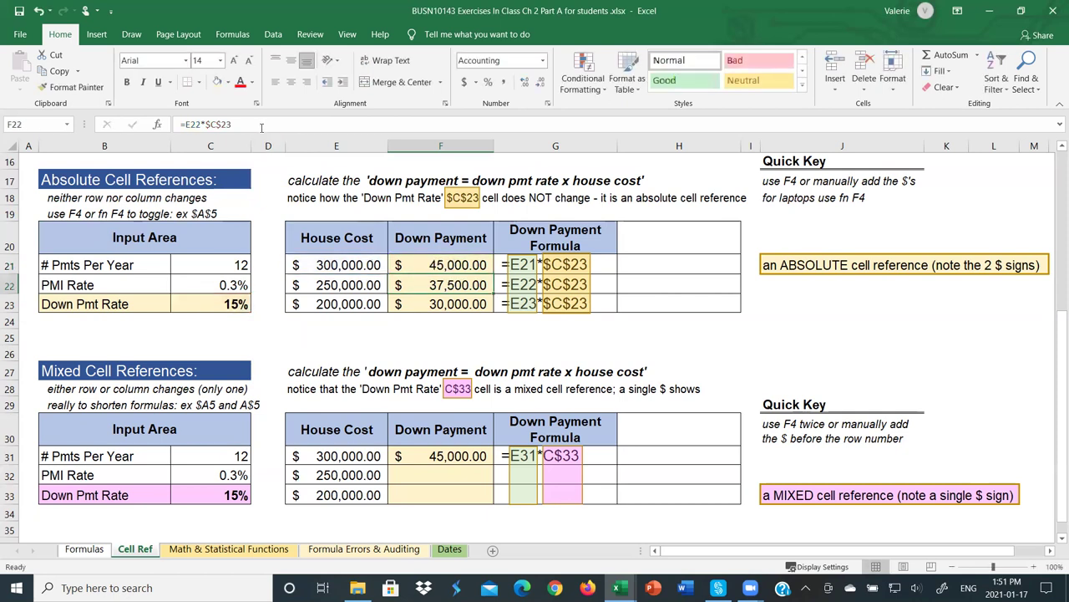
pyautogui.click(252, 125)
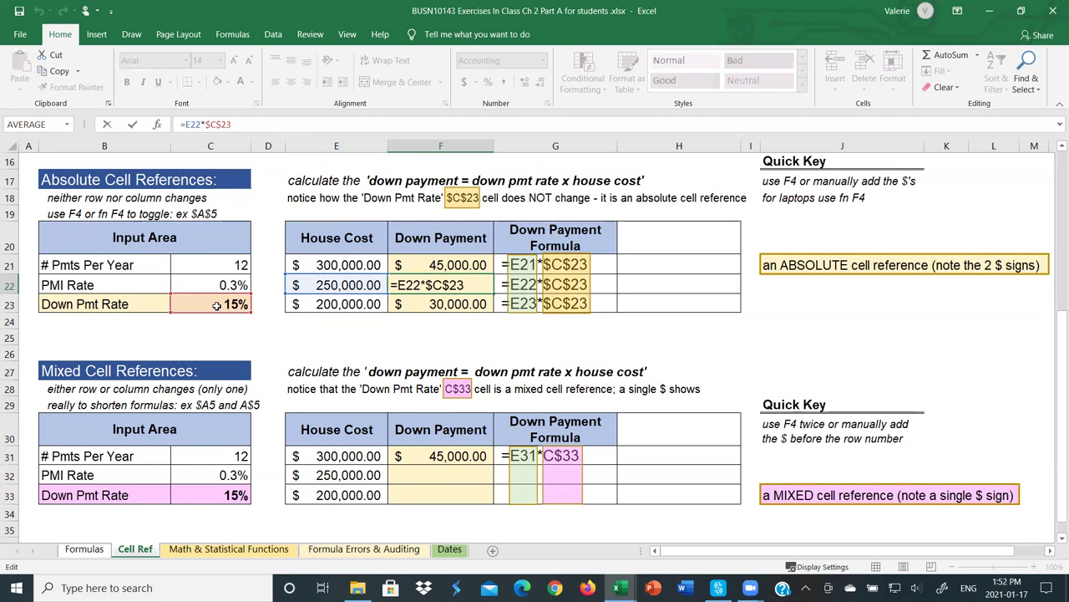
pyautogui.click(428, 300)
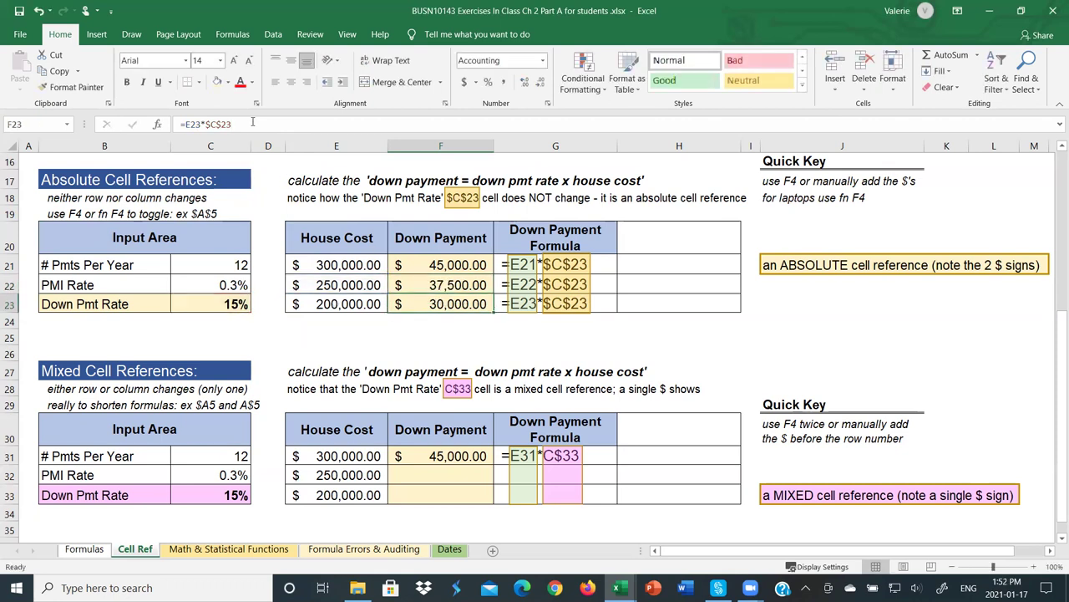
pyautogui.press('F2')
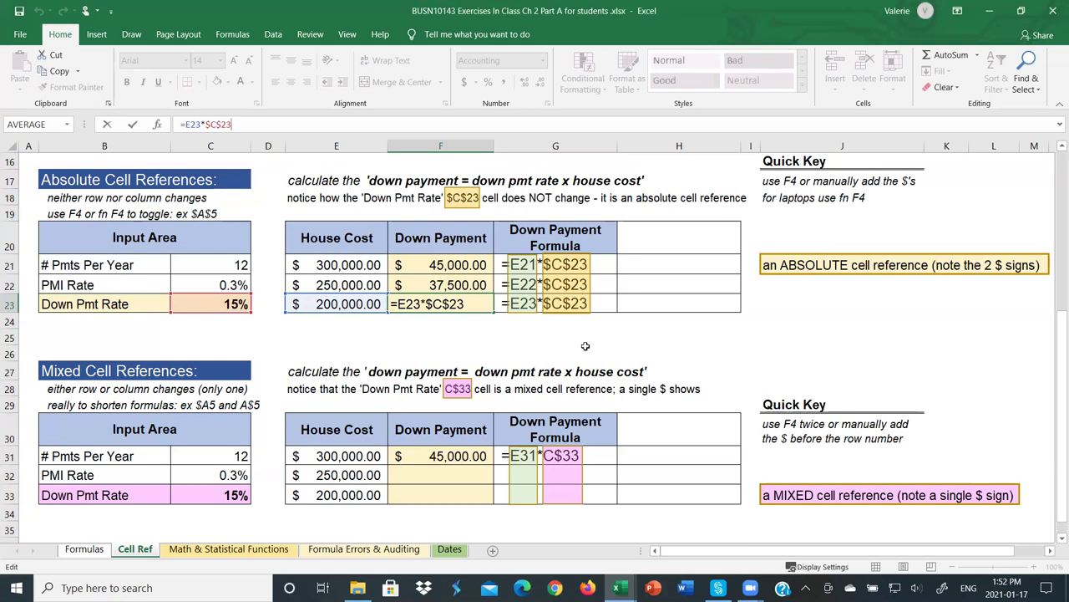
pyautogui.hotkey('ctrl', 'Return')
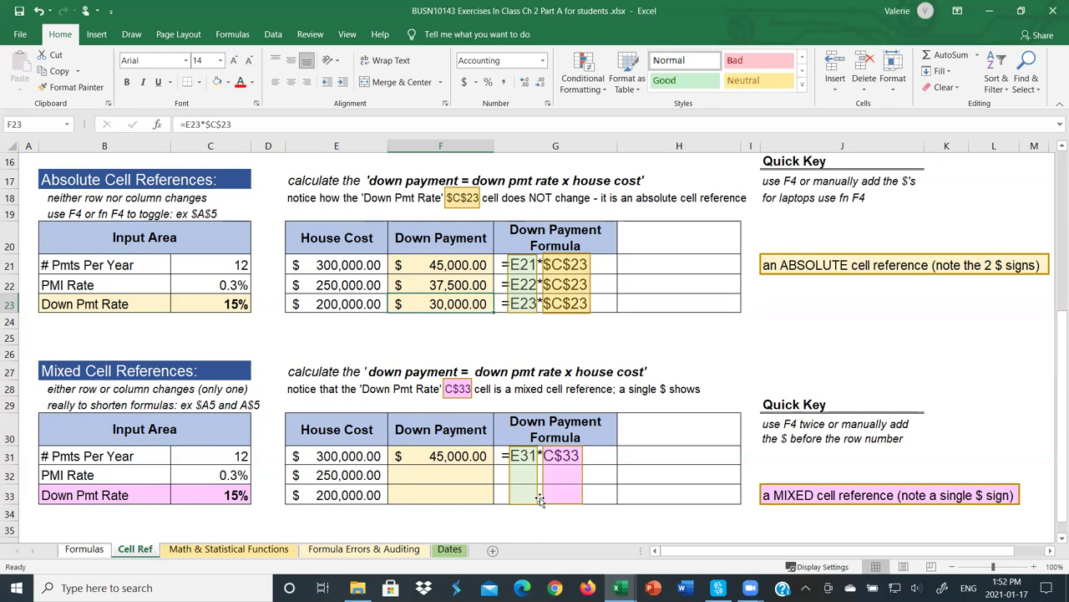
pyautogui.click(452, 455)
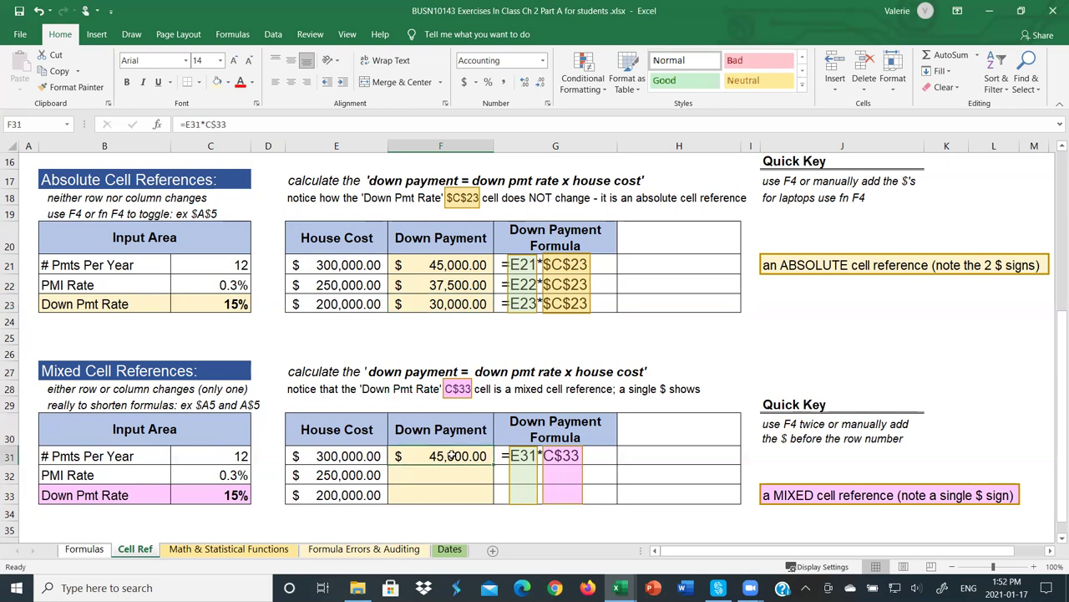
pyautogui.click(237, 124)
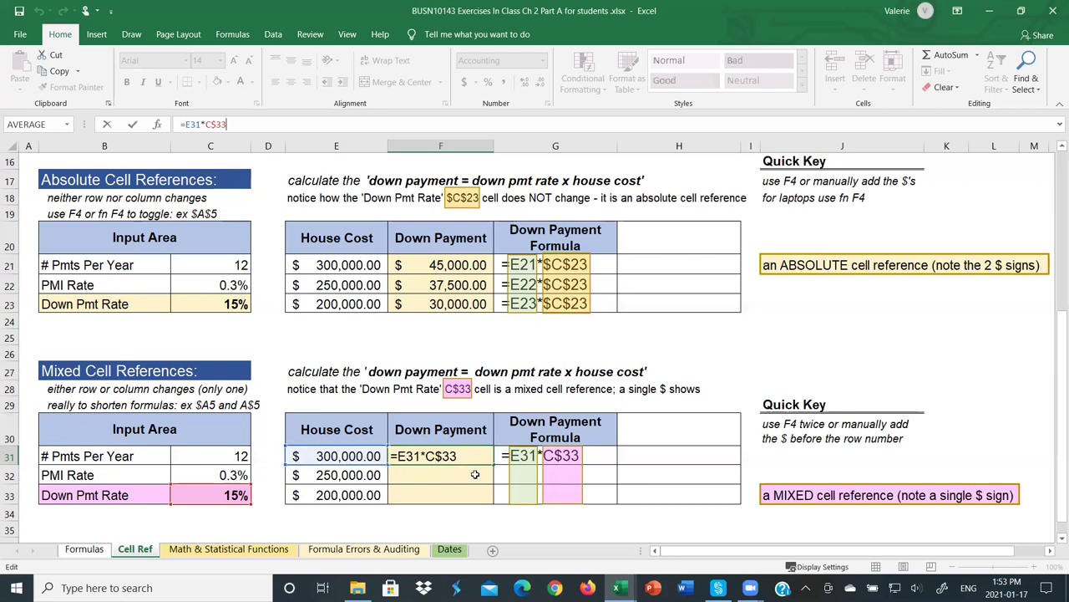
pyautogui.press('Return')
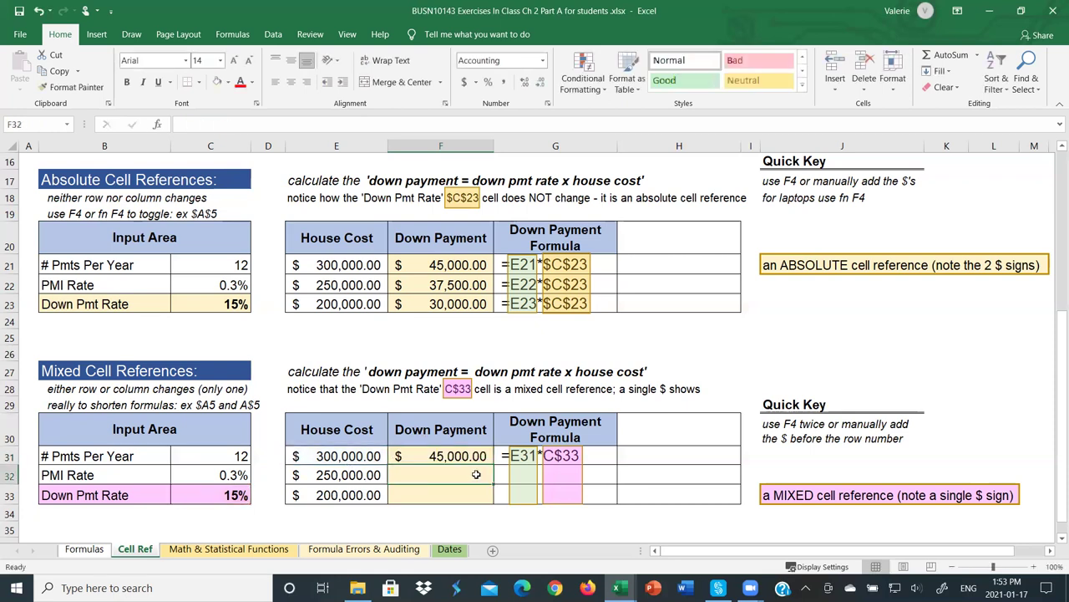
# - Enter the down payment formula =E32*C$33 in F32, using a mixed reference that locks only the row of the rate
pyautogui.write('=')
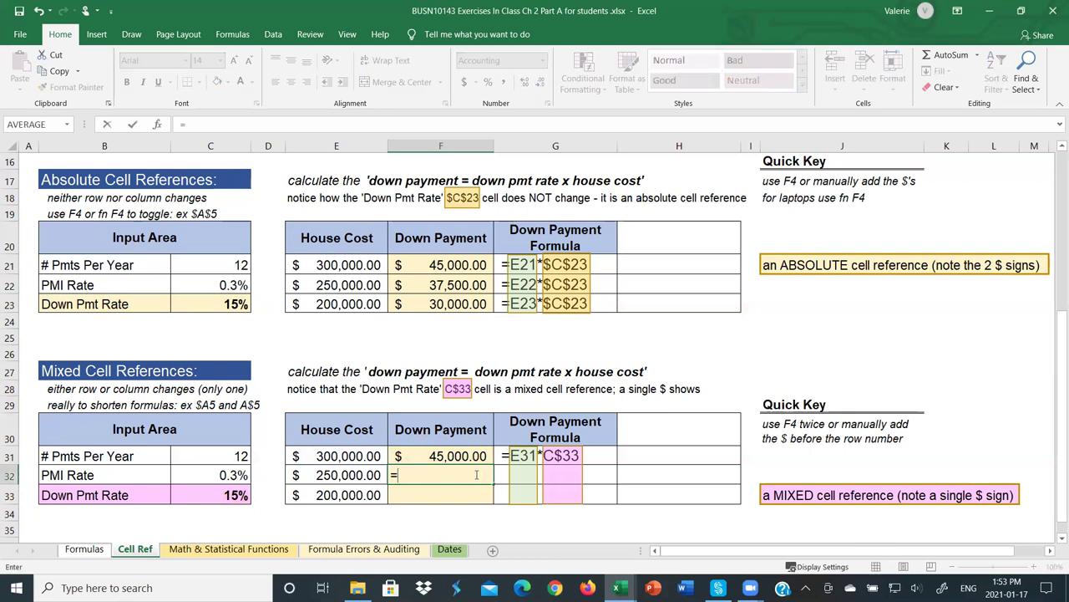
pyautogui.click(361, 475)
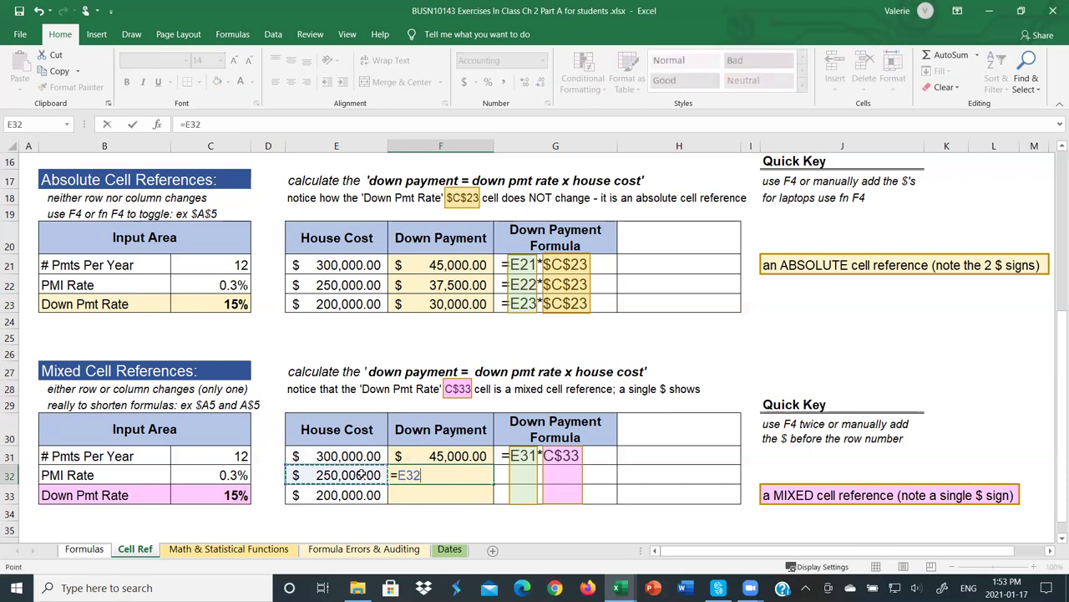
pyautogui.write('*')
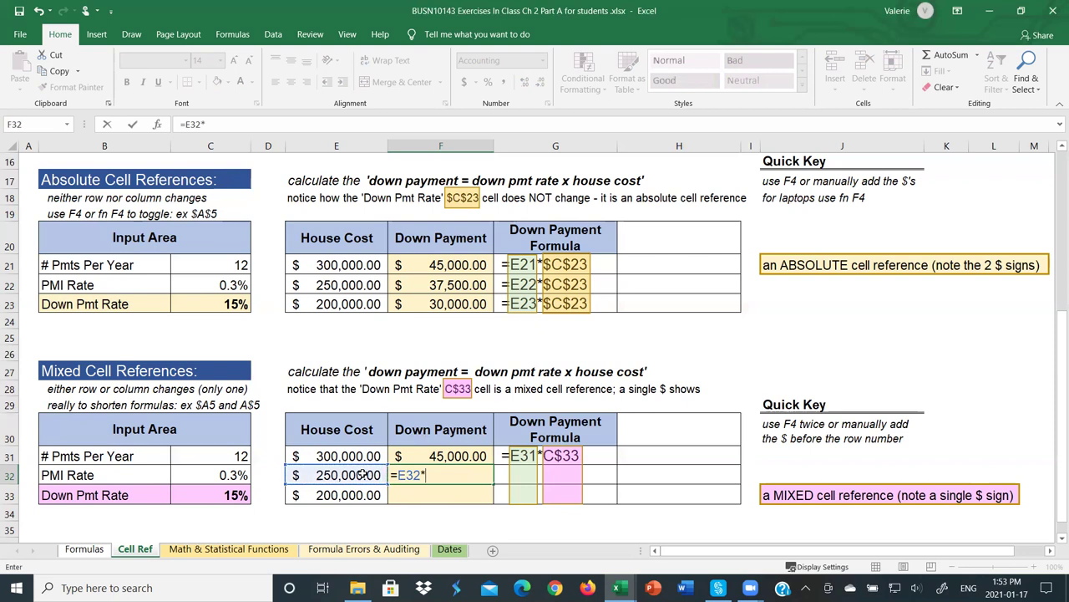
pyautogui.click(234, 495)
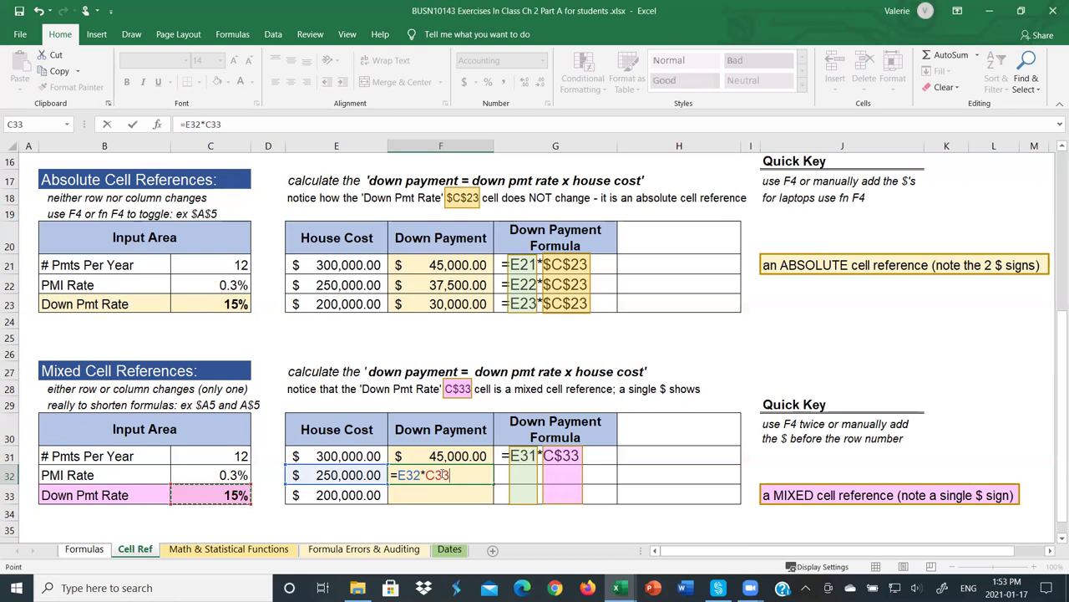
pyautogui.press('F4')
pyautogui.press('F4')
pyautogui.press('F4')
pyautogui.press('F4')
pyautogui.press('F4')
pyautogui.press('F4')
pyautogui.press('Return')
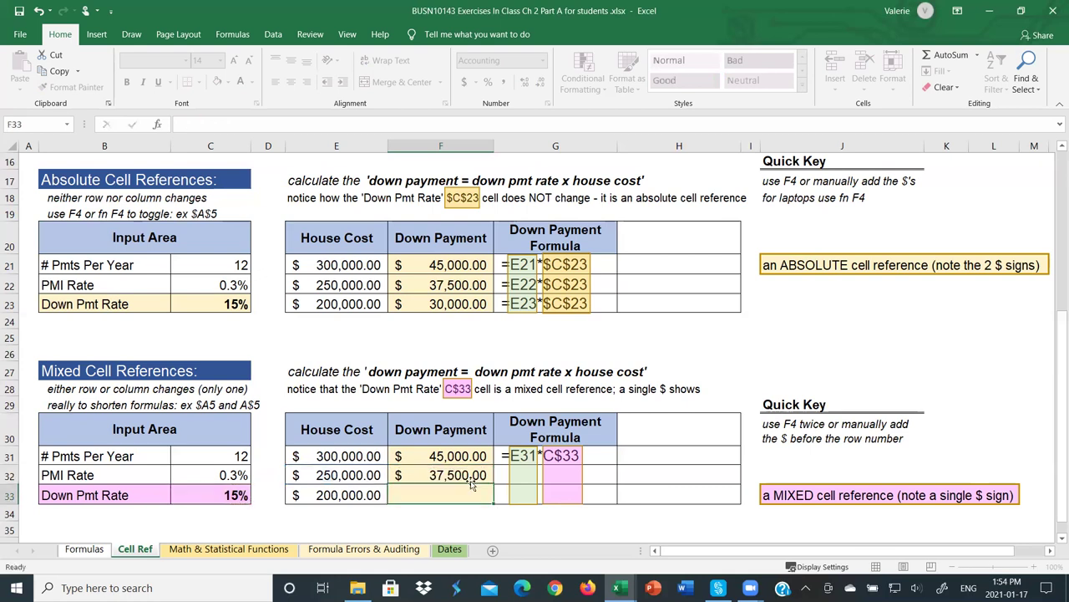
# - Copy the FORMULATEXT formula in G31 down to G33, and fill the down payment formula from F32 into F33
pyautogui.click(593, 453)
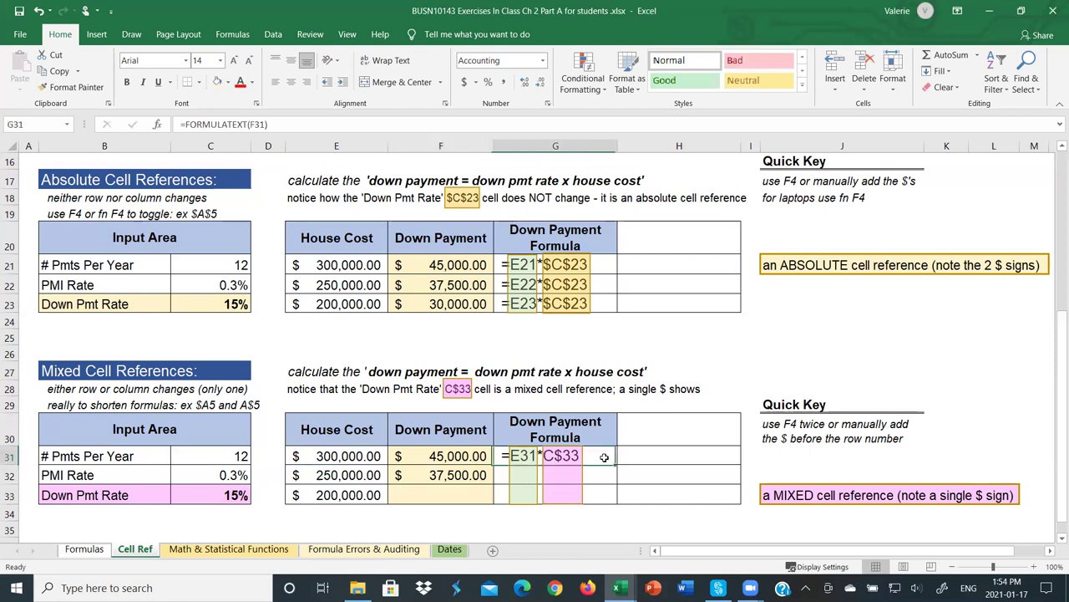
pyautogui.moveTo(617, 463); pyautogui.dragTo(615, 500)
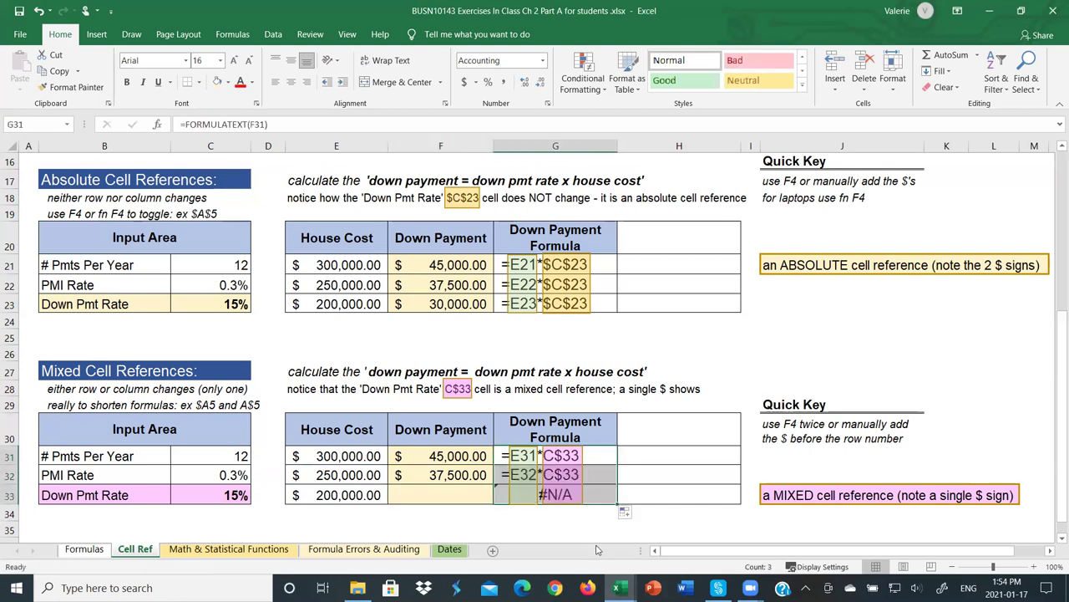
pyautogui.click(612, 539)
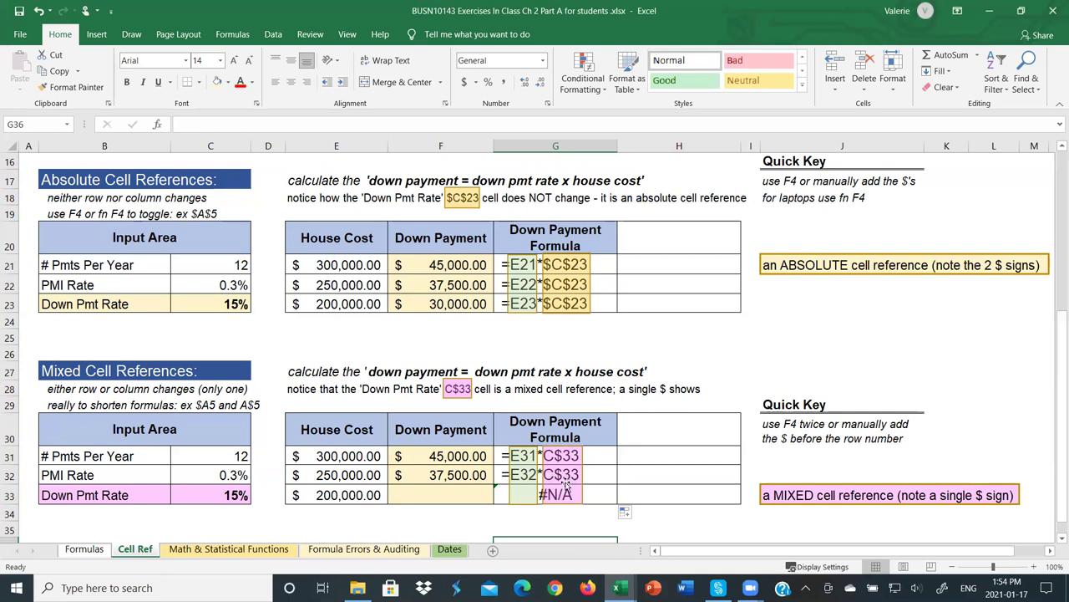
pyautogui.click(490, 480)
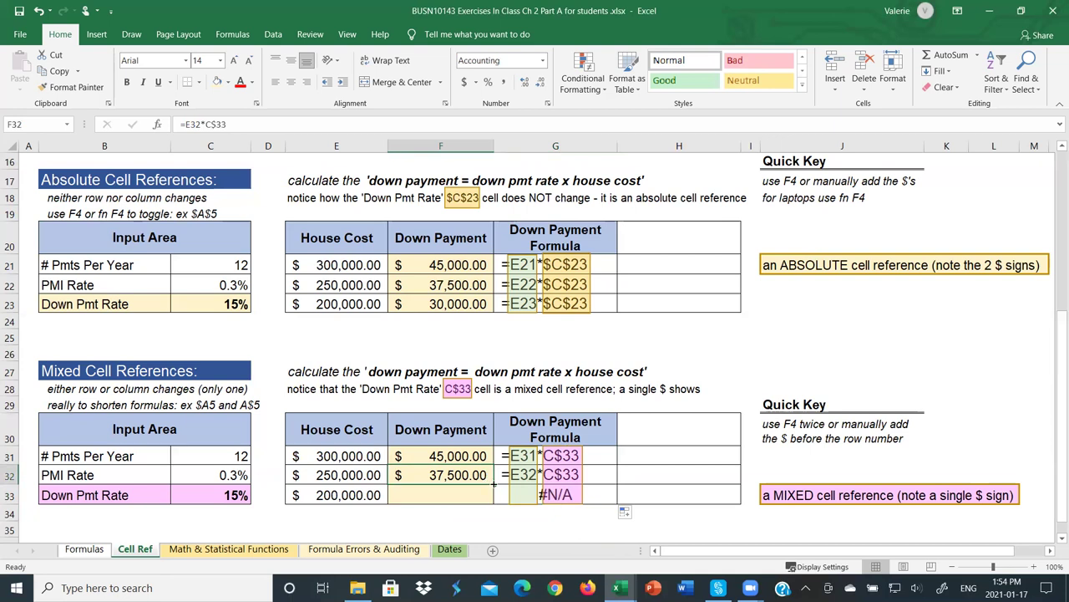
pyautogui.doubleClick(495, 484)
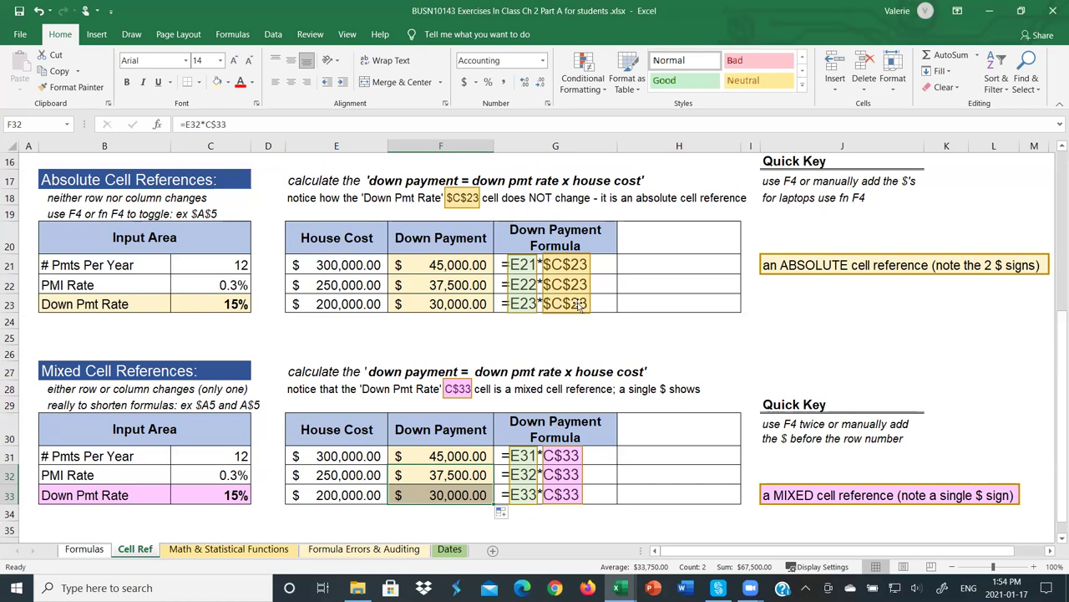
# - Enter a formula in the blank cell F35 multiplying E31 by C33, with a mixed reference that locks only the column of C33
pyautogui.scroll(-1, 614, 517)
pyautogui.scroll(-2, 575, 485)
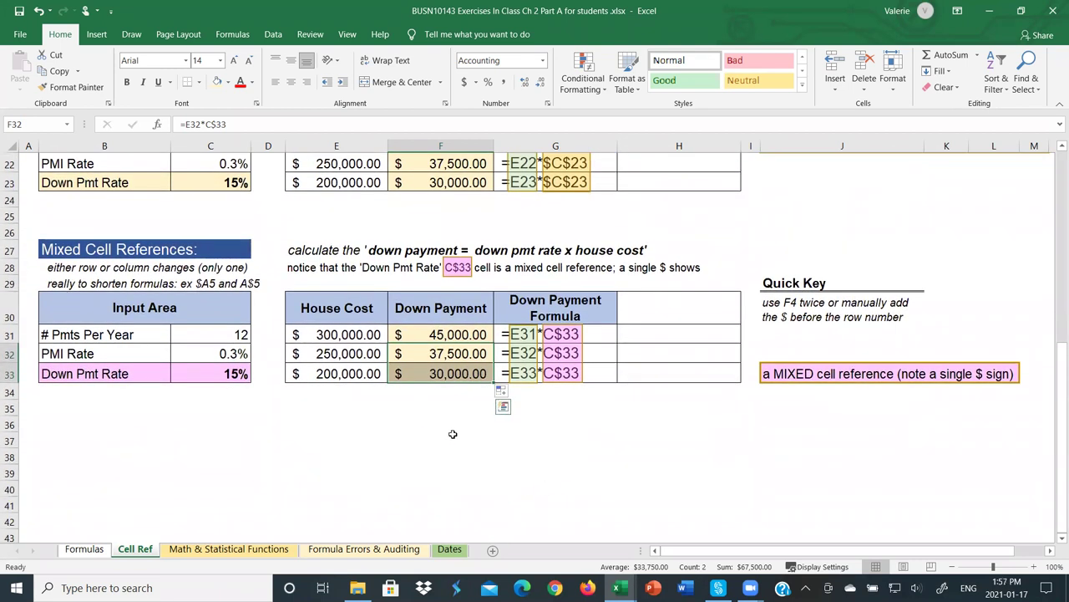
pyautogui.click(444, 411)
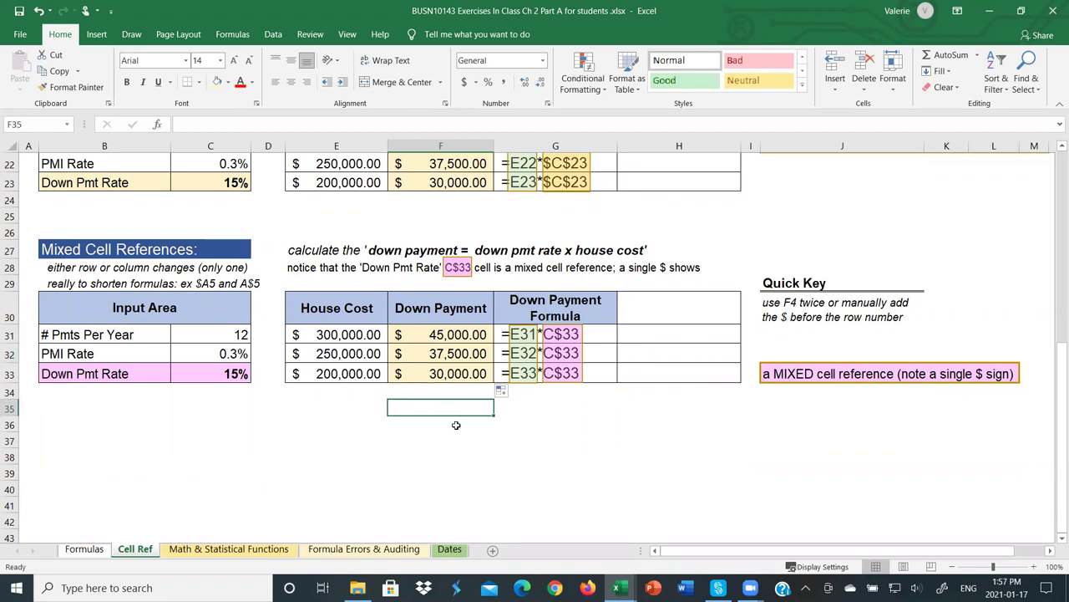
pyautogui.write('=')
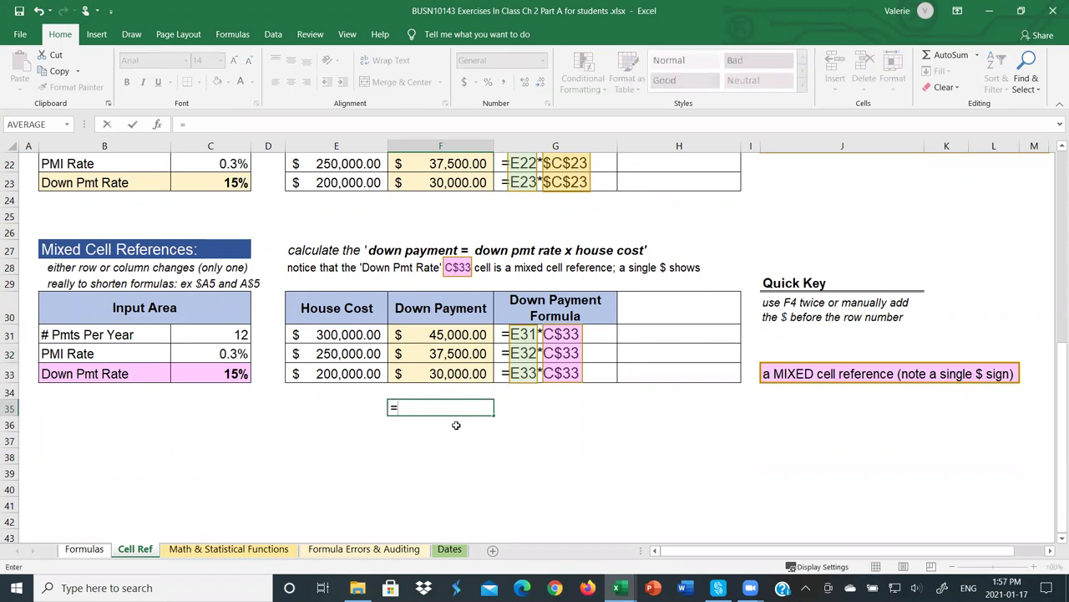
pyautogui.click(369, 335)
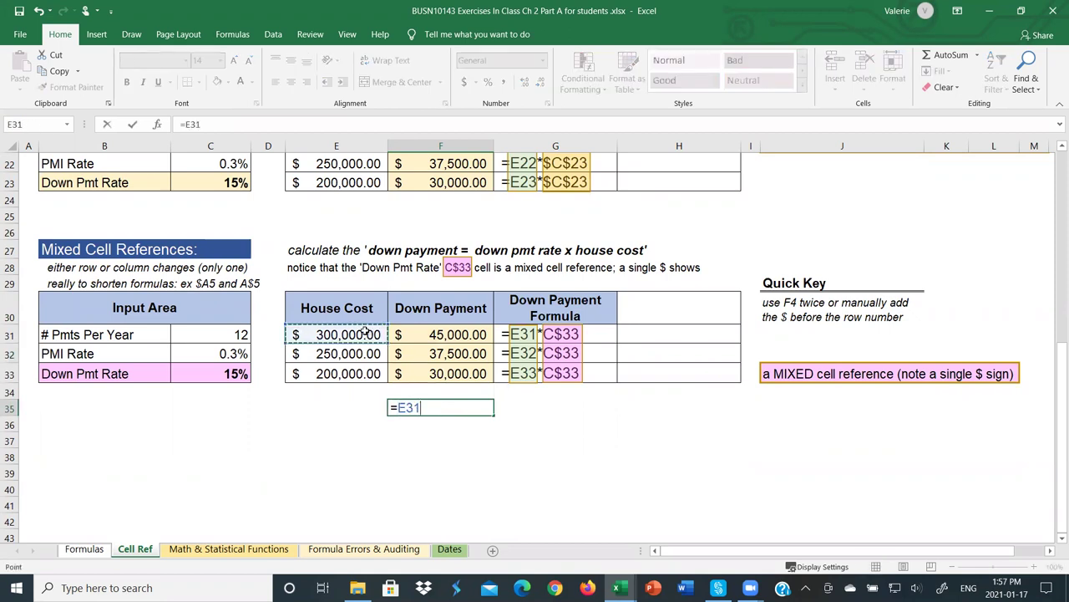
pyautogui.write('*')
pyautogui.click(220, 378)
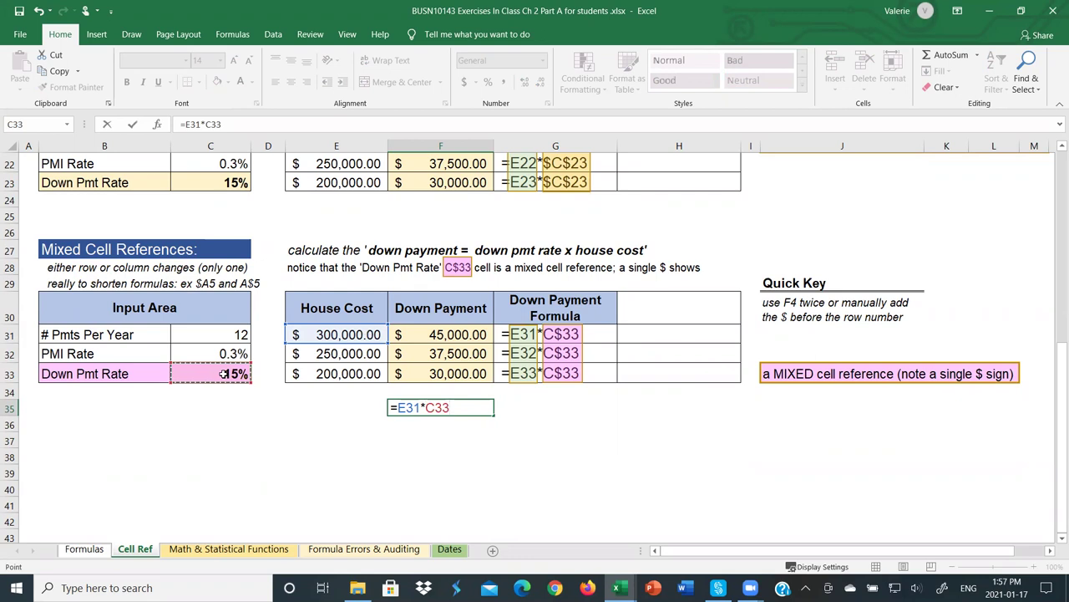
pyautogui.press('F4')
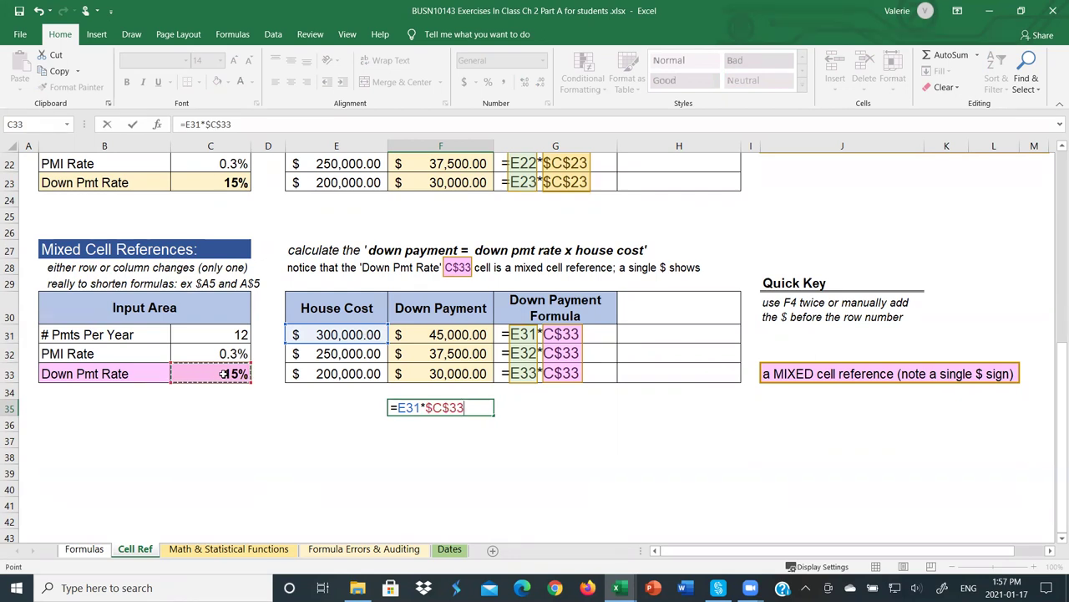
pyautogui.press('F4')
pyautogui.press('F4')
pyautogui.press('Return')
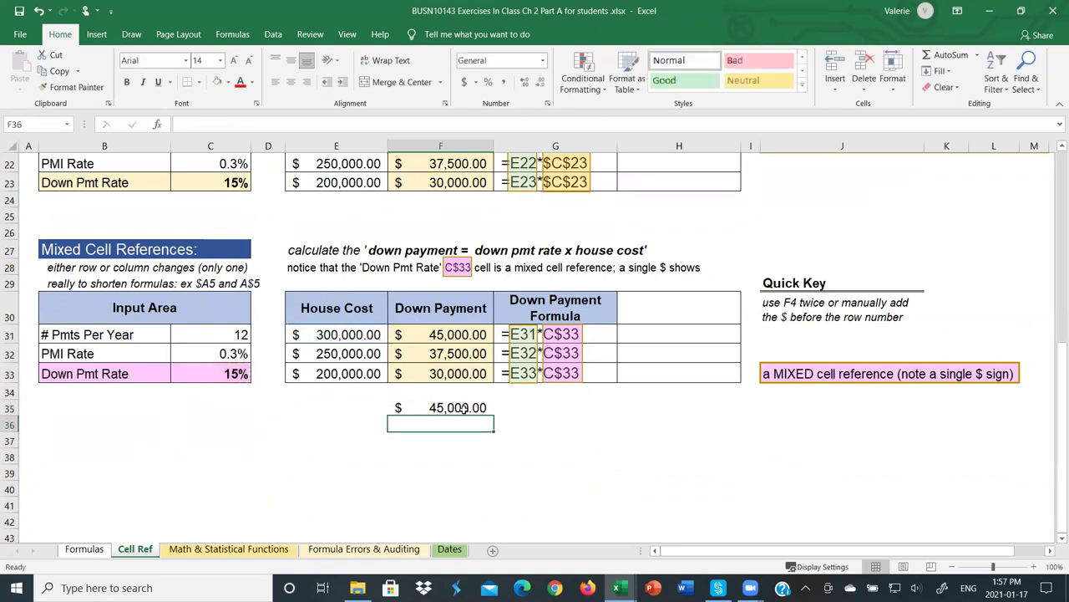
# - Copy the FORMULATEXT formula from G33 into G35:G37, and fill the mixed-reference formula from F35 down to F37
pyautogui.click(600, 373)
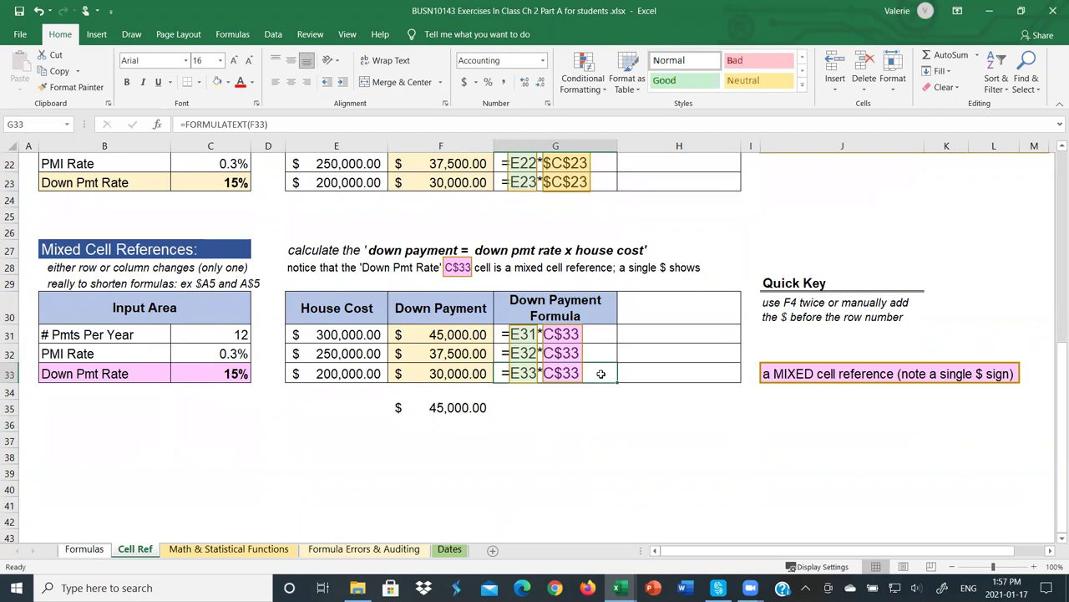
pyautogui.hotkey('ctrl', 'c')
pyautogui.click(534, 408)
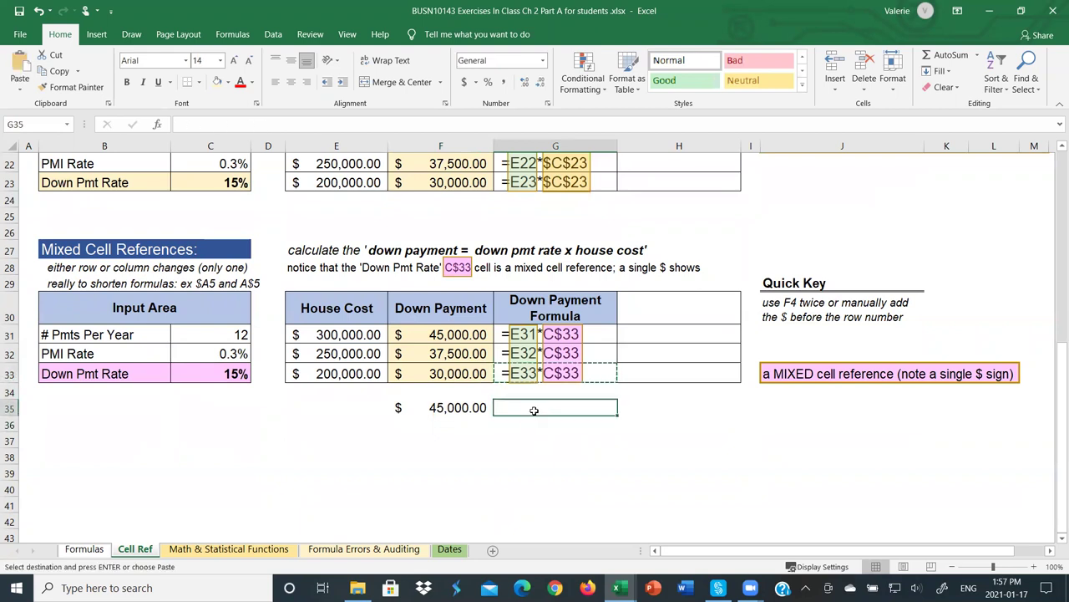
pyautogui.hotkey('ctrl', 'v')
pyautogui.moveTo(542, 428); pyautogui.dragTo(542, 446)
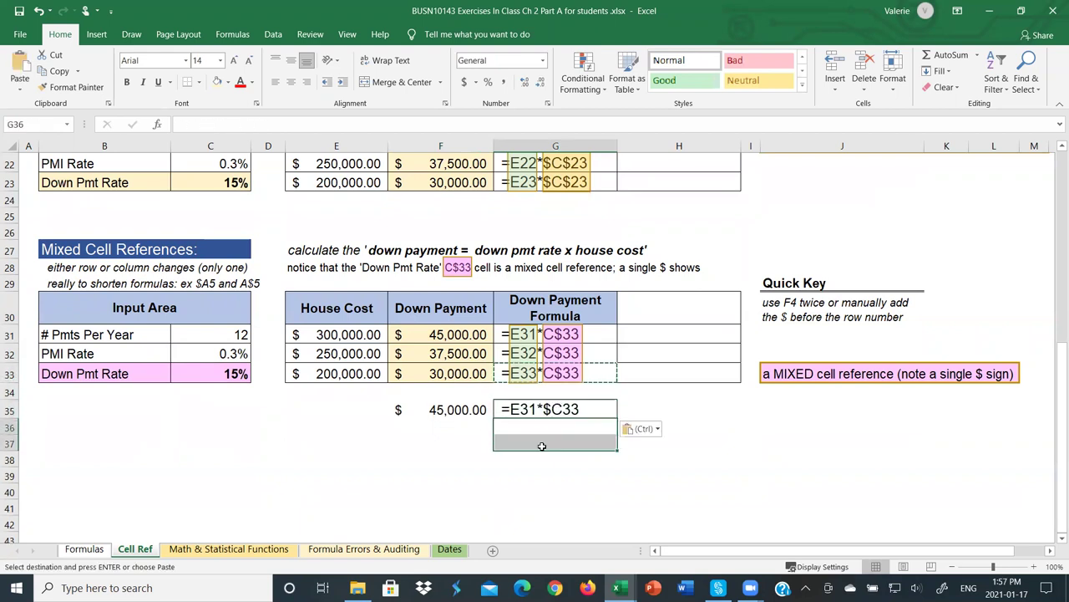
pyautogui.hotkey('ctrl', 'v')
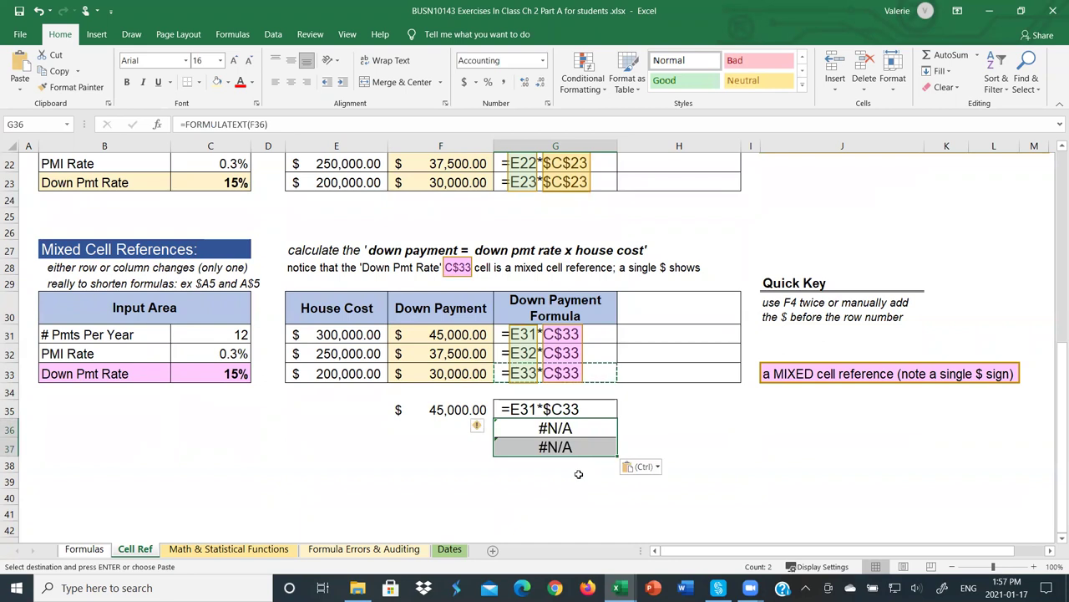
pyautogui.click(444, 411)
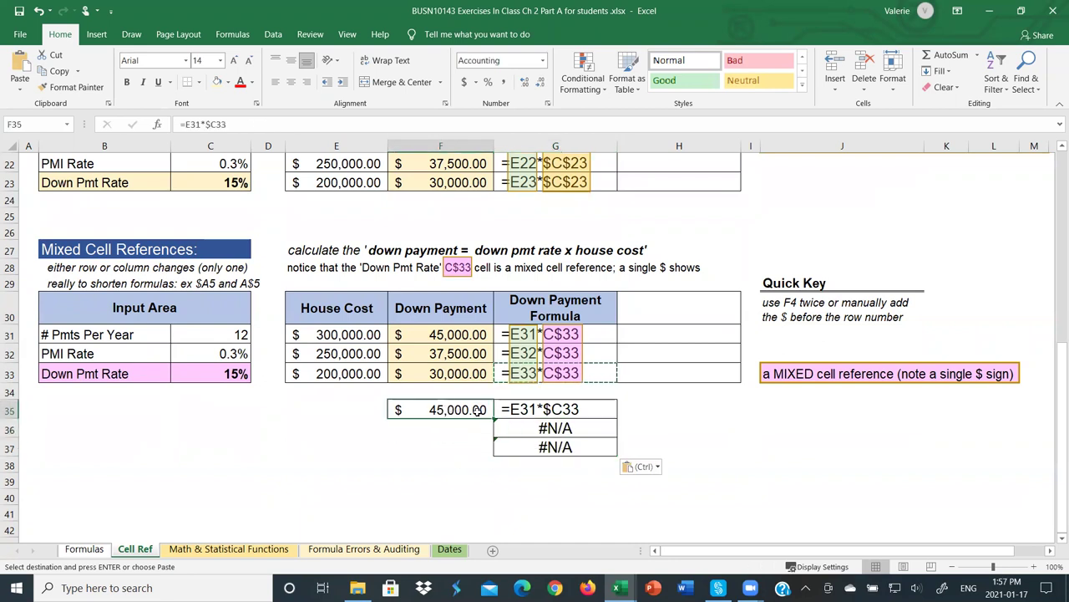
pyautogui.moveTo(493, 419); pyautogui.dragTo(494, 452)
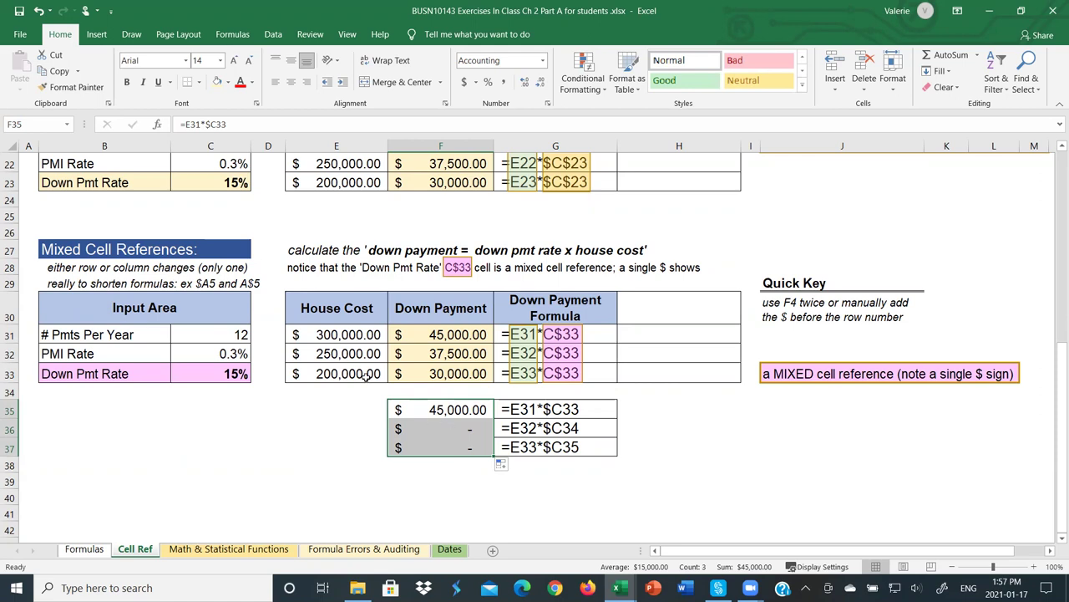
# - Examine which cells the mixed-reference formulas in F35, F36 and F37 refer to
pyautogui.click(461, 410)
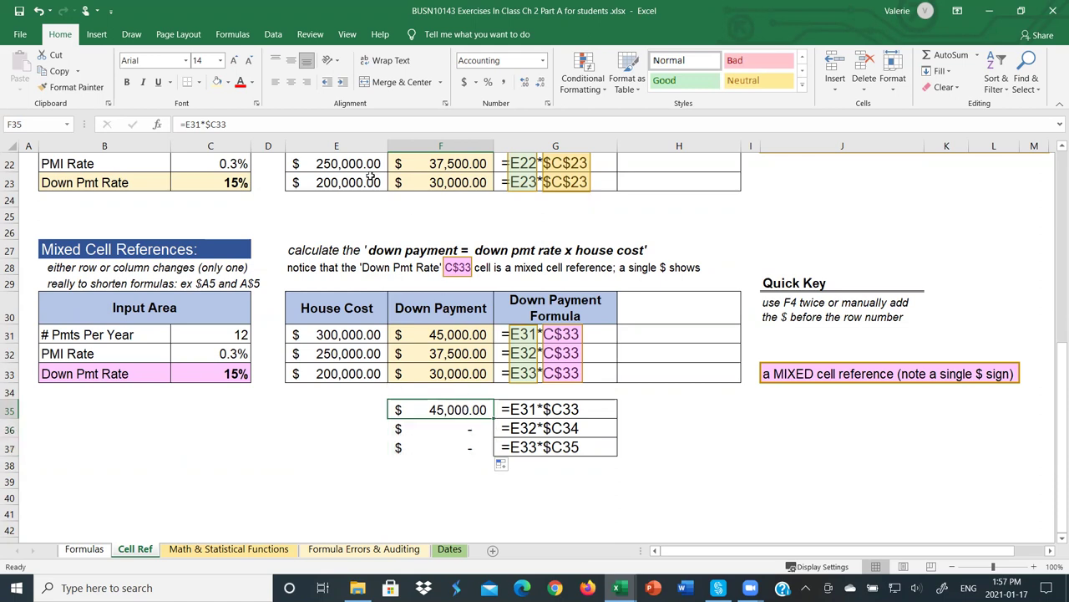
pyautogui.click(236, 123)
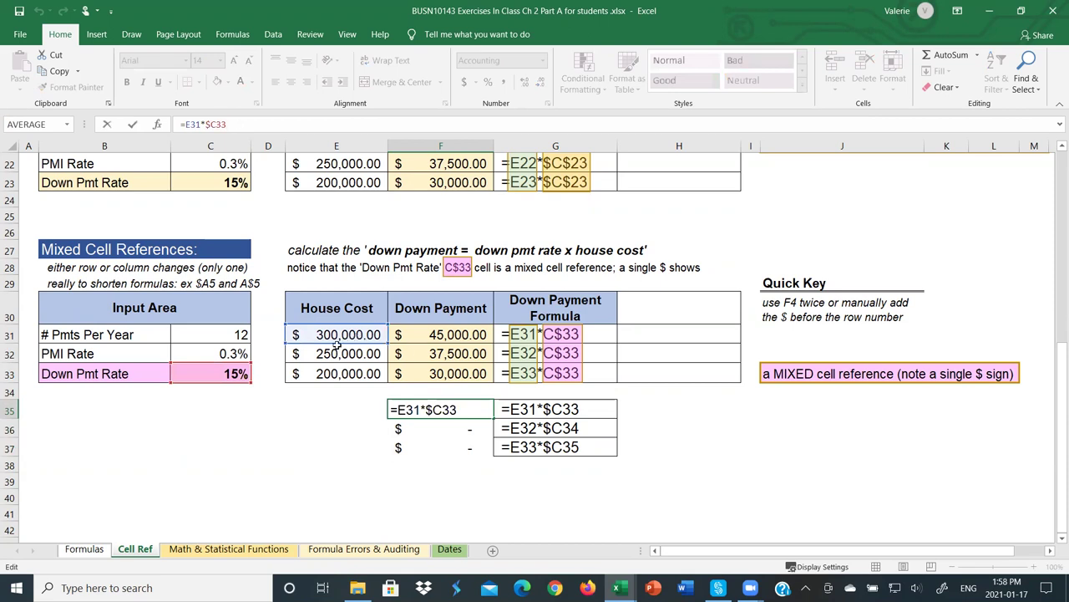
pyautogui.press('Return')
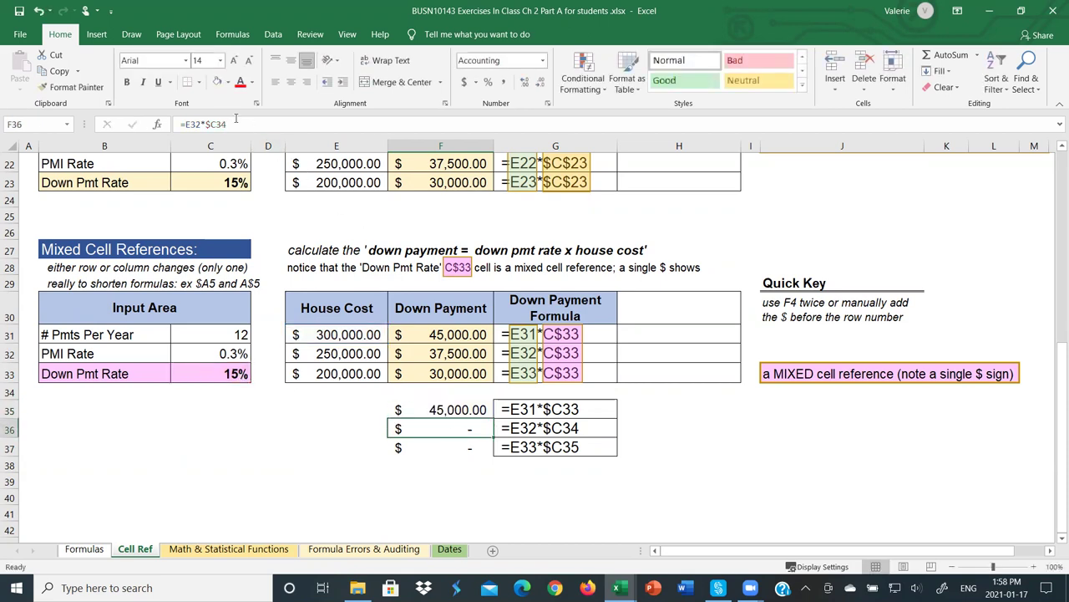
pyautogui.click(236, 123)
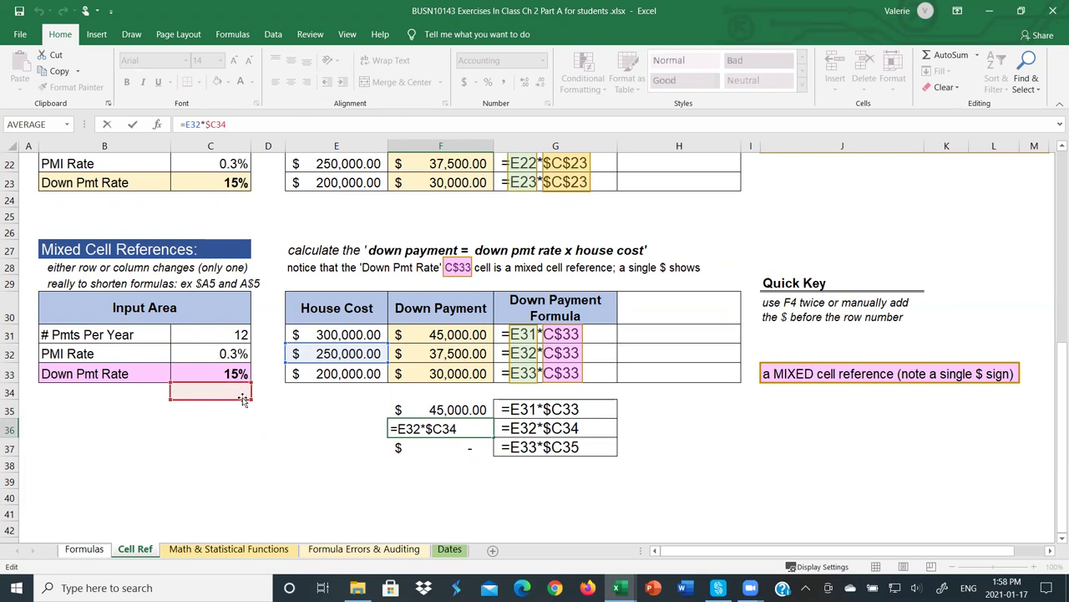
pyautogui.press('Return')
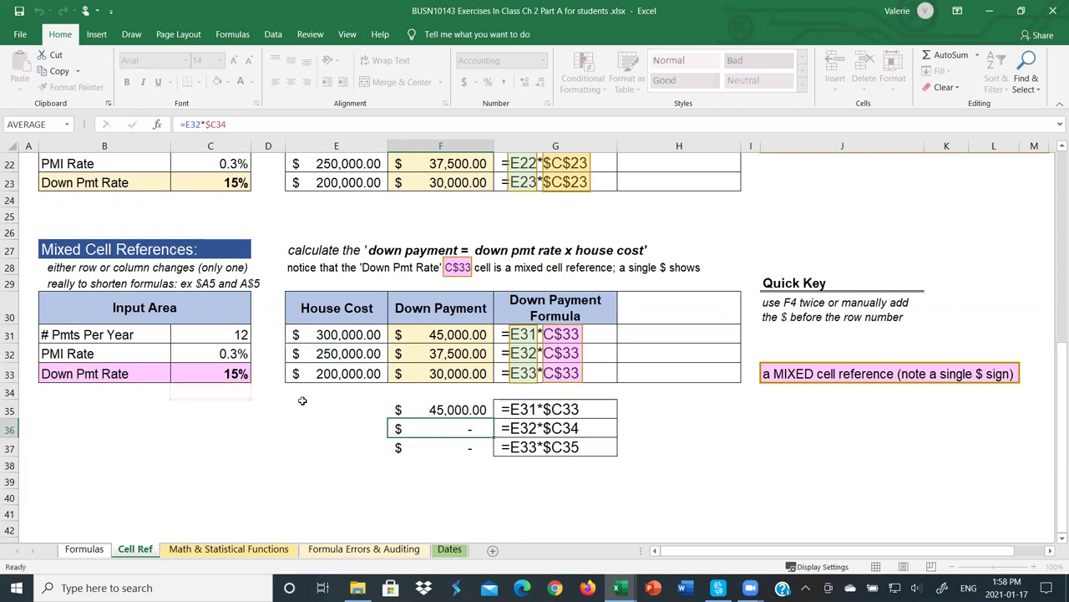
pyautogui.click(242, 124)
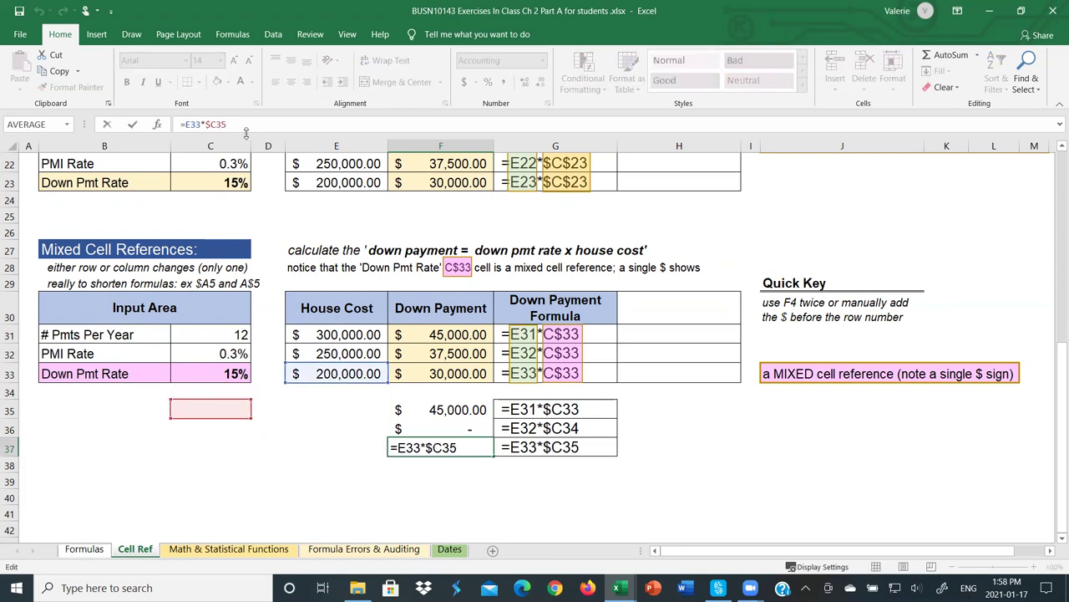
pyautogui.scroll(1, 693, 341)
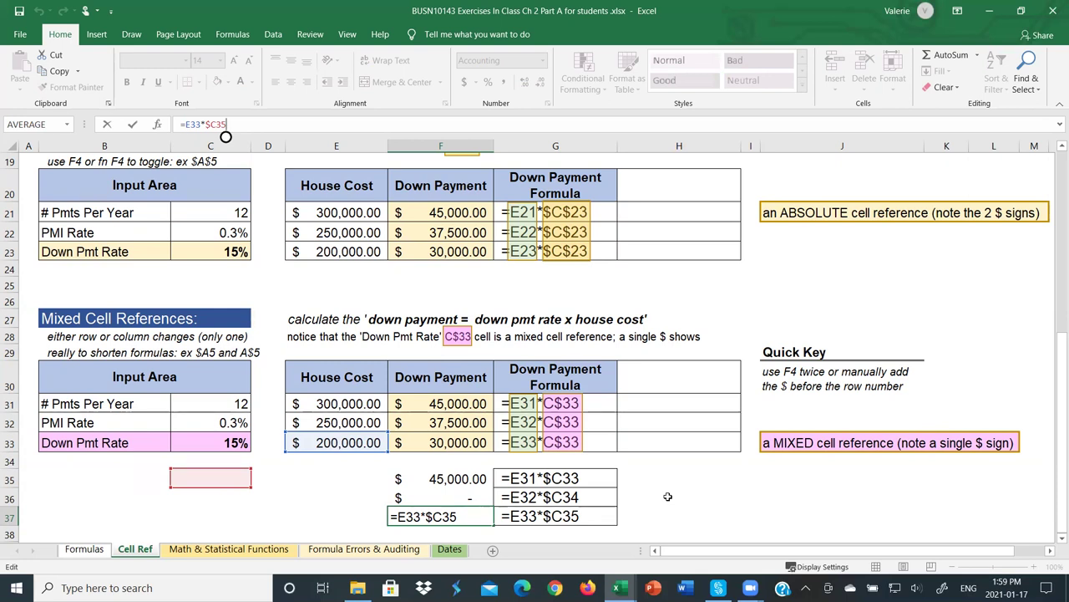
pyautogui.hotkey('ctrl', 'Return')
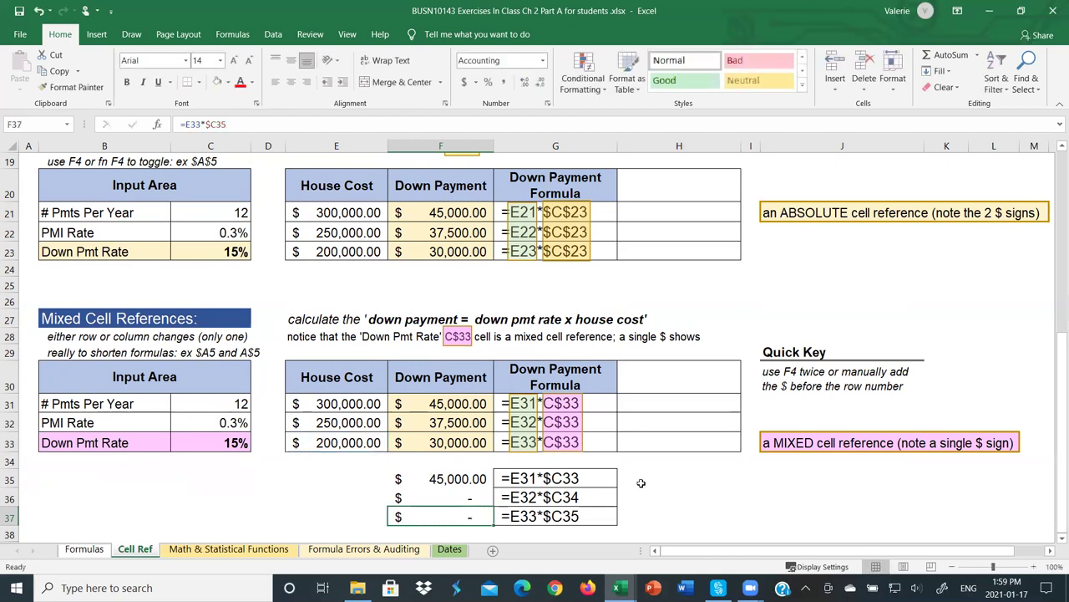
# - Go to the Math & Statistical Functions sheet and look through the AutoSum and Math & Trig functions available for the total in F7
pyautogui.click(219, 549)
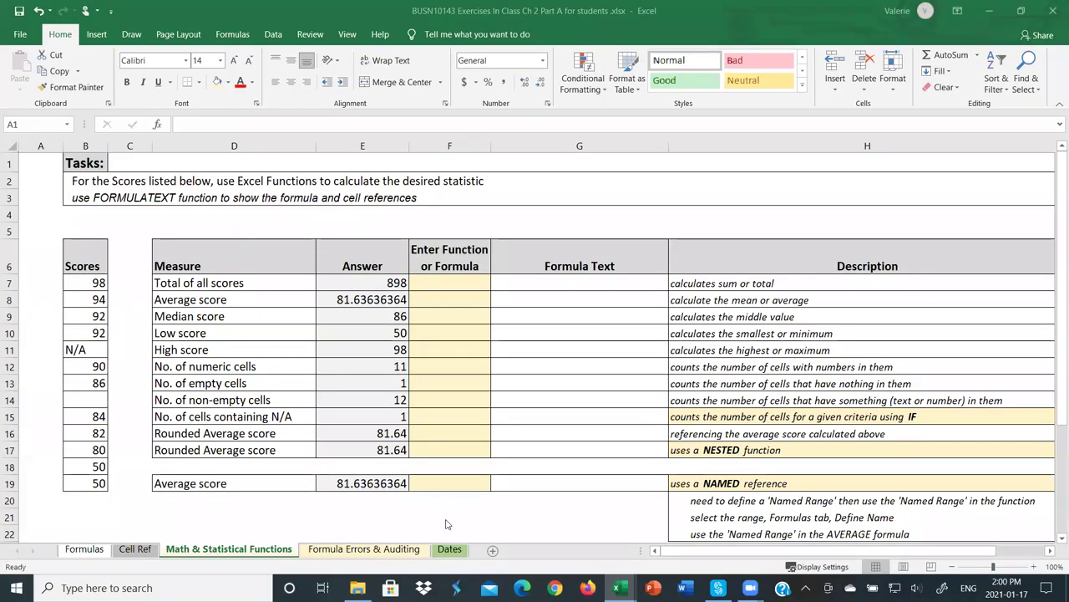
pyautogui.click(460, 284)
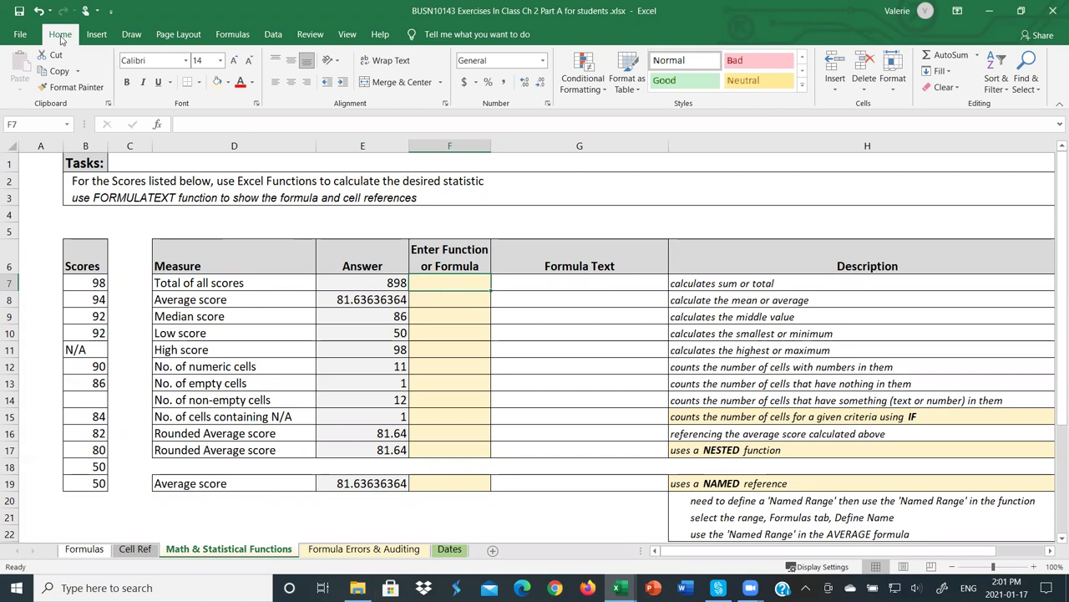
pyautogui.click(979, 55)
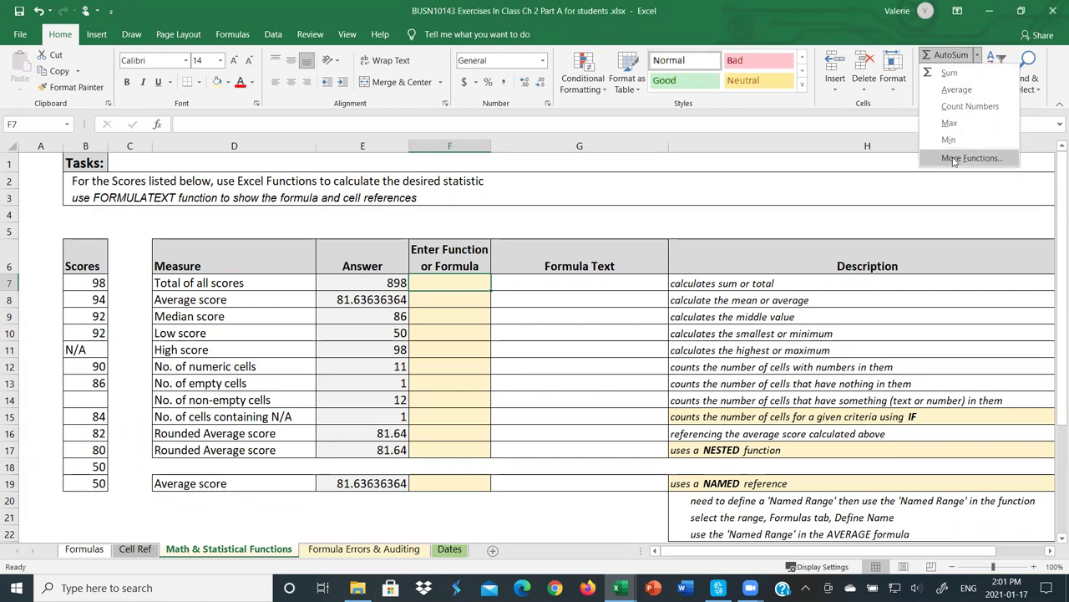
pyautogui.click(541, 194)
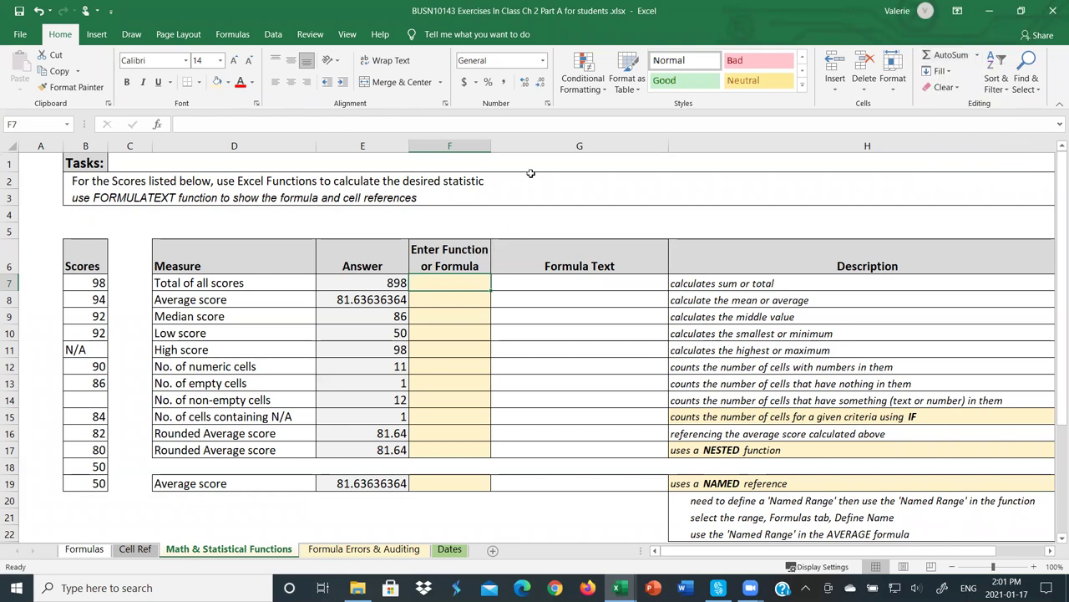
pyautogui.click(232, 35)
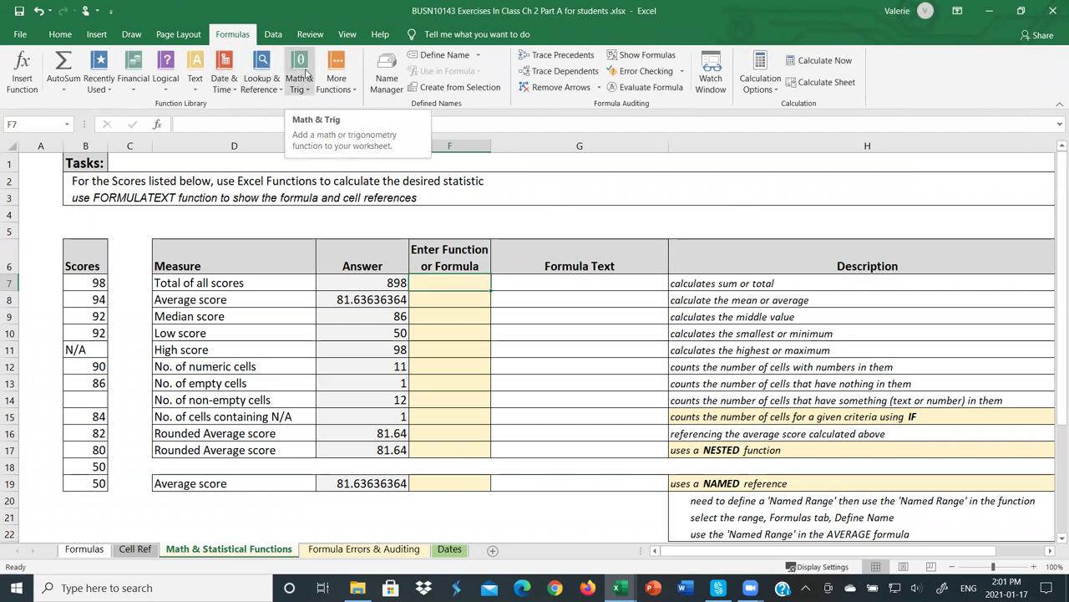
pyautogui.click(307, 73)
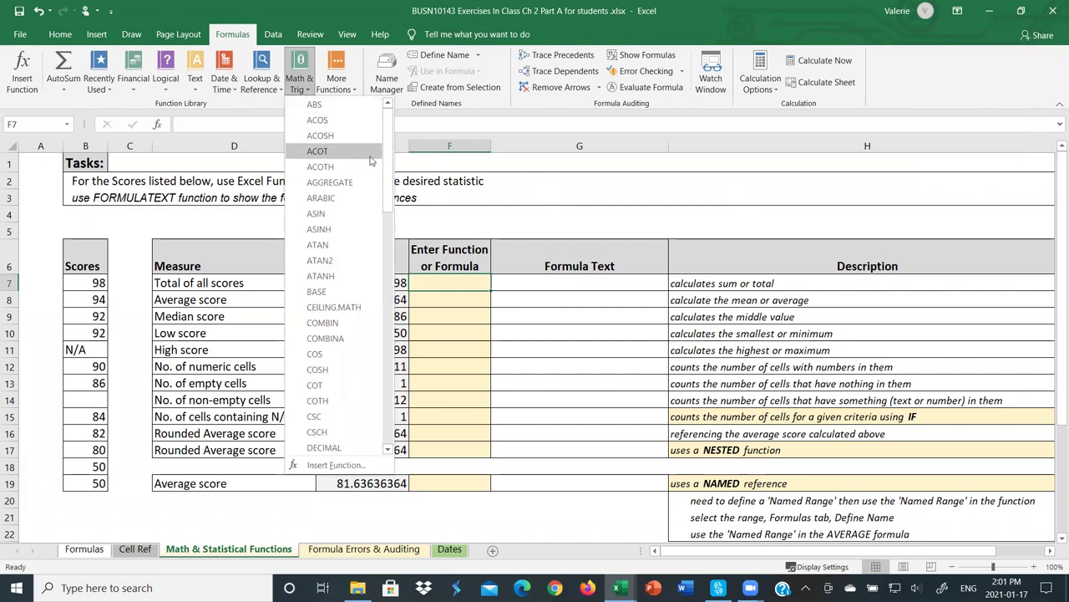
pyautogui.moveTo(387, 160); pyautogui.dragTo(384, 356)
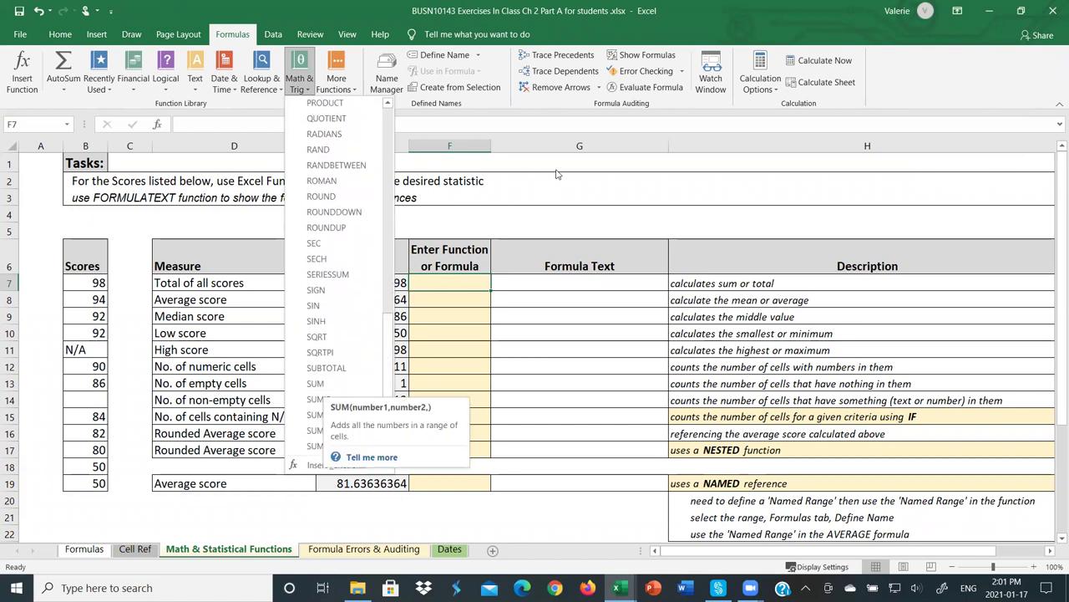
pyautogui.press('Escape')
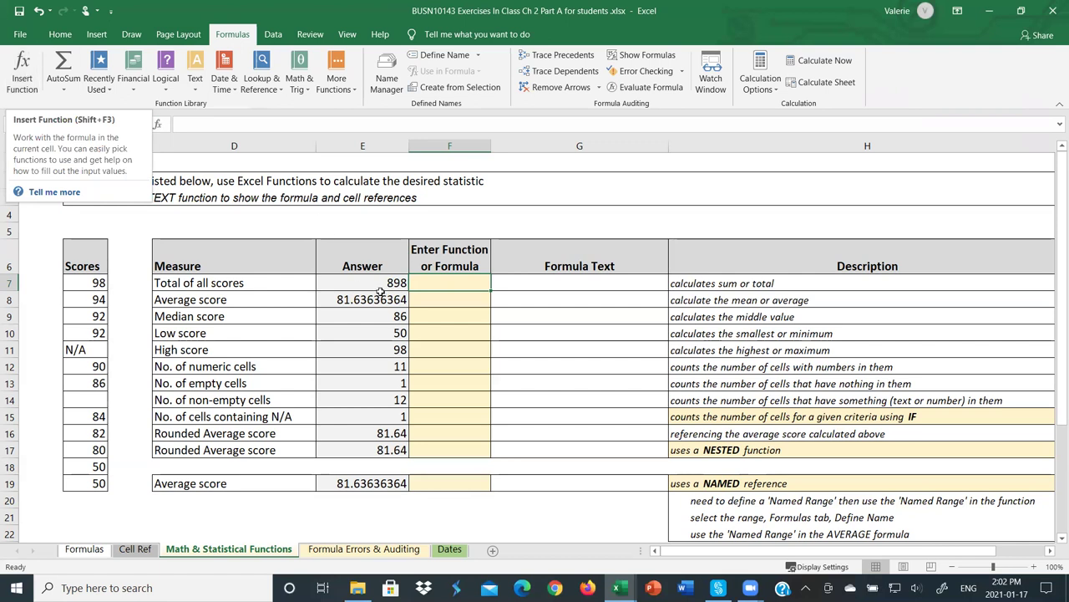
# - Calculate the total of all scores in F7 with AutoSum, using the range B7:B19
pyautogui.click(60, 35)
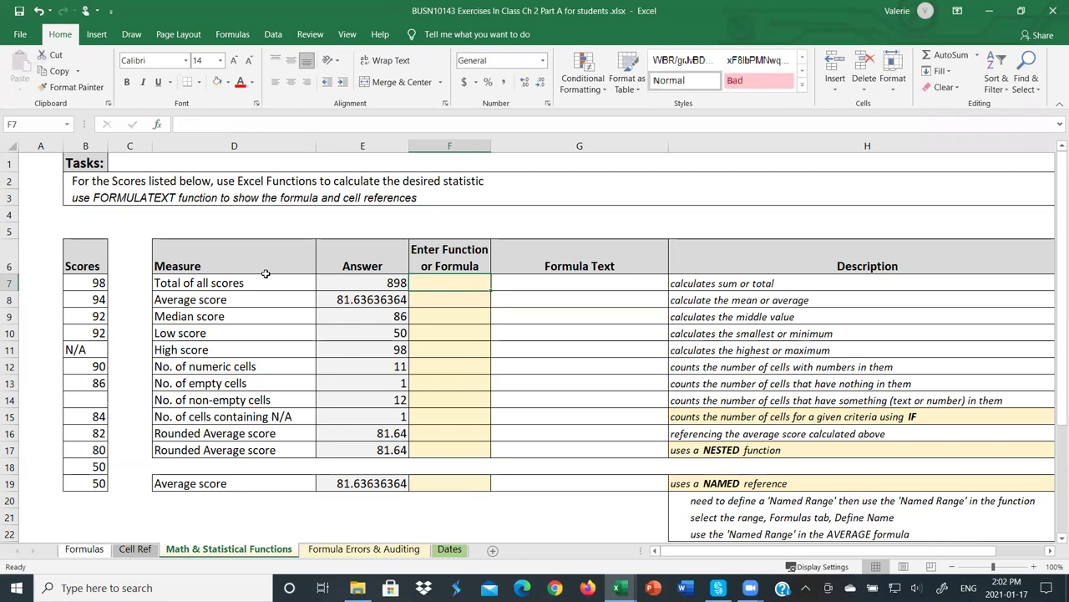
pyautogui.click(953, 55)
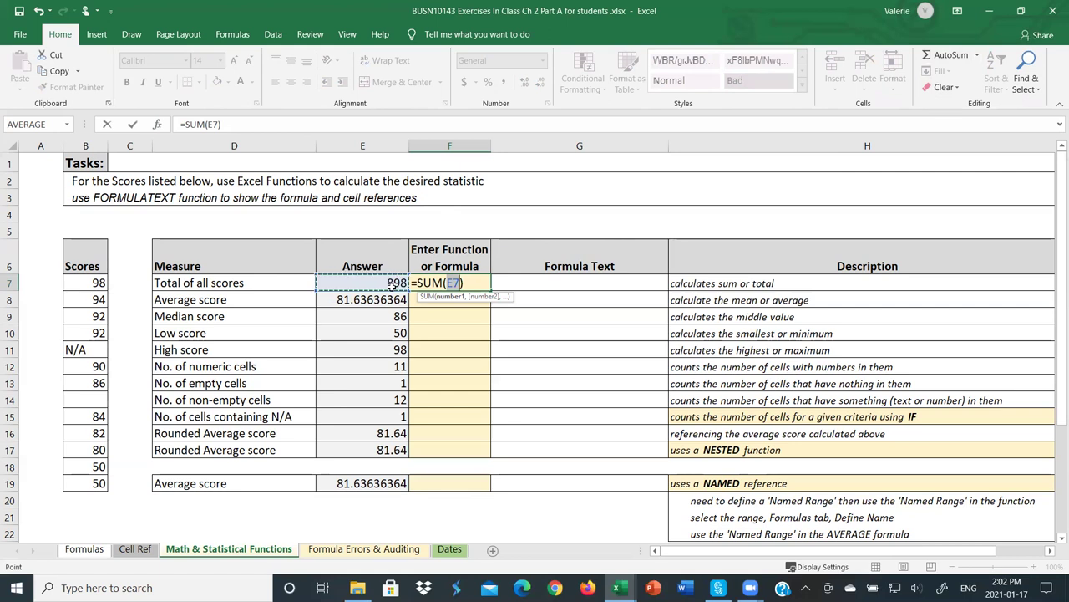
pyautogui.moveTo(86, 283); pyautogui.dragTo(106, 482)
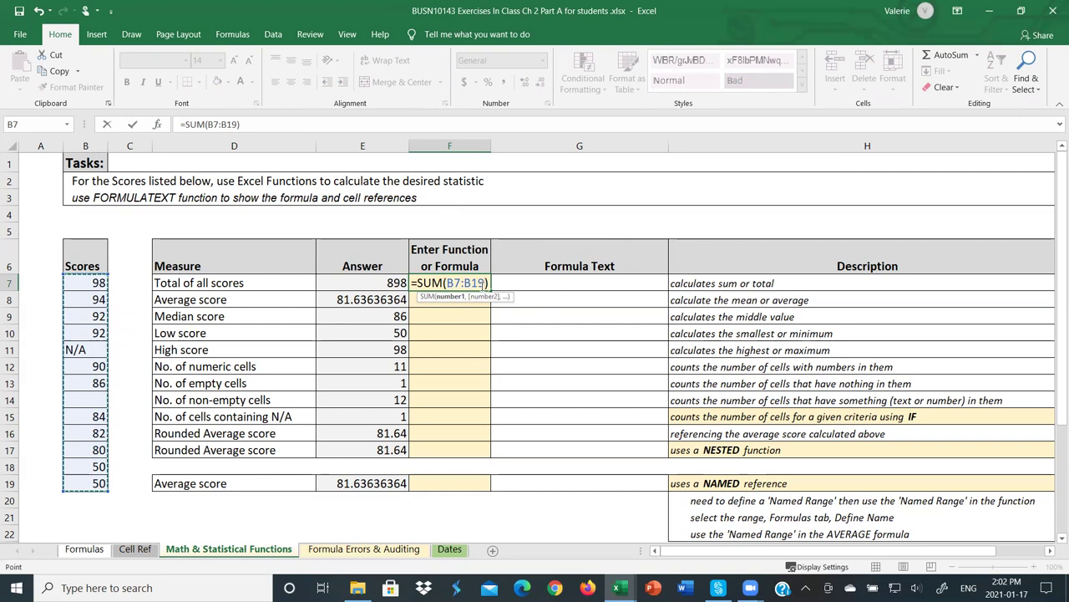
pyautogui.press('Return')
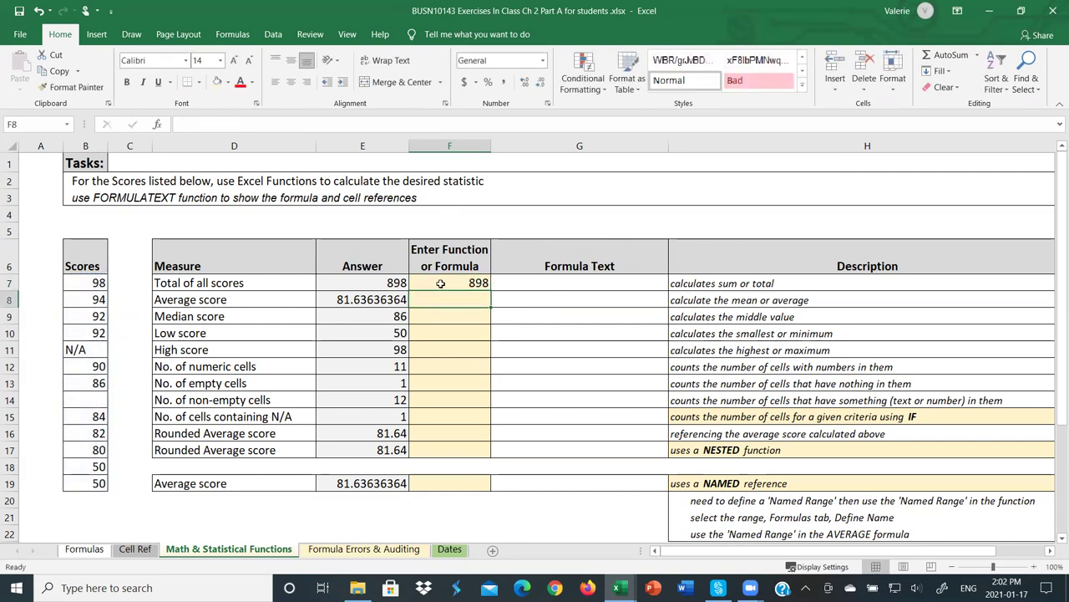
# - Show the formula of F7 as text in G7 with the FORMULATEXT function
pyautogui.click(583, 284)
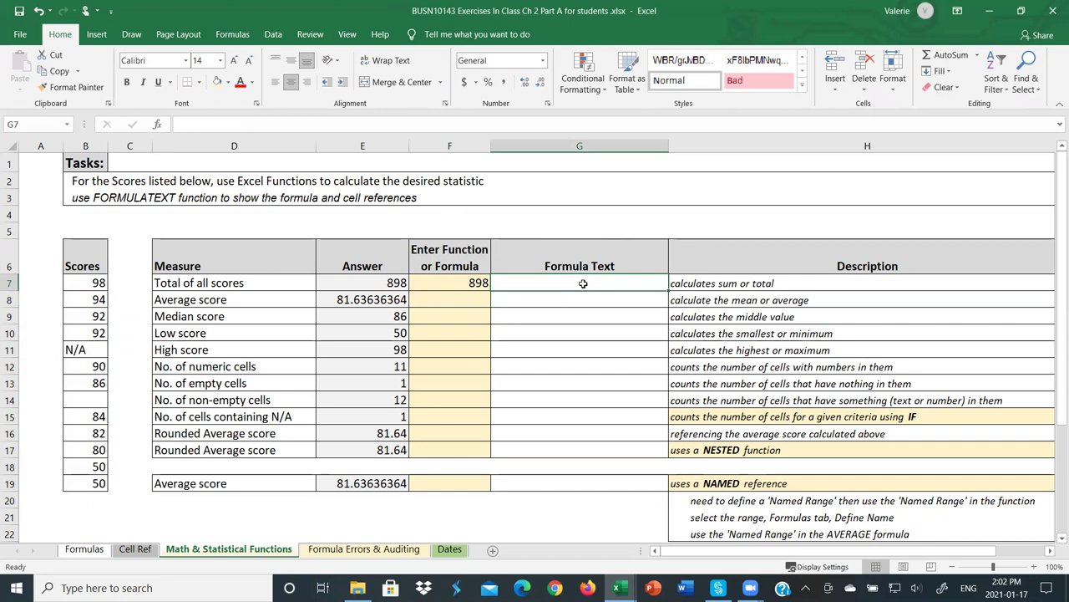
pyautogui.write('=')
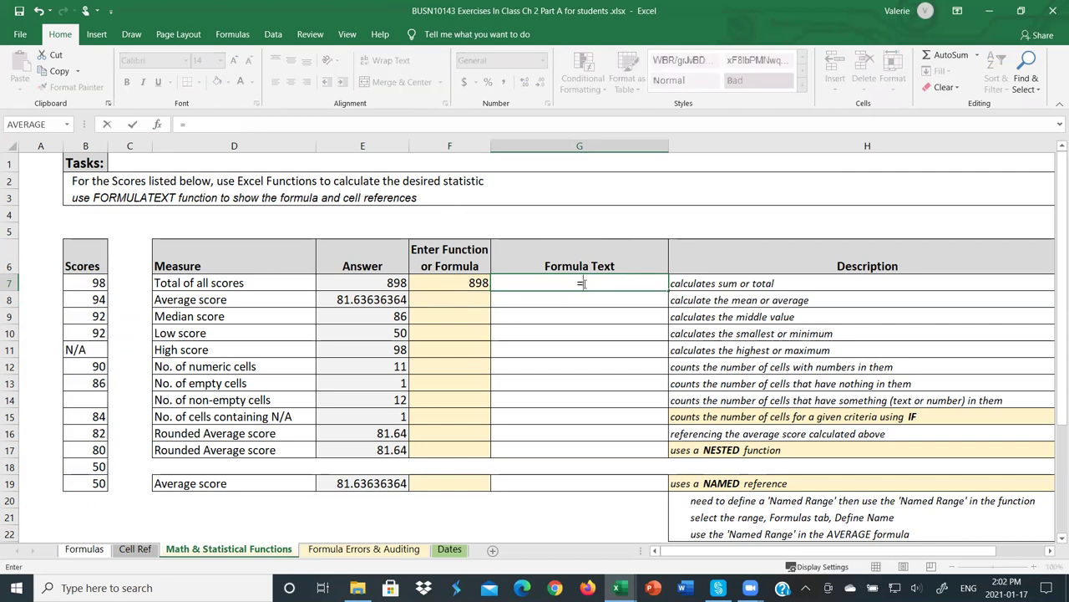
pyautogui.write('formul')
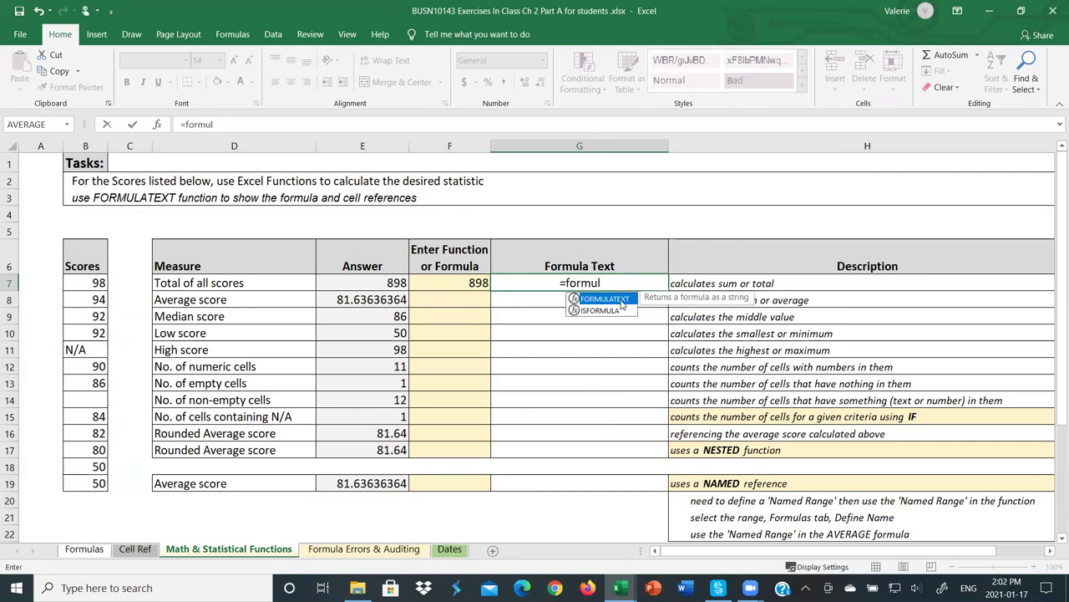
pyautogui.doubleClick(621, 298)
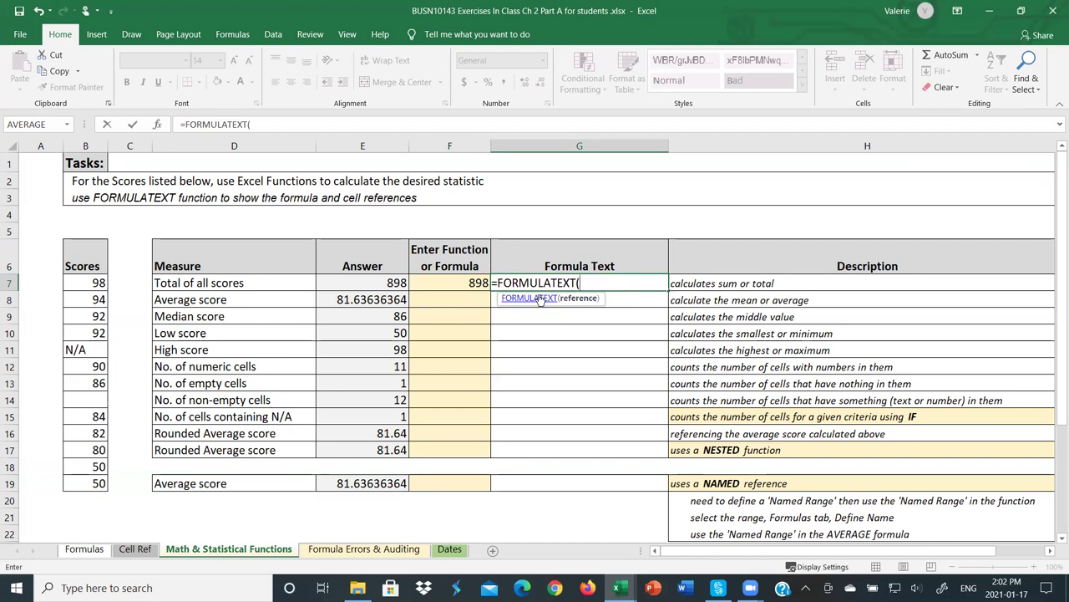
pyautogui.click(467, 282)
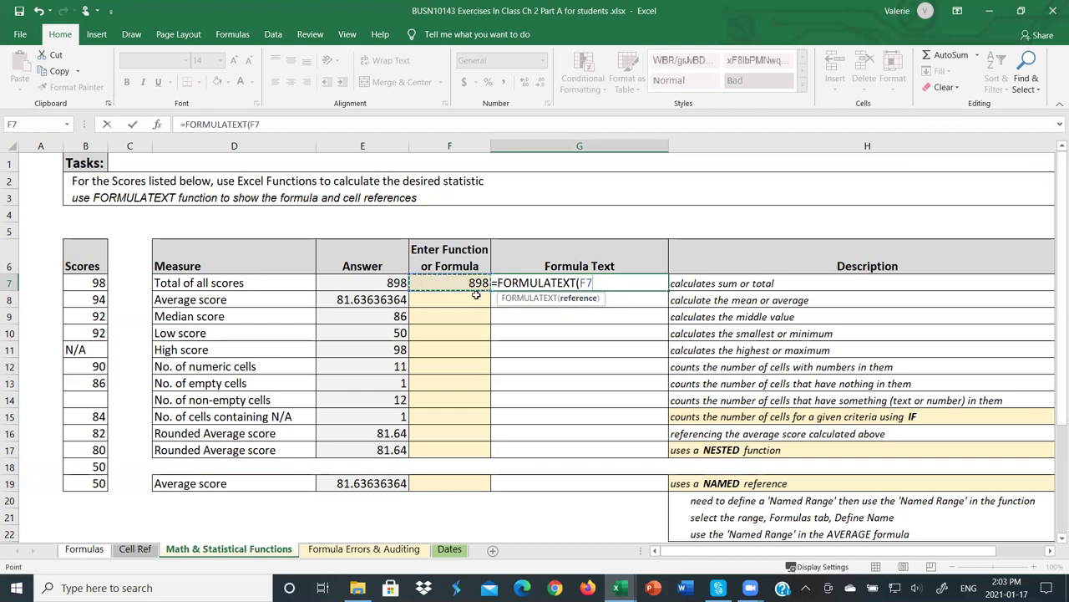
pyautogui.press('Return')
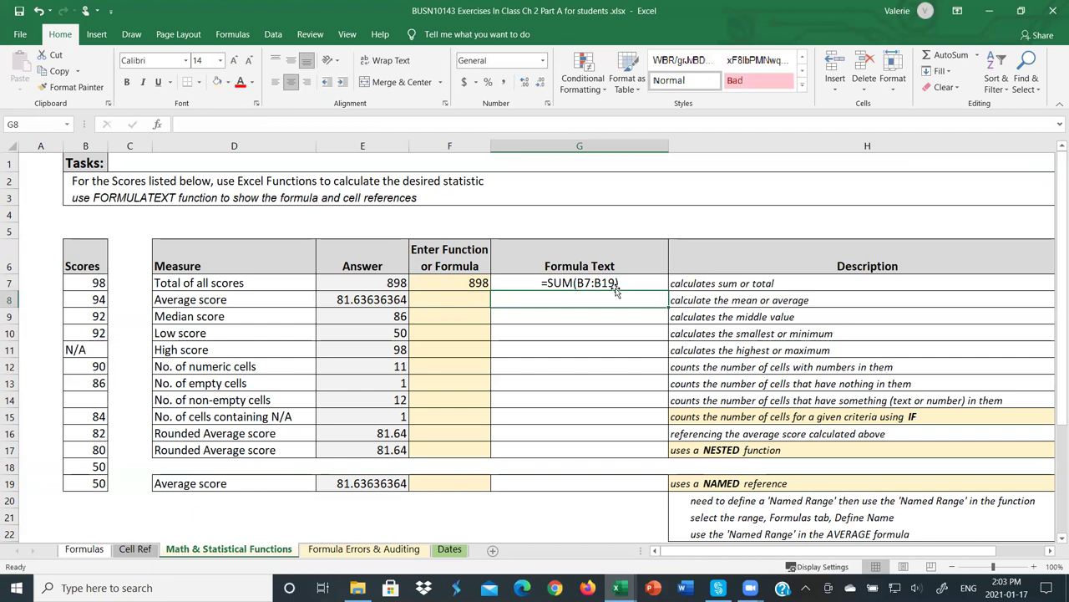
# - Look through the AutoSum options, Statistical functions and formula suggestions that offer AVERAGE for the average score in F8
pyautogui.click(474, 299)
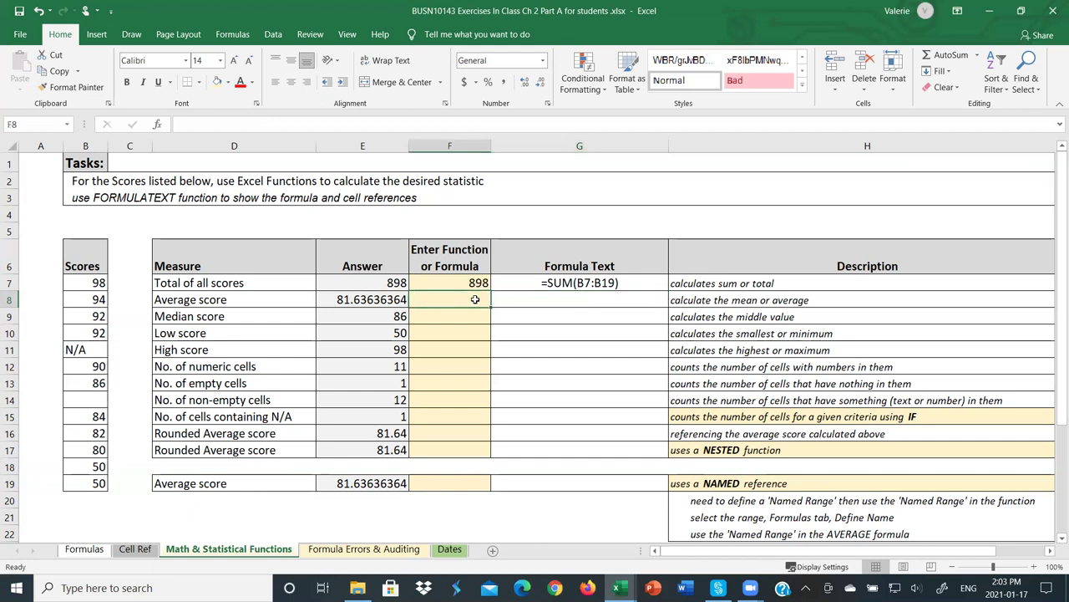
pyautogui.click(977, 57)
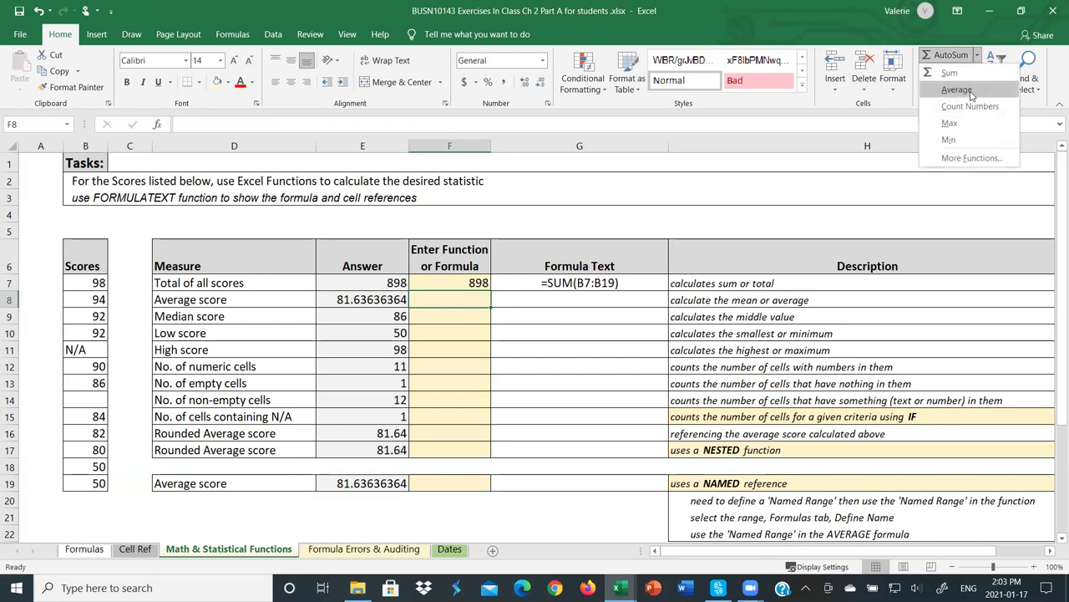
pyautogui.click(422, 226)
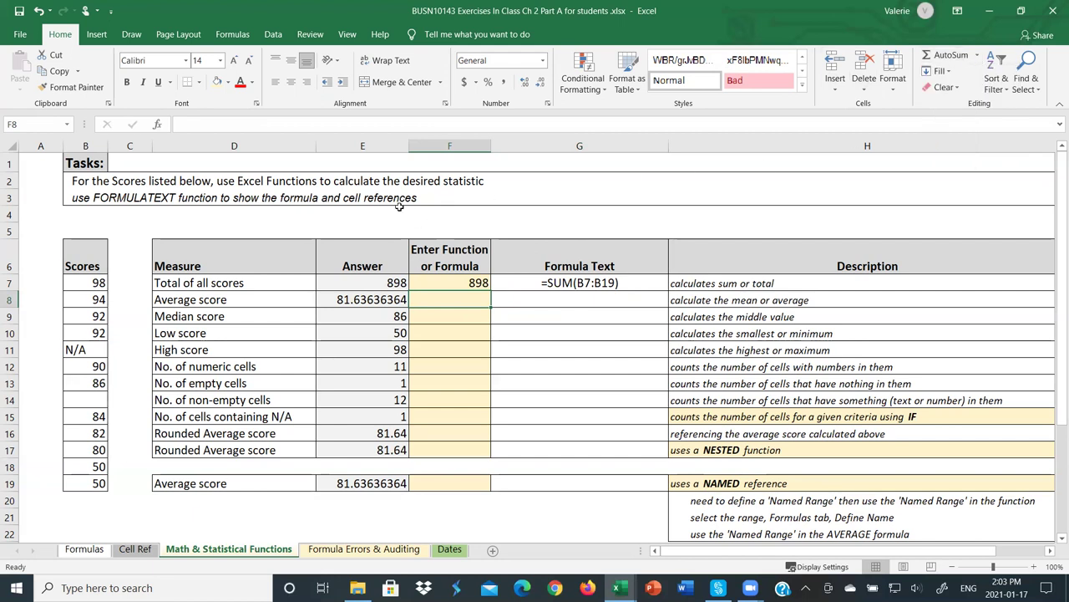
pyautogui.click(233, 35)
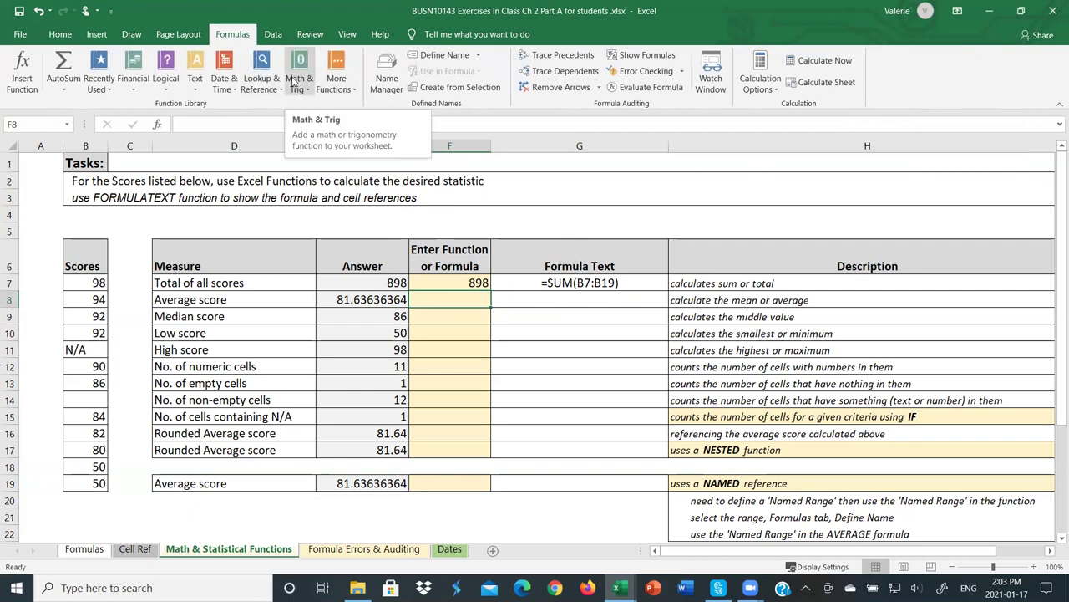
pyautogui.click(337, 77)
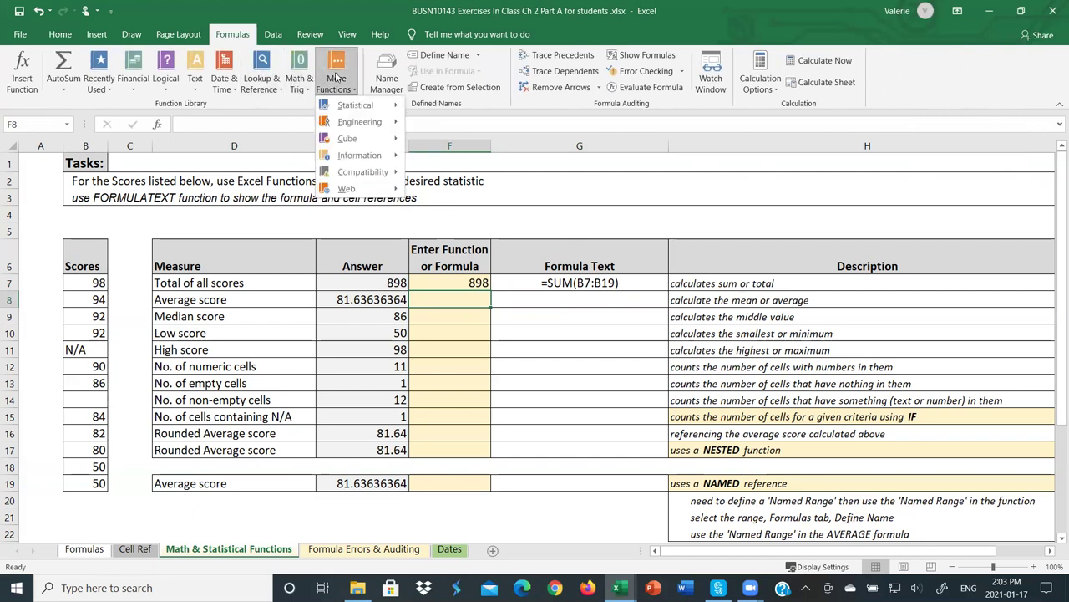
pyautogui.moveTo(354, 108)
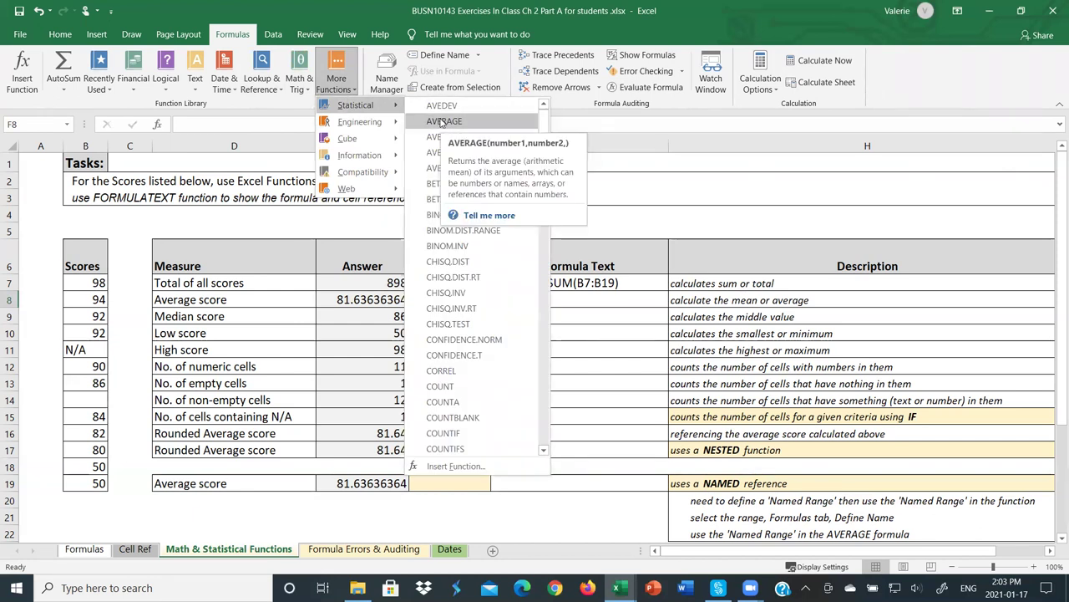
pyautogui.click(609, 183)
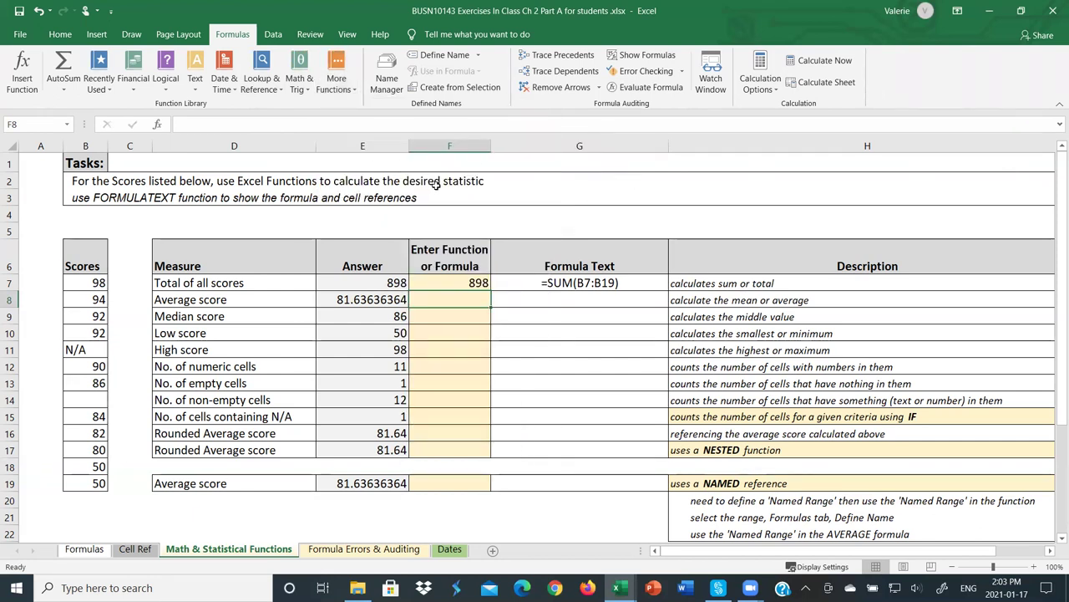
pyautogui.write('=ave')
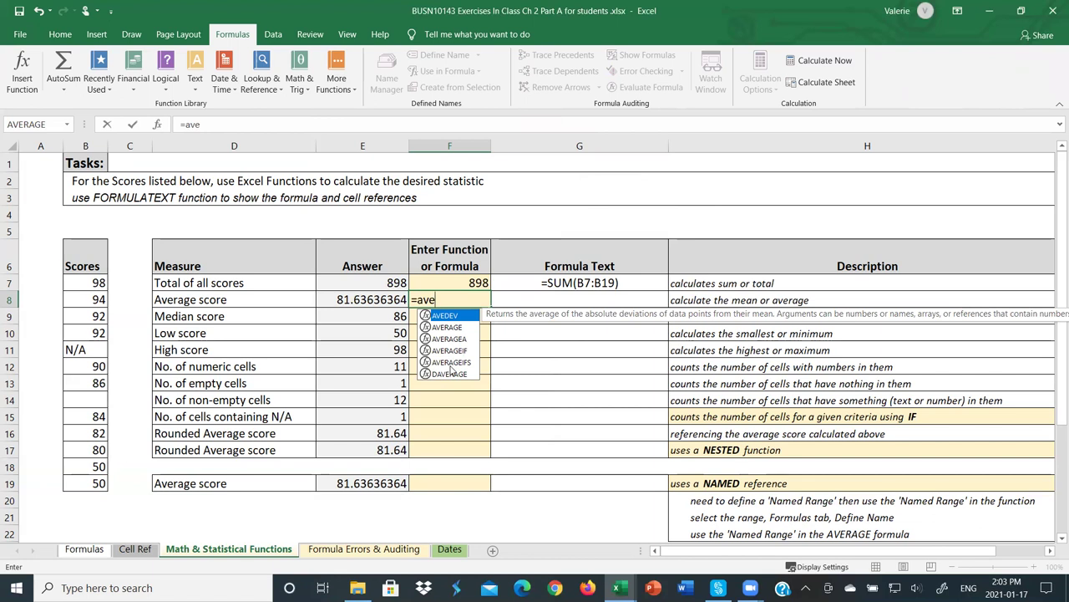
pyautogui.press('Escape')
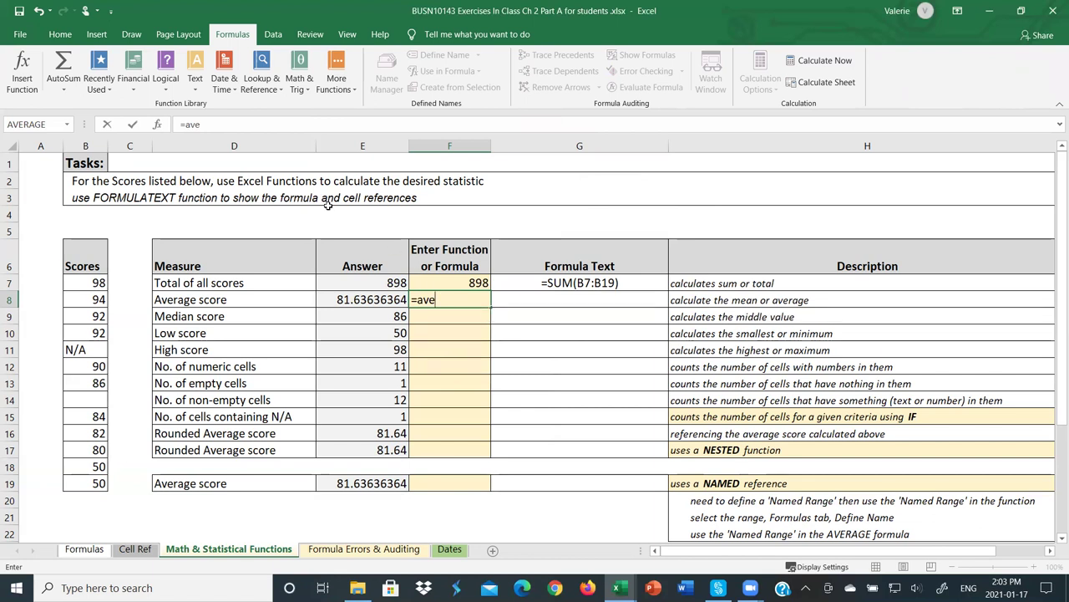
pyautogui.press('Escape')
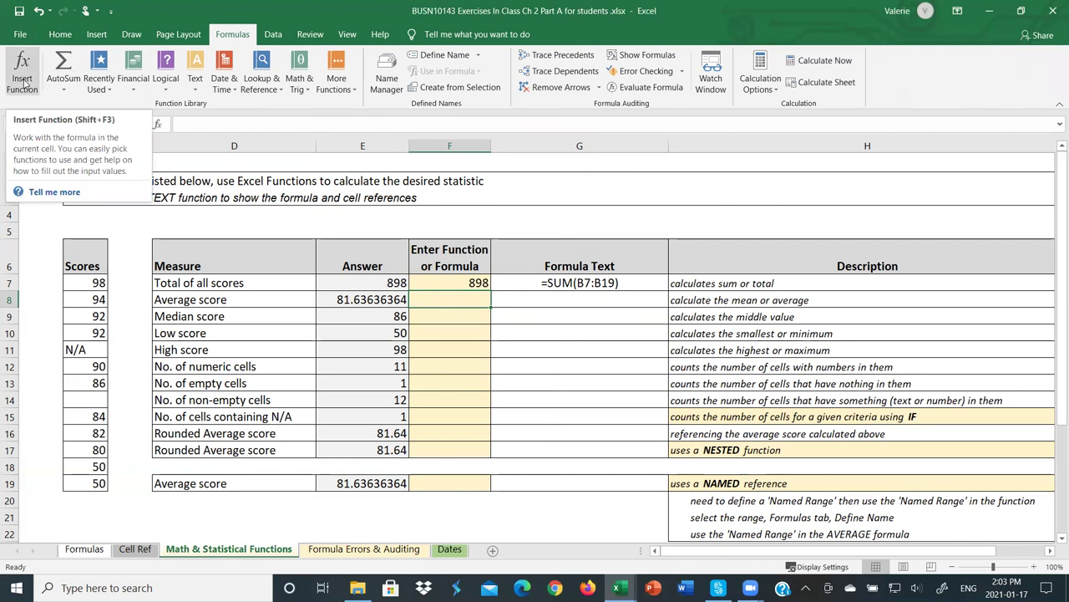
# - Search for the function "sum" in Insert Function and close it without inserting anything in F8
pyautogui.click(158, 126)
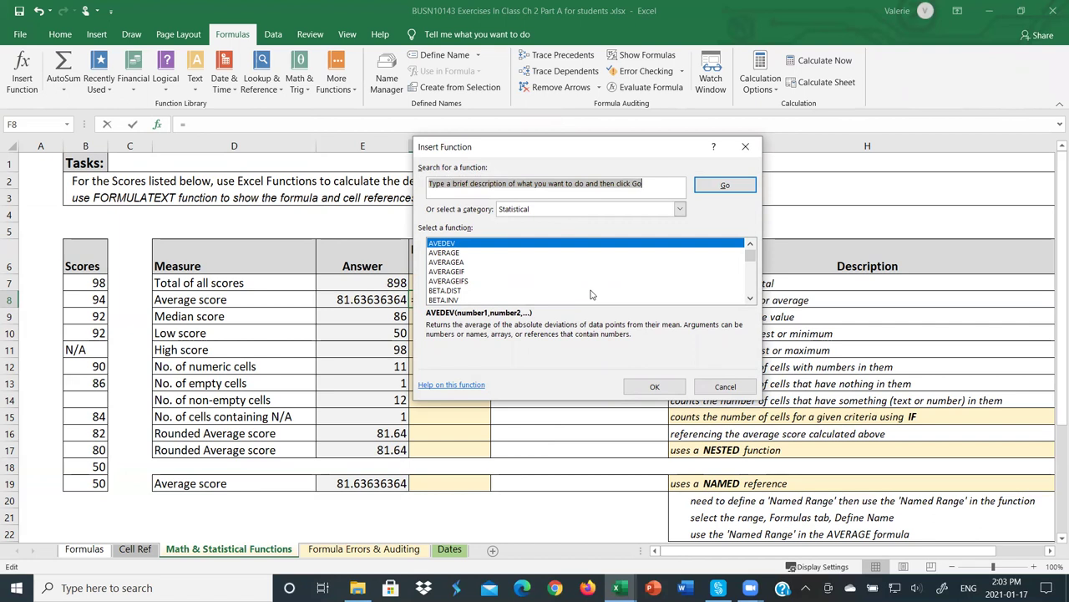
pyautogui.write('sum')
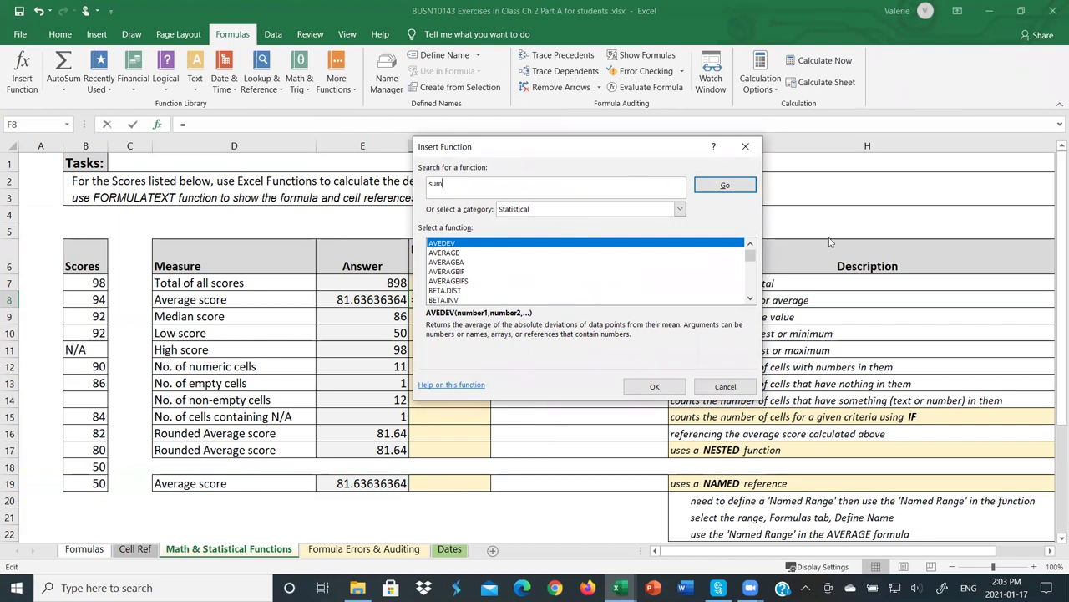
pyautogui.click(727, 186)
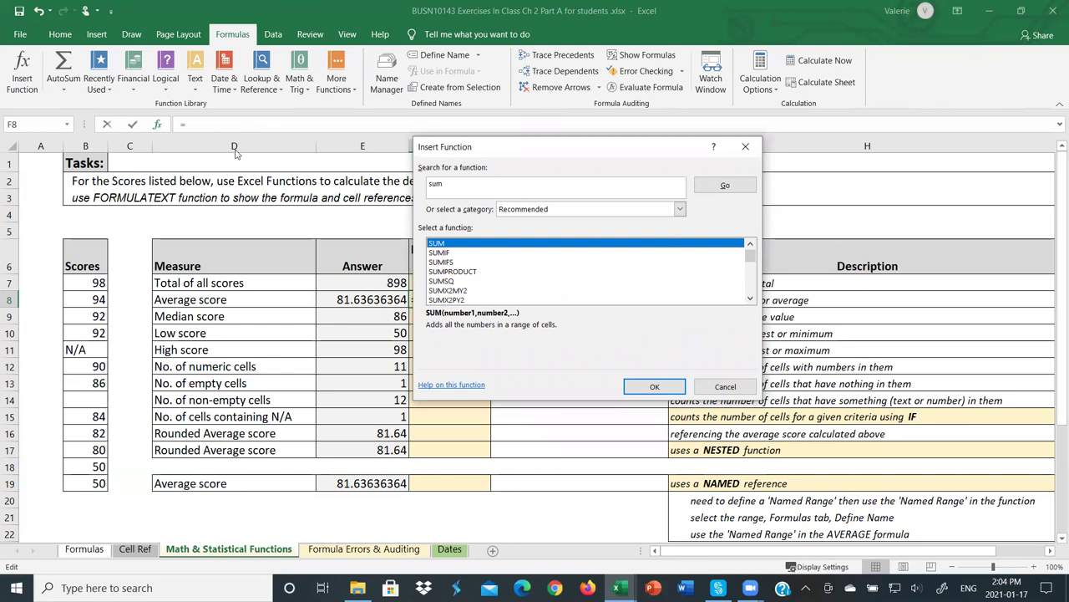
pyautogui.click(724, 387)
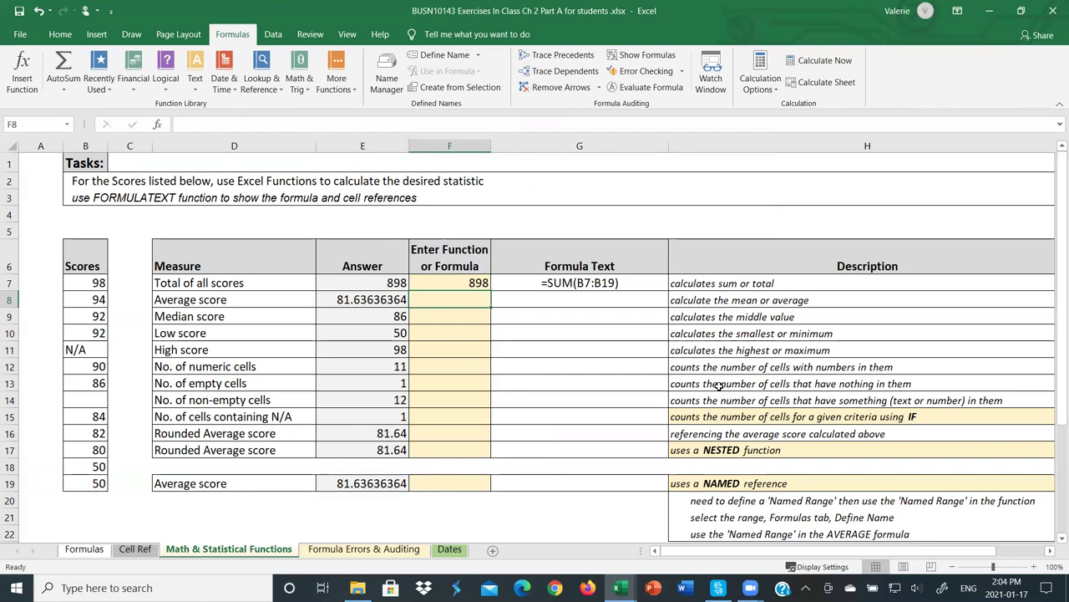
# - Calculate the average score in F8 with the AVERAGE function, using the range B7:B19 as its first argument
pyautogui.write('=aver')
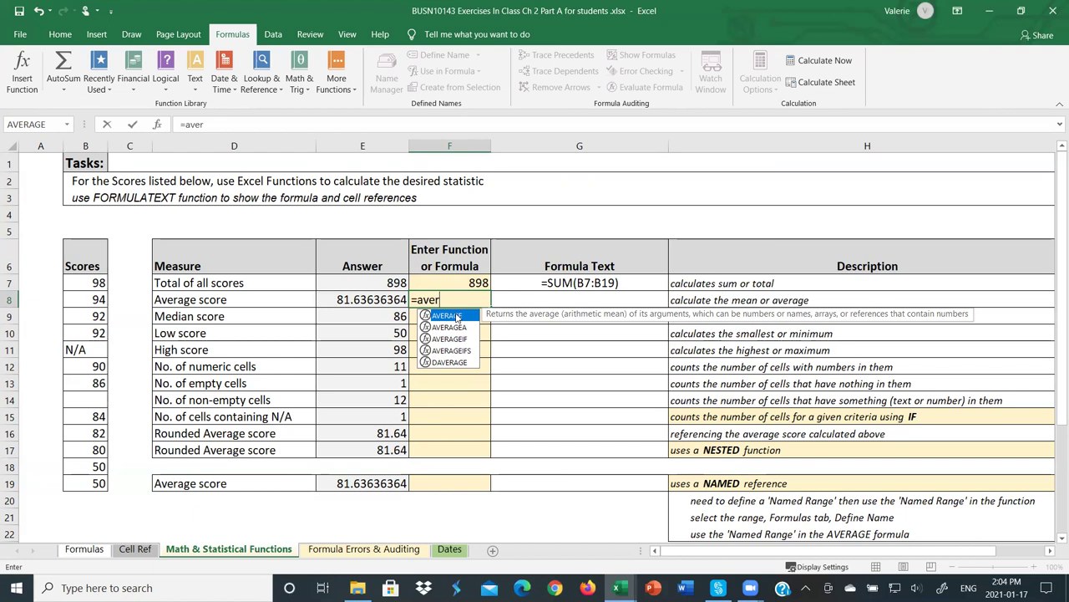
pyautogui.click(458, 329)
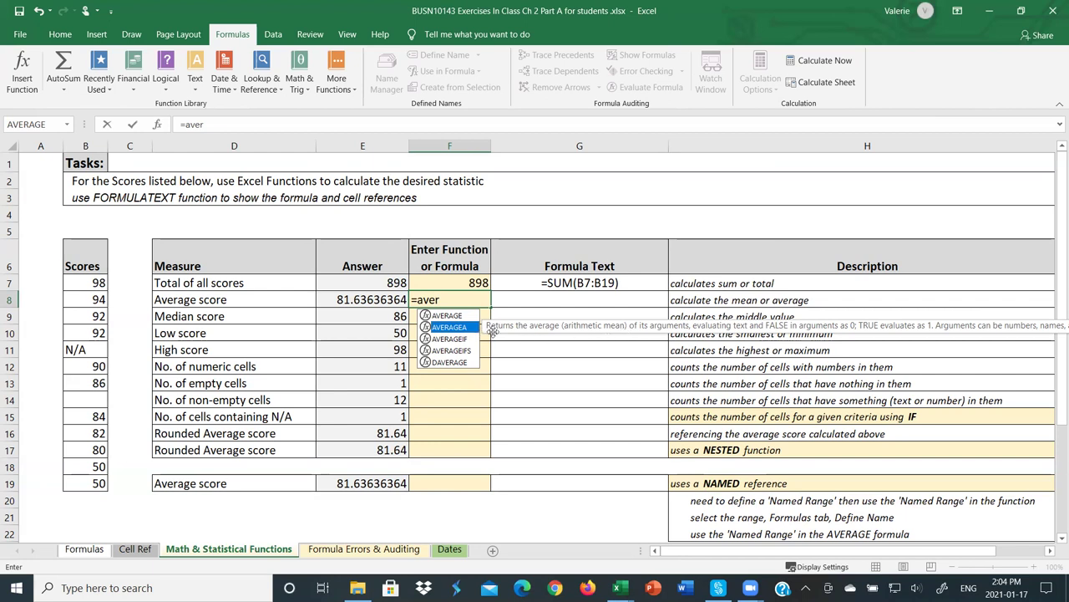
pyautogui.click(456, 317)
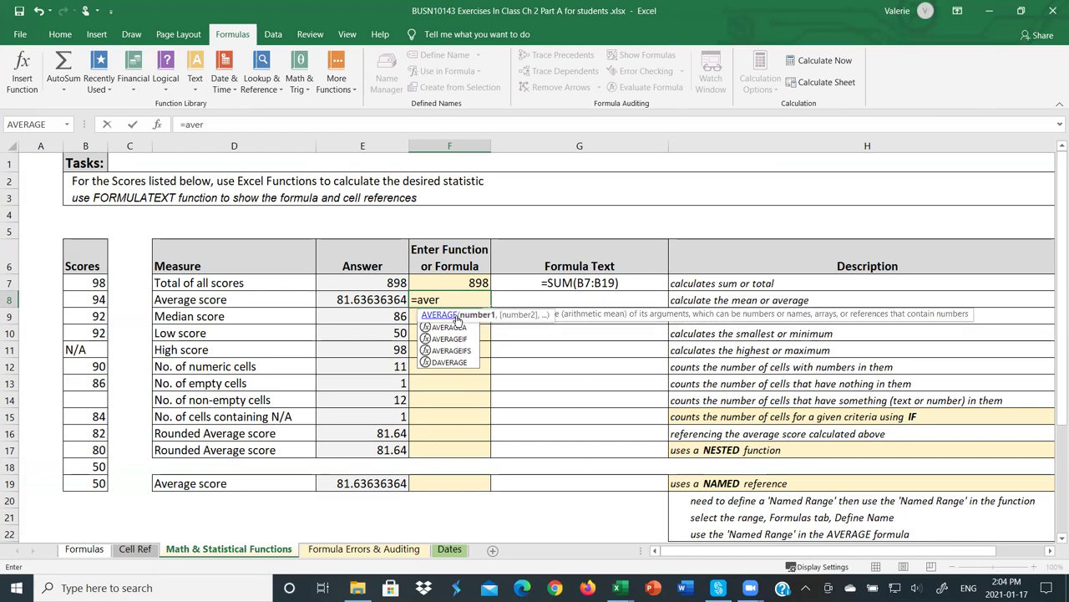
pyautogui.doubleClick(448, 316)
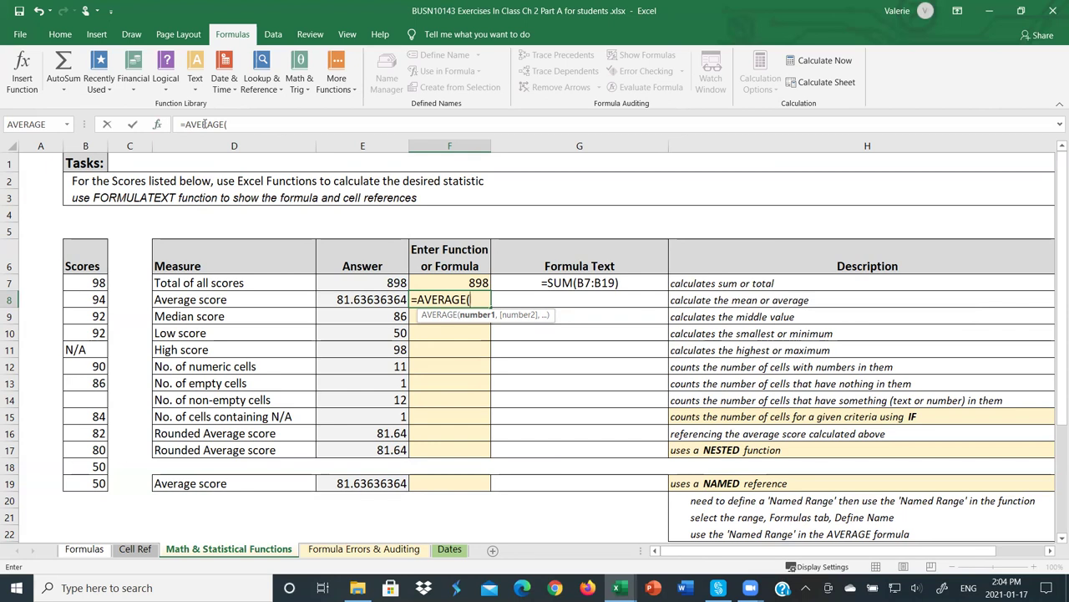
pyautogui.click(159, 125)
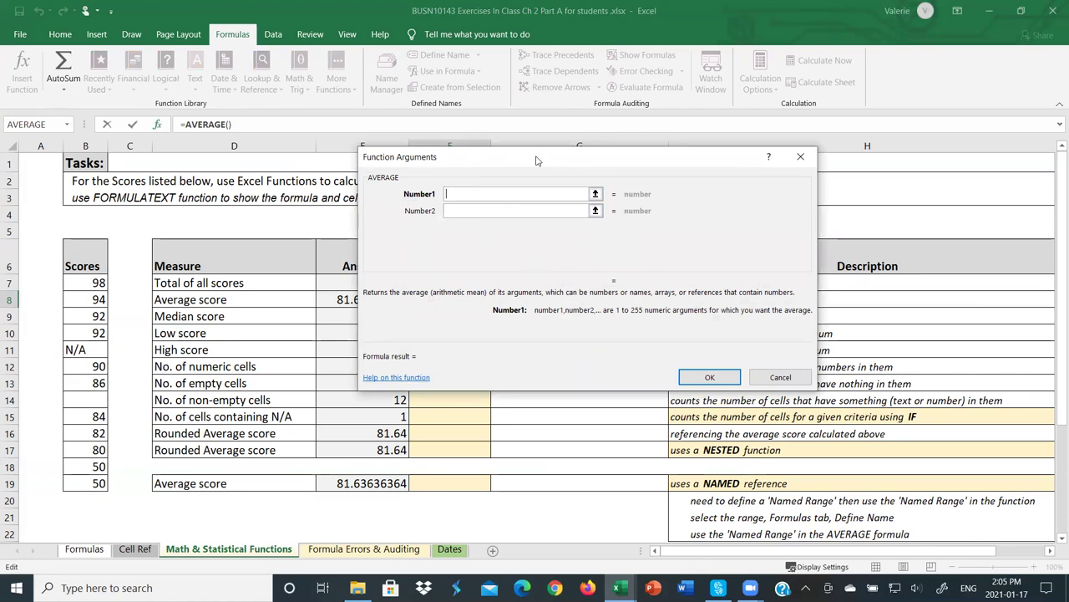
pyautogui.moveTo(536, 161); pyautogui.dragTo(695, 152)
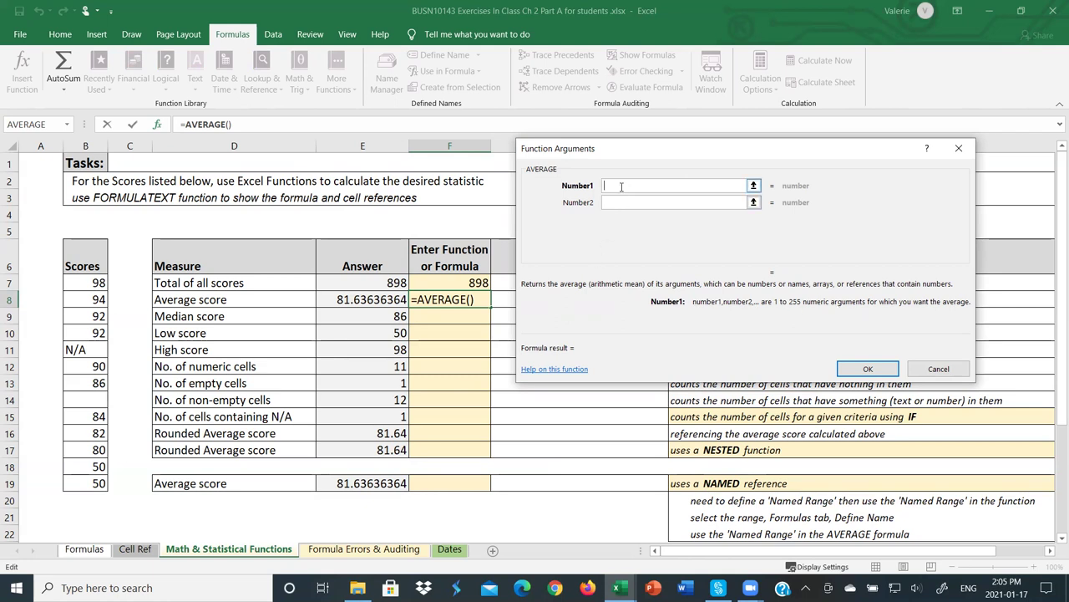
pyautogui.moveTo(85, 284); pyautogui.dragTo(90, 482)
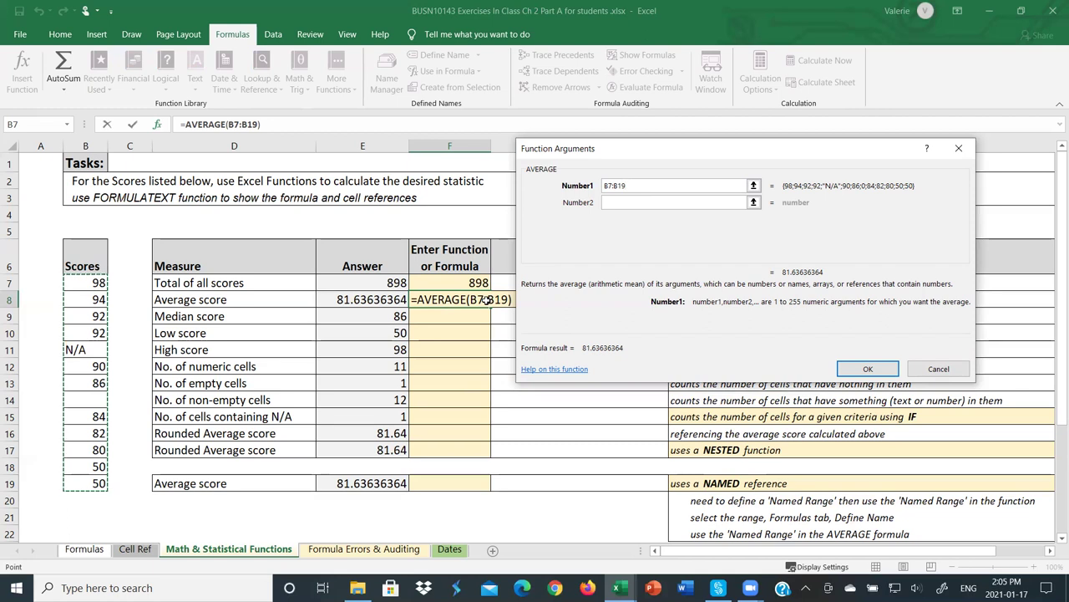
pyautogui.click(868, 371)
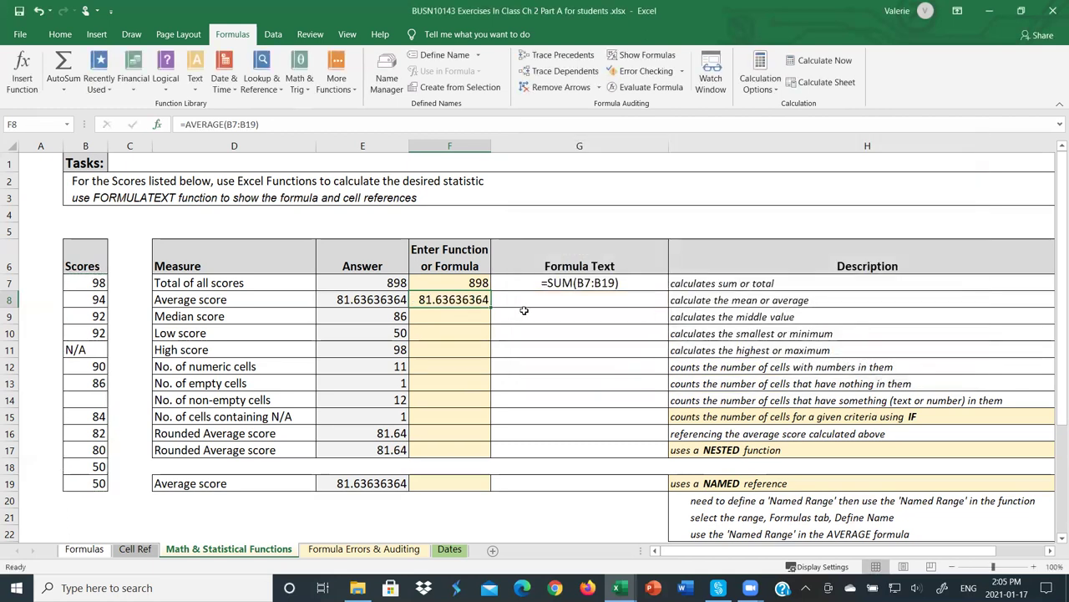
# - Fill the FORMULATEXT formula from G7 down through G17
pyautogui.click(628, 286)
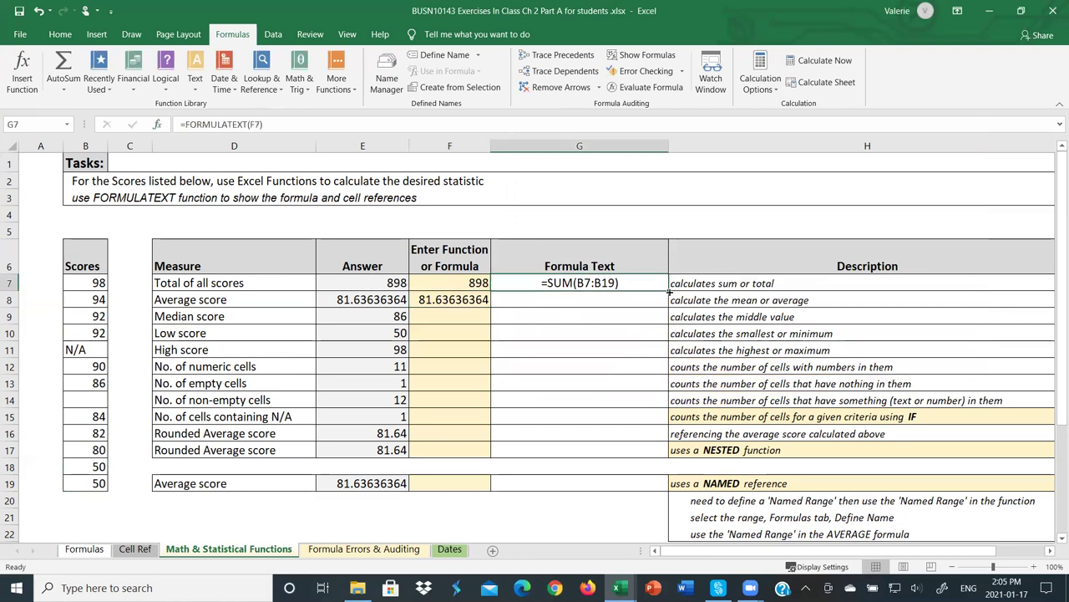
pyautogui.doubleClick(669, 289)
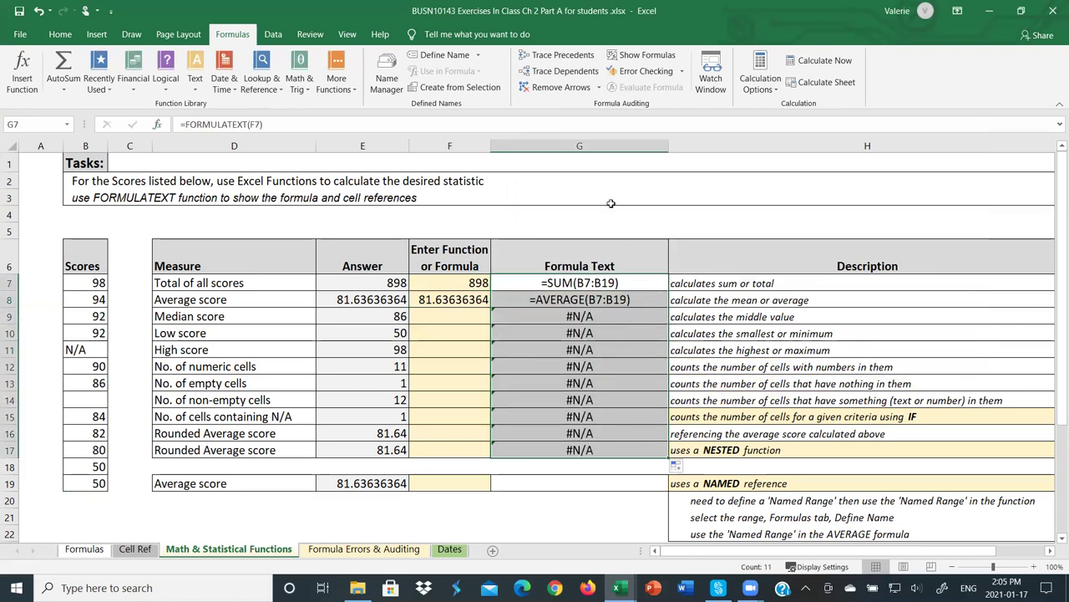
pyautogui.click(621, 316)
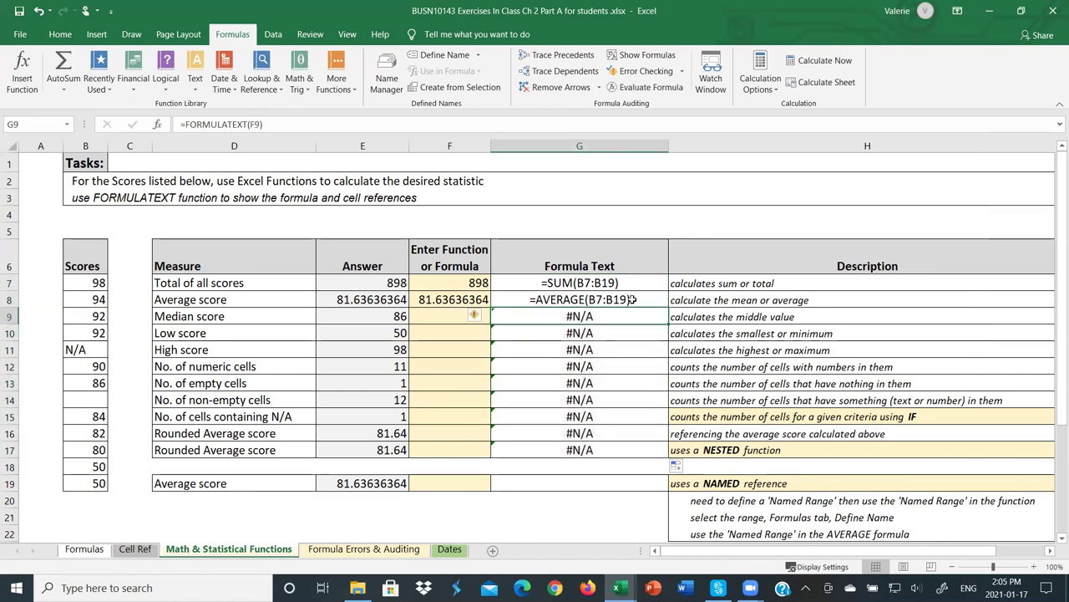
# - Find the MEDIAN function by searching for "median" and calculate the median score in F9 from the range B7:B19
pyautogui.click(449, 316)
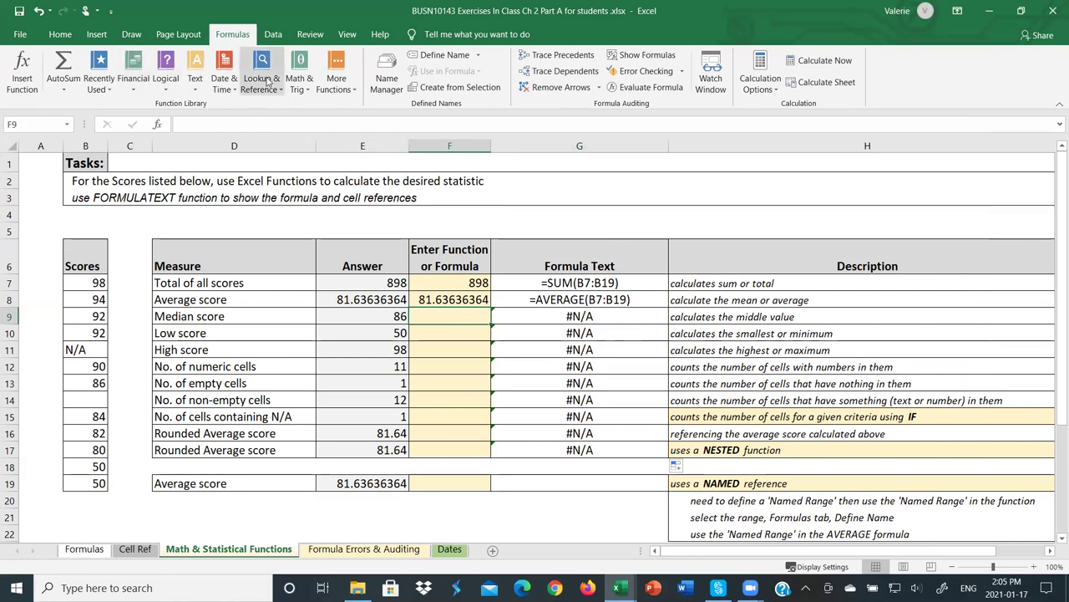
pyautogui.click(58, 34)
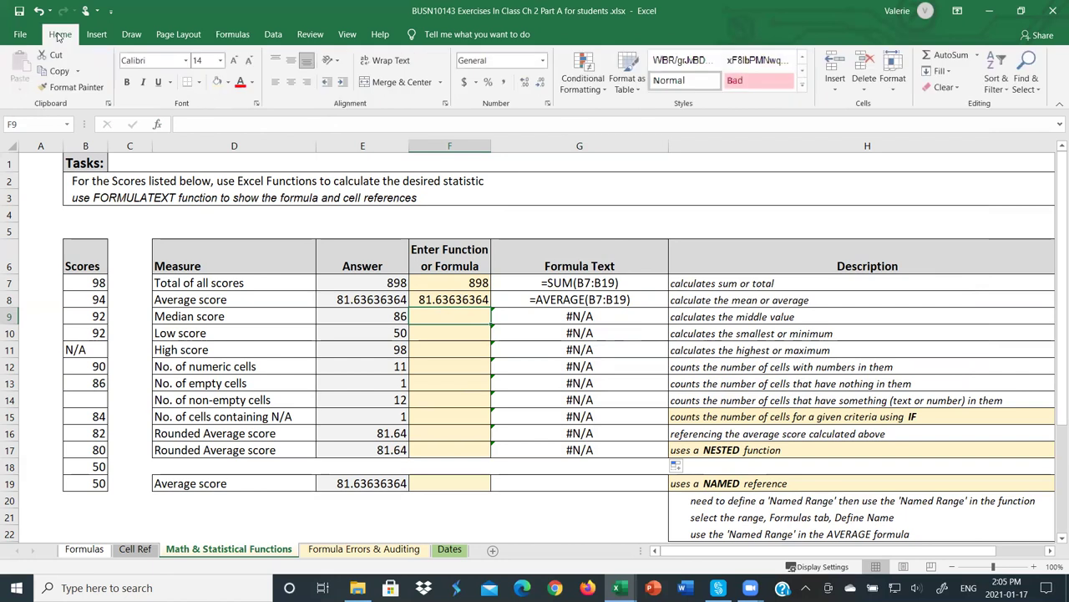
pyautogui.click(979, 55)
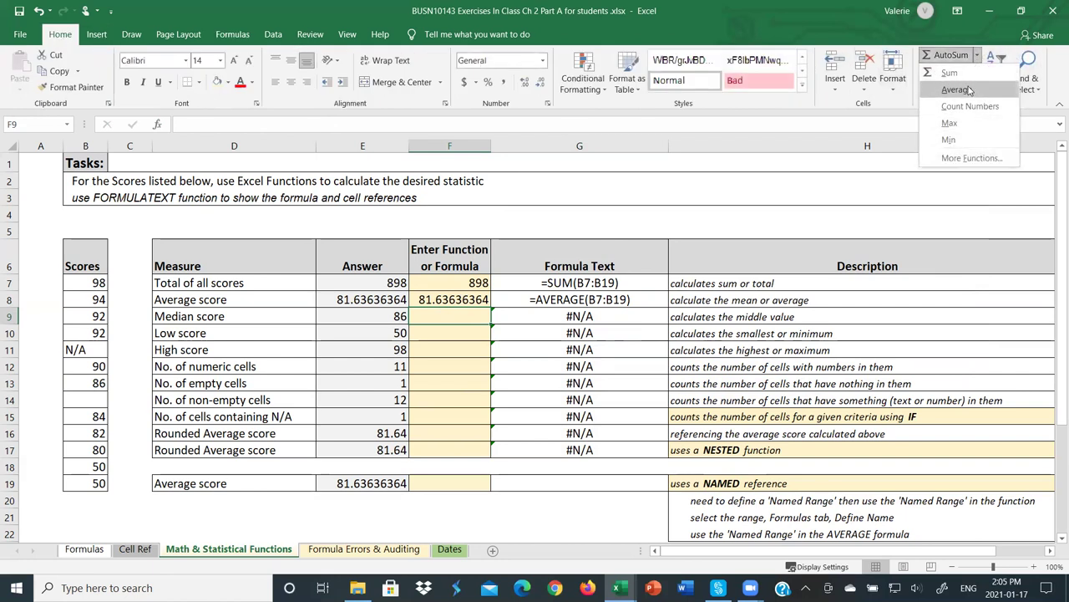
pyautogui.click(970, 158)
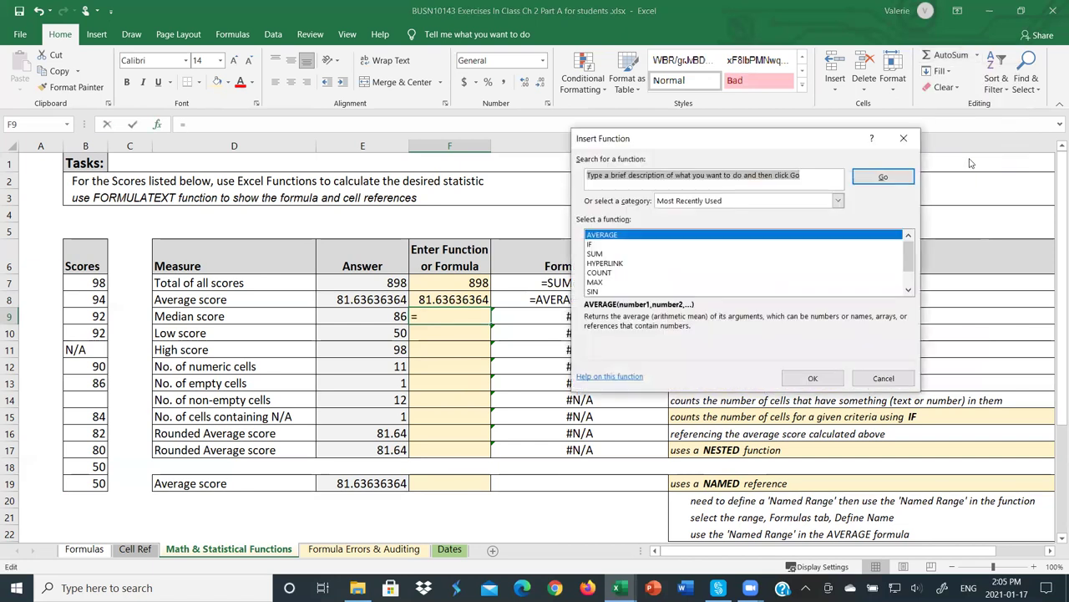
pyautogui.write('median')
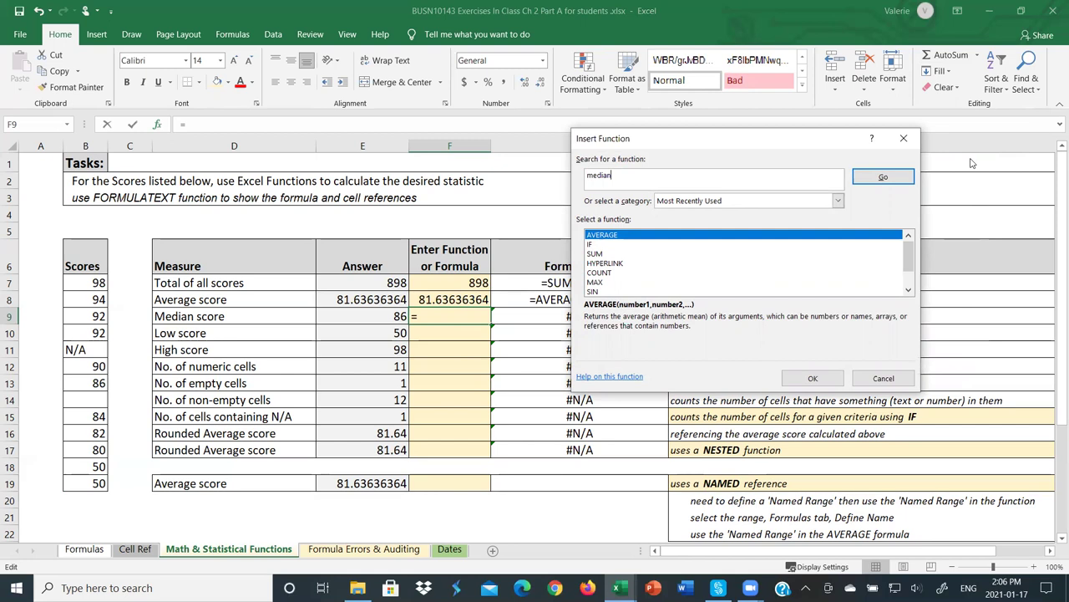
pyautogui.click(891, 180)
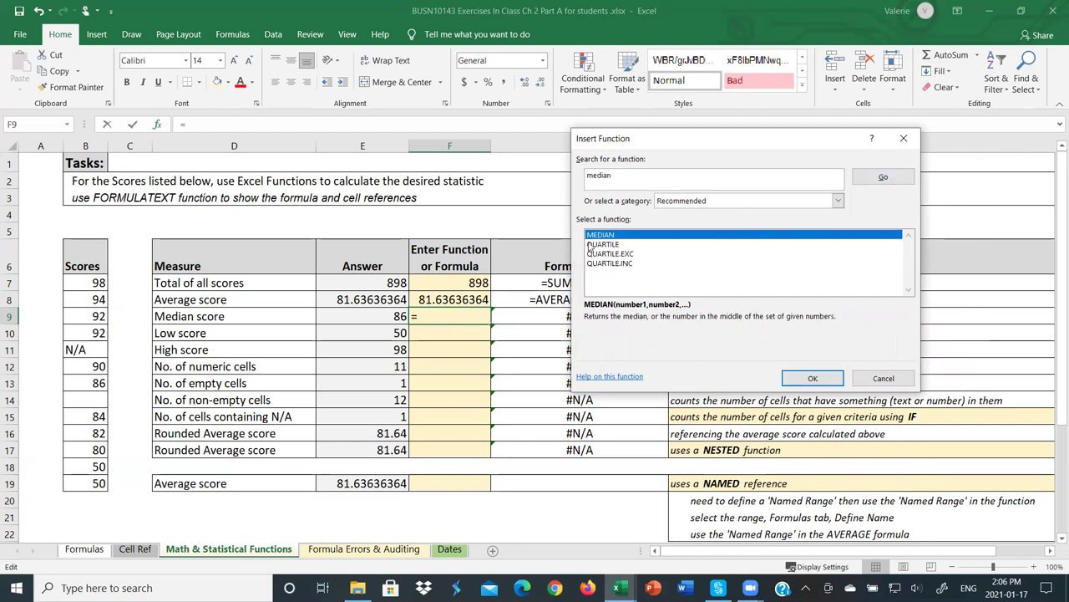
pyautogui.doubleClick(600, 237)
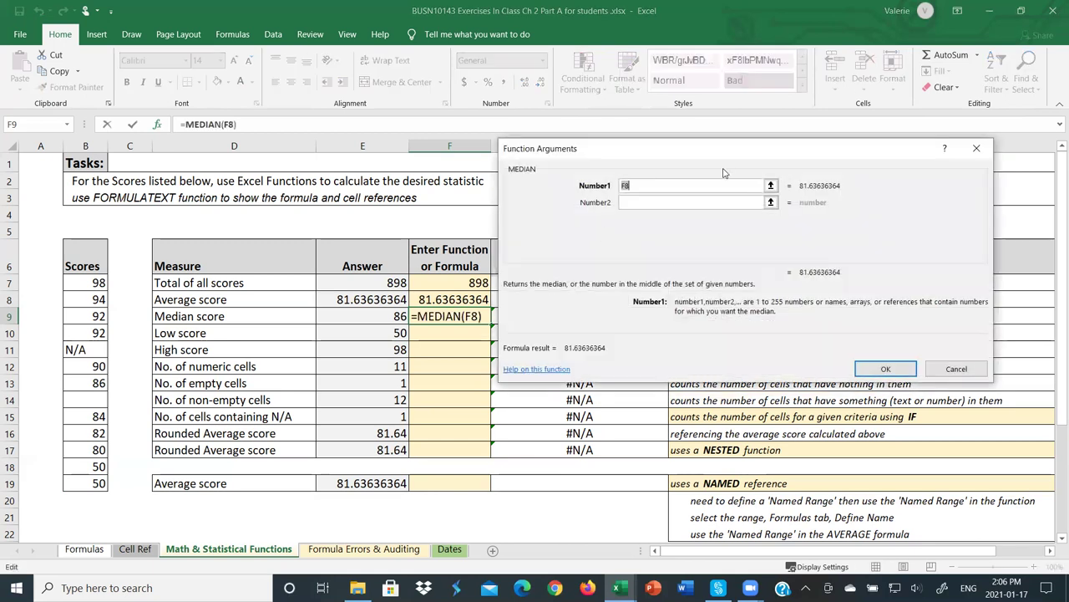
pyautogui.moveTo(90, 284); pyautogui.dragTo(94, 483)
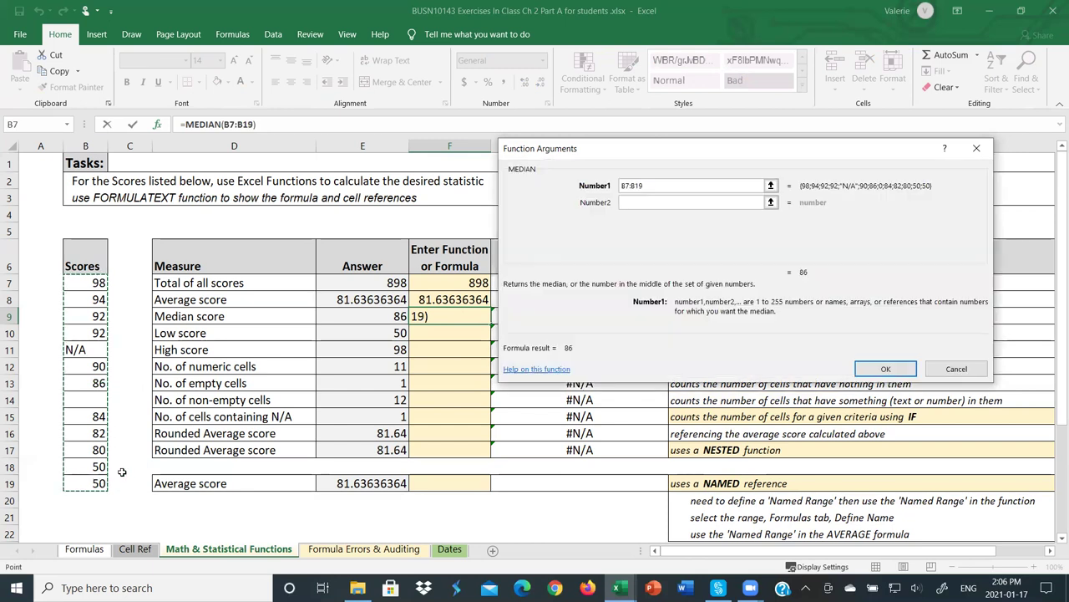
pyautogui.click(887, 368)
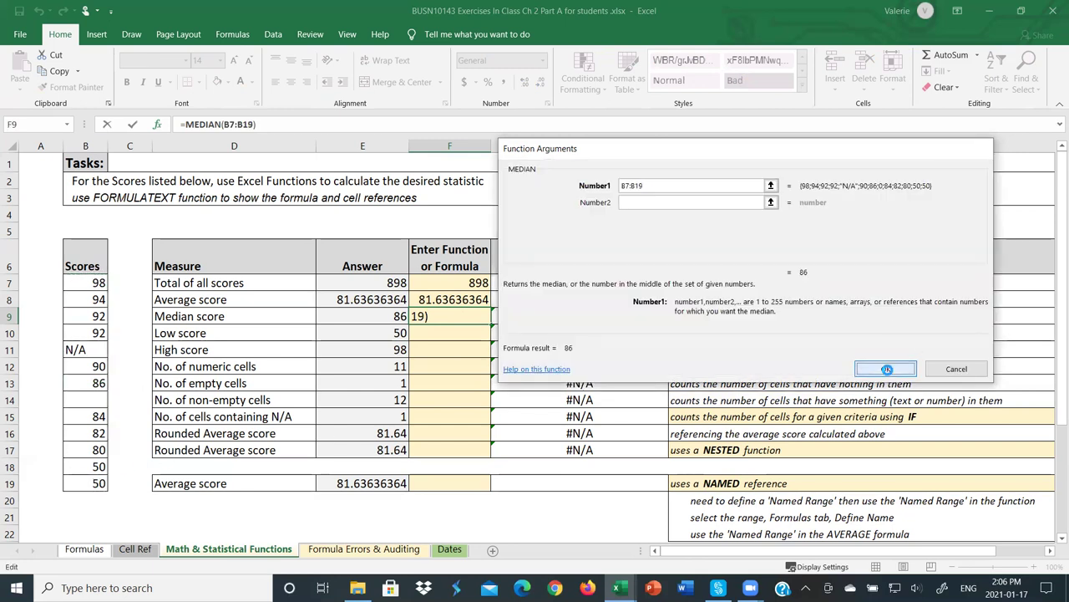
# - Enter the MIN function in F10 for the low score, using the range B7:B19, and open its function arguments
pyautogui.click(482, 334)
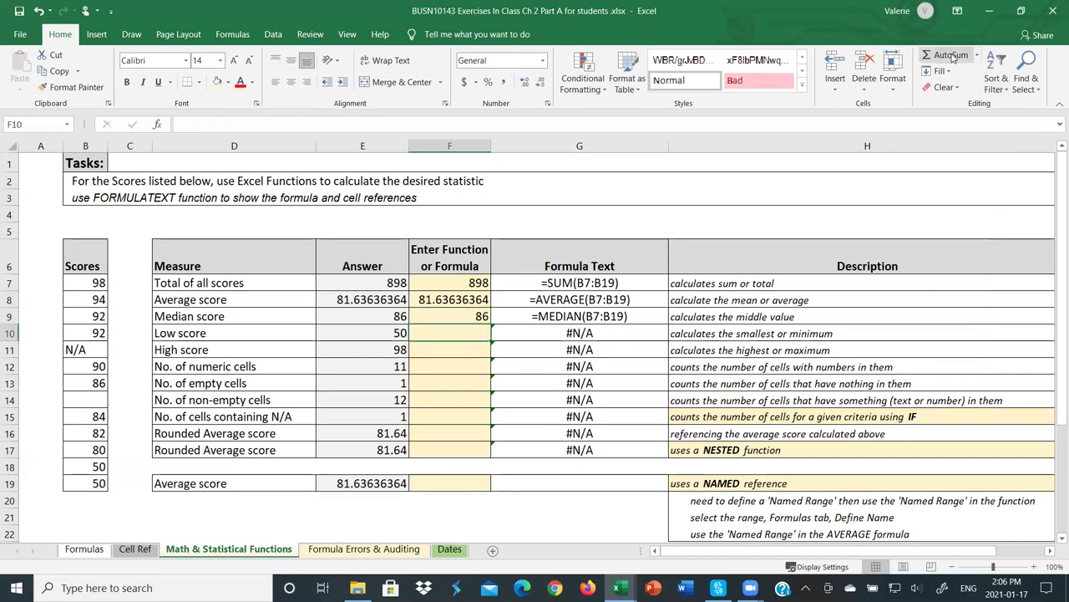
pyautogui.click(977, 55)
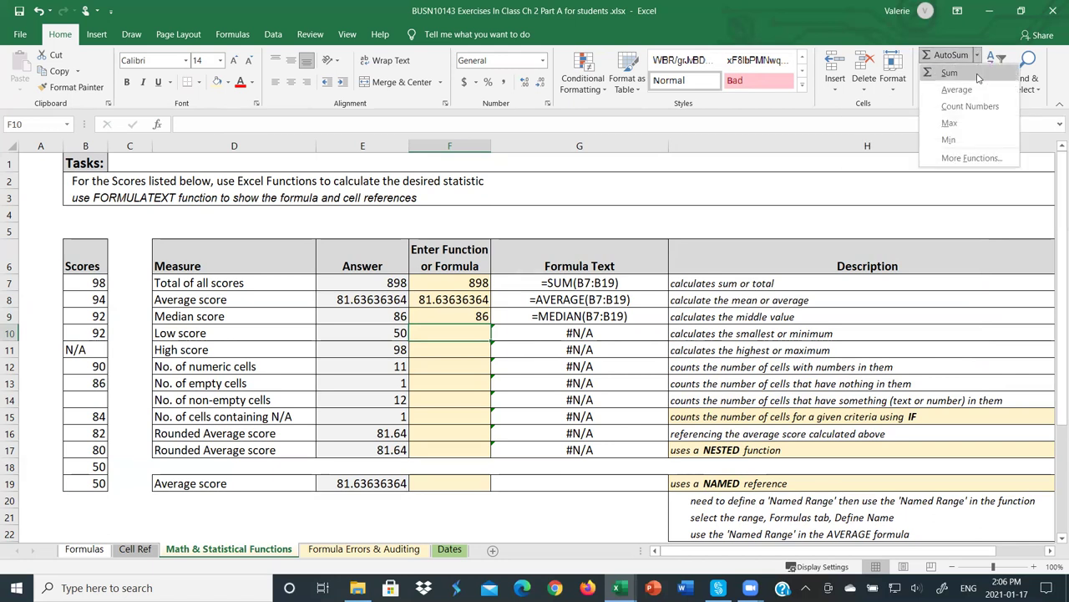
pyautogui.click(953, 140)
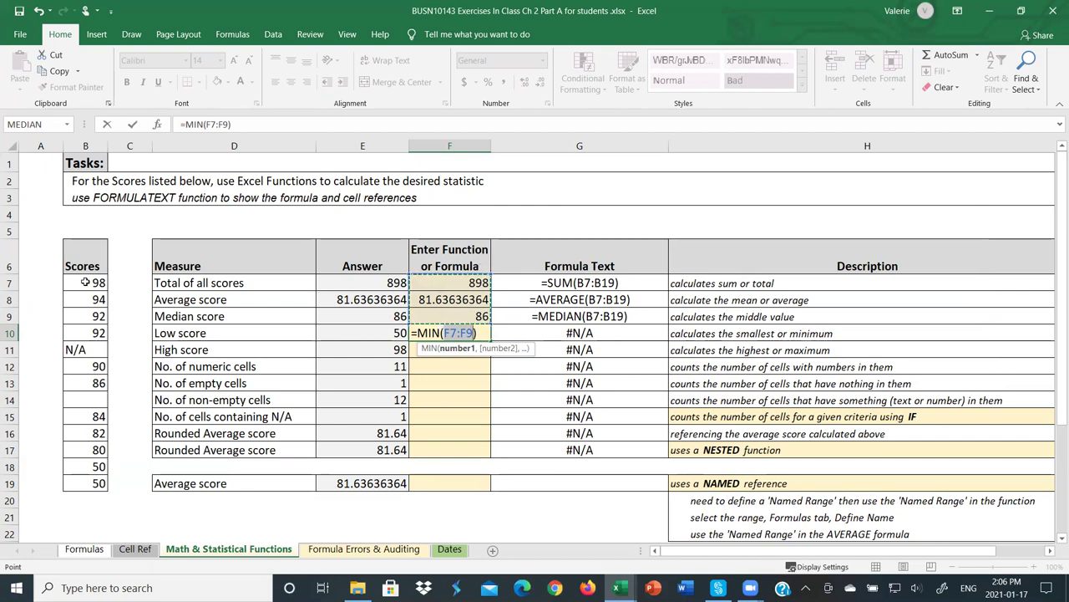
pyautogui.moveTo(93, 282); pyautogui.dragTo(97, 424)
pyautogui.moveTo(98, 483); pyautogui.dragTo(100, 485)
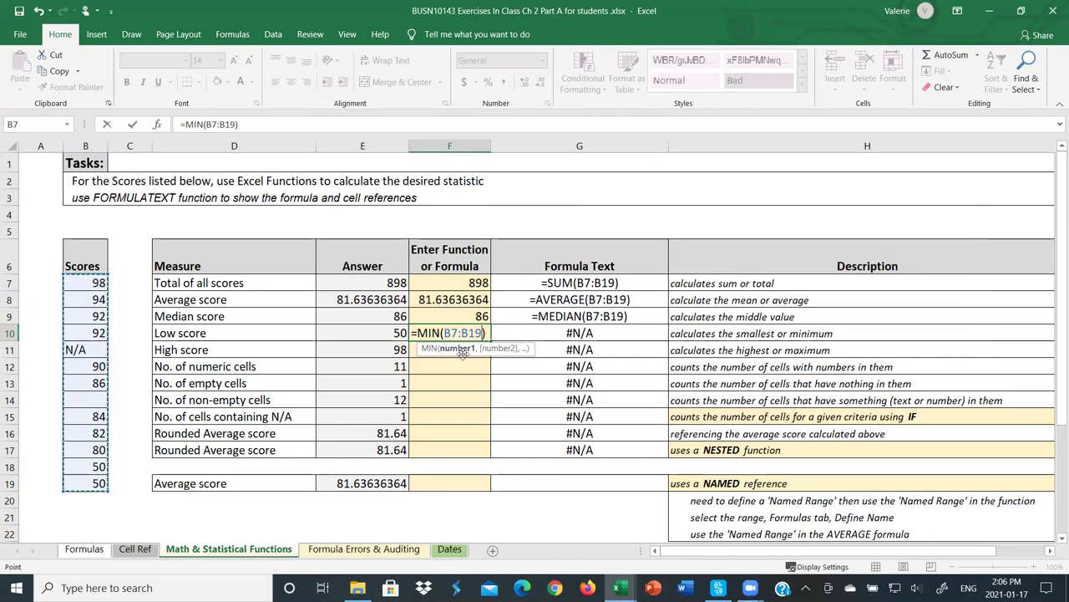
pyautogui.click(159, 124)
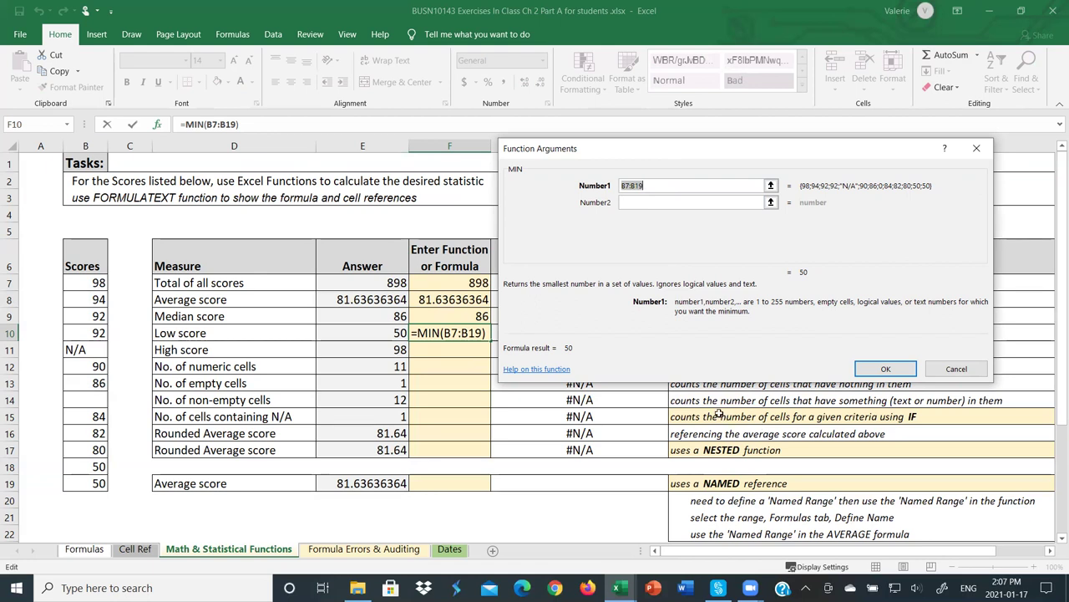
# - Read the syntax and remarks in the MIN function's online help, return to the Excel workbook and accept the MIN formula in F10
pyautogui.click(560, 375)
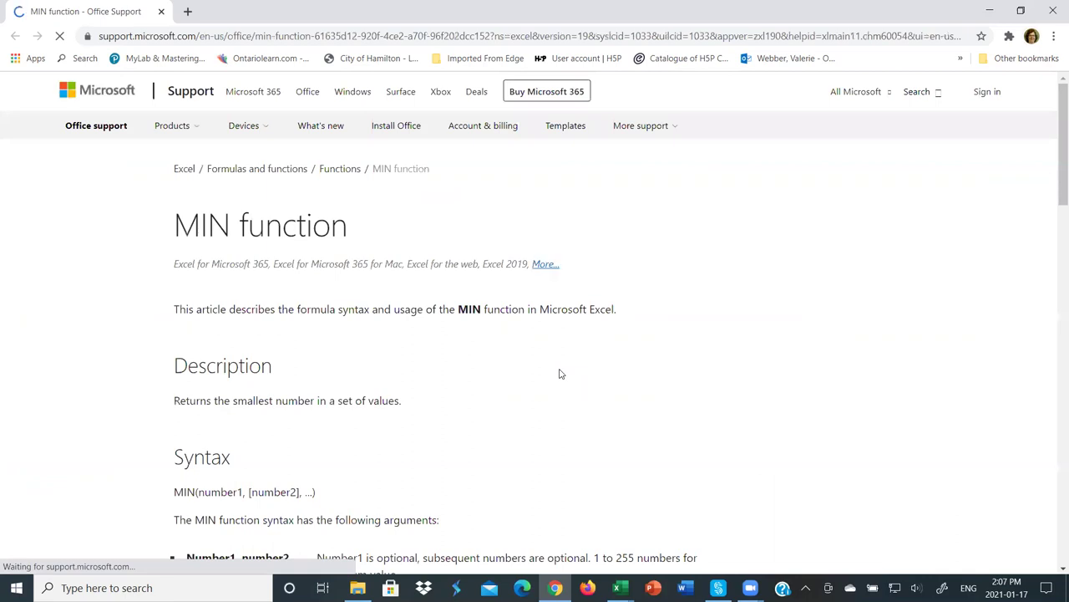
pyautogui.scroll(-4, 461, 390)
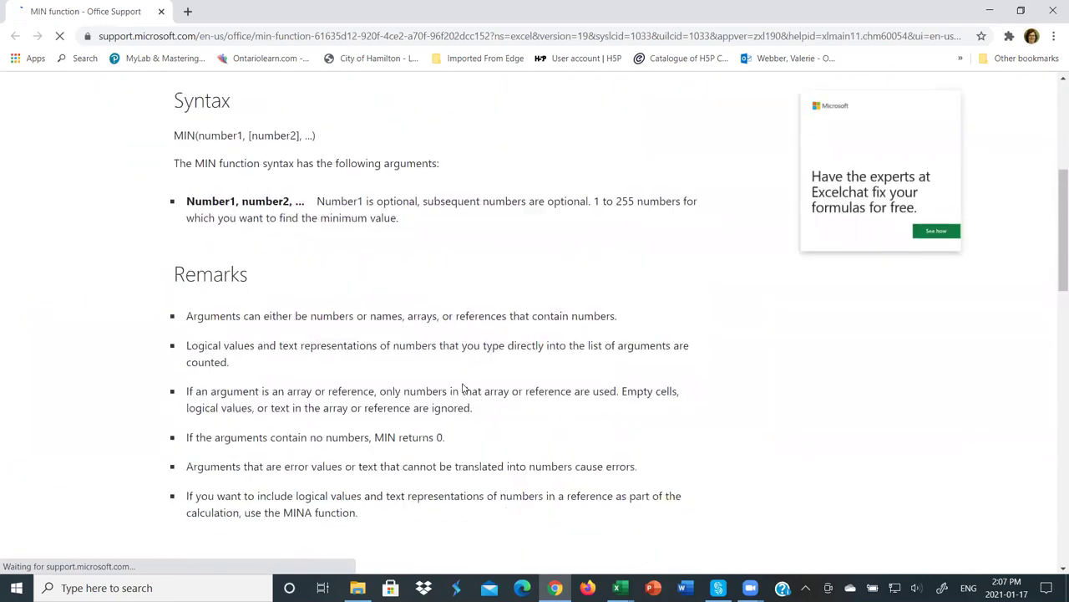
pyautogui.scroll(-3, 461, 389)
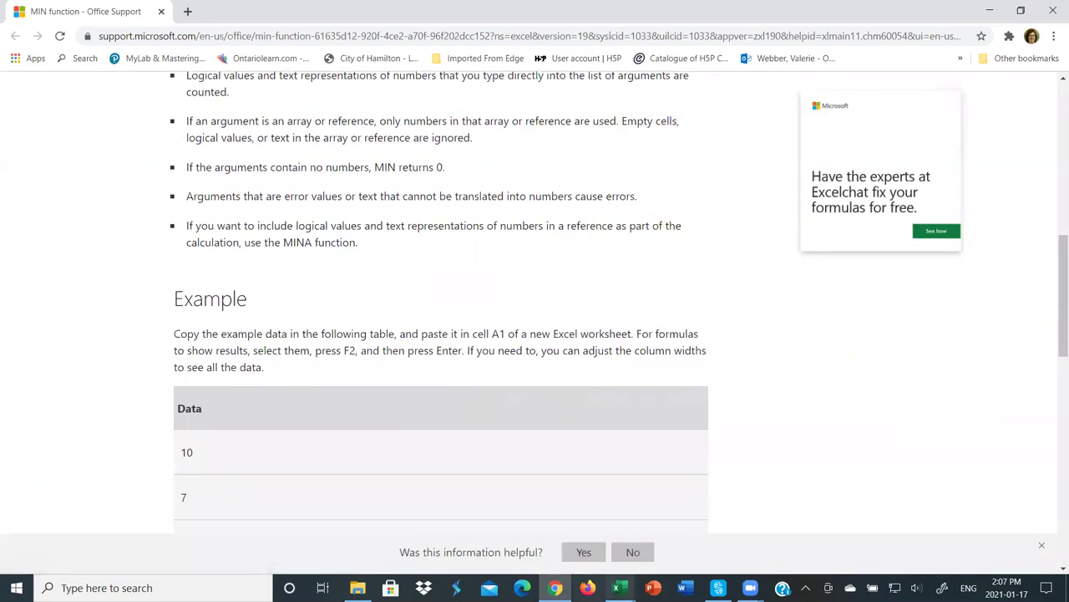
pyautogui.click(619, 587)
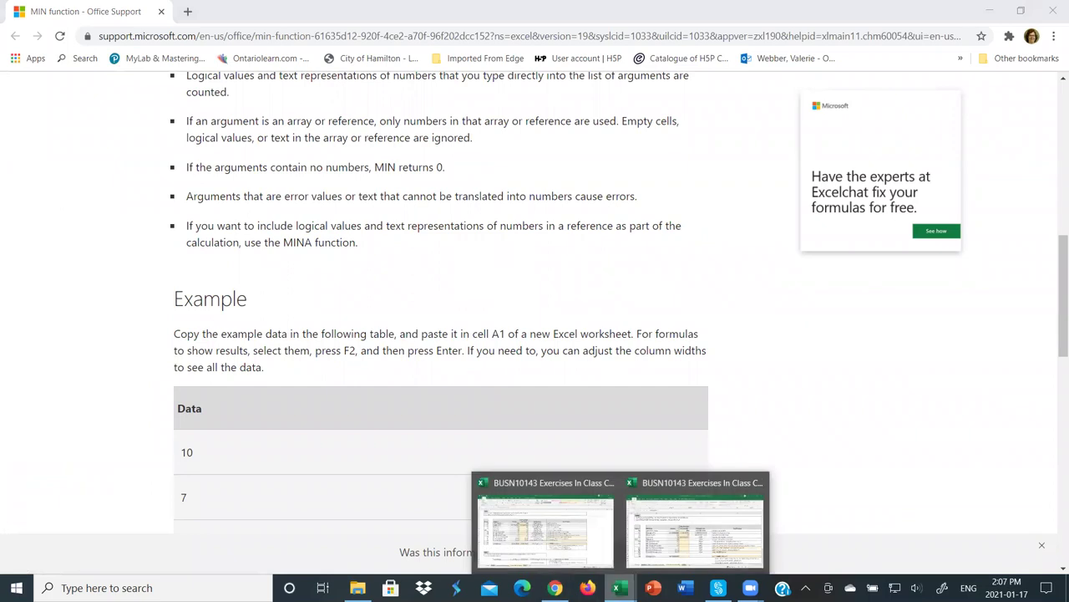
pyautogui.click(658, 562)
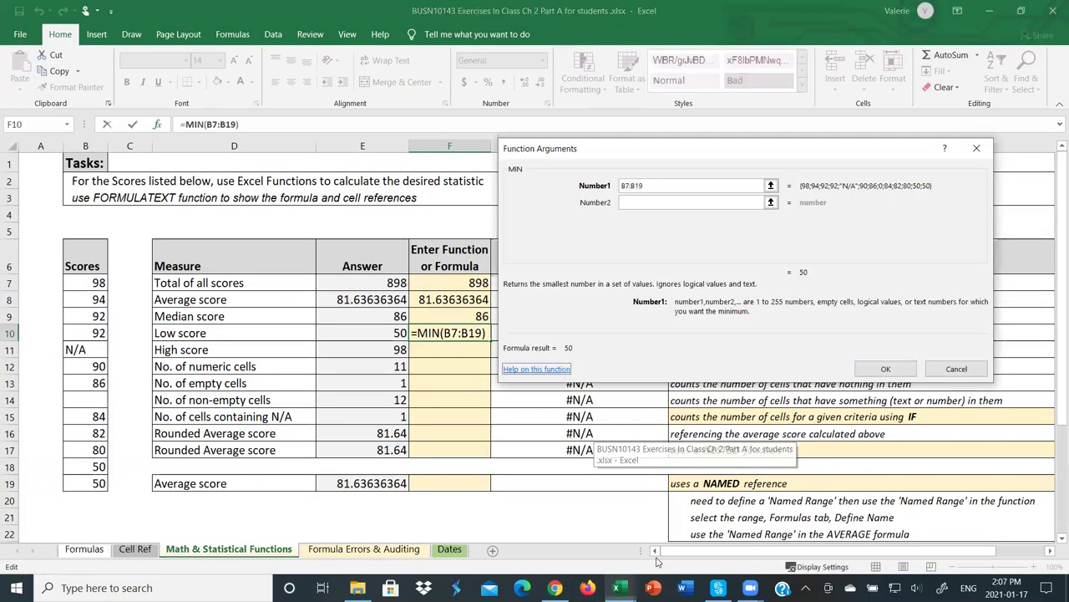
pyautogui.click(886, 370)
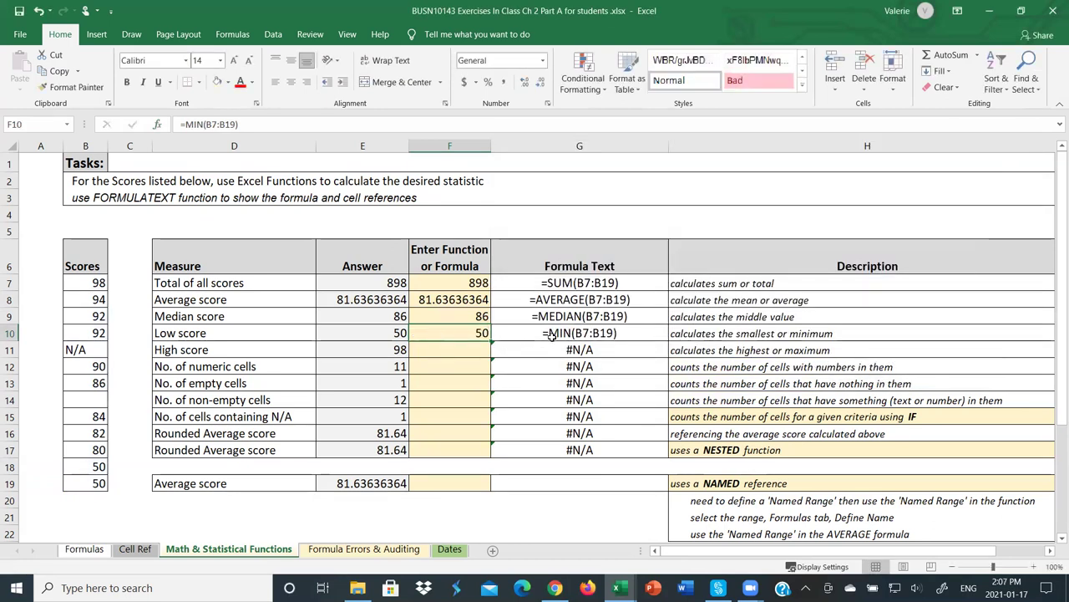
# - Calculate the high score in F11 with the MAX function over the range B7:B19
pyautogui.click(480, 348)
pyautogui.write('=')
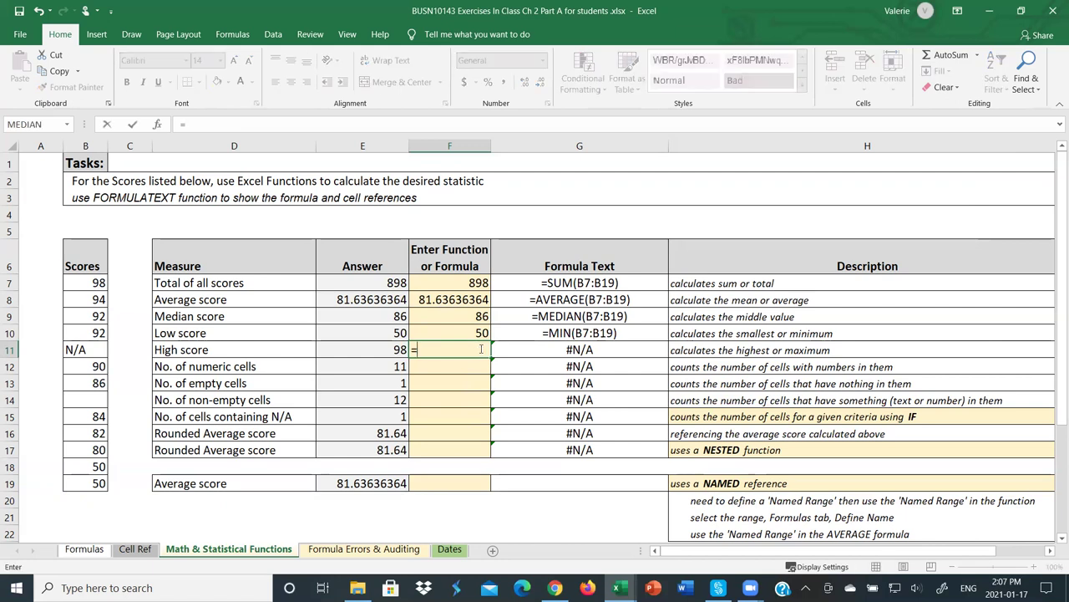
pyautogui.write('max')
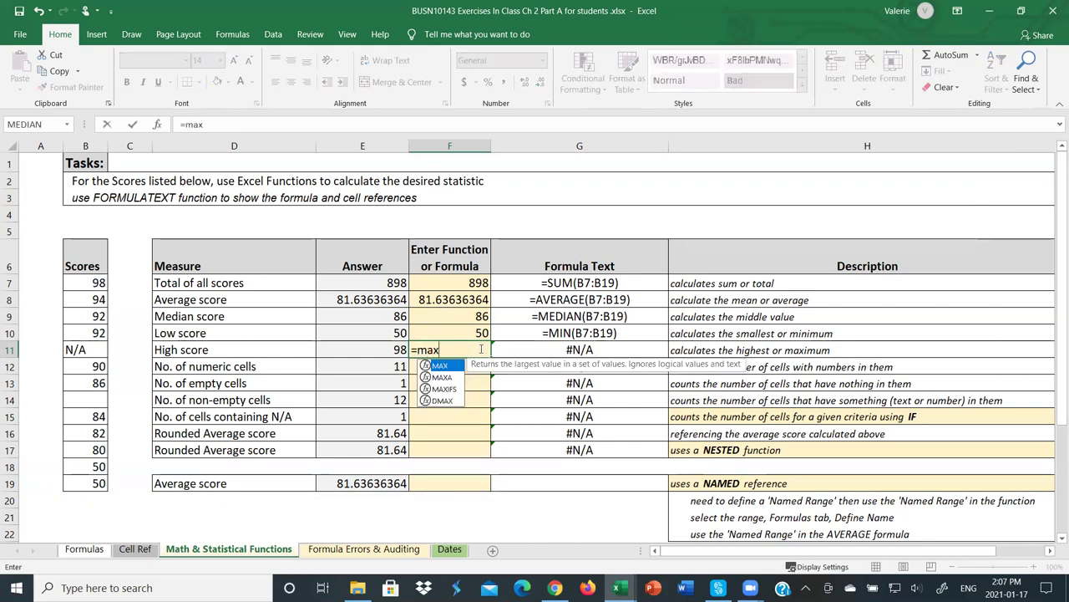
pyautogui.doubleClick(443, 367)
pyautogui.moveTo(79, 285); pyautogui.dragTo(97, 486)
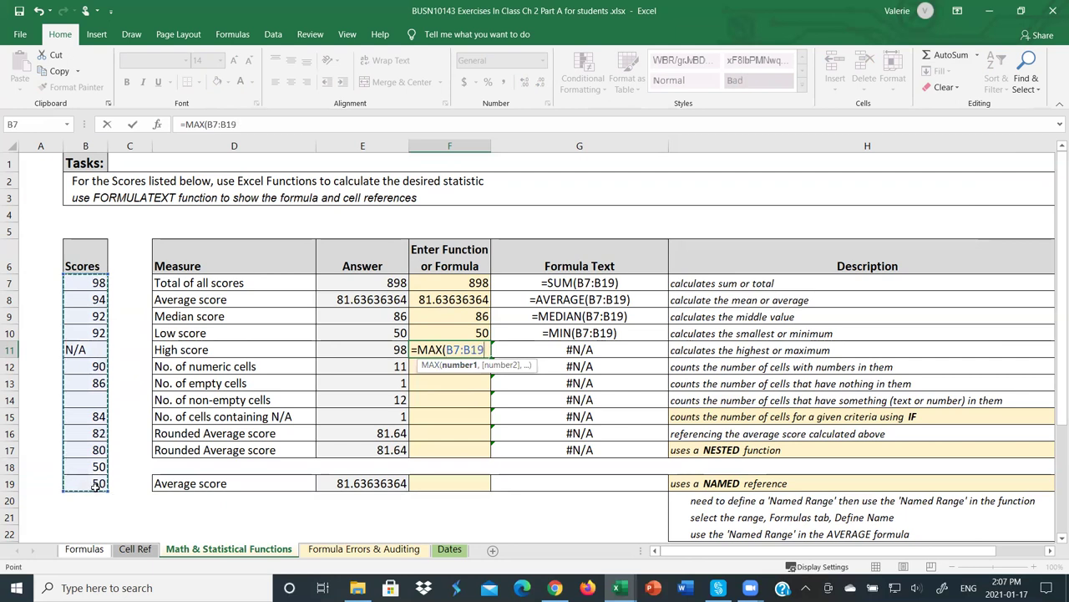
pyautogui.press('Return')
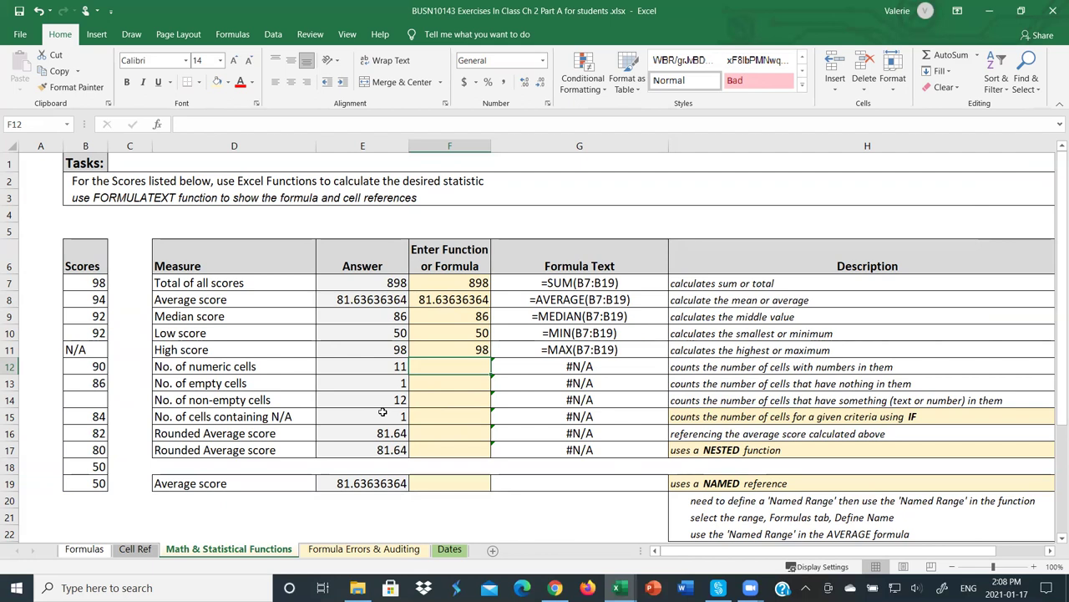
# - Count the numeric cells in F12 with the COUNT function over the range B7:B19
pyautogui.write('=')
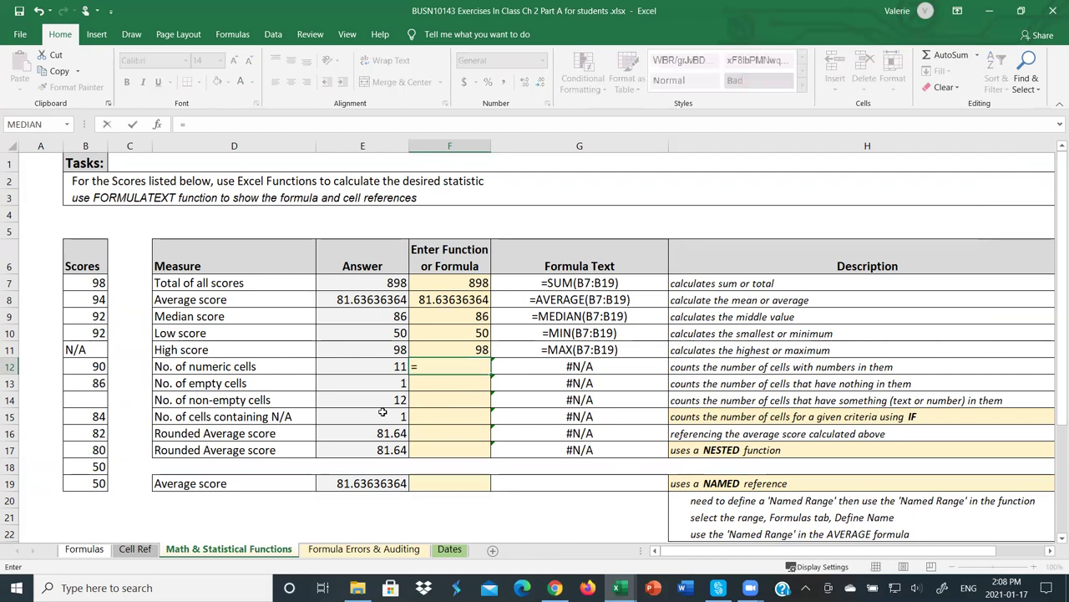
pyautogui.write('count')
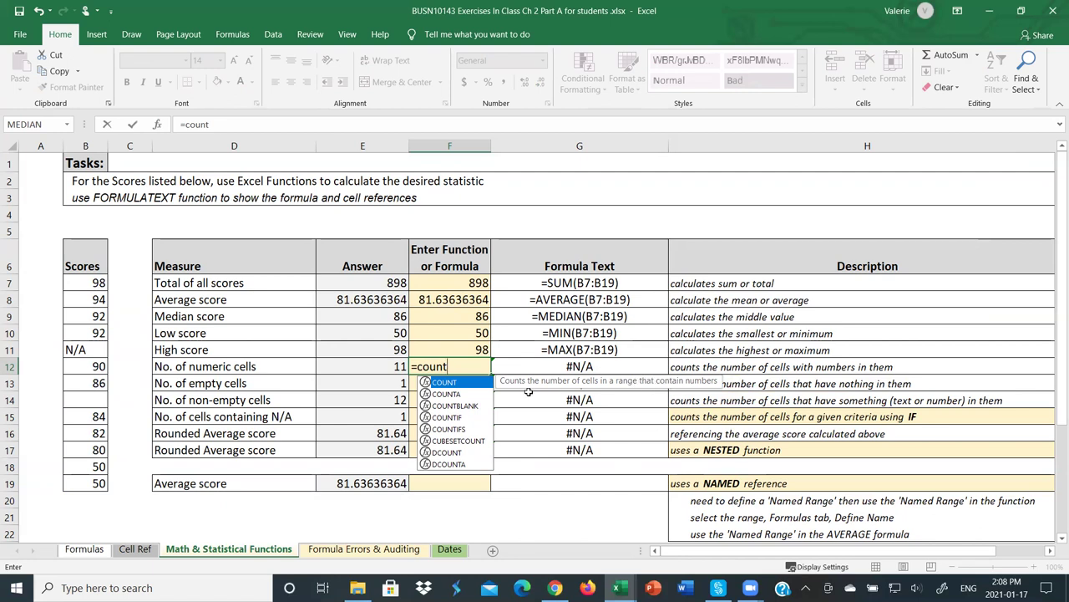
pyautogui.doubleClick(448, 384)
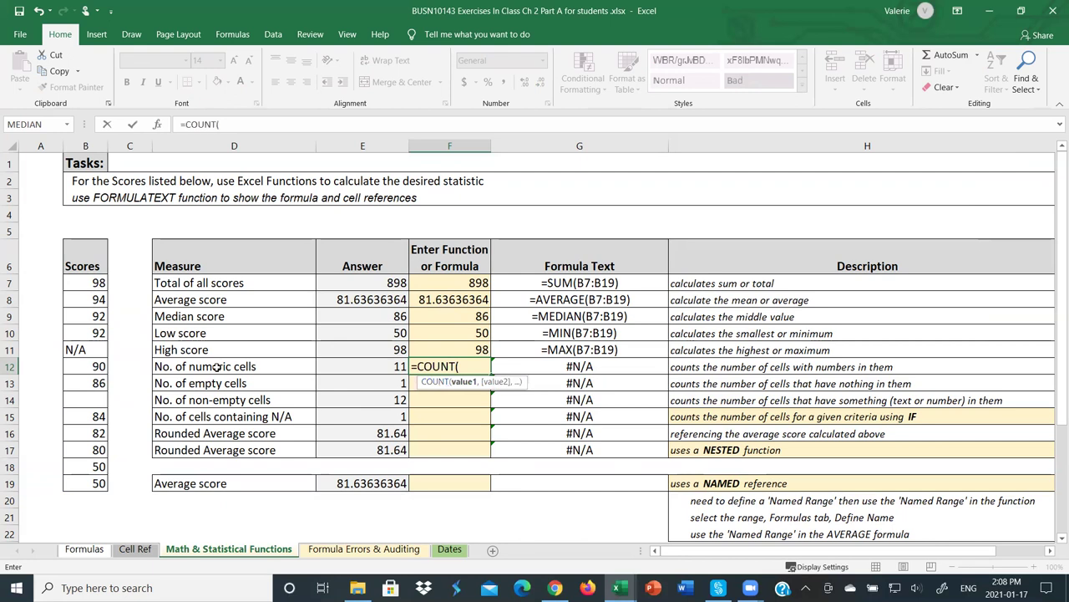
pyautogui.moveTo(85, 283); pyautogui.dragTo(89, 483)
pyautogui.press('Return')
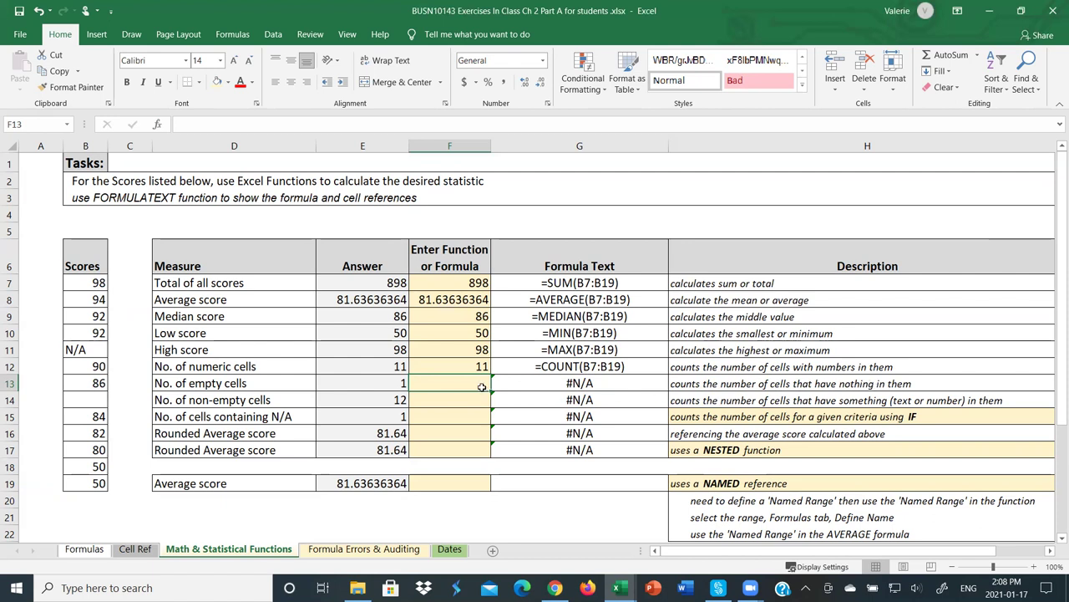
# - Compare the descriptions of COUNTA and COUNTBLANK, and count the empty cells of B7:B19 in F13 with COUNTBLANK
pyautogui.write('=count')
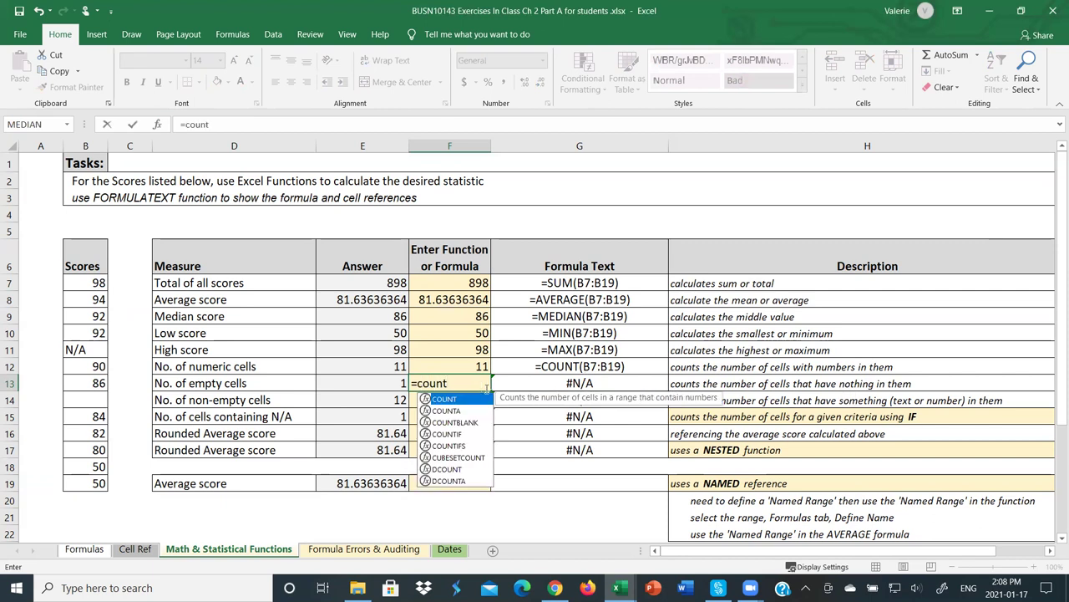
pyautogui.click(468, 410)
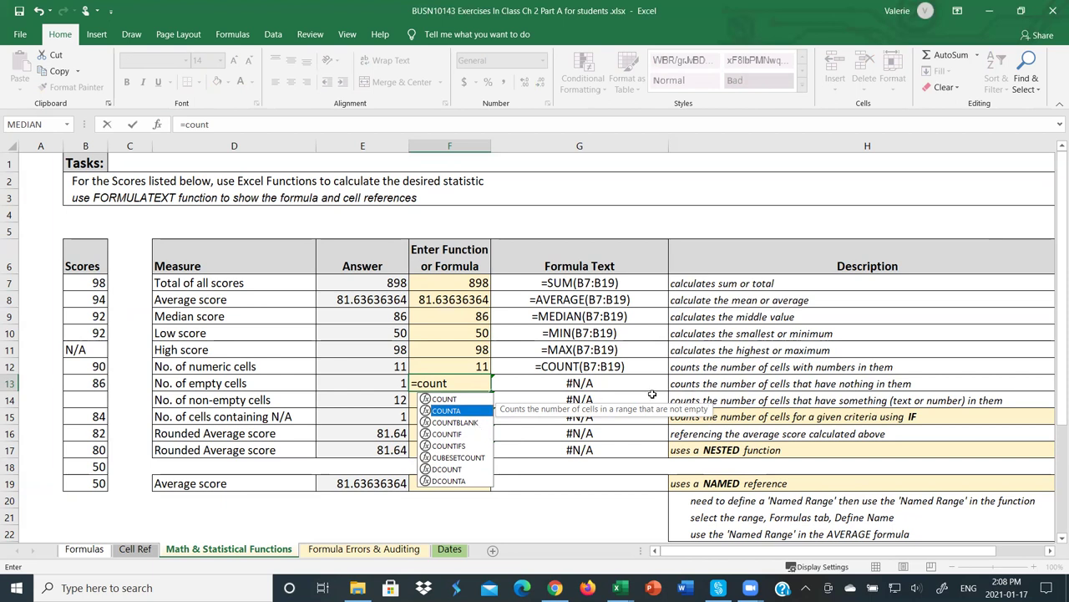
pyautogui.click(465, 423)
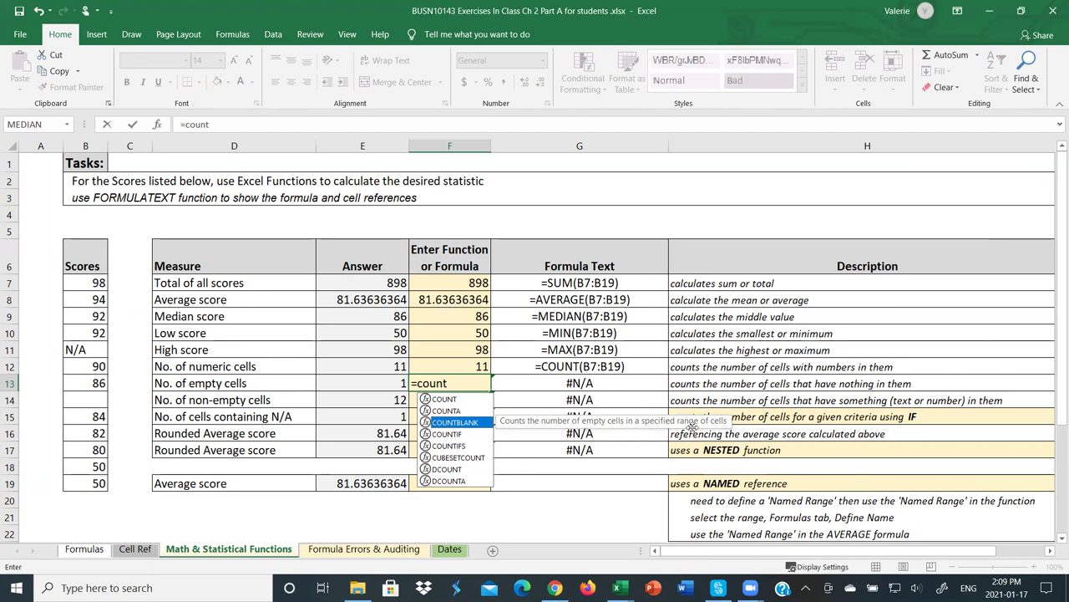
pyautogui.doubleClick(470, 424)
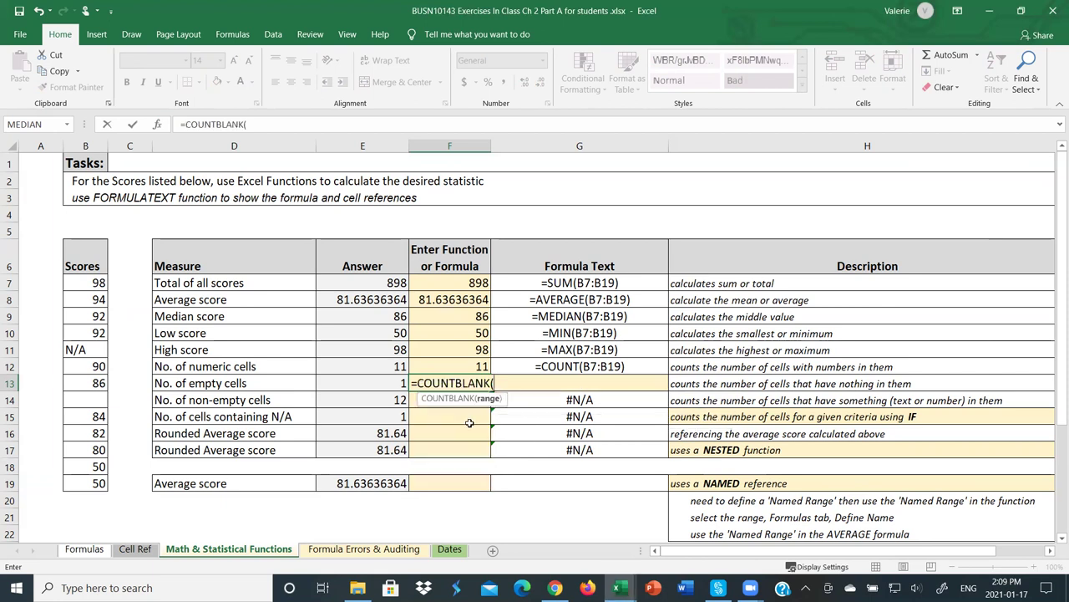
pyautogui.moveTo(85, 282); pyautogui.dragTo(97, 482)
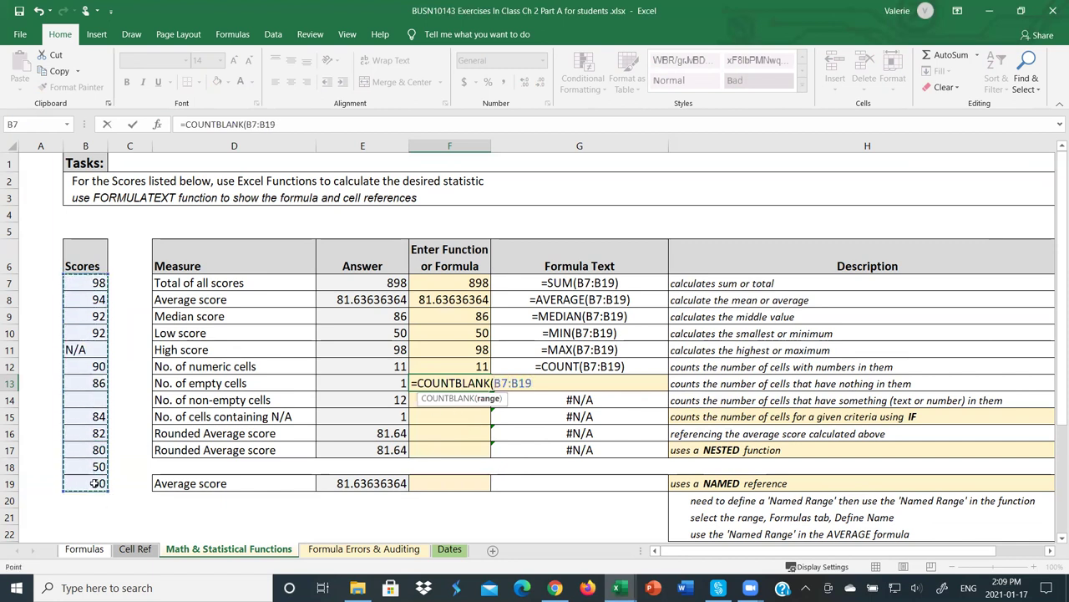
pyautogui.press('Return')
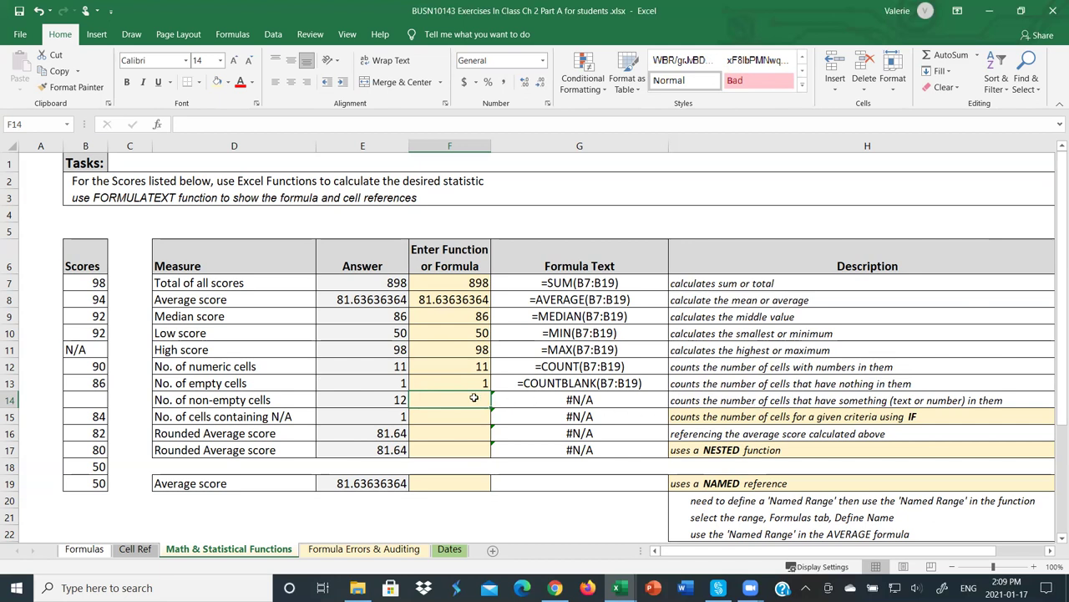
# - Count the non-empty cells in F14 with the COUNTA function over the range B7:B19
pyautogui.write('=count')
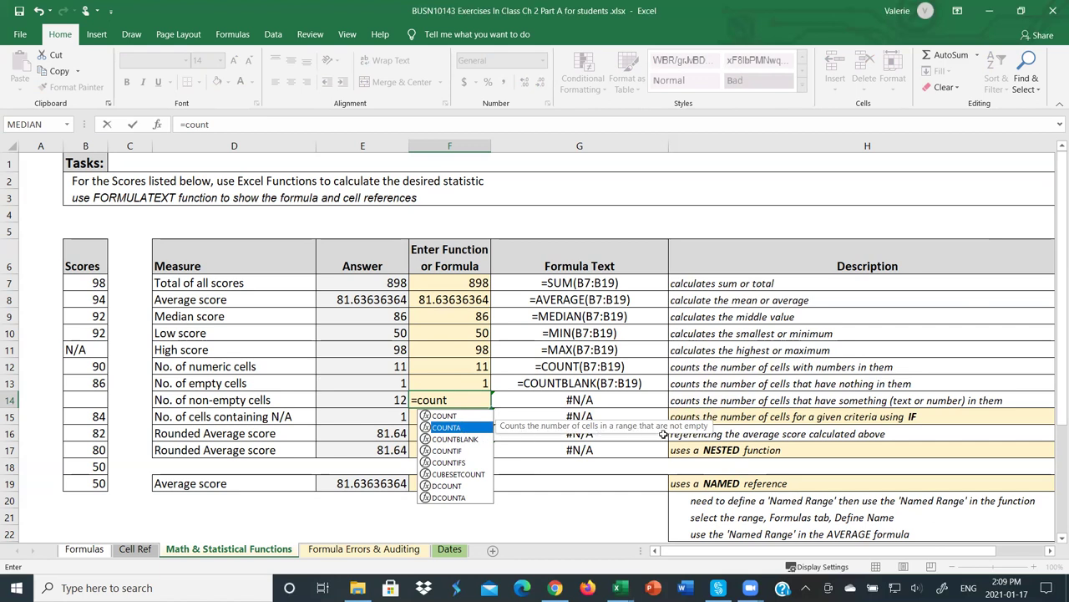
pyautogui.doubleClick(457, 428)
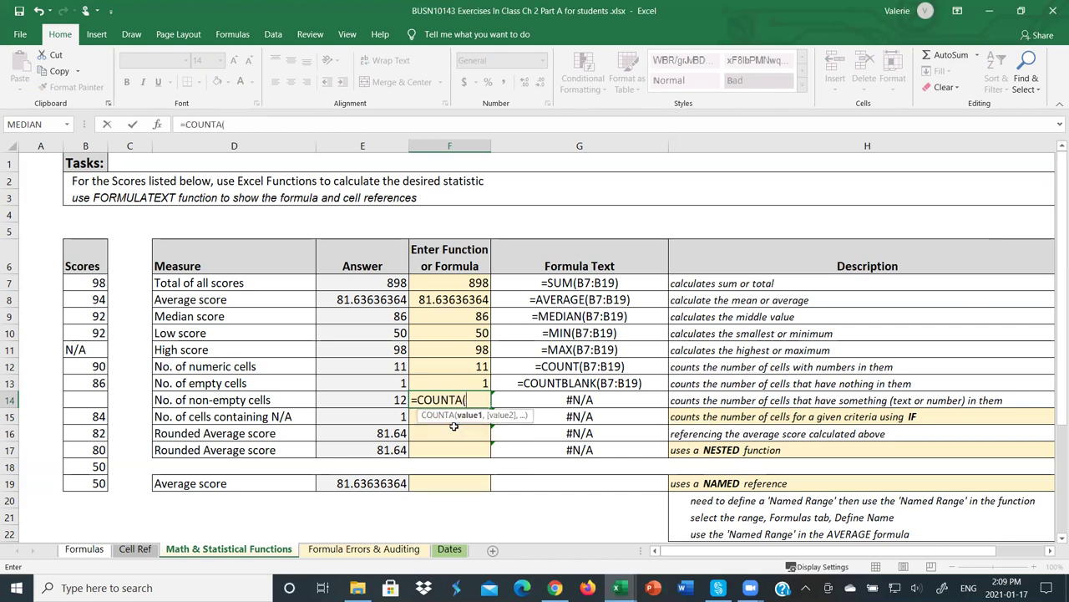
pyautogui.click(79, 287)
pyautogui.moveTo(80, 306); pyautogui.dragTo(87, 473)
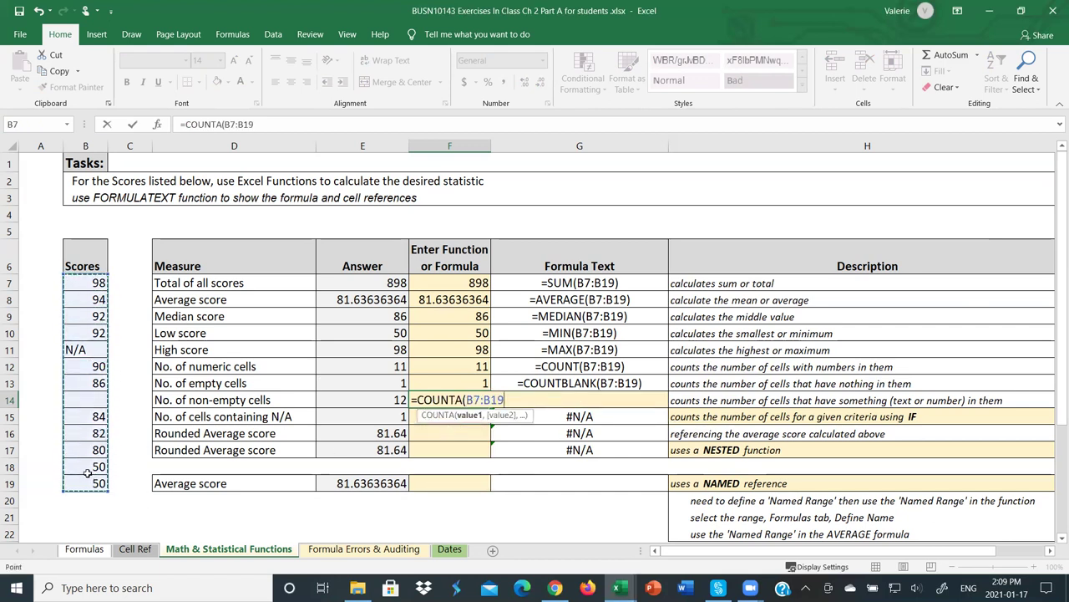
pyautogui.press('Return')
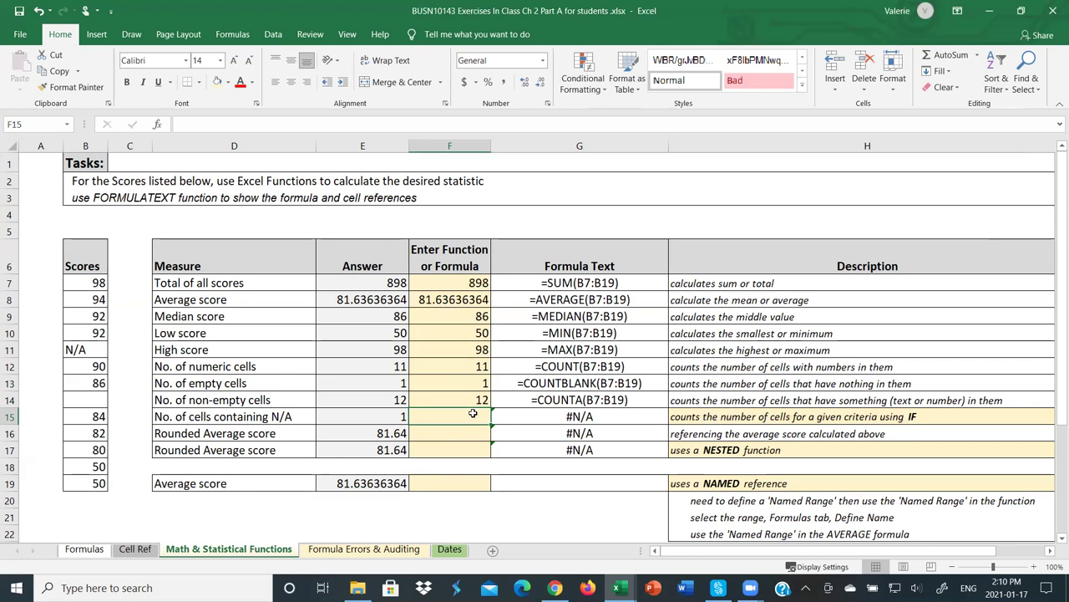
# - Try counting the N/A cells in F15 with COUNTIF over the range B7:B19 and criteria N/A, and undo the entry
pyautogui.write('=')
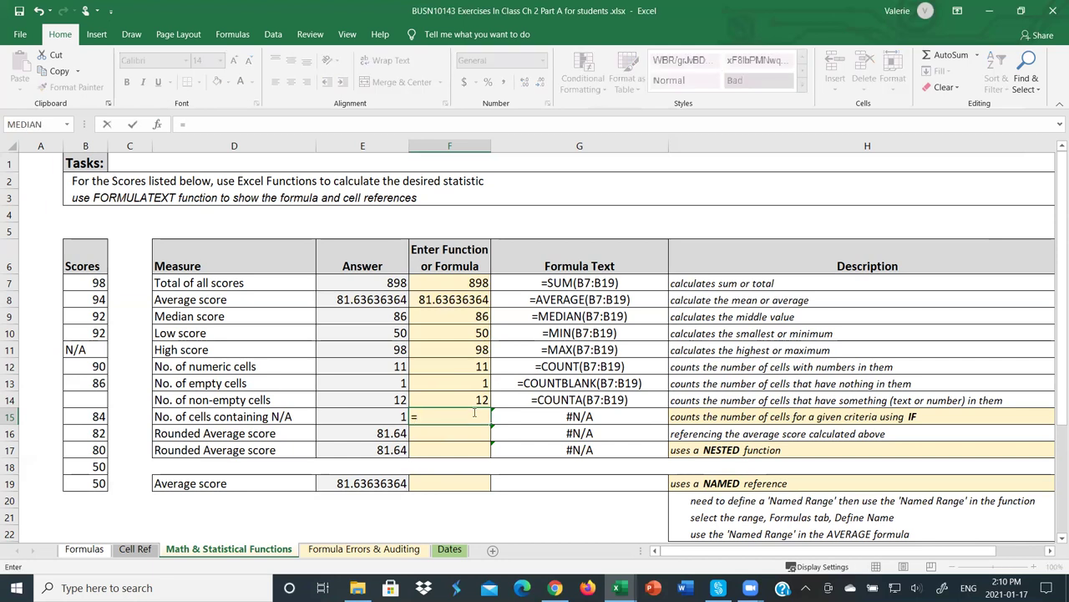
pyautogui.write('count')
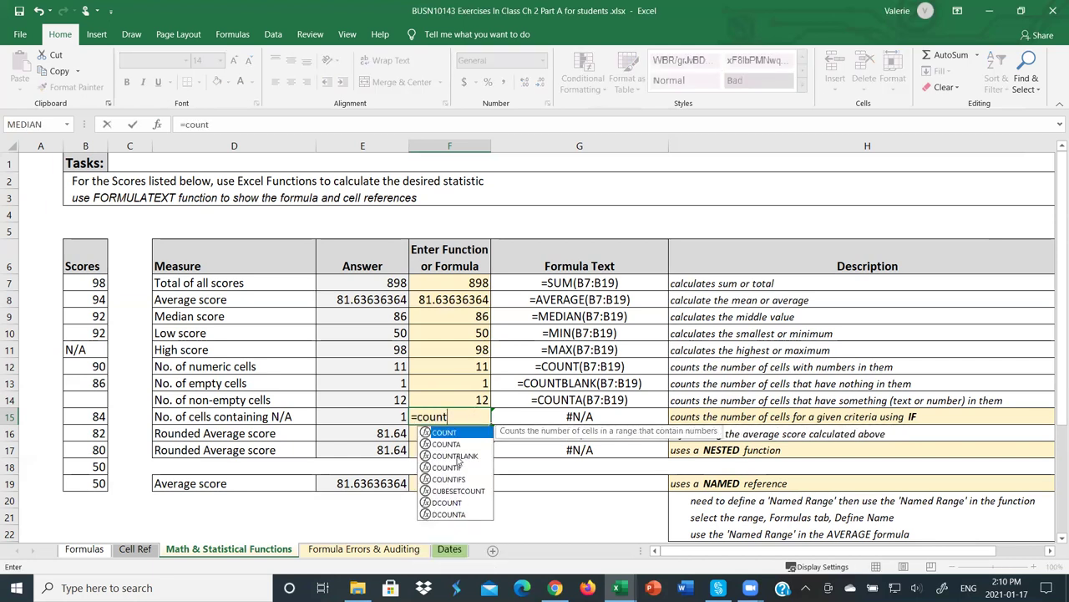
pyautogui.click(457, 468)
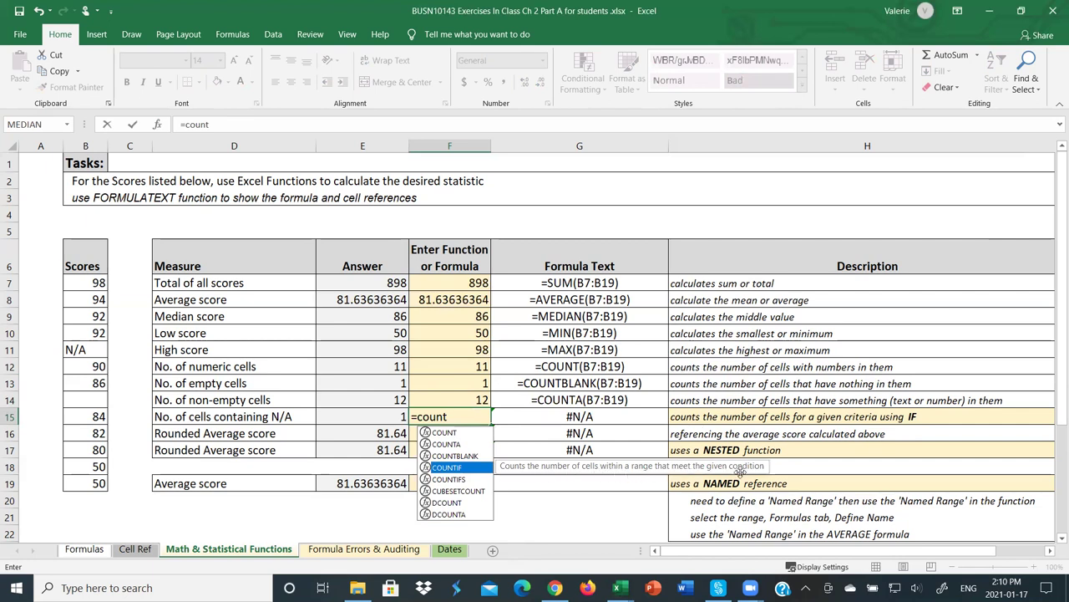
pyautogui.doubleClick(447, 467)
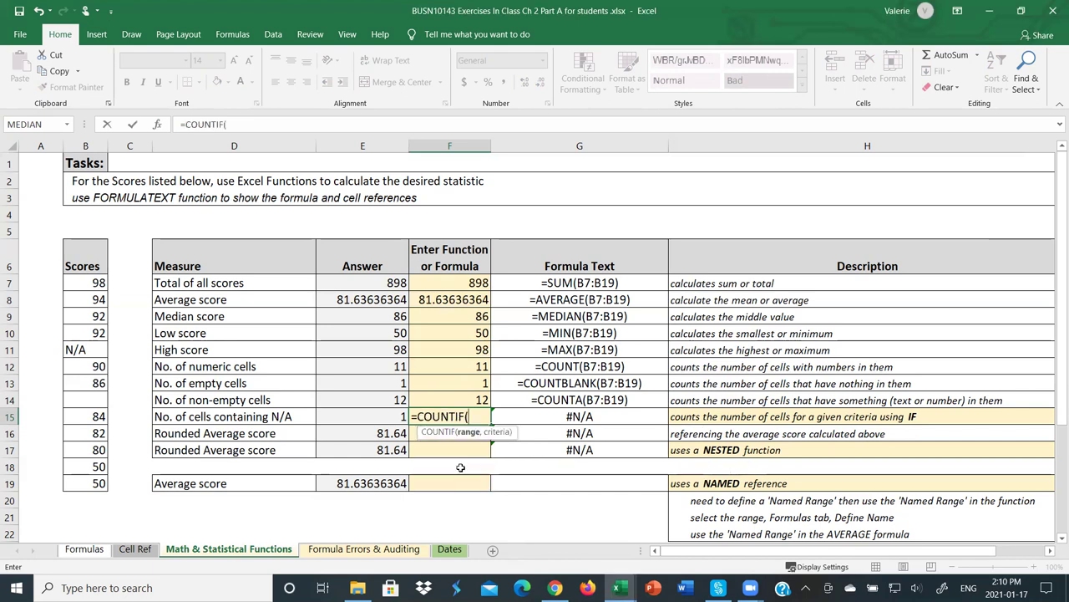
pyautogui.click(157, 126)
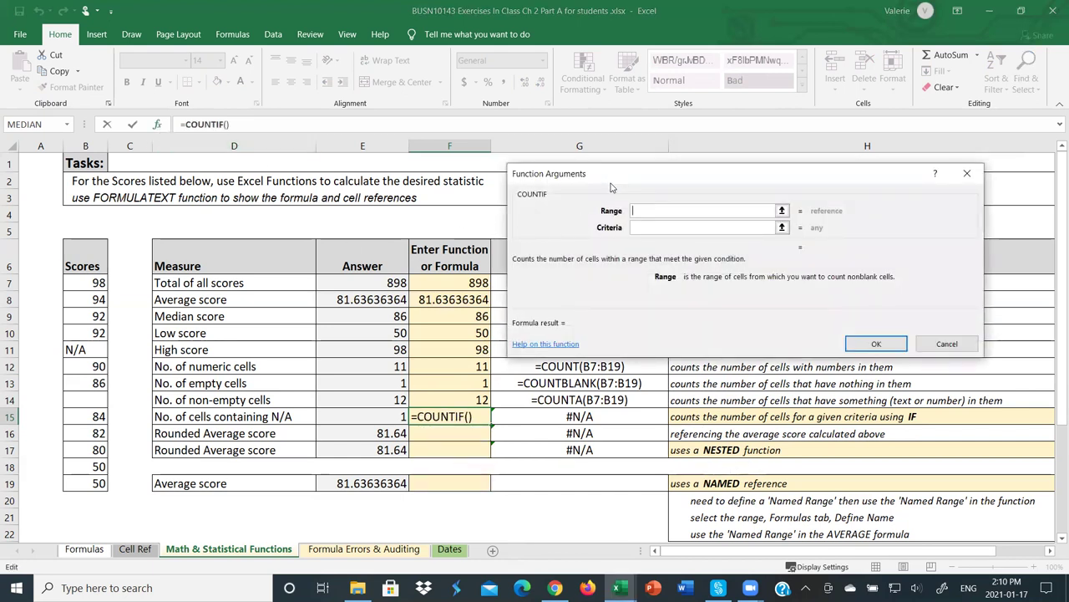
pyautogui.moveTo(611, 187); pyautogui.dragTo(604, 236)
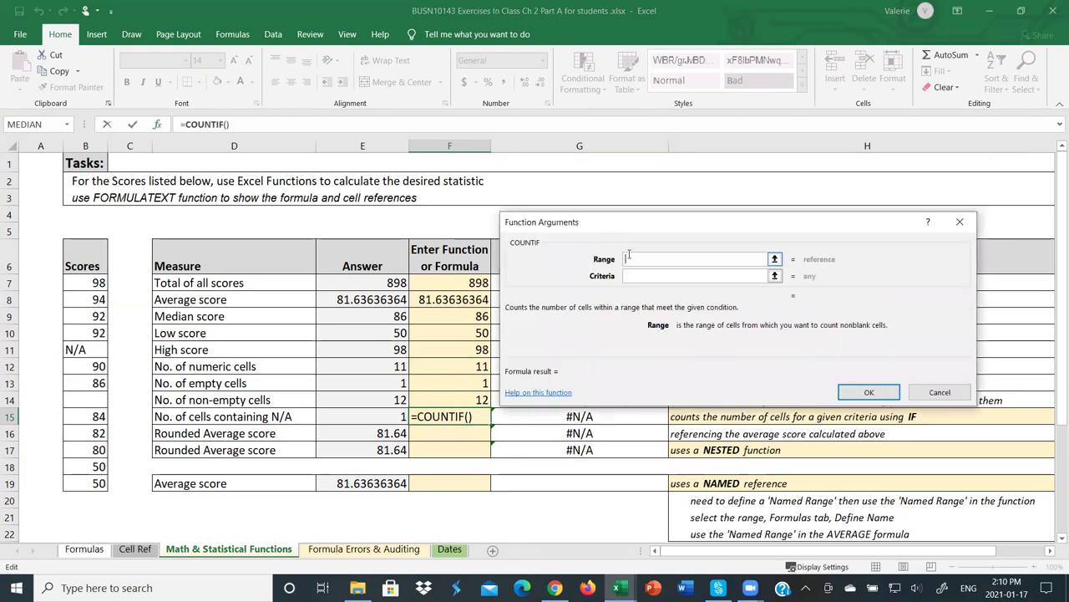
pyautogui.moveTo(90, 282); pyautogui.dragTo(88, 483)
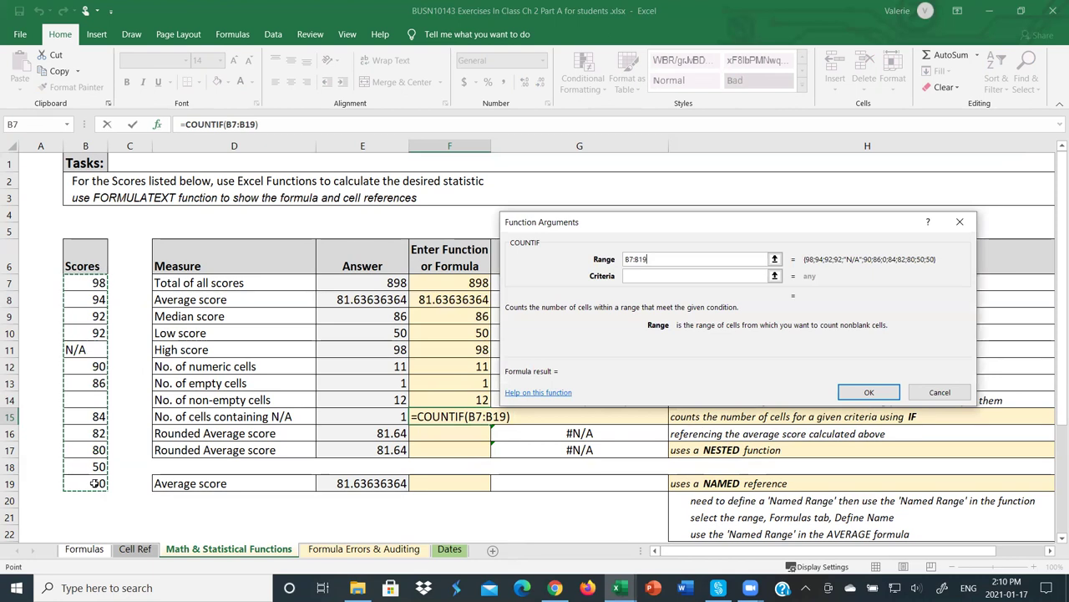
pyautogui.click(638, 275)
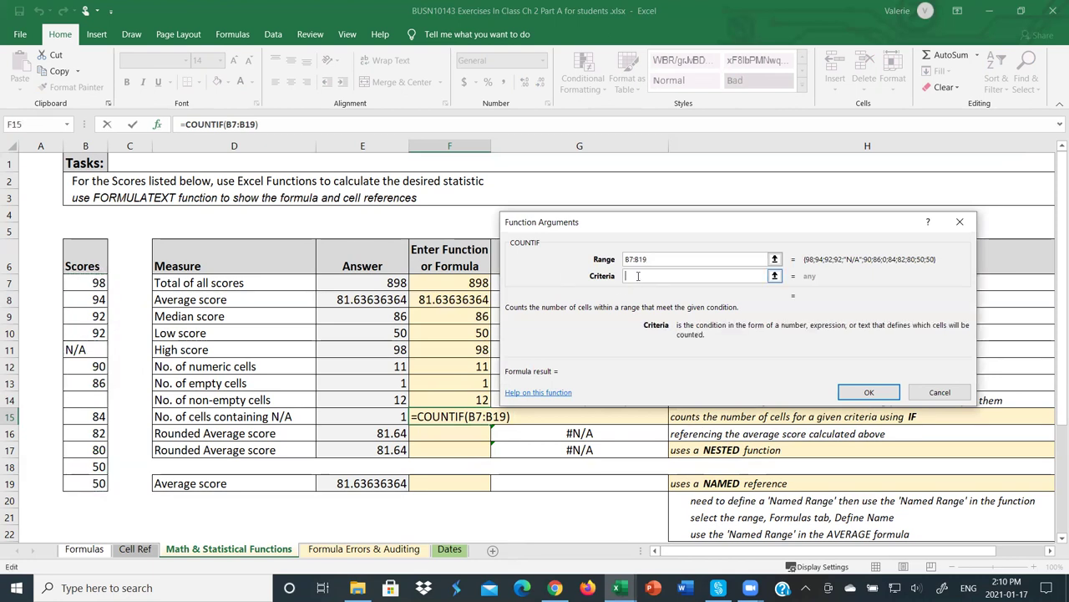
pyautogui.write('N/A')
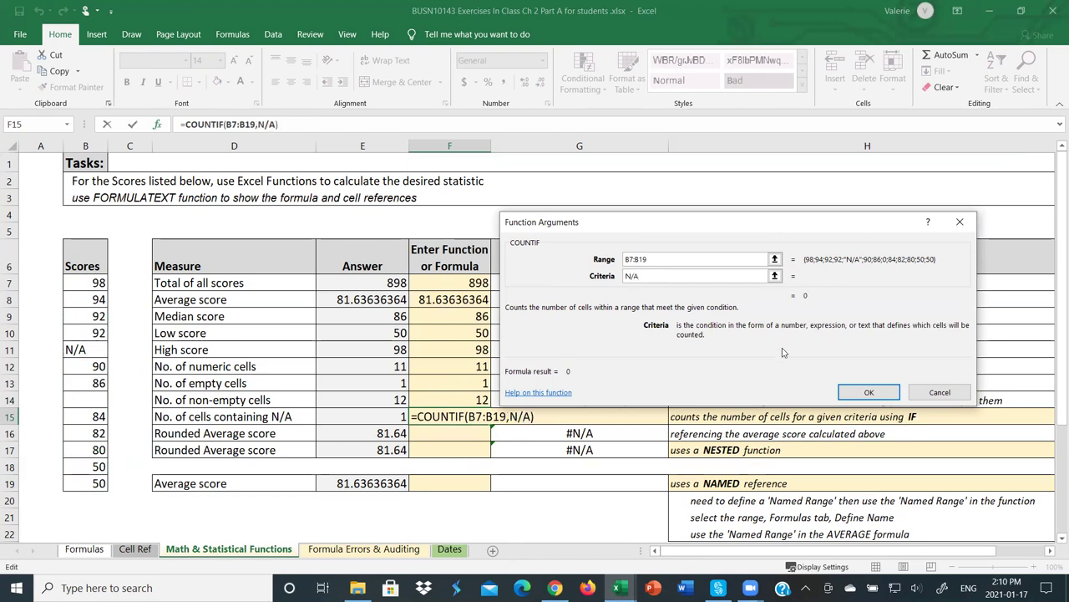
pyautogui.click(869, 393)
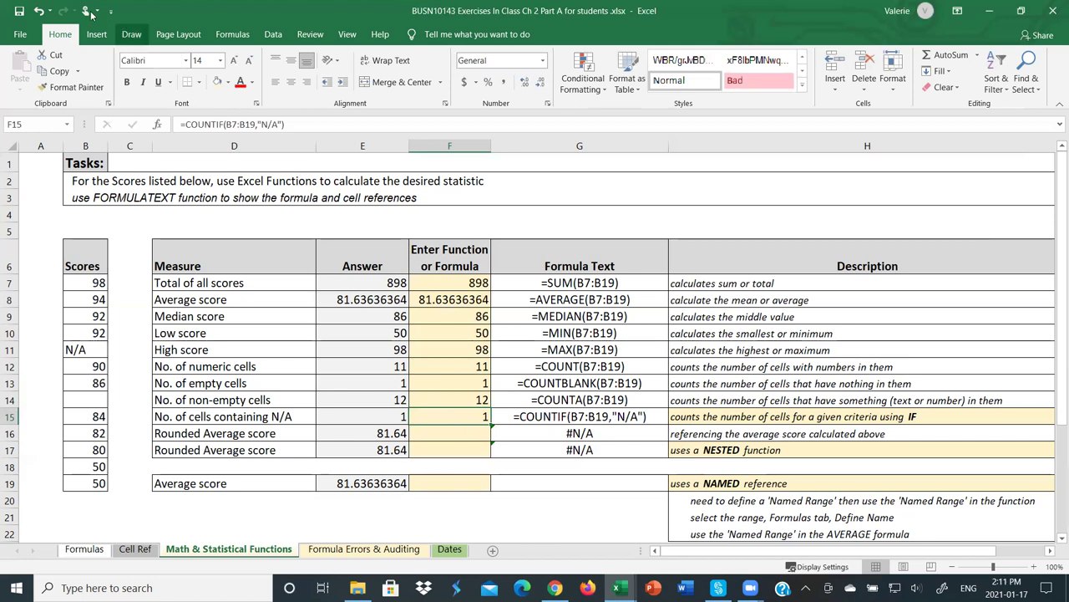
pyautogui.click(39, 11)
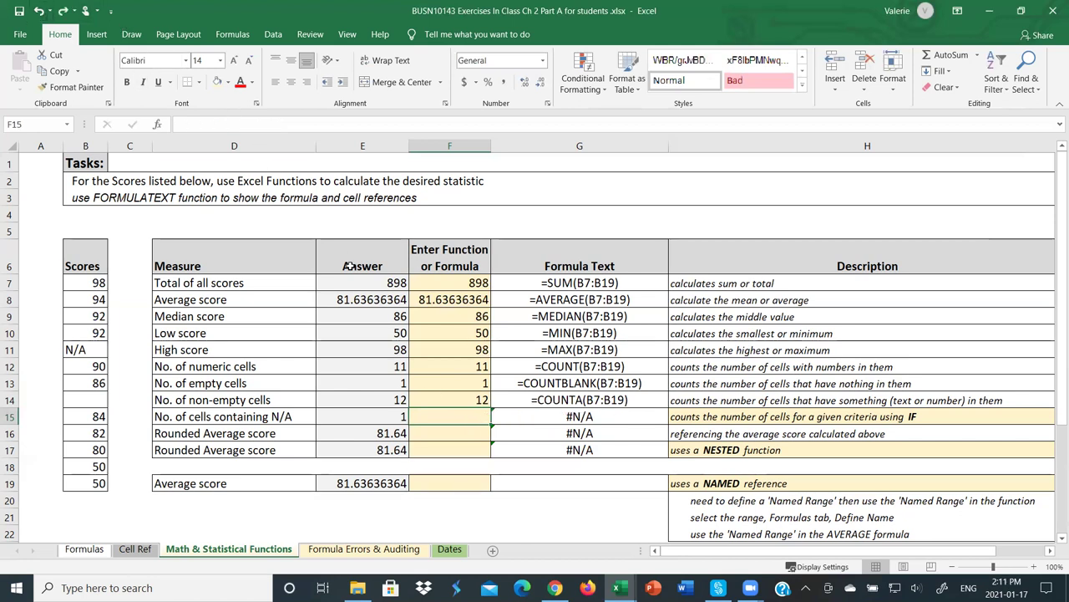
# - Start a new COUNTIF formula in F15 for the number of cells containing N/A
pyautogui.write('=countif')
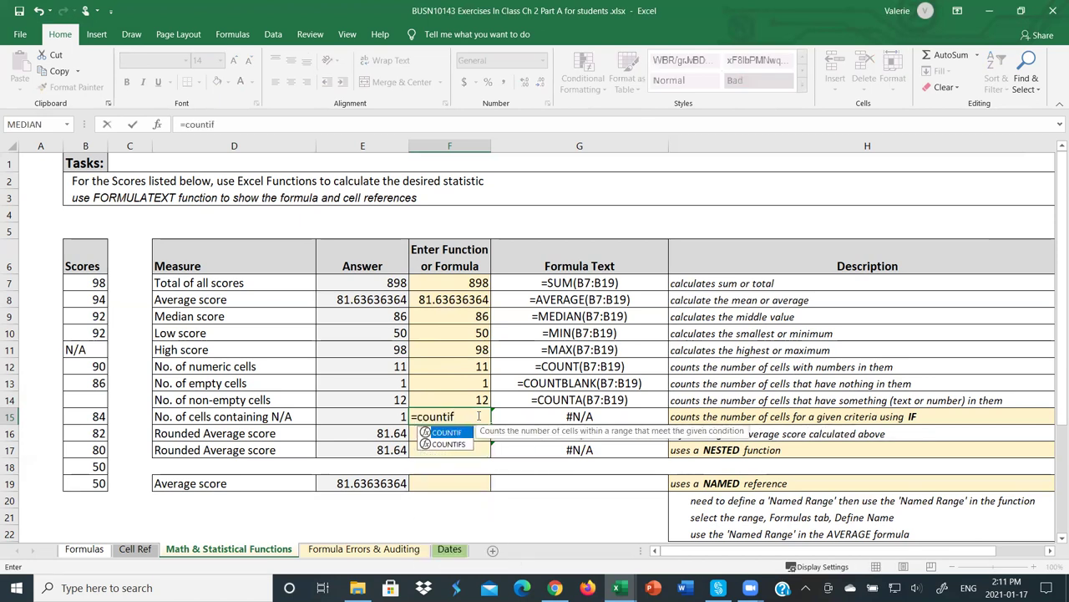
pyautogui.doubleClick(440, 432)
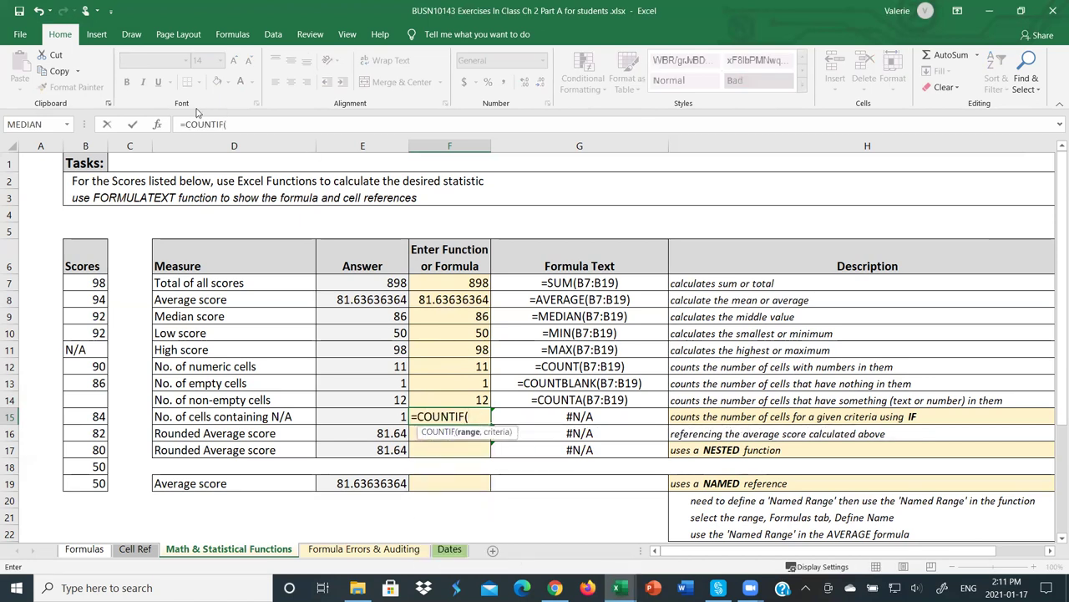
# - Complete the COUNTIF function in F15 with range B7:B19 and criteria "N/A"
pyautogui.click(158, 125)
pyautogui.moveTo(98, 284); pyautogui.dragTo(96, 483)
pyautogui.click(649, 275)
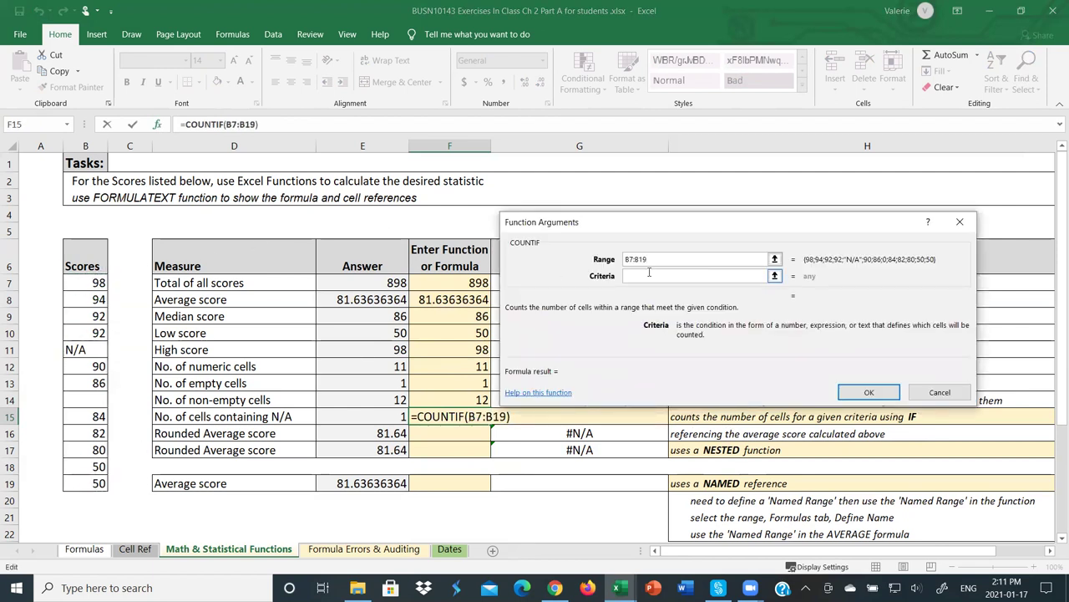
pyautogui.write('N/A')
pyautogui.click(868, 394)
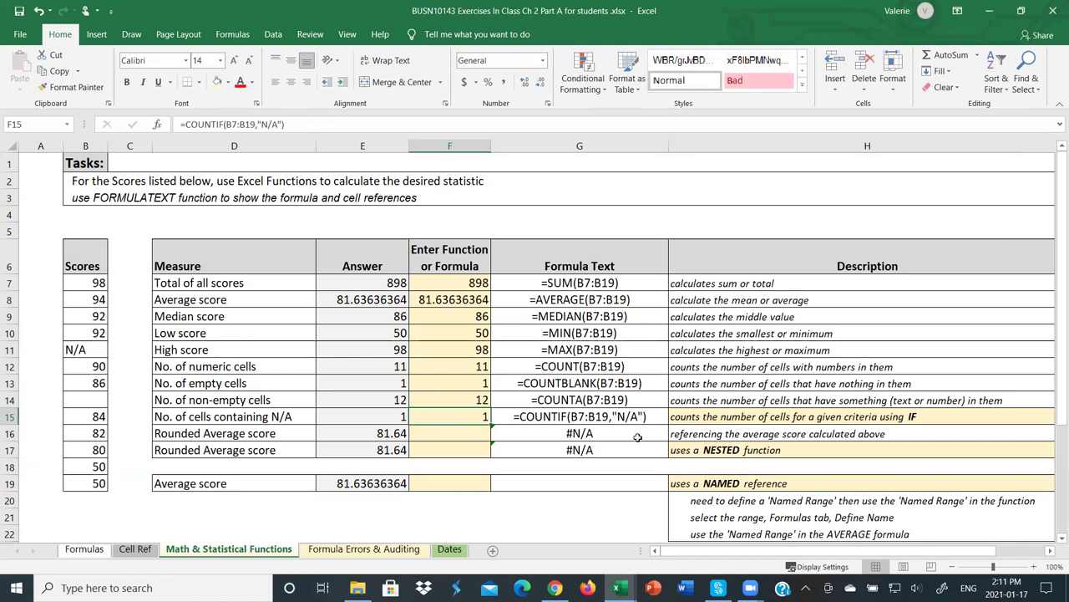
# - Review the range and criteria arguments of the COUNTIF function in F15, leaving the formula as it is
pyautogui.click(158, 125)
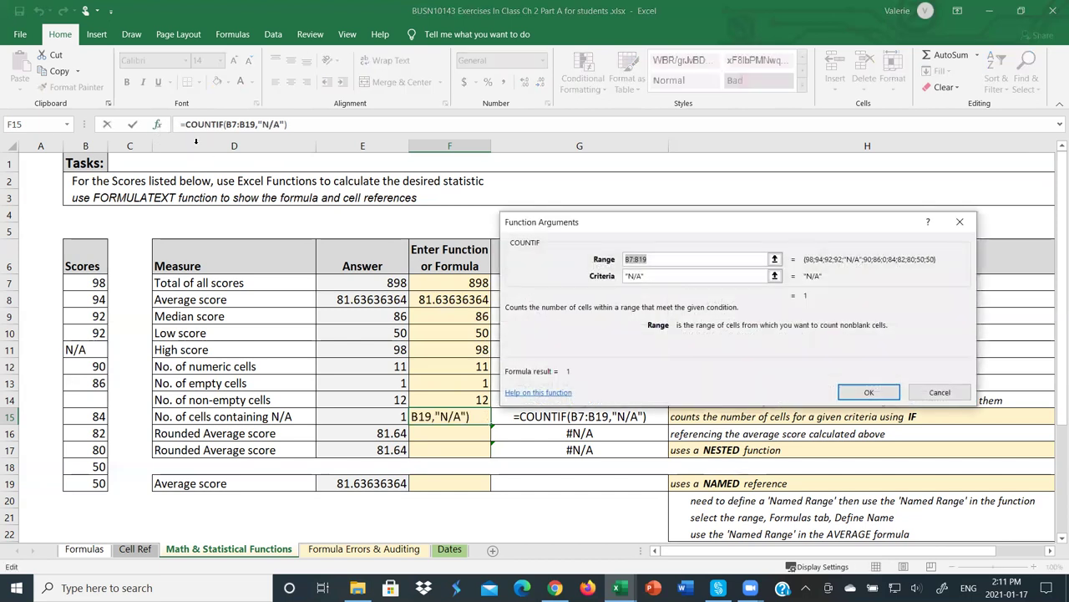
pyautogui.click(645, 276)
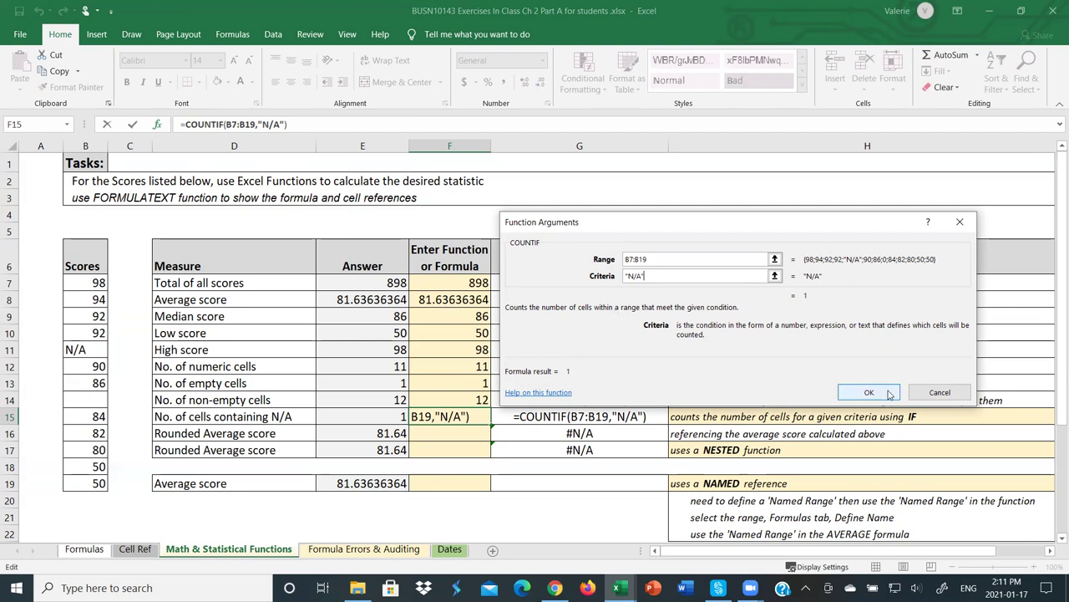
pyautogui.click(930, 392)
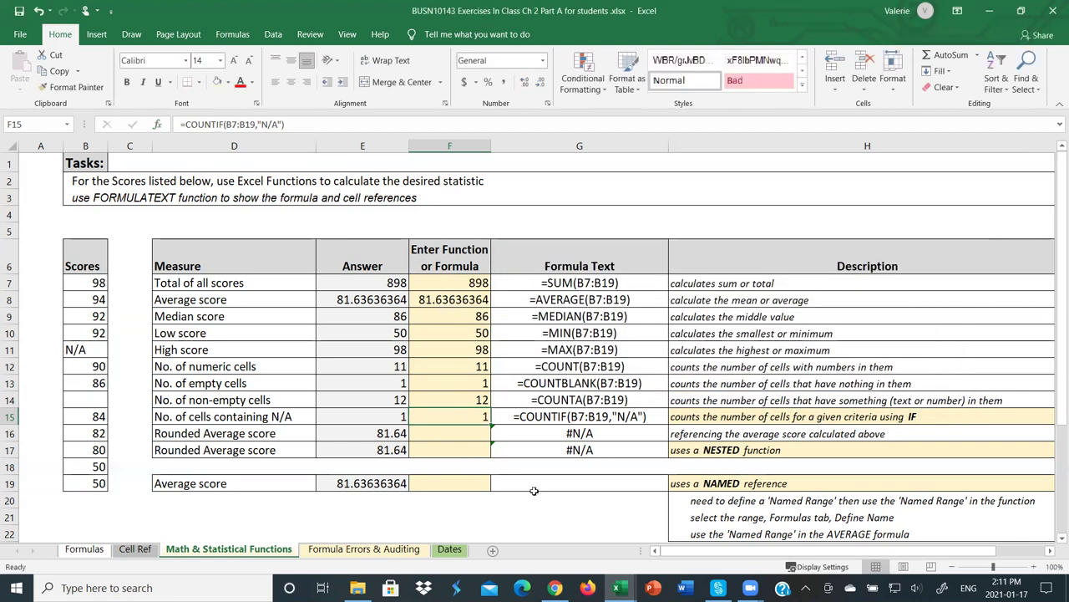
# - Enter a ROUND function in F16 that rounds the average score in F8 to 2 digits
pyautogui.click(472, 433)
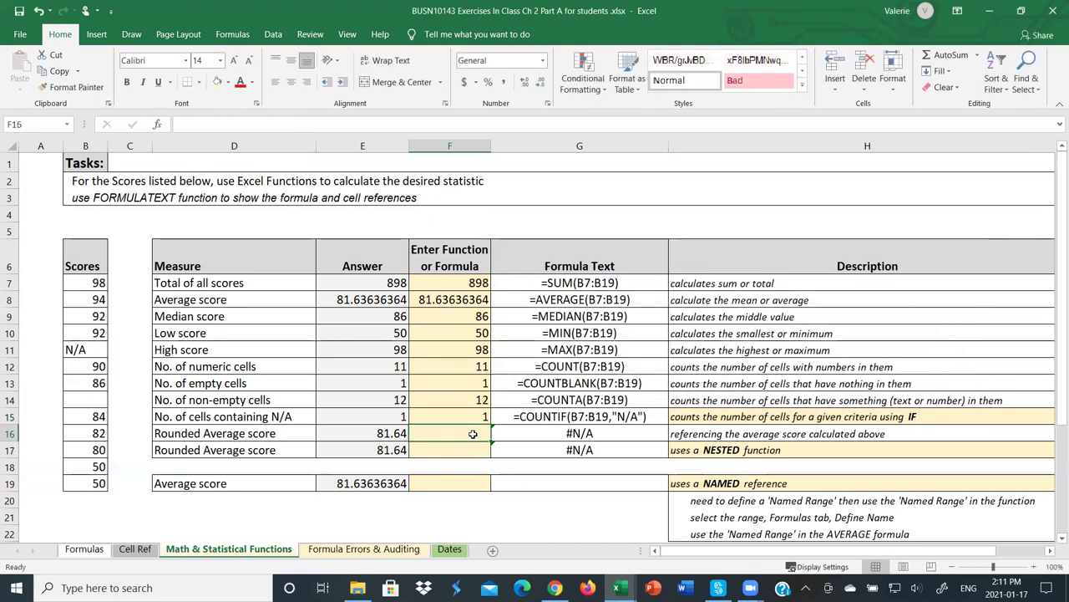
pyautogui.write('=')
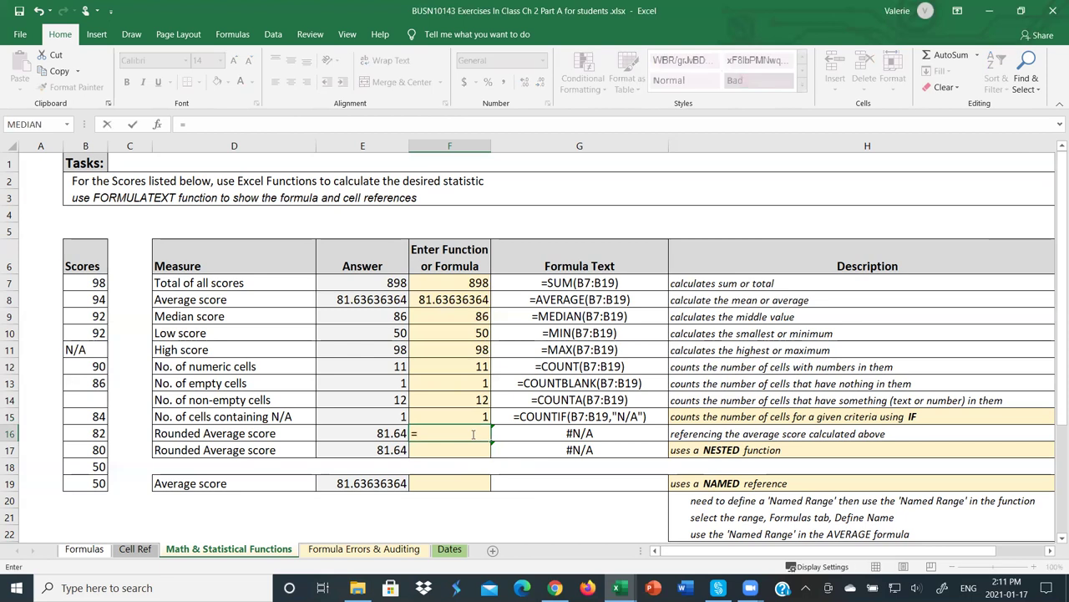
pyautogui.write('round')
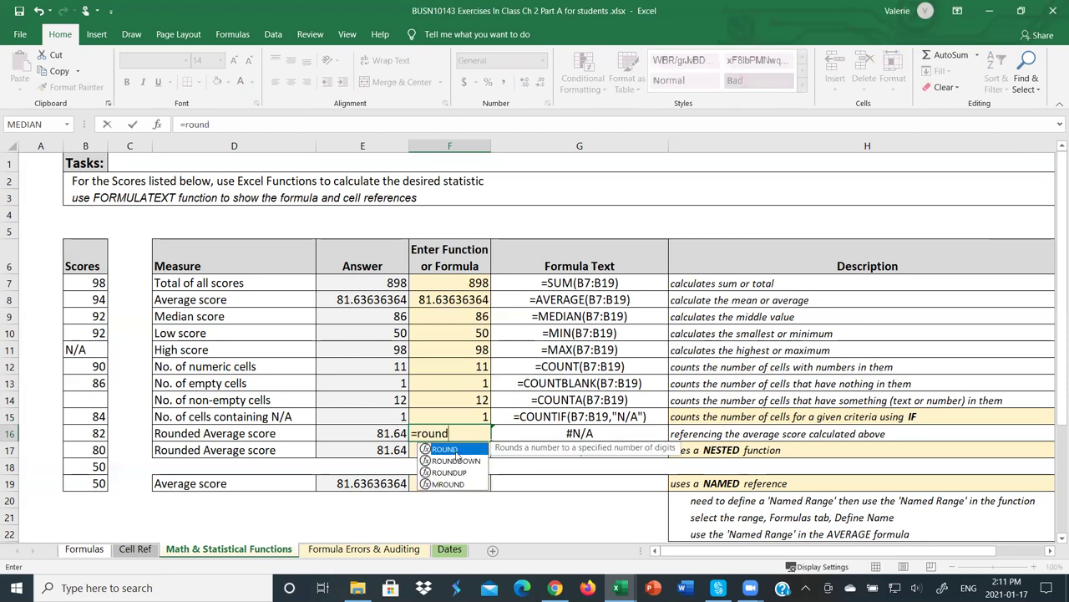
pyautogui.doubleClick(455, 452)
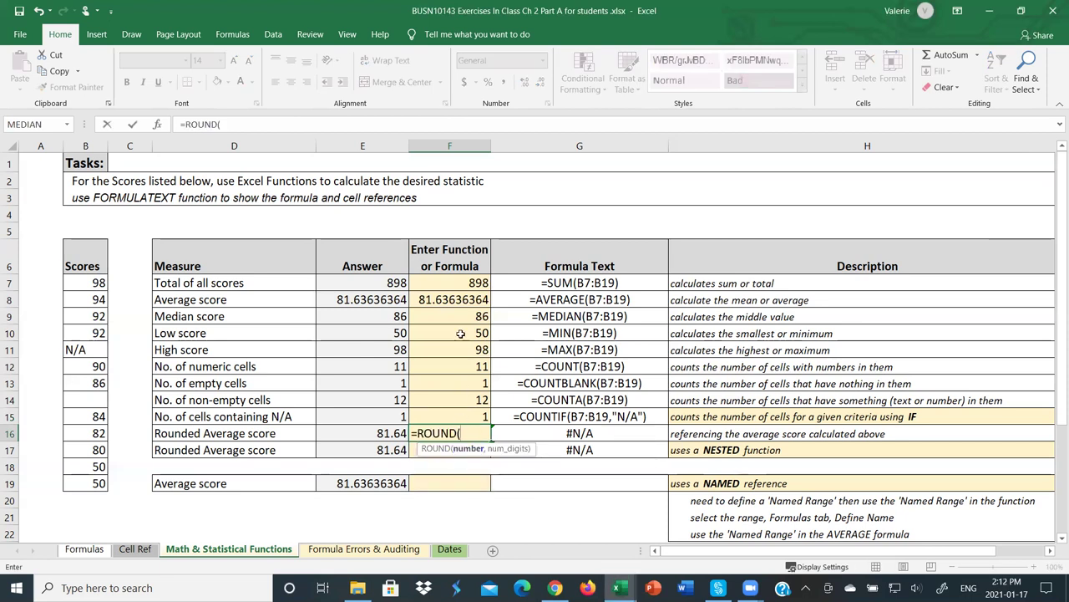
pyautogui.click(453, 300)
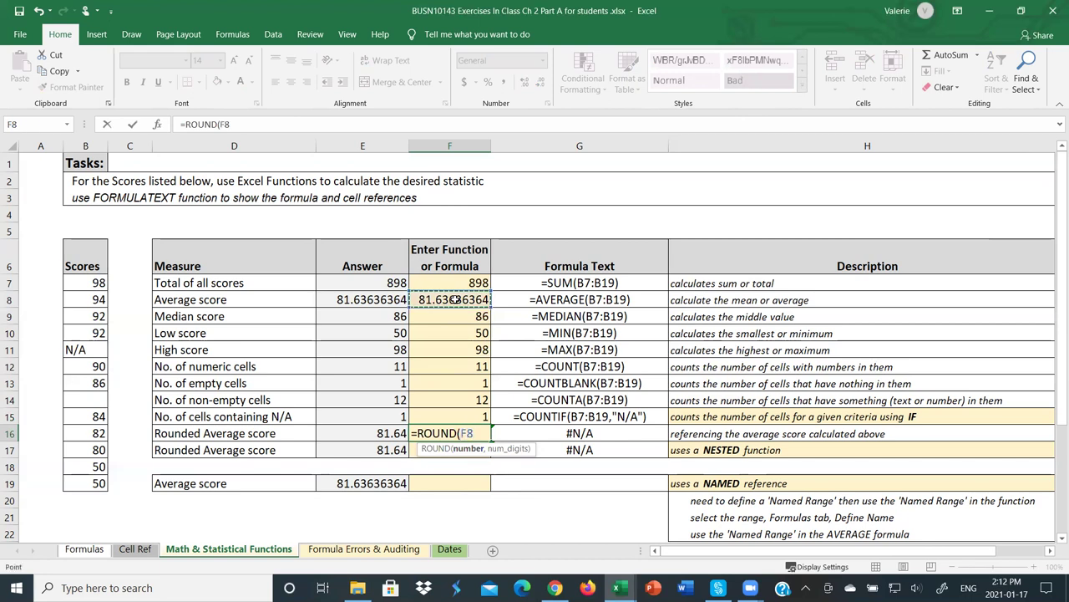
pyautogui.click(158, 125)
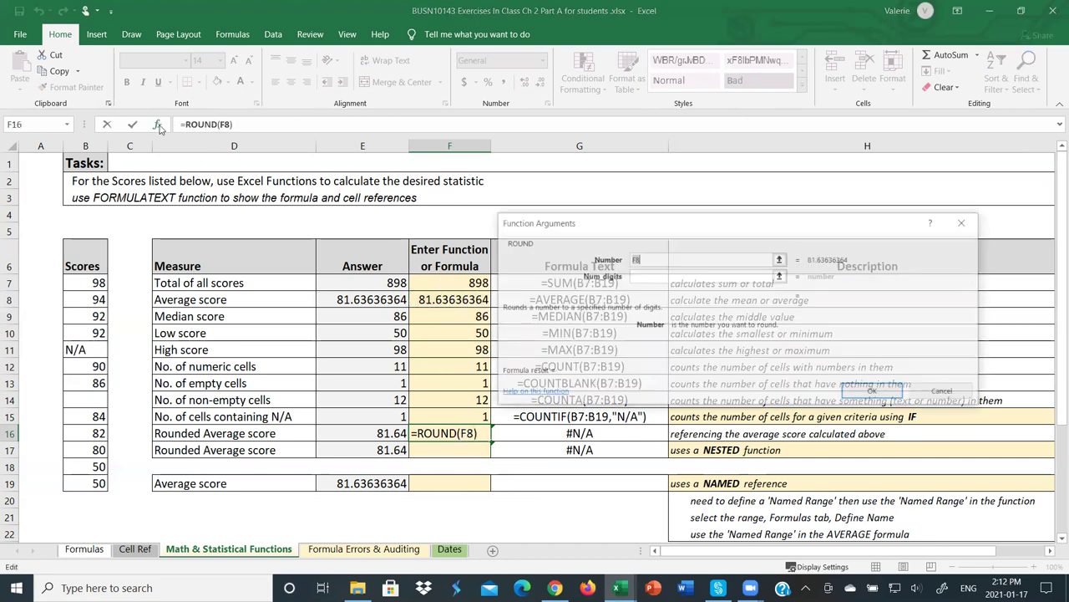
pyautogui.click(645, 276)
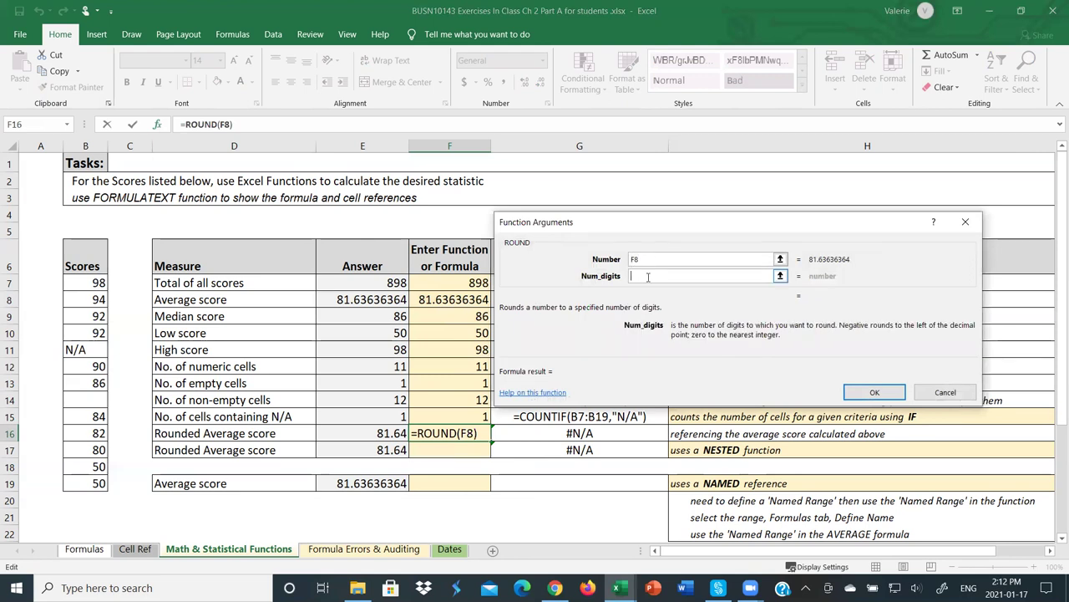
pyautogui.write('2')
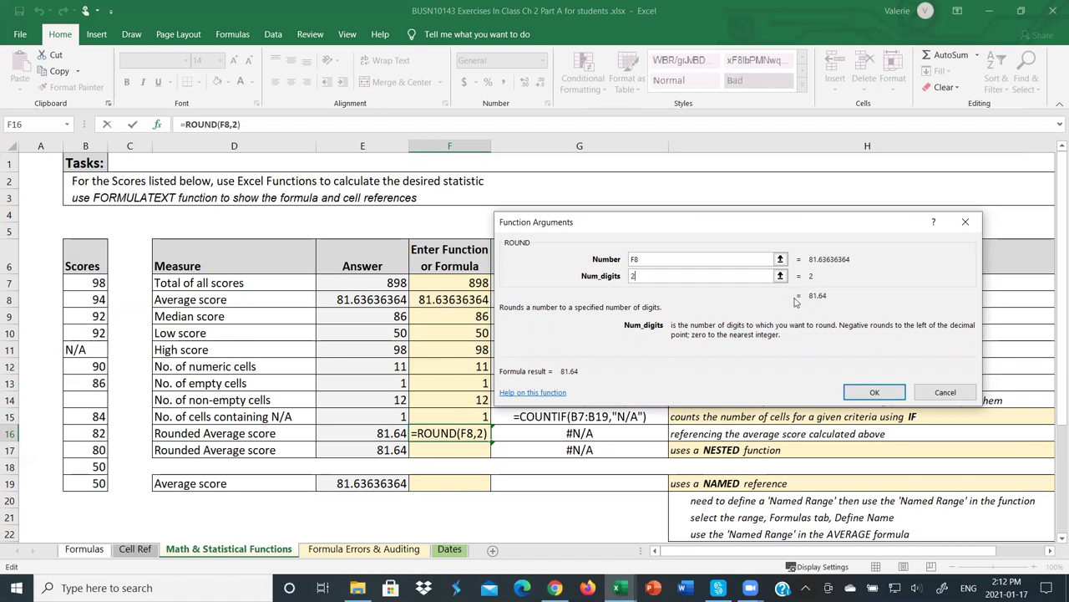
pyautogui.click(875, 392)
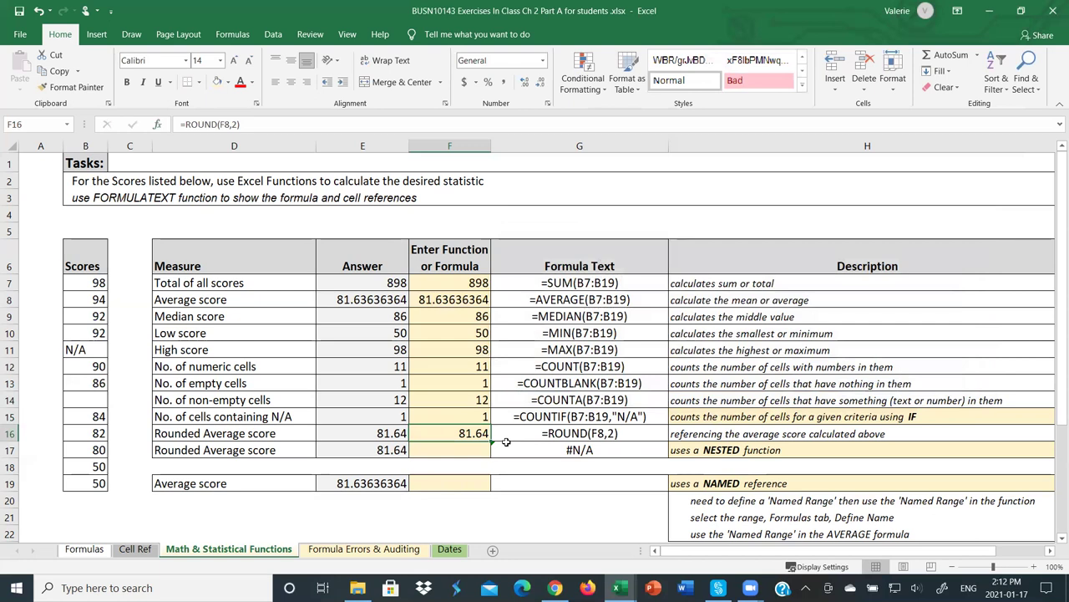
# - Review the function arguments of the SUM formula in F7 and the AVERAGE formula in F8
pyautogui.click(484, 285)
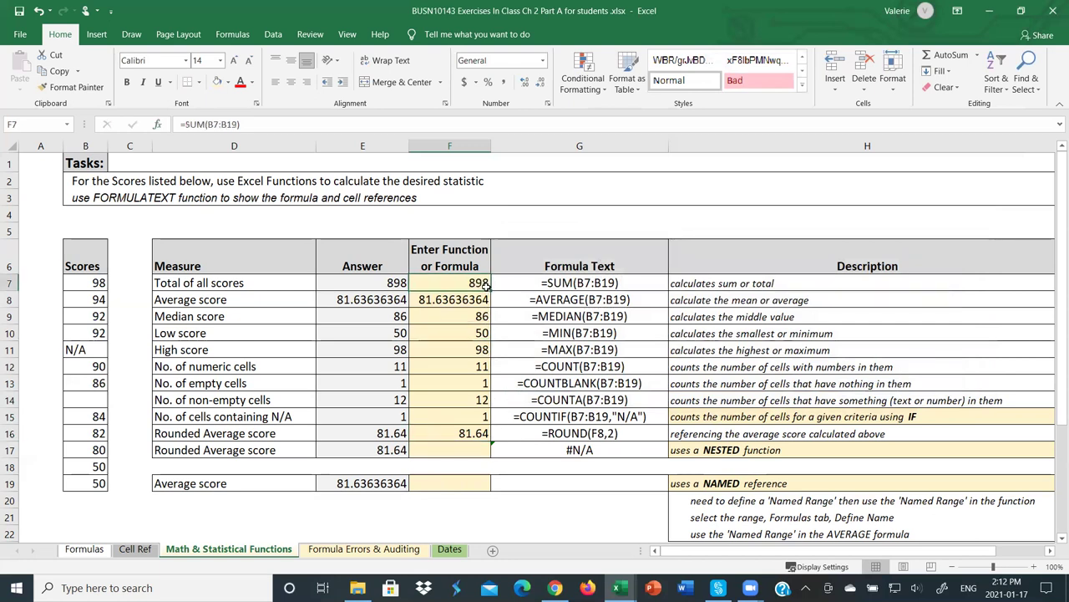
pyautogui.click(158, 125)
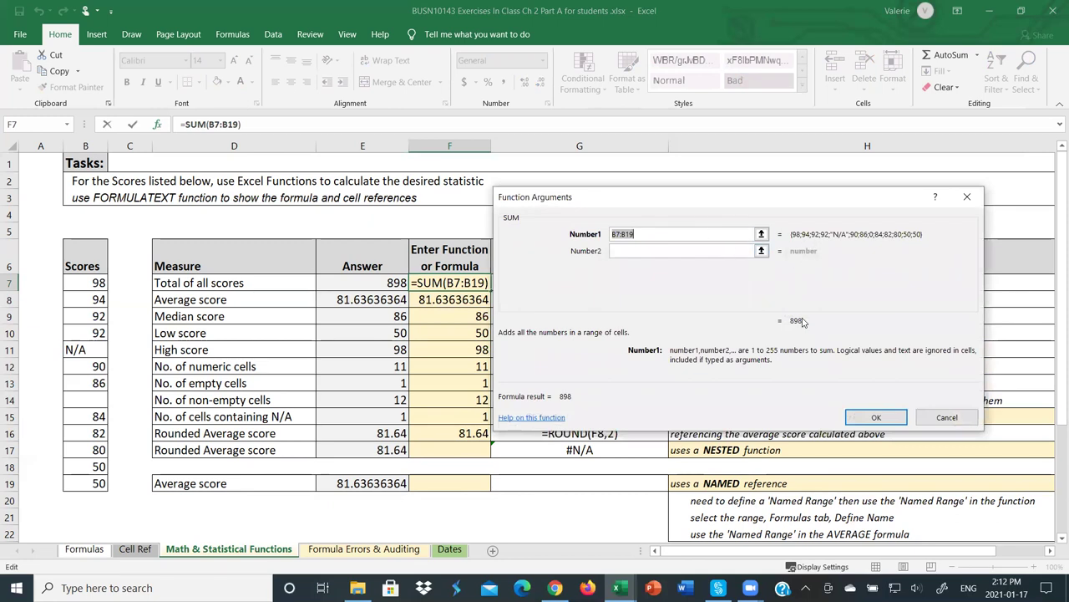
pyautogui.click(945, 417)
pyautogui.press('Down')
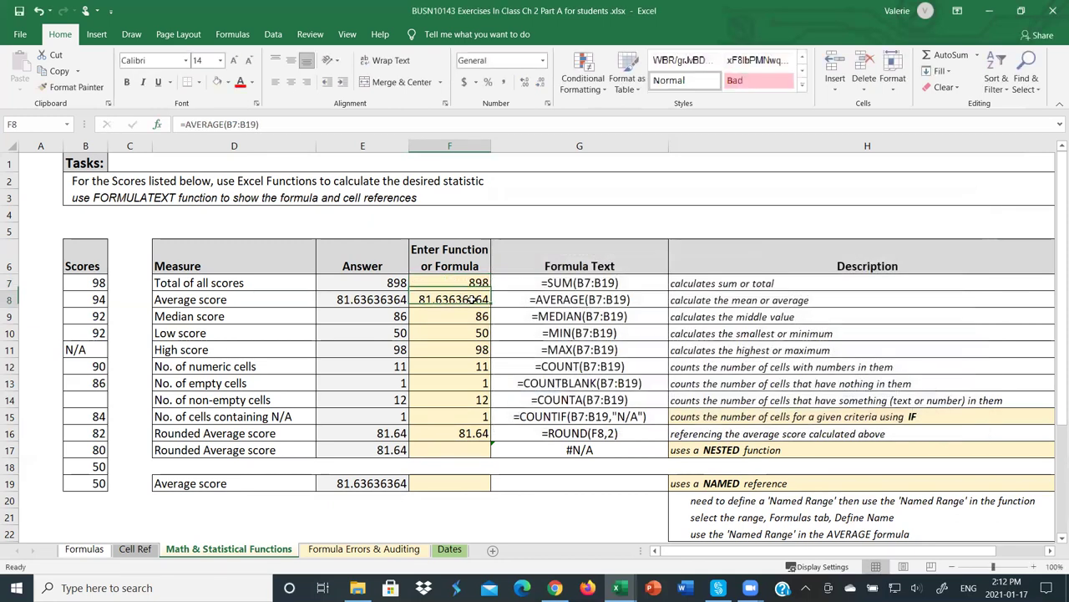
pyautogui.click(157, 125)
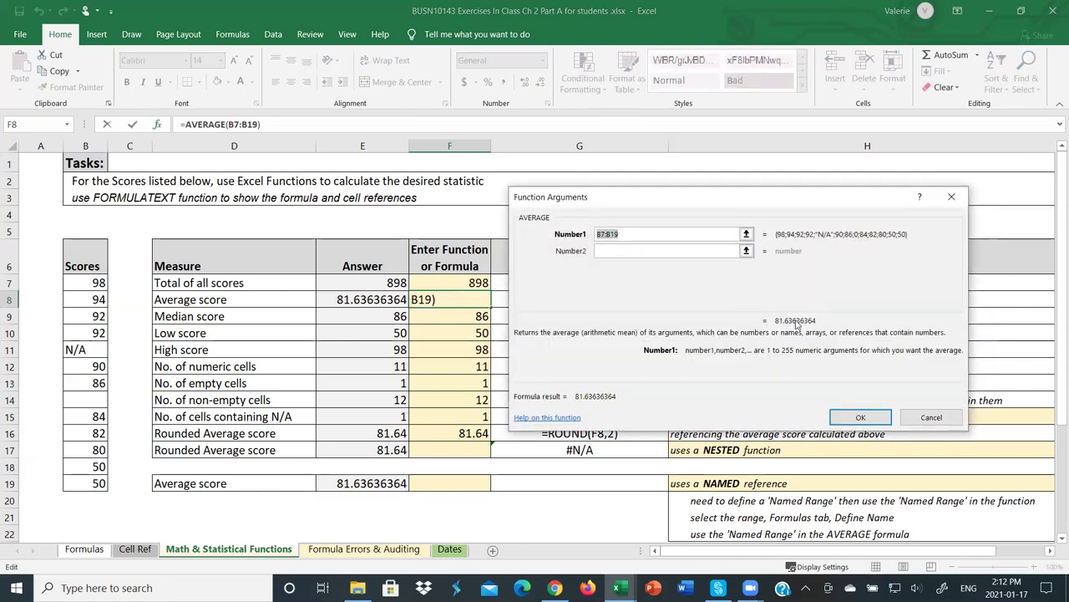
pyautogui.click(862, 417)
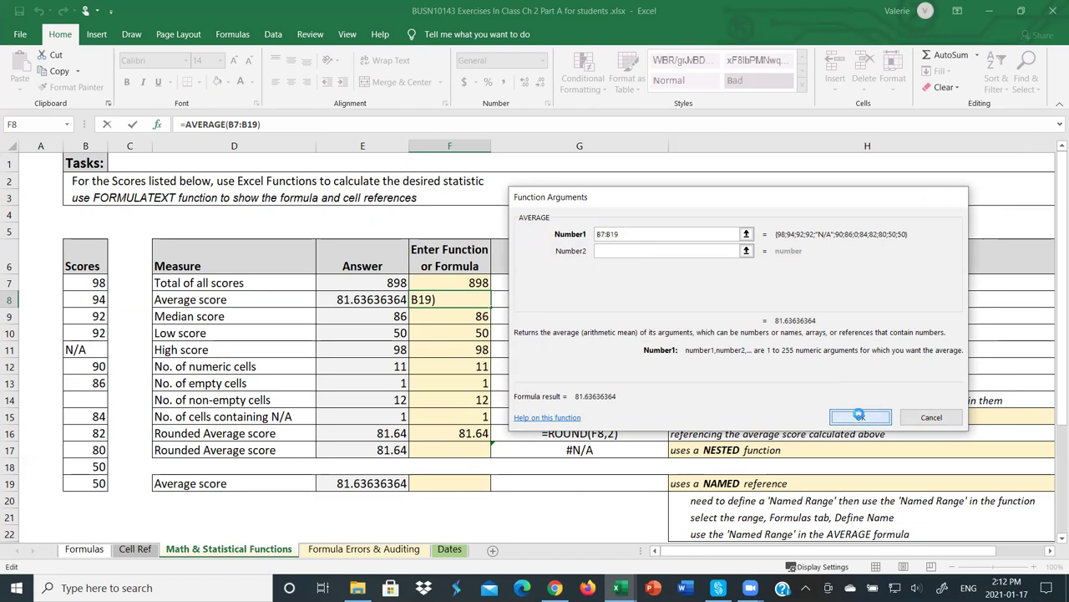
pyautogui.click(862, 417)
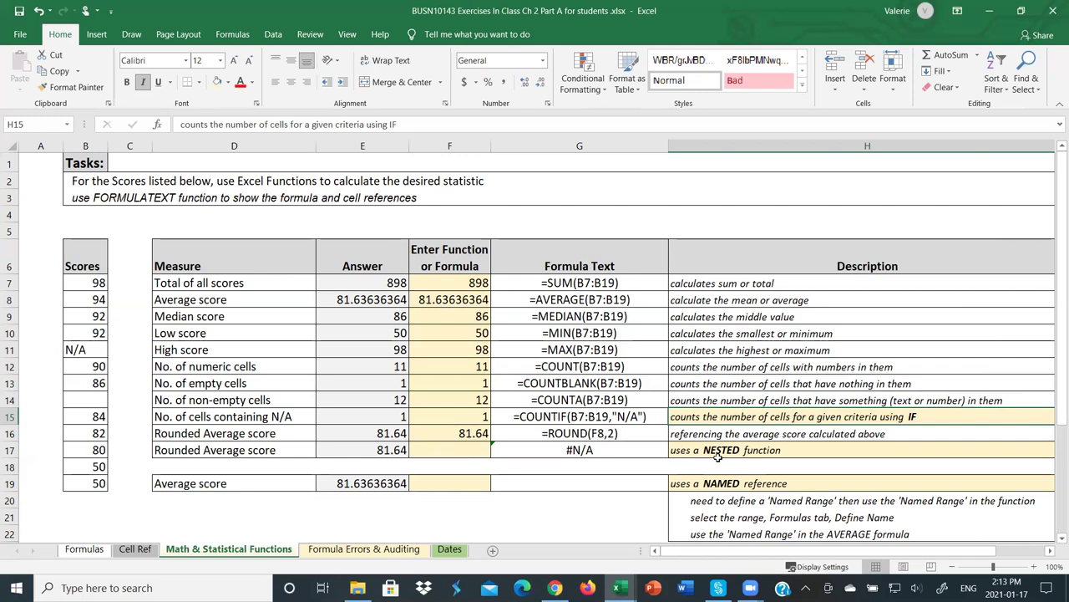
# - Enter an AVERAGE function over the scores B7:B19 in F17
pyautogui.click(466, 449)
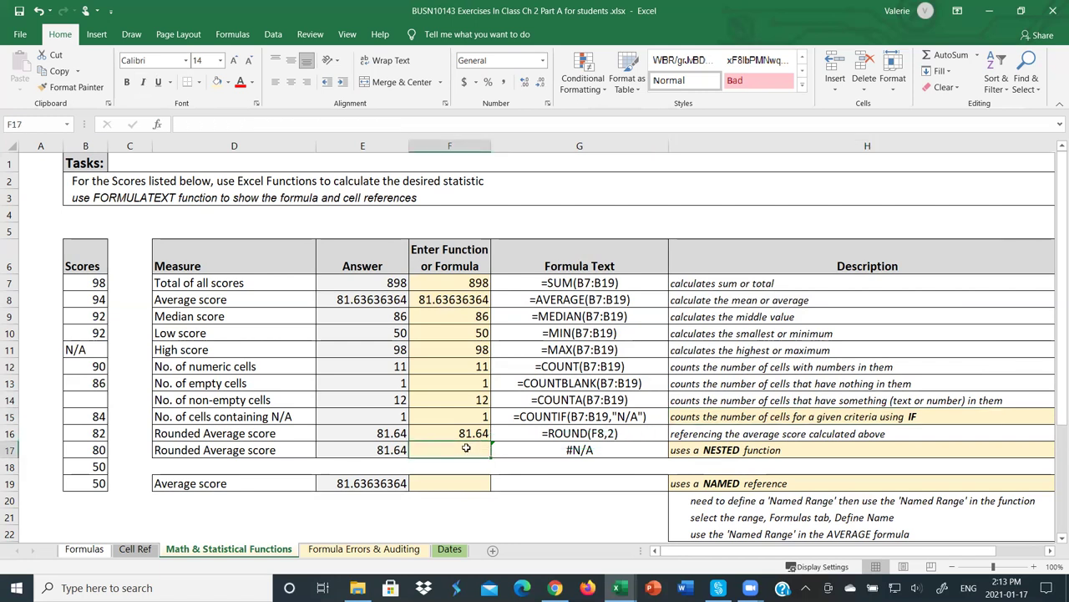
pyautogui.write('=aver')
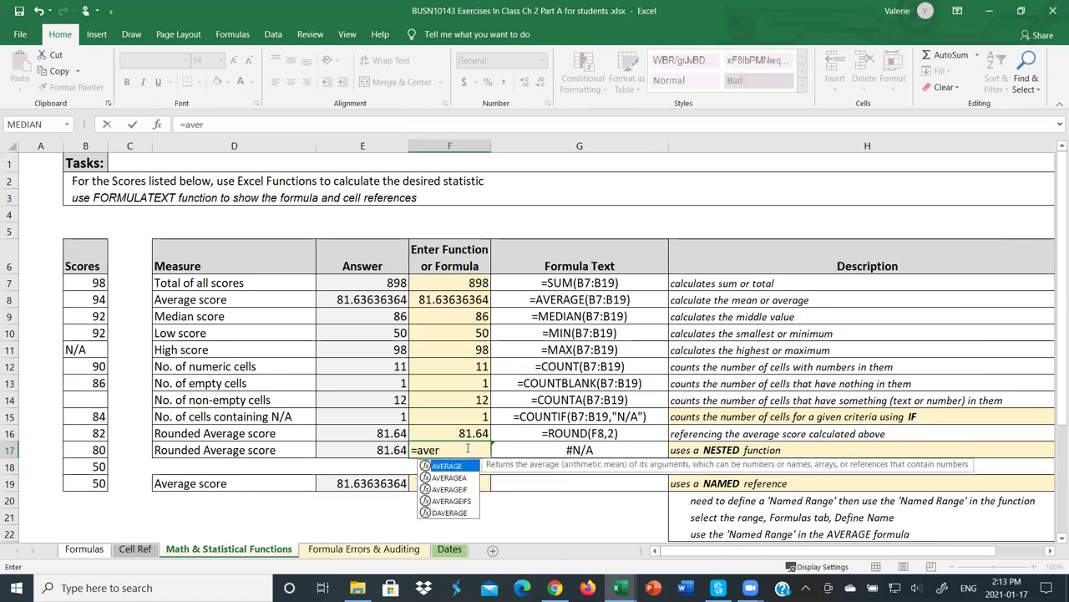
pyautogui.doubleClick(471, 466)
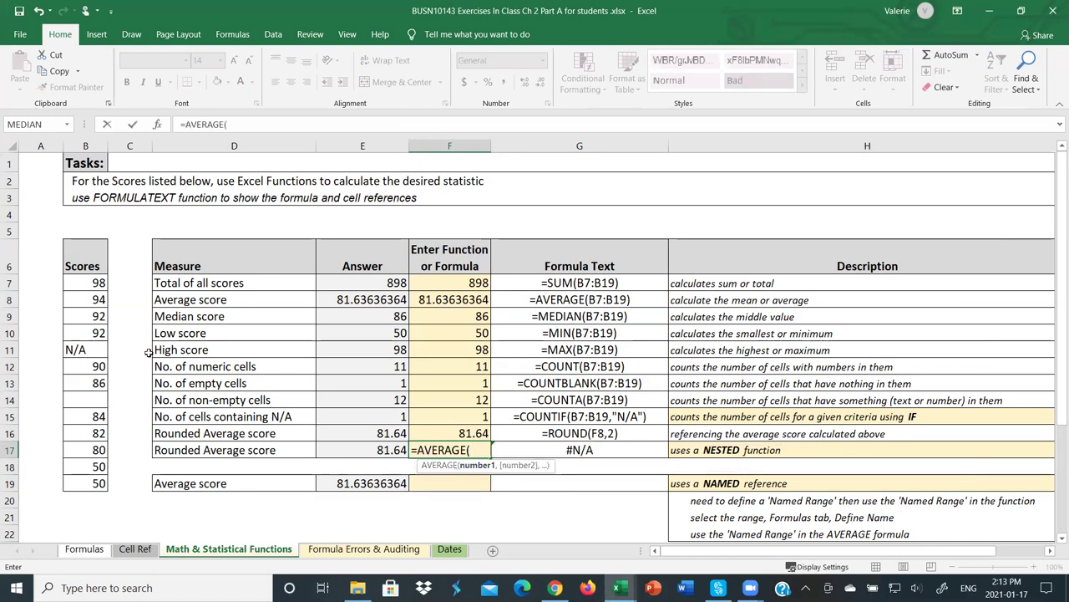
pyautogui.moveTo(90, 284); pyautogui.dragTo(106, 485)
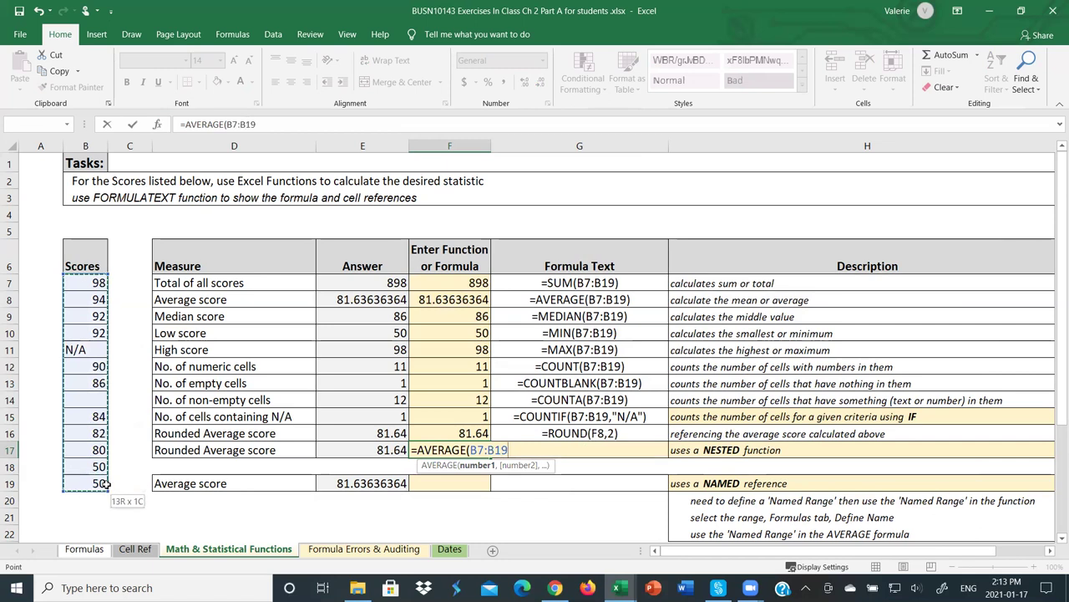
pyautogui.press('Return')
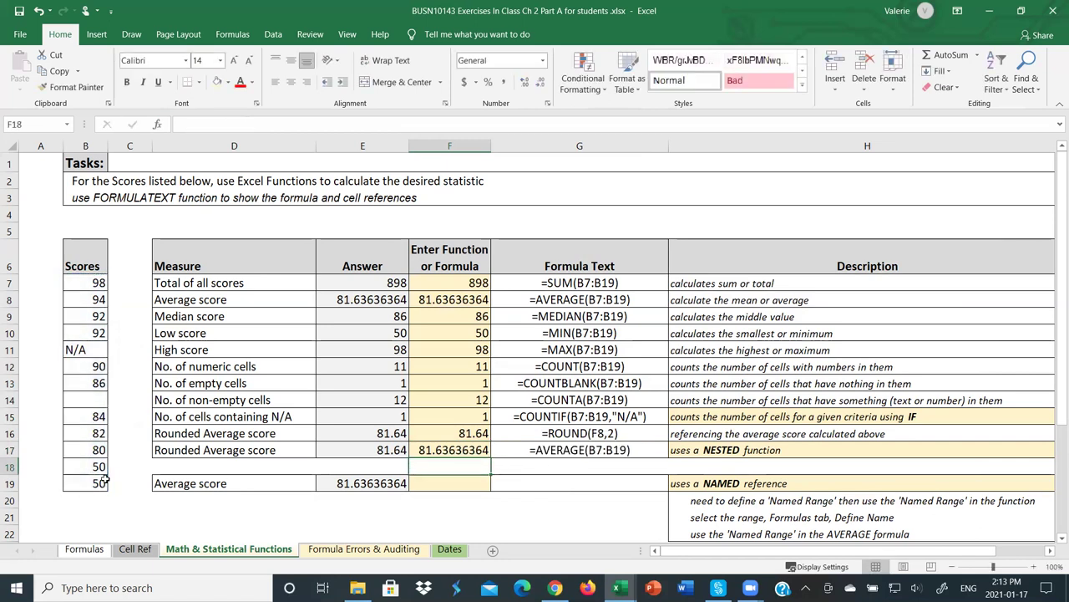
# - Nest the AVERAGE formula in F17 inside a ROUND function with 2 digits, giving =ROUND(AVERAGE(B7:B19),2)
pyautogui.click(470, 450)
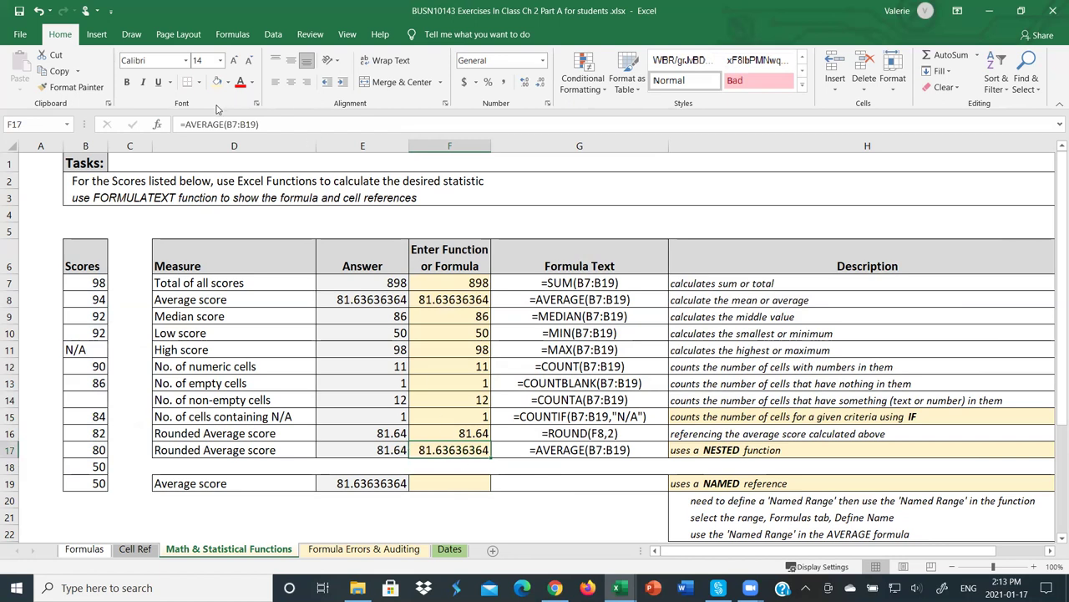
pyautogui.click(186, 124)
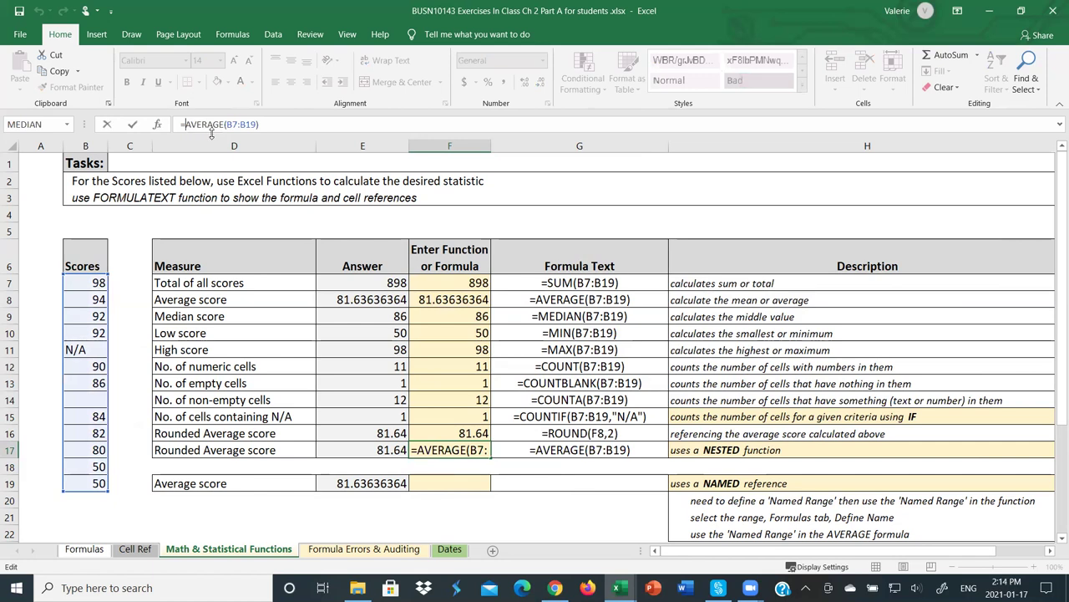
pyautogui.write('round')
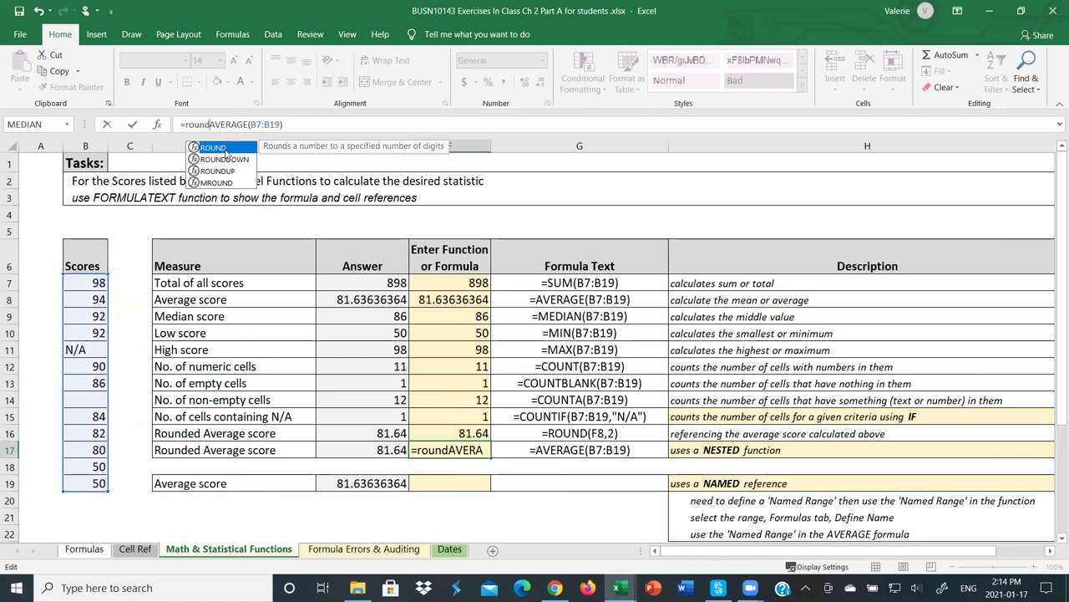
pyautogui.doubleClick(224, 149)
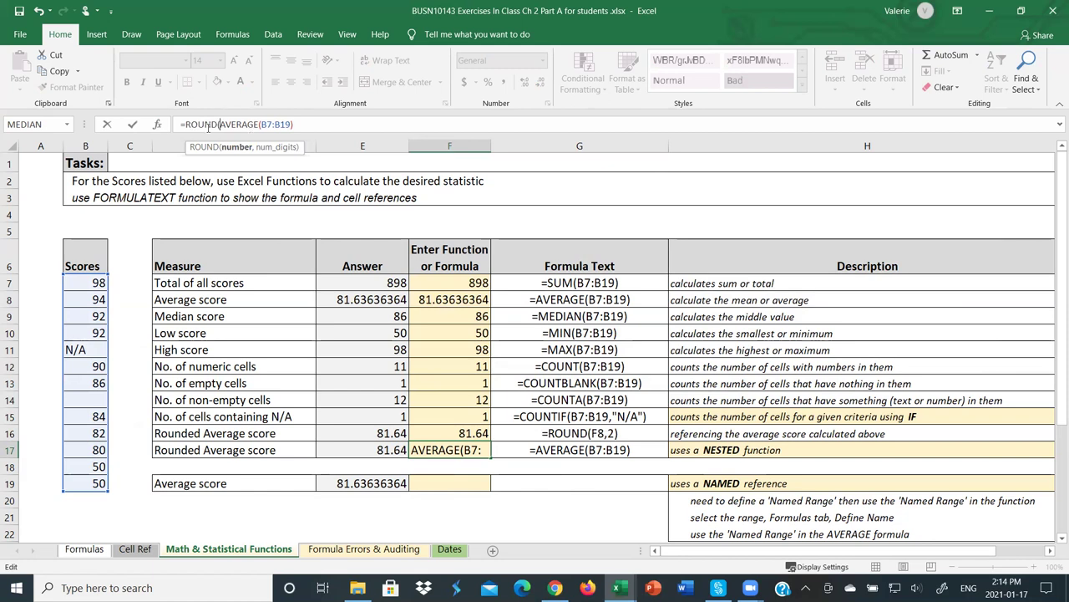
pyautogui.click(299, 123)
pyautogui.write(',')
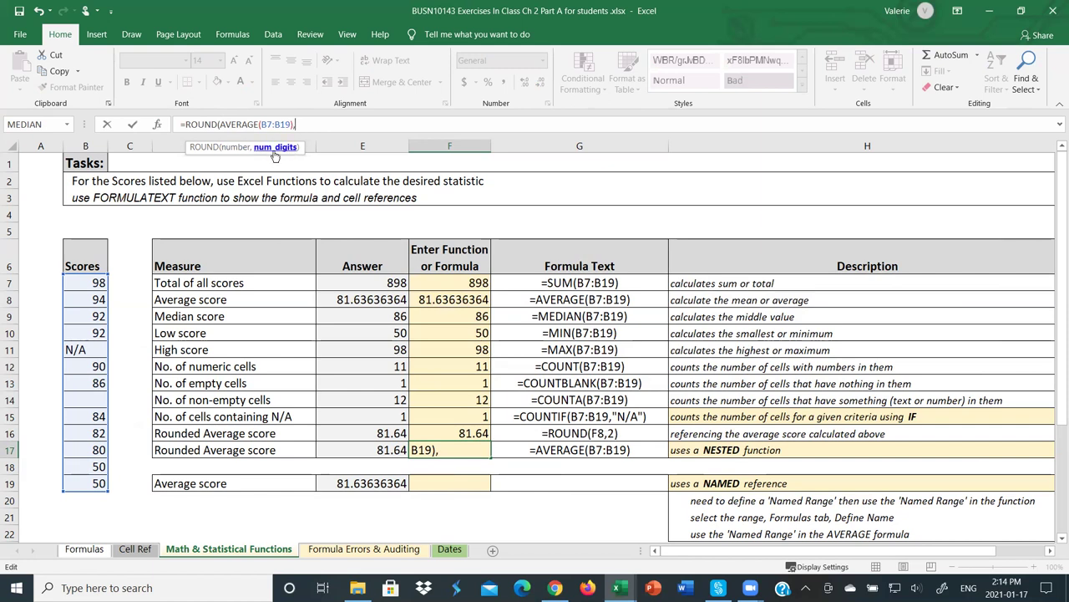
pyautogui.press('BackSpace')
pyautogui.write(',2)')
pyautogui.press('Return')
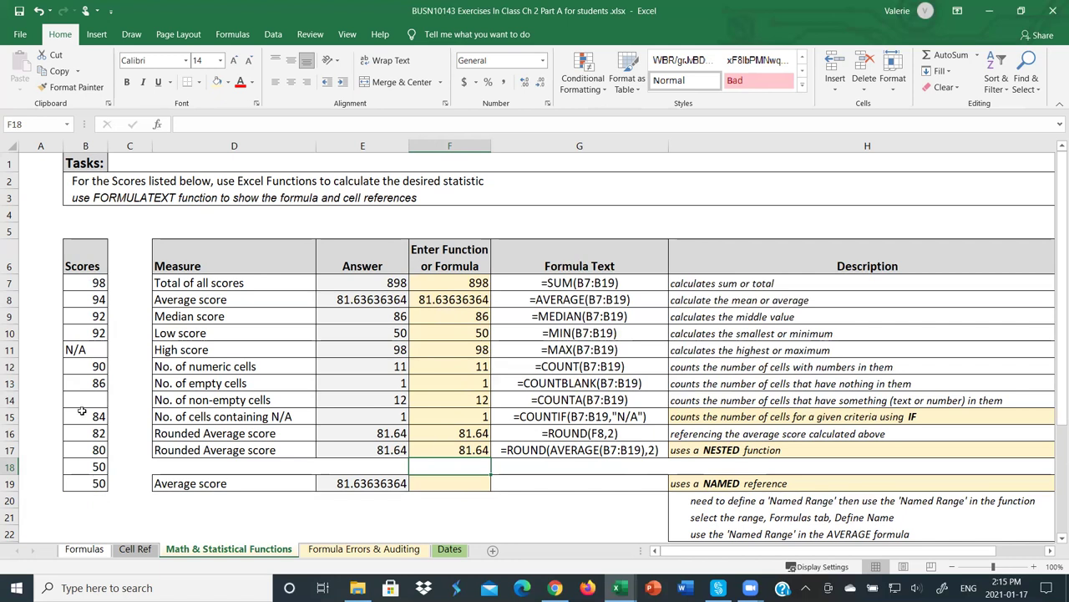
# - Define the named range Scores for cells B7:B19 with workbook scope
pyautogui.moveTo(83, 282); pyautogui.dragTo(85, 482)
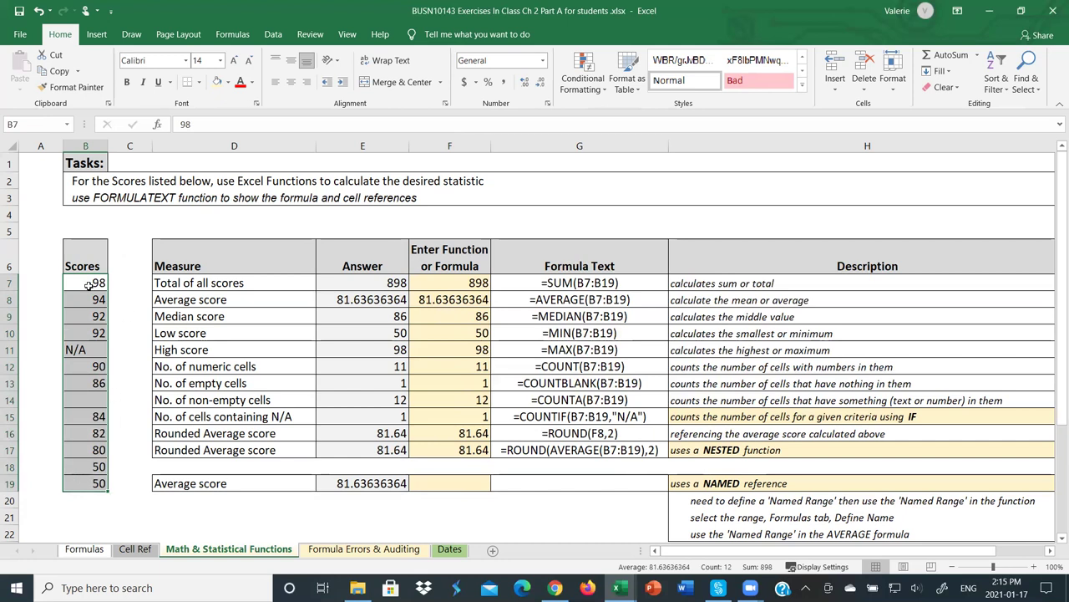
pyautogui.click(236, 34)
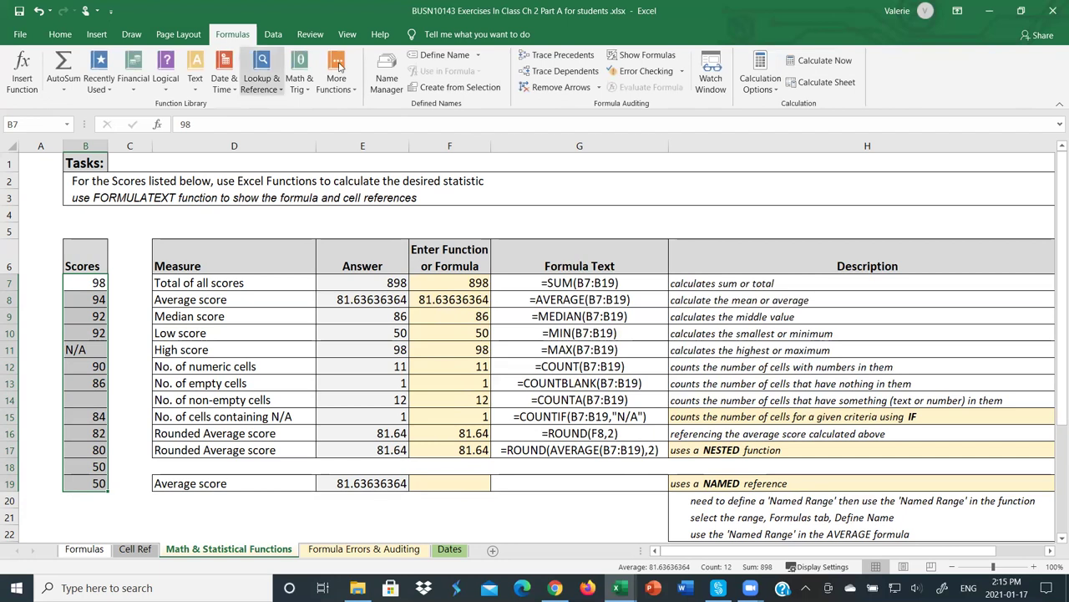
pyautogui.click(458, 56)
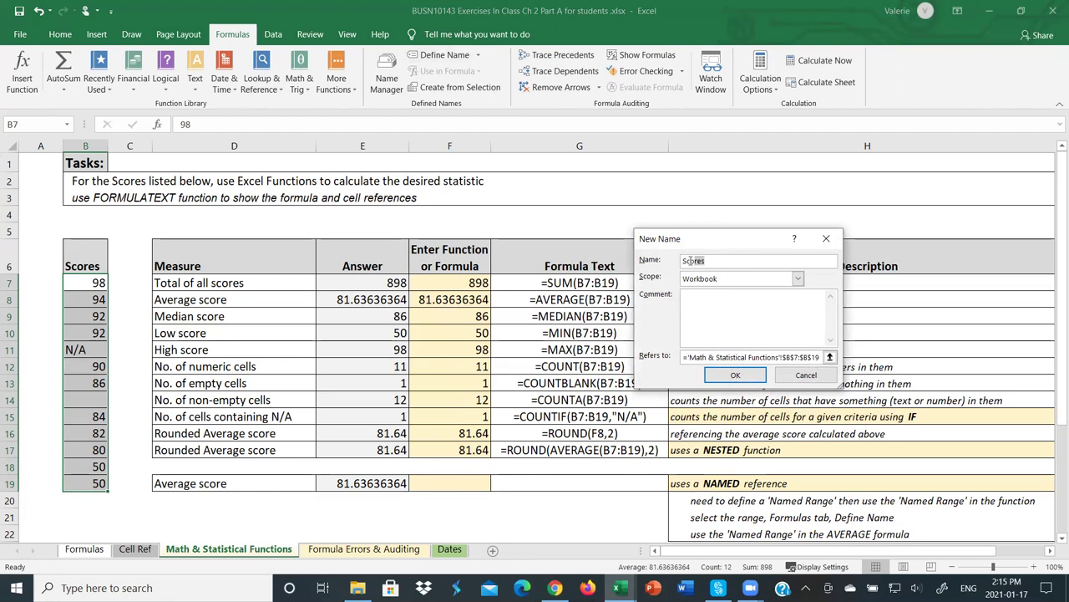
pyautogui.write('Scores')
pyautogui.click(742, 376)
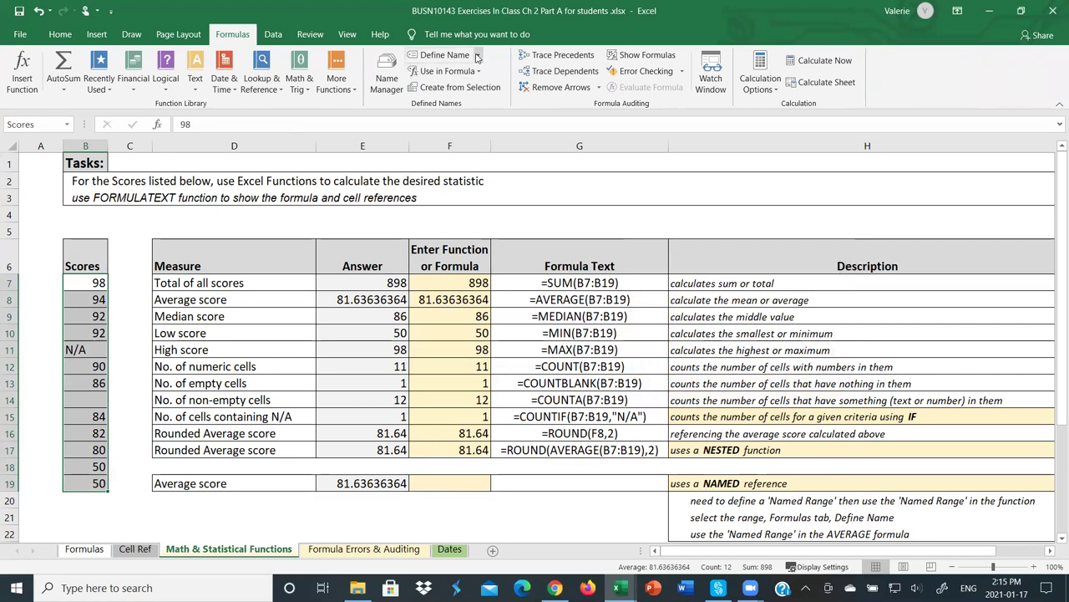
# - Review the Scores entry in the Name Manager and the defined names available for use in formulas
pyautogui.click(387, 77)
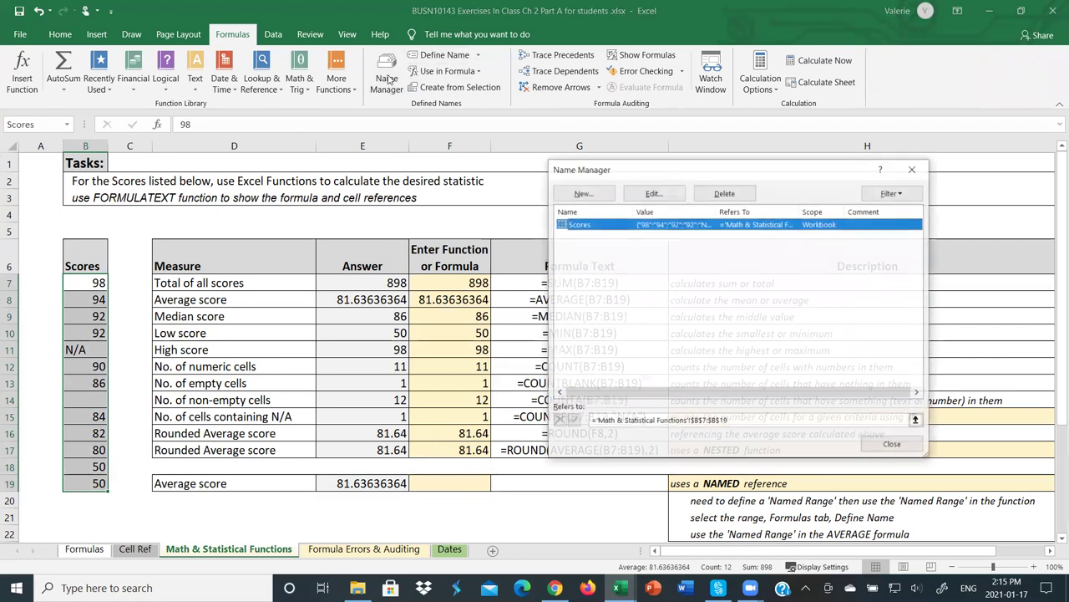
pyautogui.click(612, 259)
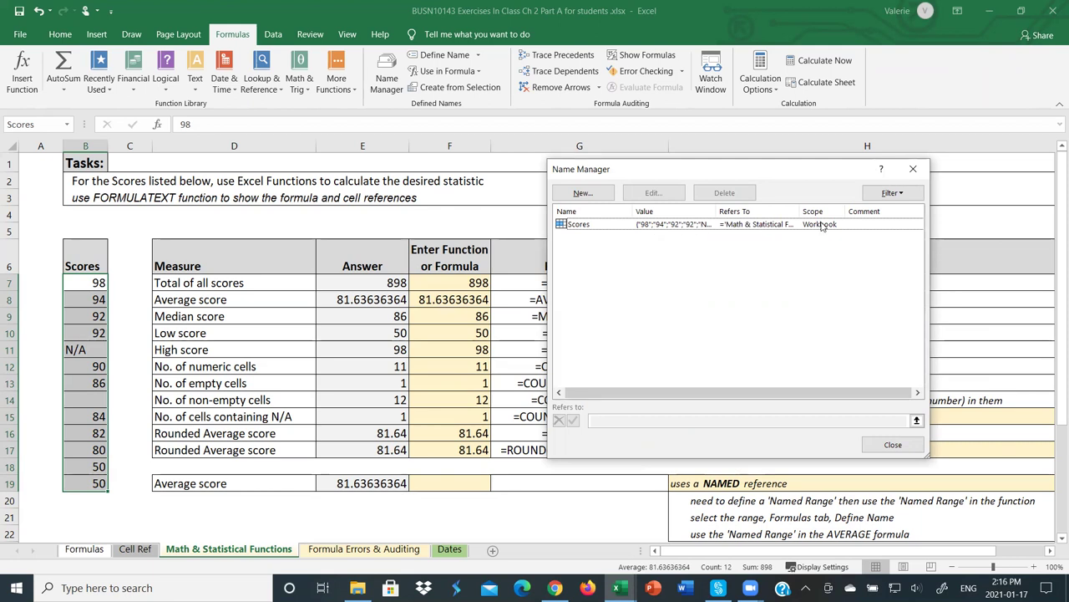
pyautogui.click(898, 446)
pyautogui.click(475, 72)
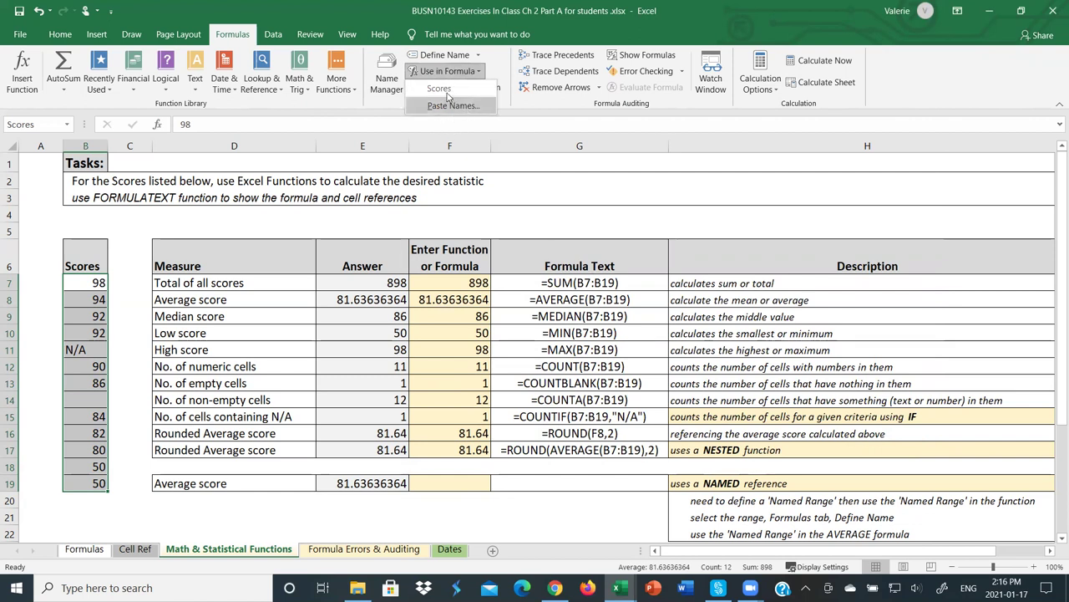
pyautogui.click(547, 185)
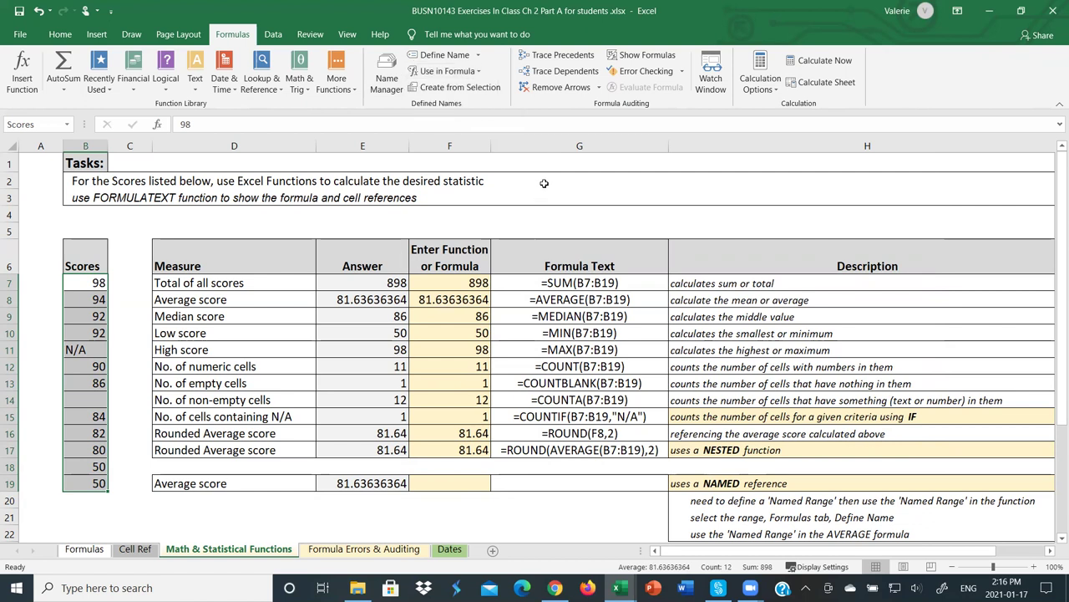
# - Begin an AVERAGE function in F19 for the average score
pyautogui.click(486, 480)
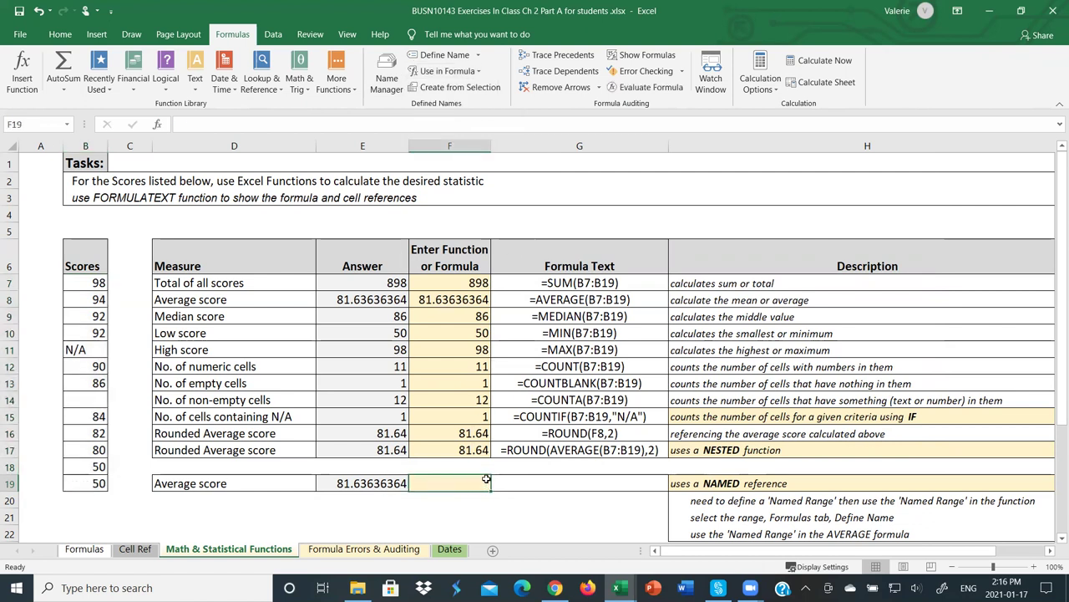
pyautogui.write('=aver')
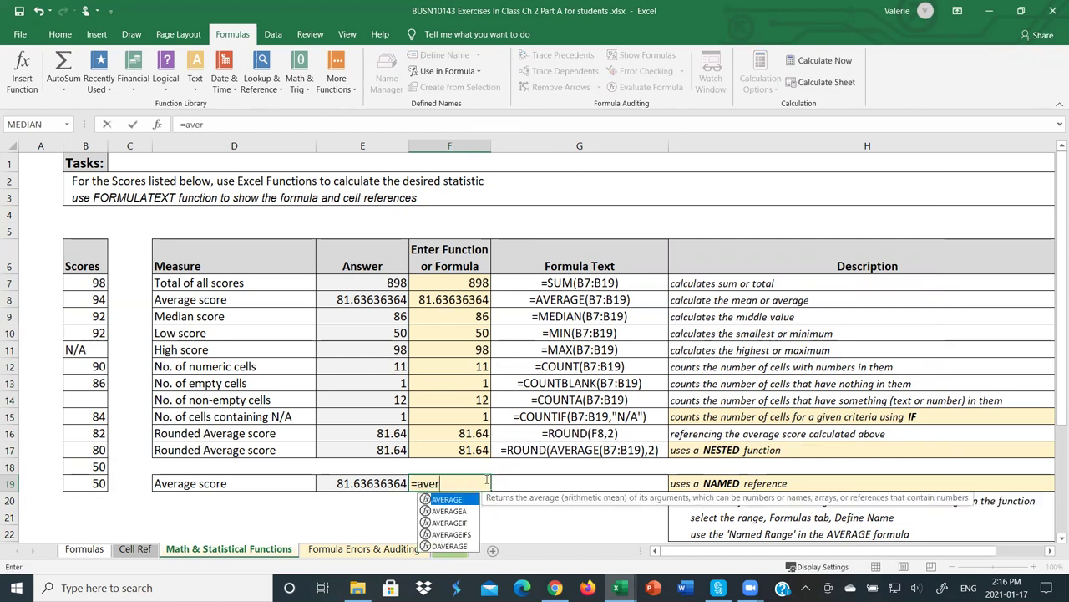
pyautogui.doubleClick(457, 499)
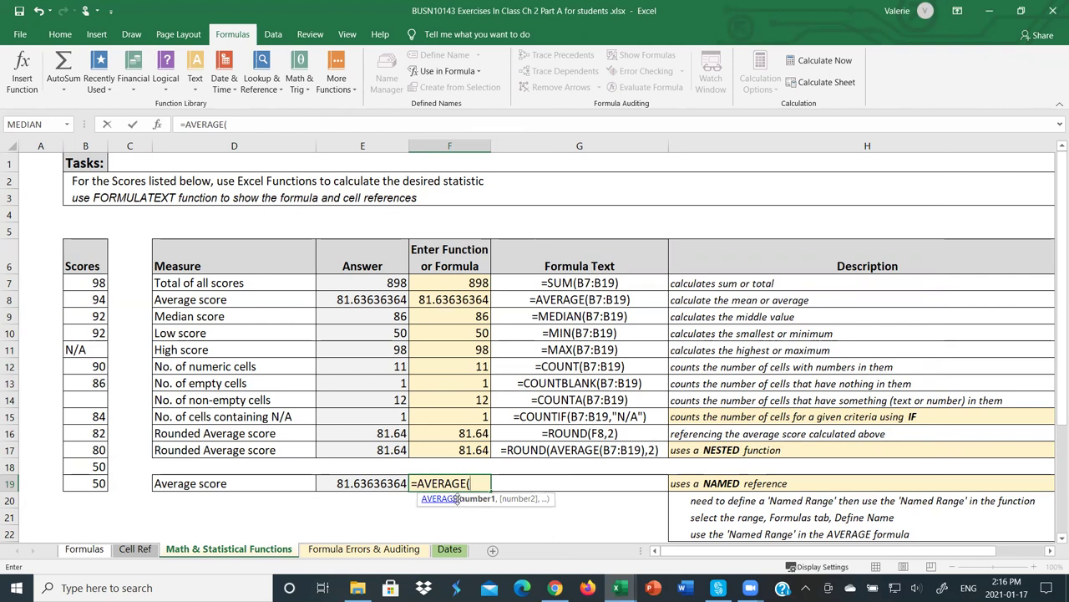
pyautogui.write('score')
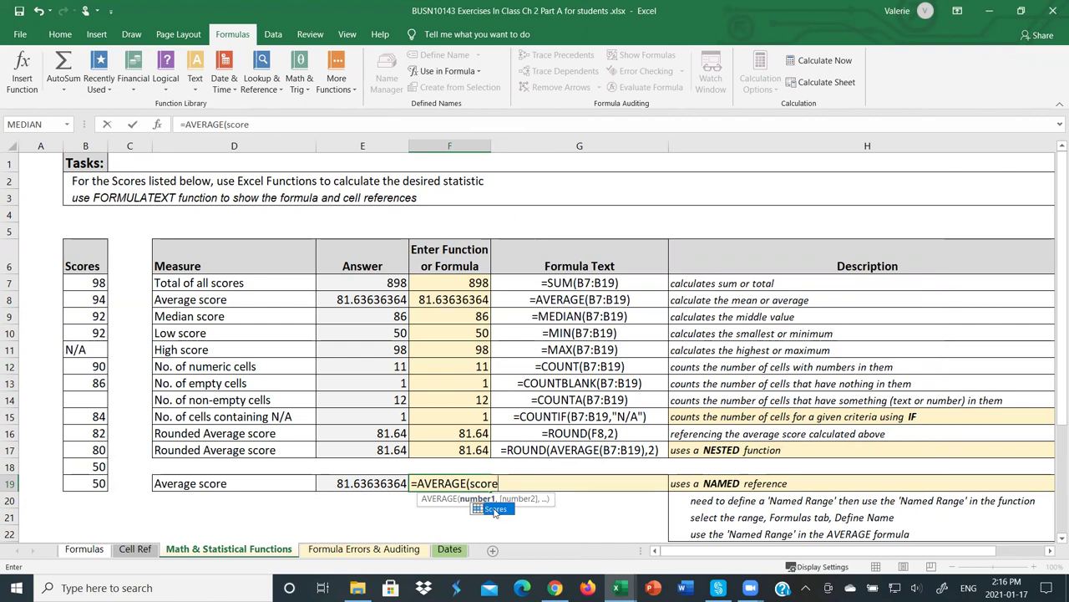
pyautogui.press('BackSpace')
pyautogui.press('BackSpace')
pyautogui.press('BackSpace')
pyautogui.press('BackSpace')
pyautogui.press('BackSpace')
pyautogui.press('BackSpace')
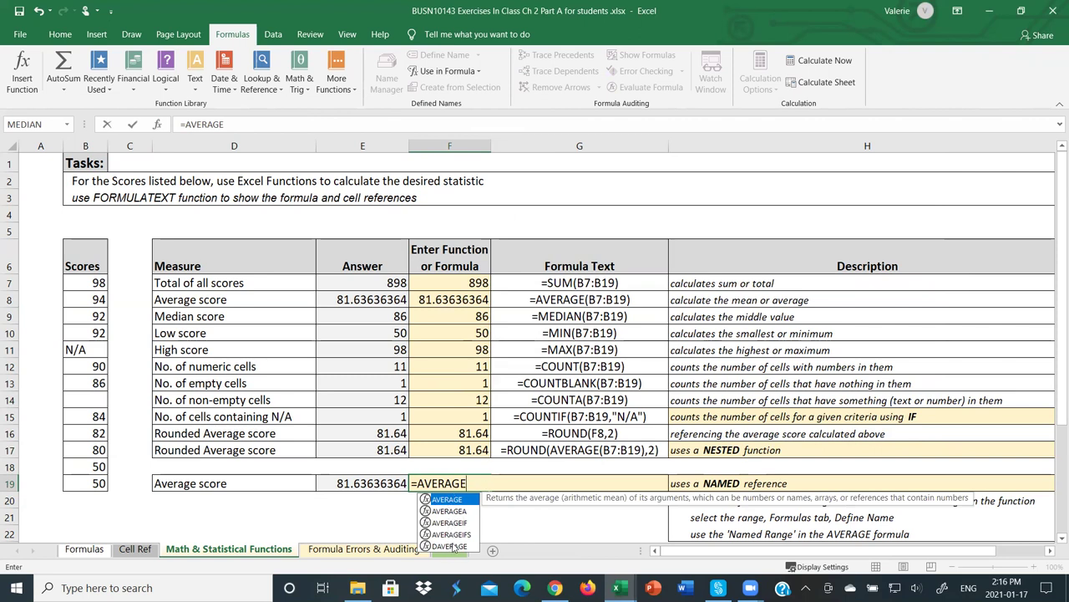
pyautogui.write('(')
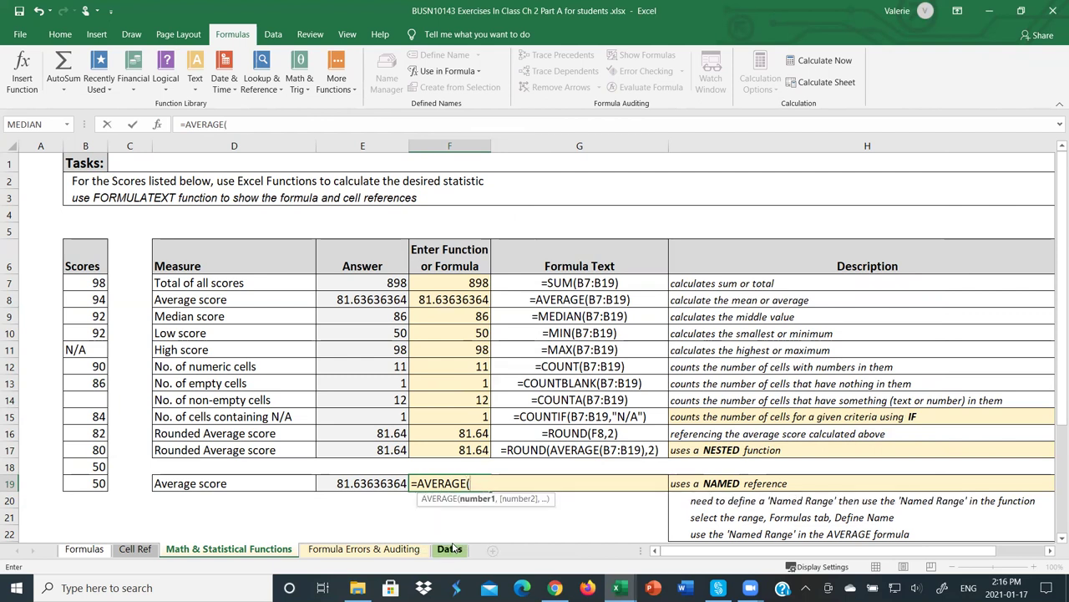
pyautogui.write('sc')
pyautogui.doubleClick(496, 509)
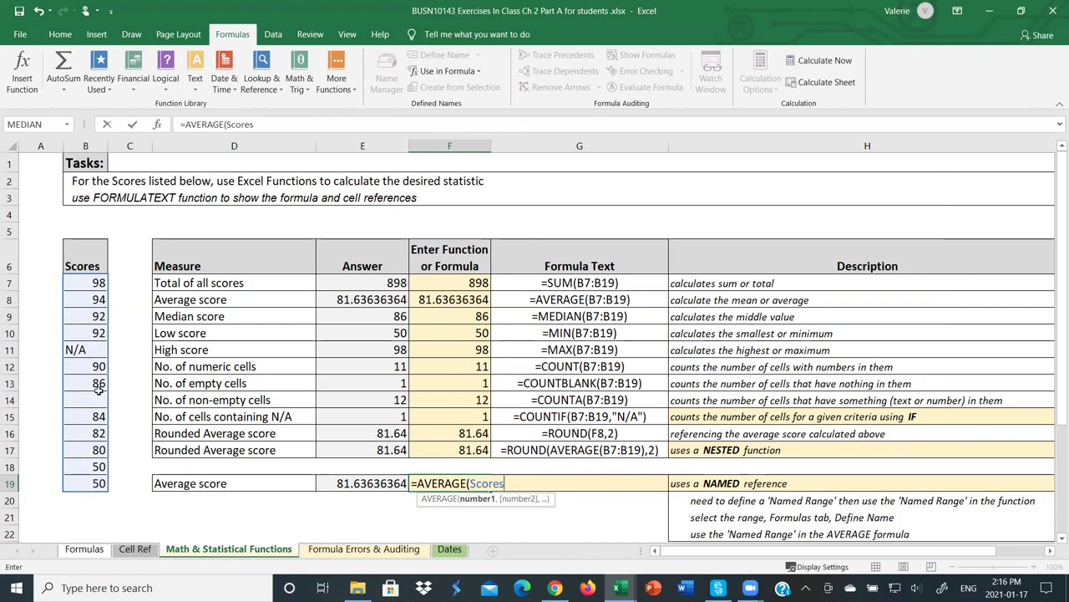
pyautogui.press('BackSpace')
pyautogui.press('BackSpace')
pyautogui.press('BackSpace')
pyautogui.press('BackSpace')
pyautogui.press('BackSpace')
pyautogui.press('BackSpace')
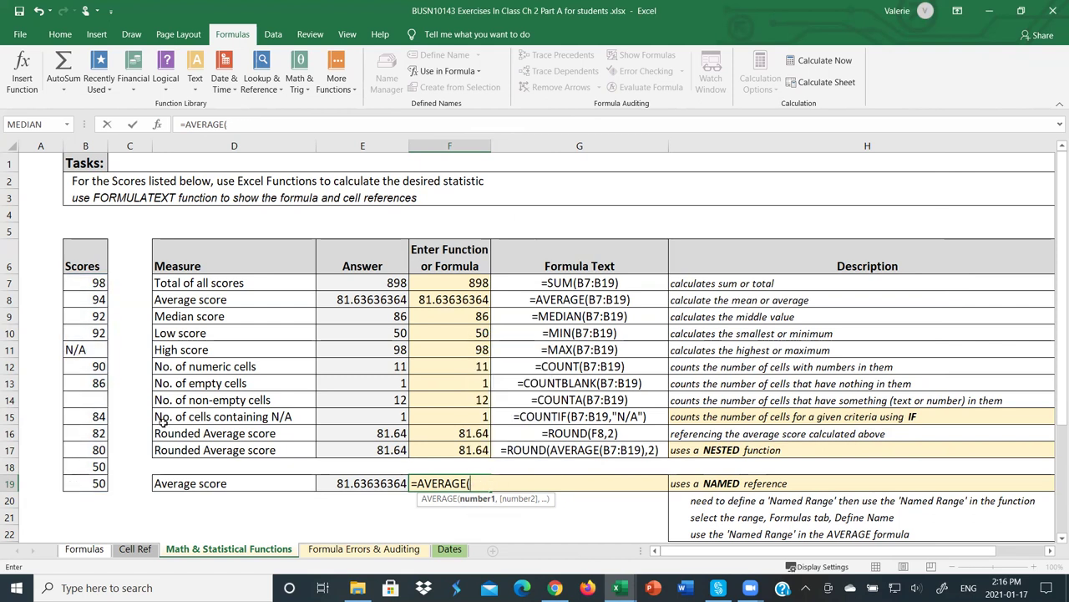
# - Complete the F19 formula with the named range Scores as its argument, giving =AVERAGE(Scores)
pyautogui.write('sc')
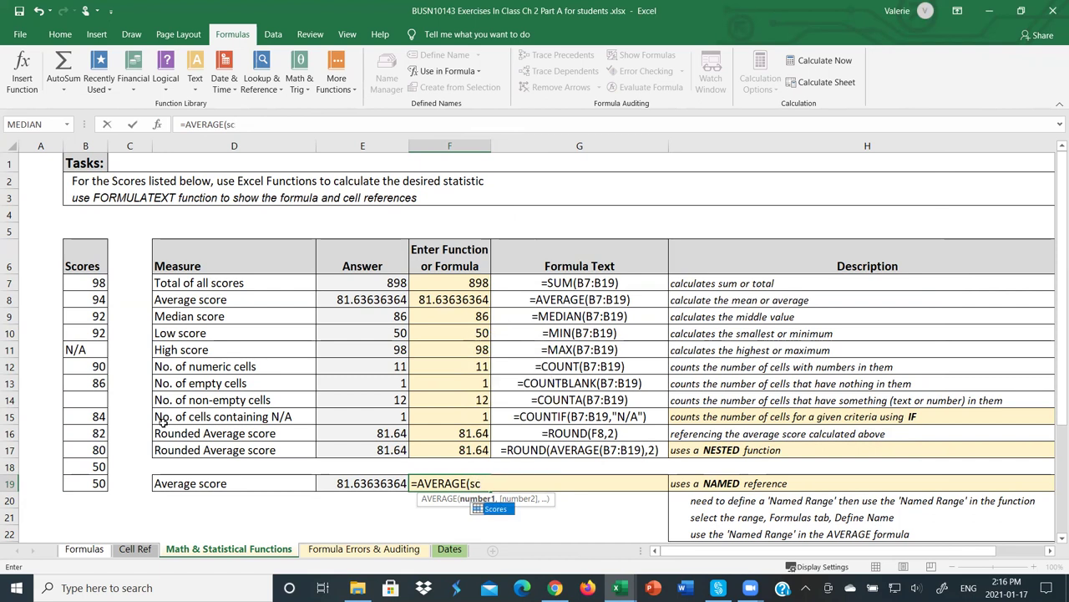
pyautogui.doubleClick(496, 508)
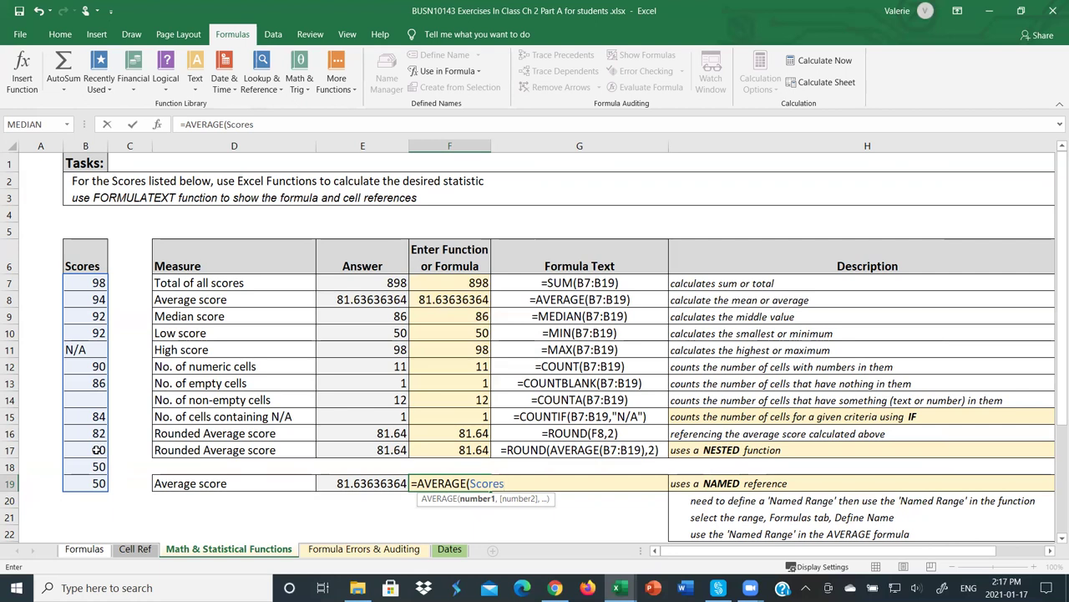
pyautogui.write(')')
pyautogui.press('Return')
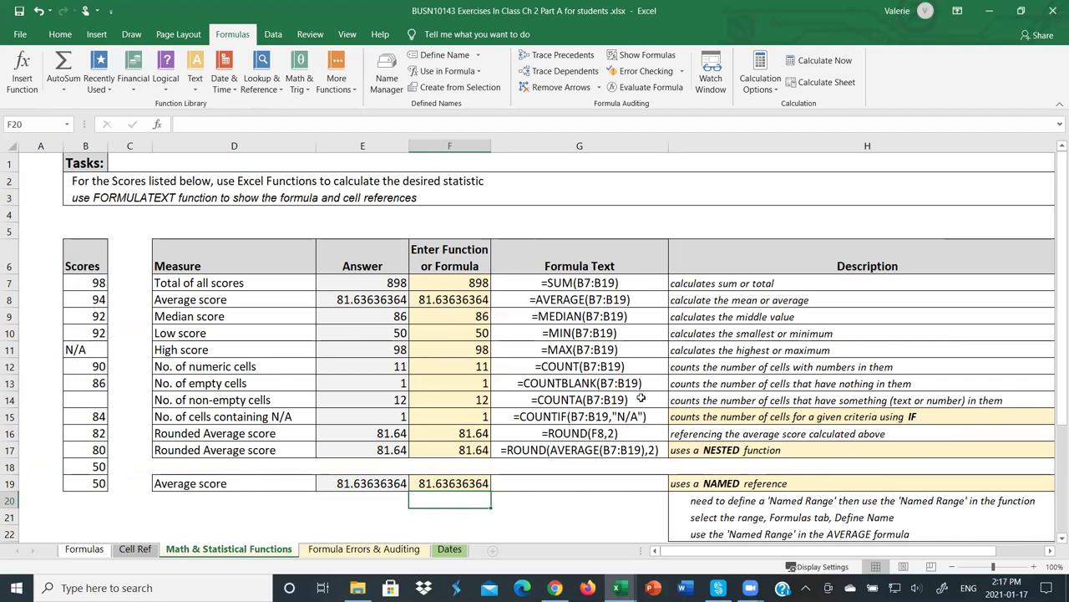
# - Calculate the average house cost in F28 from cells E31:E33 of the Cell Ref sheet, using =AVERAGE('Cell Ref'!E31:E33)
pyautogui.scroll(-4, 640, 398)
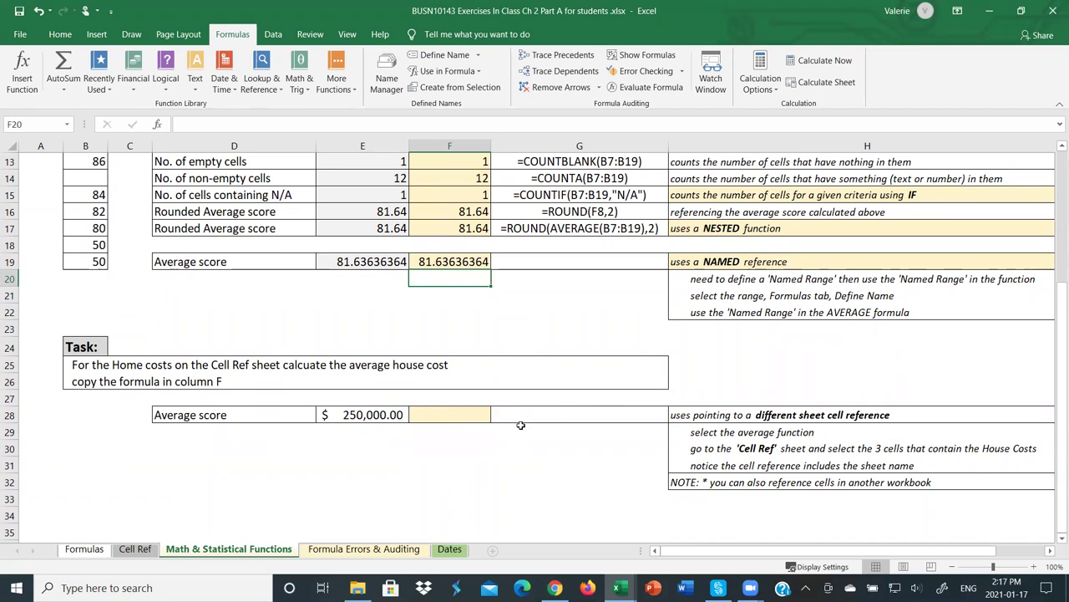
pyautogui.click(469, 414)
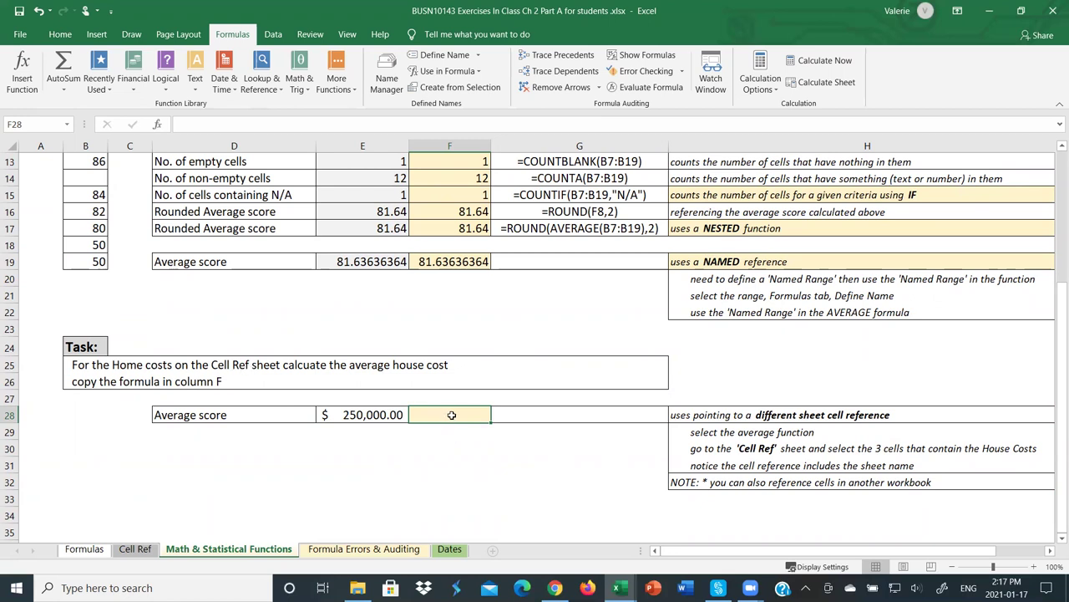
pyautogui.write('=')
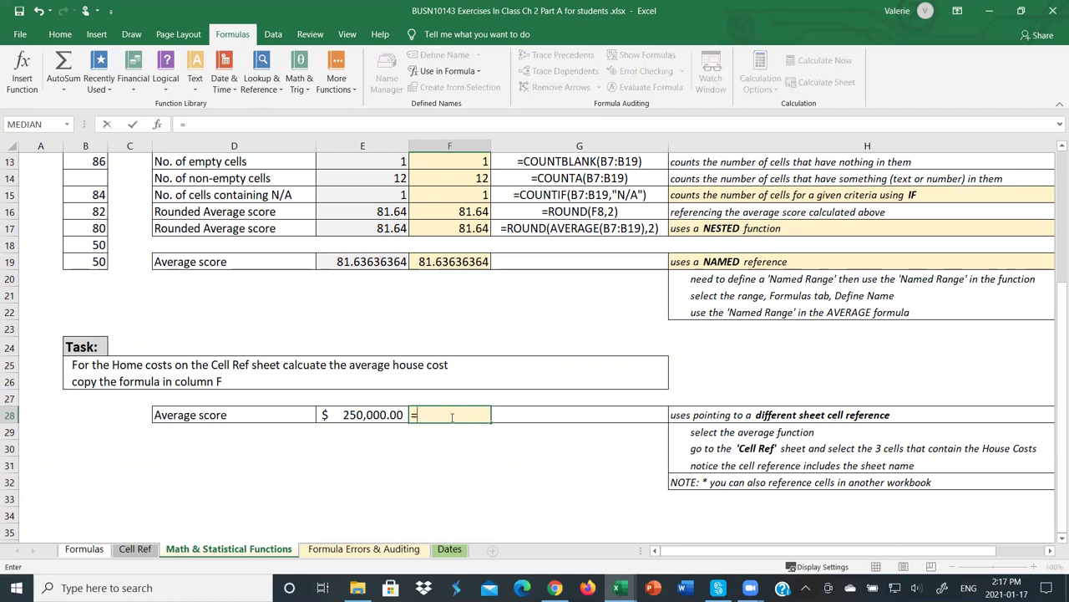
pyautogui.write('aver')
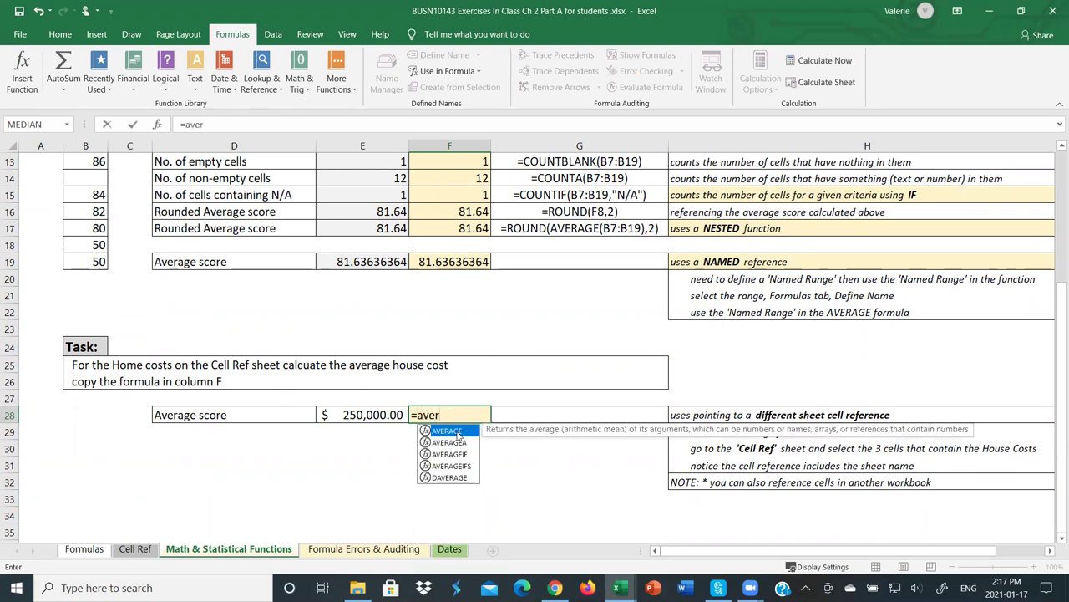
pyautogui.doubleClick(457, 430)
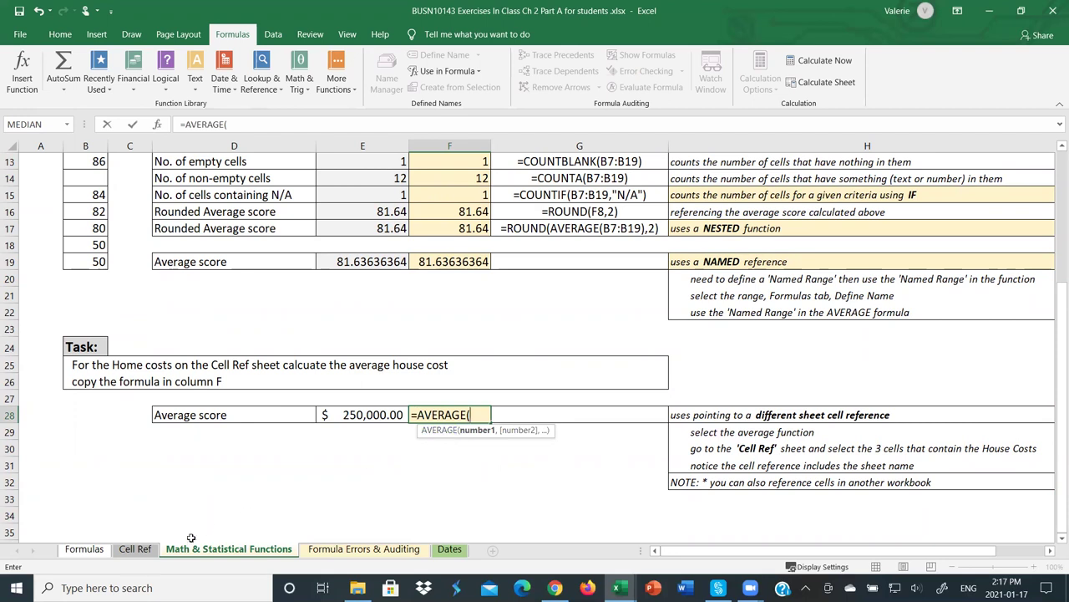
pyautogui.click(135, 549)
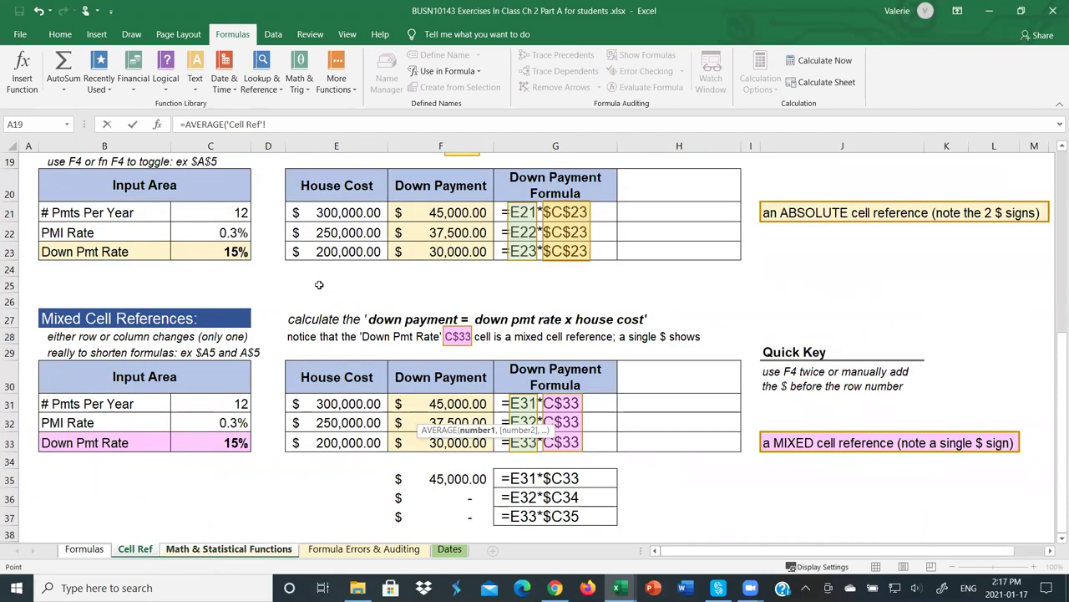
pyautogui.moveTo(341, 403); pyautogui.dragTo(339, 444)
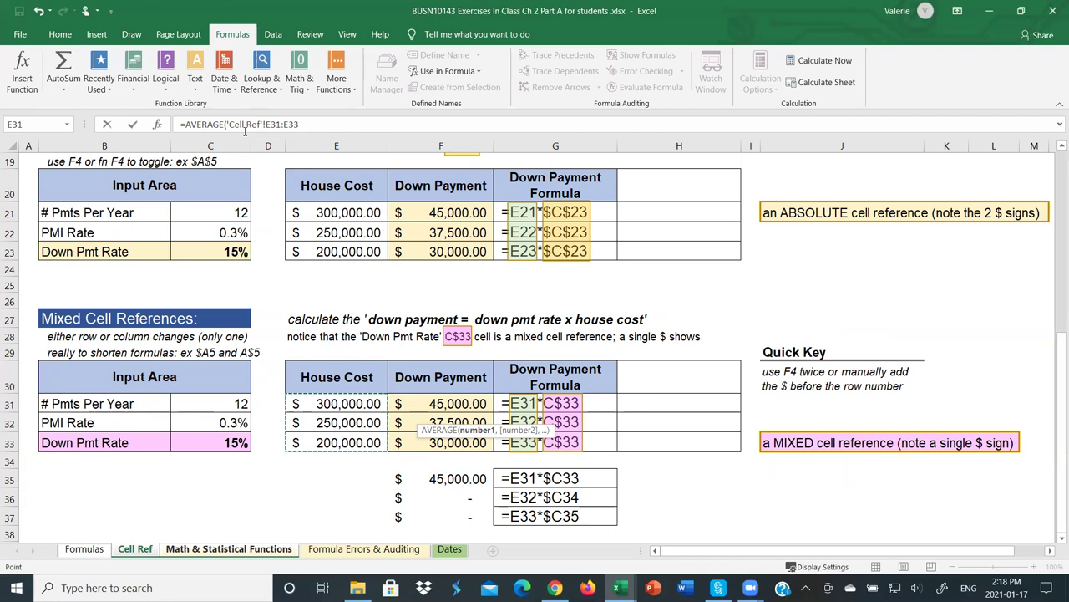
pyautogui.click(307, 125)
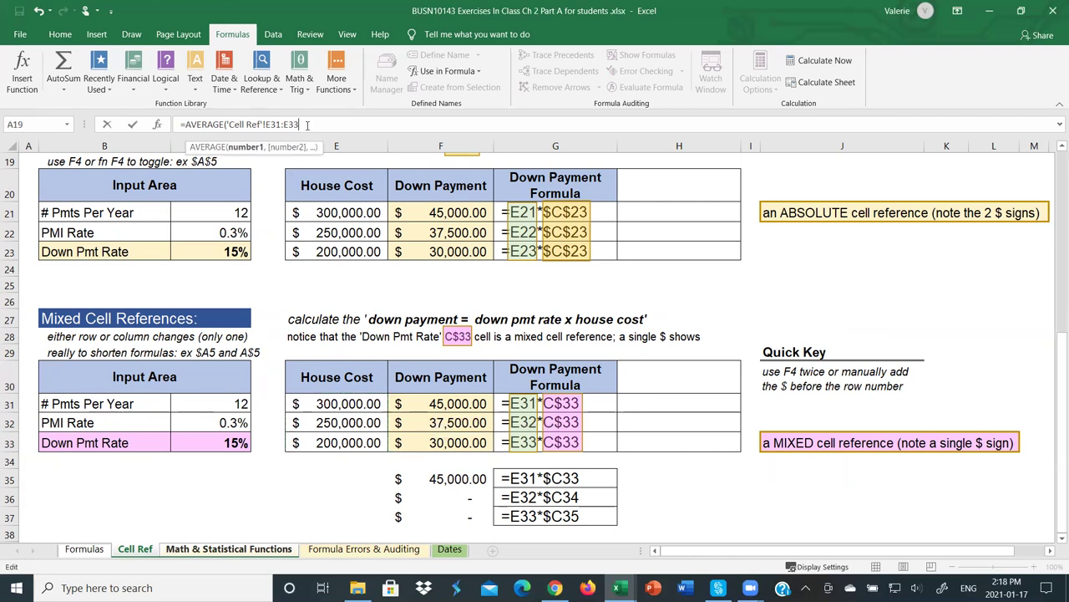
pyautogui.write(')')
pyautogui.press('Return')
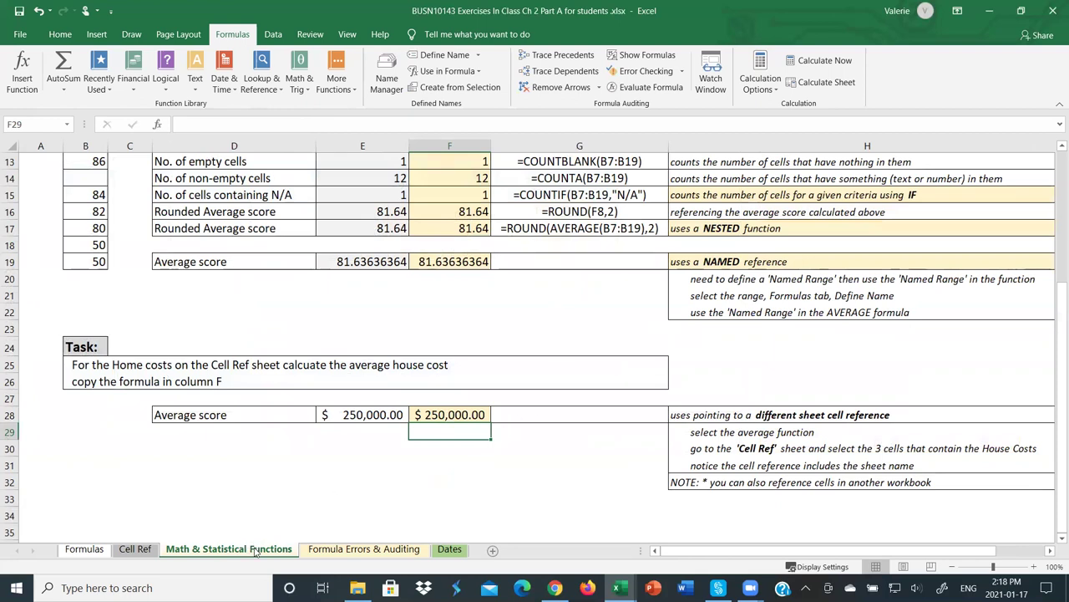
pyautogui.click(468, 414)
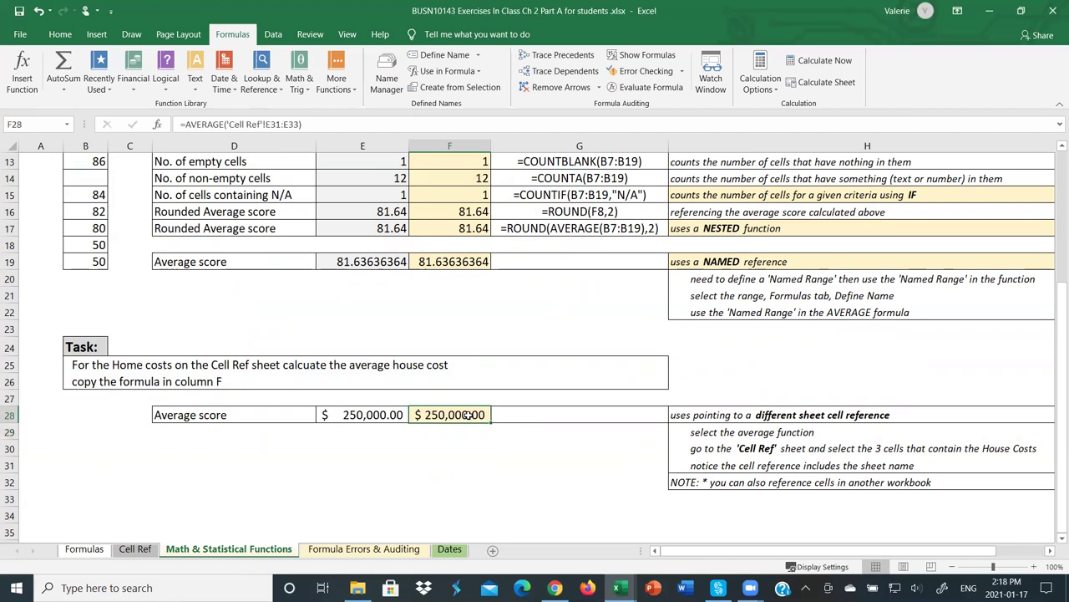
# - Copy the FORMULATEXT formula from G17 into G19 and G28
pyautogui.click(592, 228)
pyautogui.hotkey('ctrl', 'c')
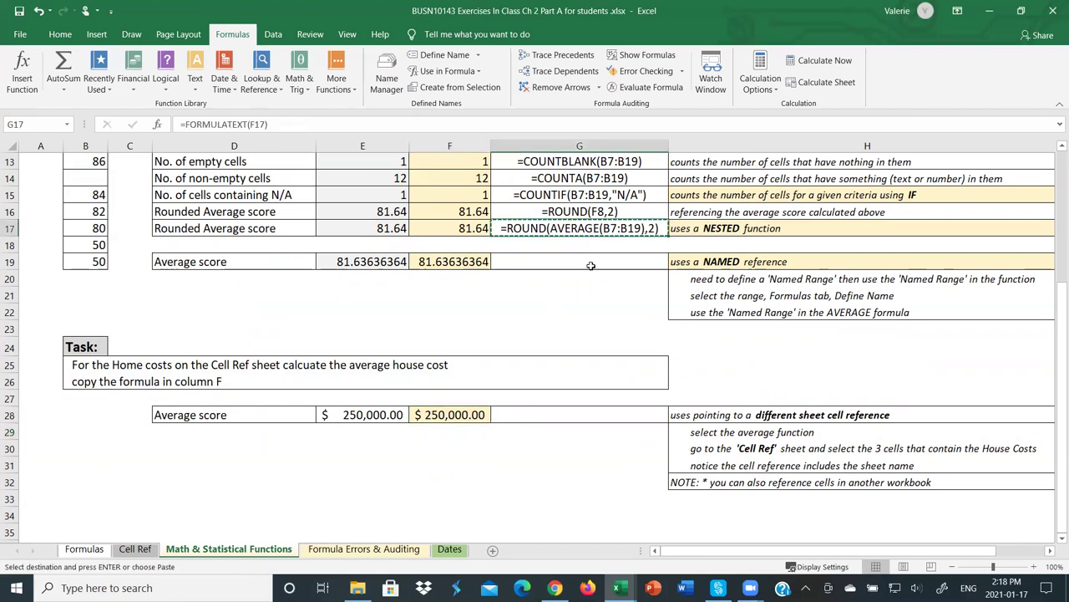
pyautogui.click(590, 262)
pyautogui.hotkey('ctrl', 'v')
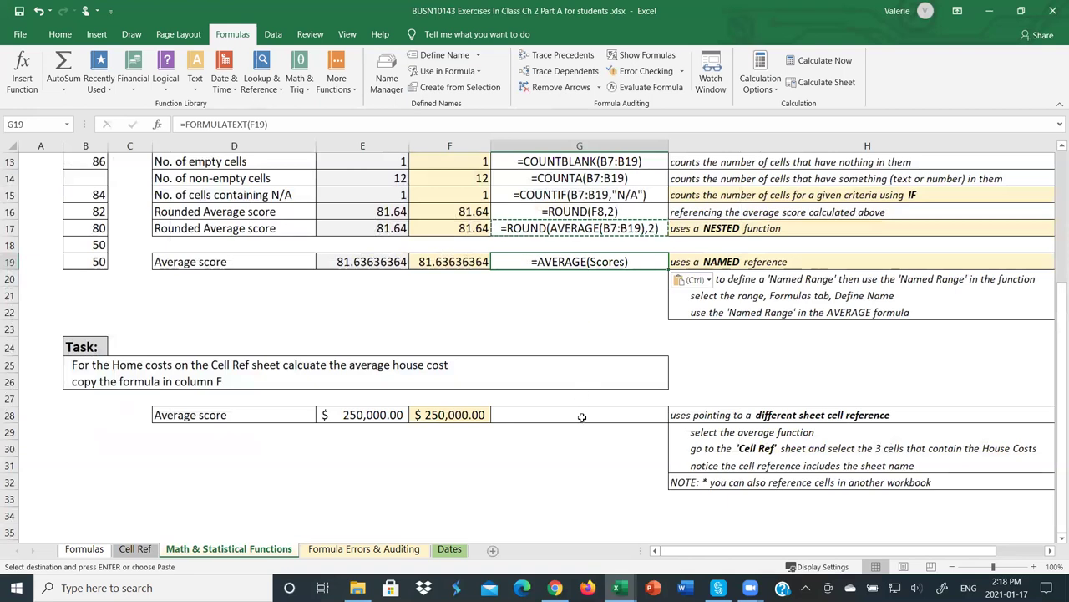
pyautogui.click(582, 415)
pyautogui.hotkey('ctrl', 'v')
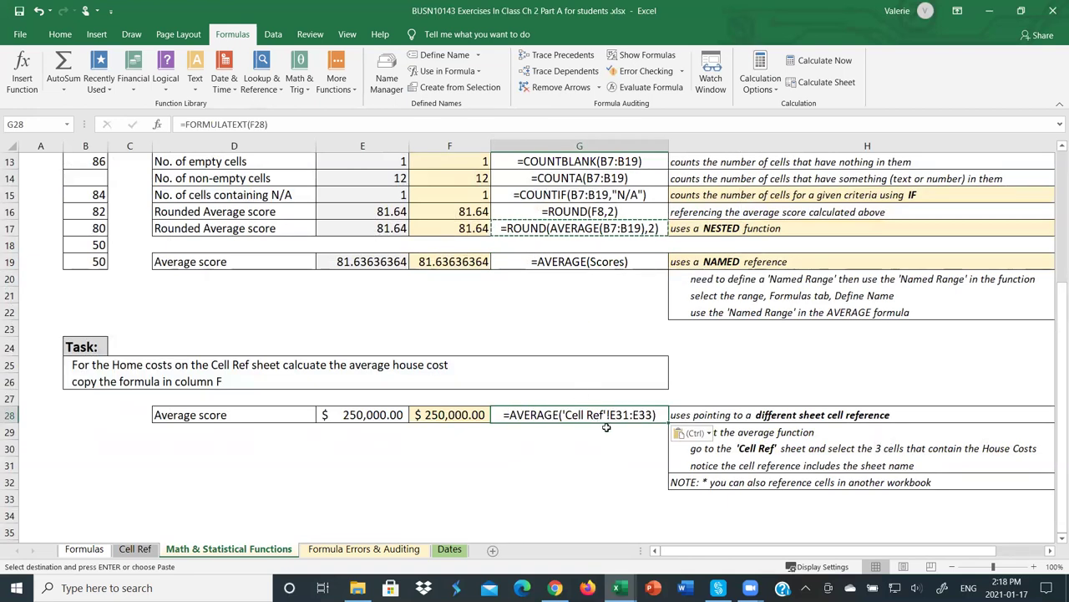
pyautogui.press('Escape')
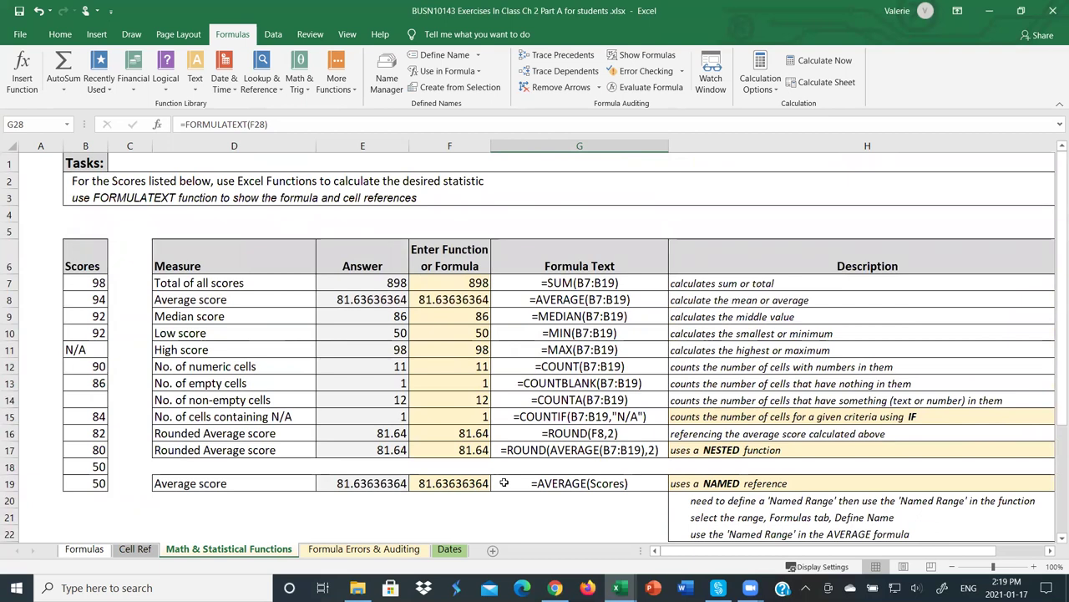
# - Review the common calculation errors and auditing tools on the Formula Errors & Auditing sheet
pyautogui.click(387, 551)
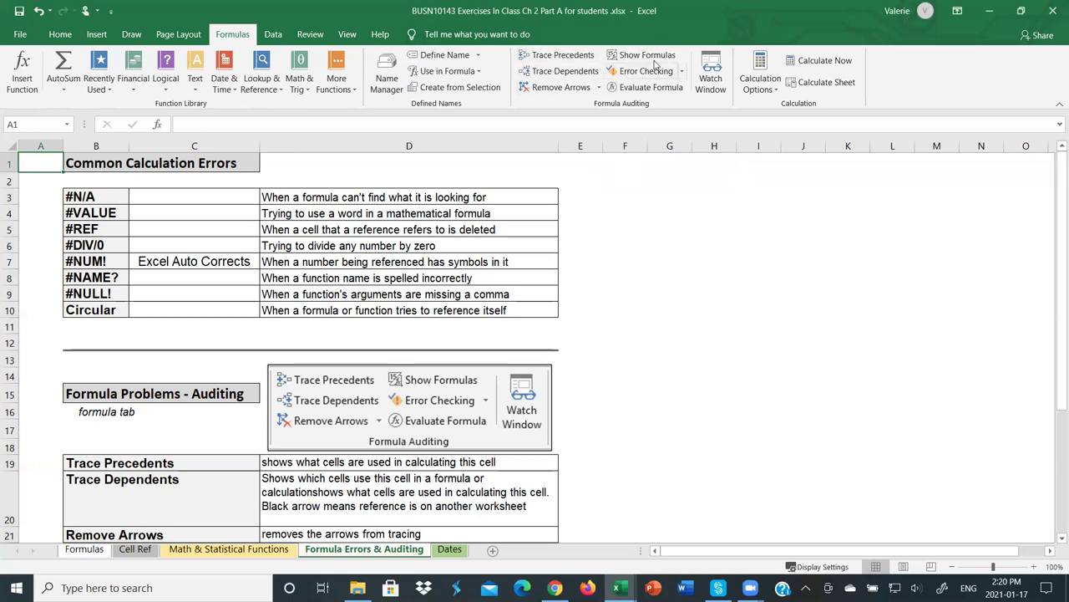
pyautogui.click(634, 195)
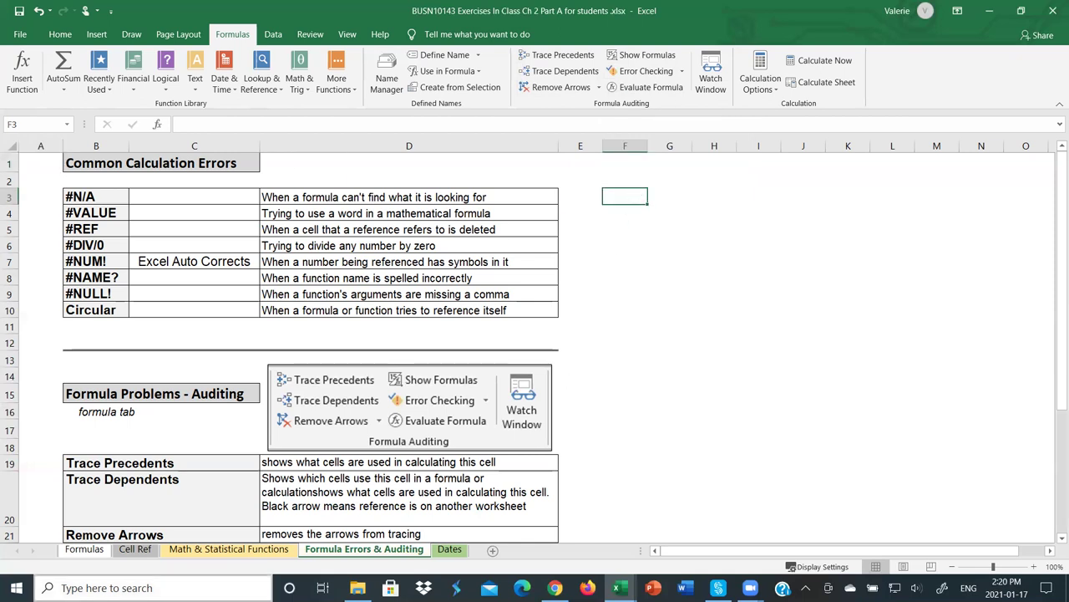
# - On the Math & Statistical Functions sheet, switch the display of formulas on, off and on again
pyautogui.click(221, 549)
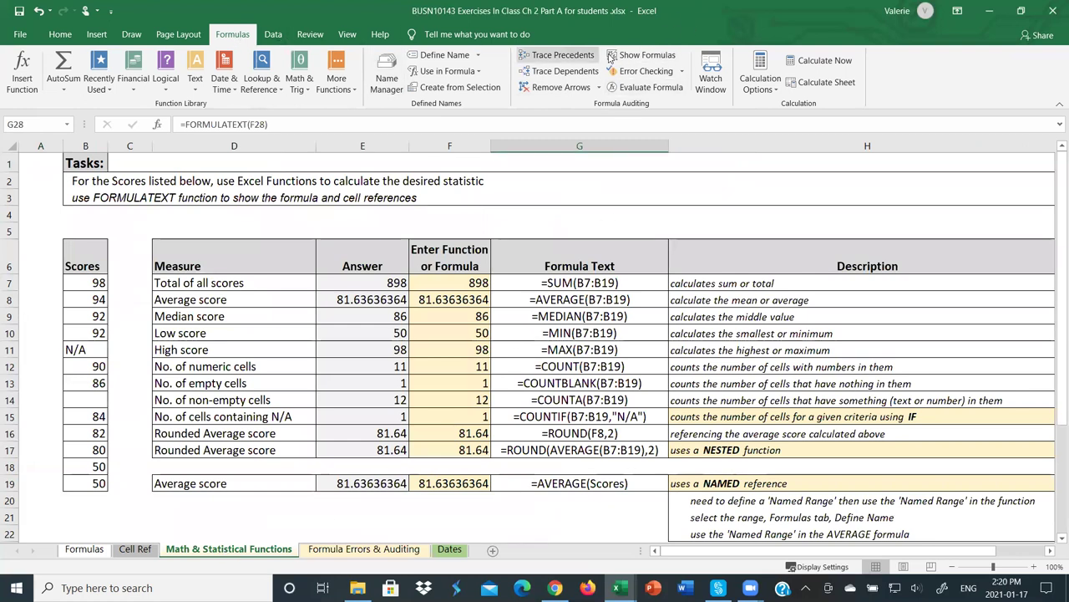
pyautogui.click(647, 56)
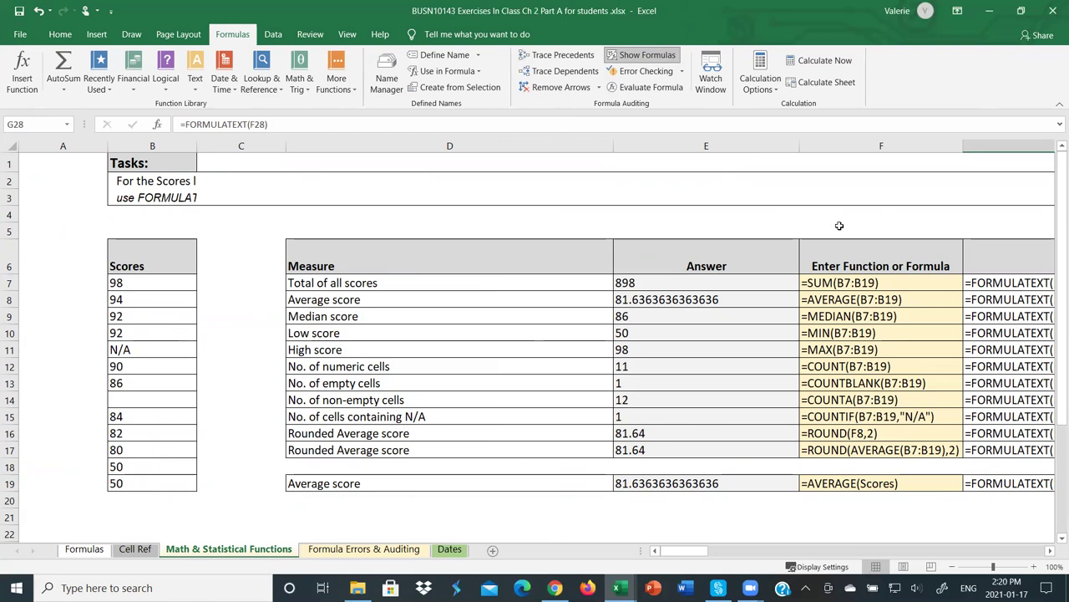
pyautogui.click(642, 56)
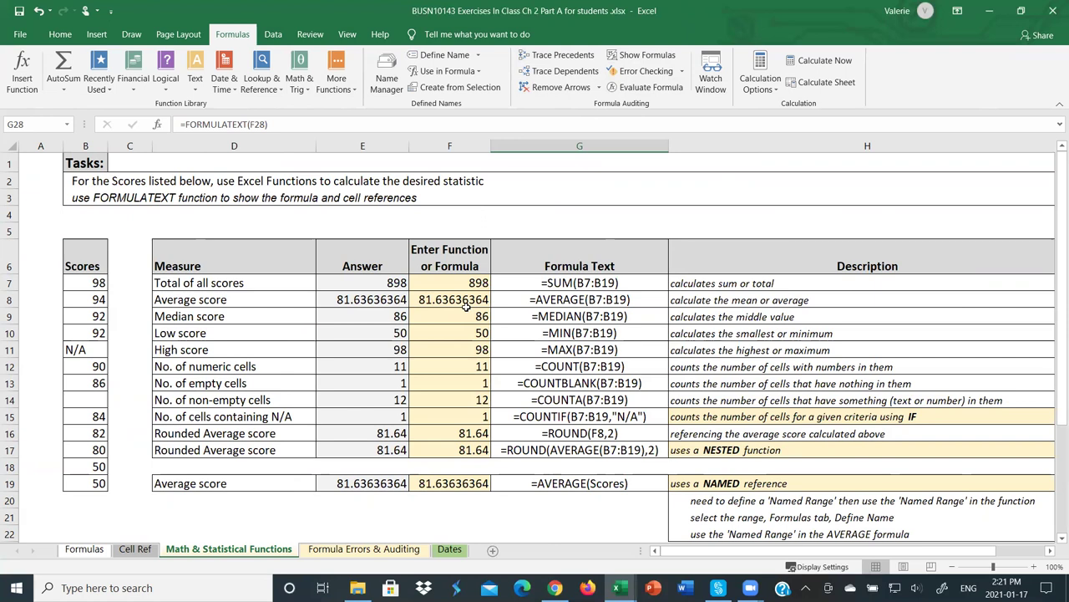
pyautogui.hotkey('ctrl', '`')
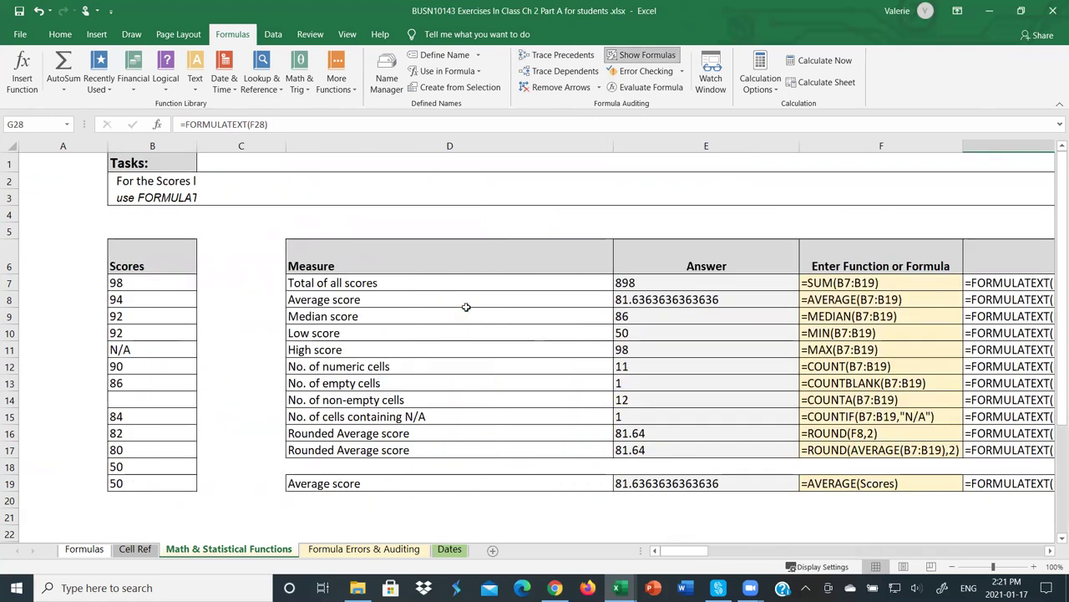
# - Turn off the display of formulas and review the auditing tool descriptions on the Formula Errors & Auditing sheet
pyautogui.hotkey('ctrl', '`')
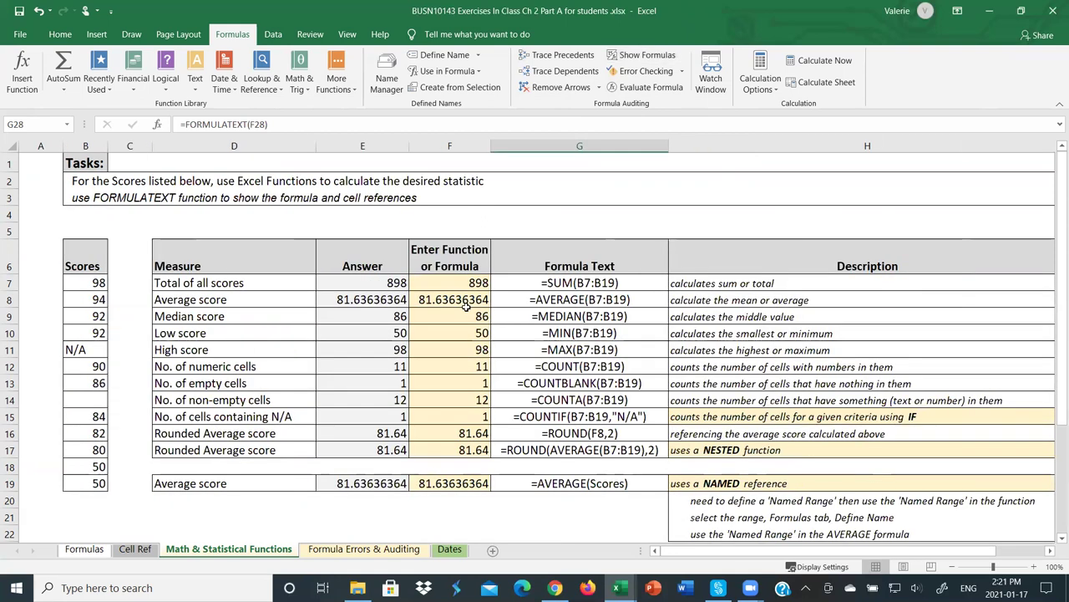
pyautogui.click(402, 549)
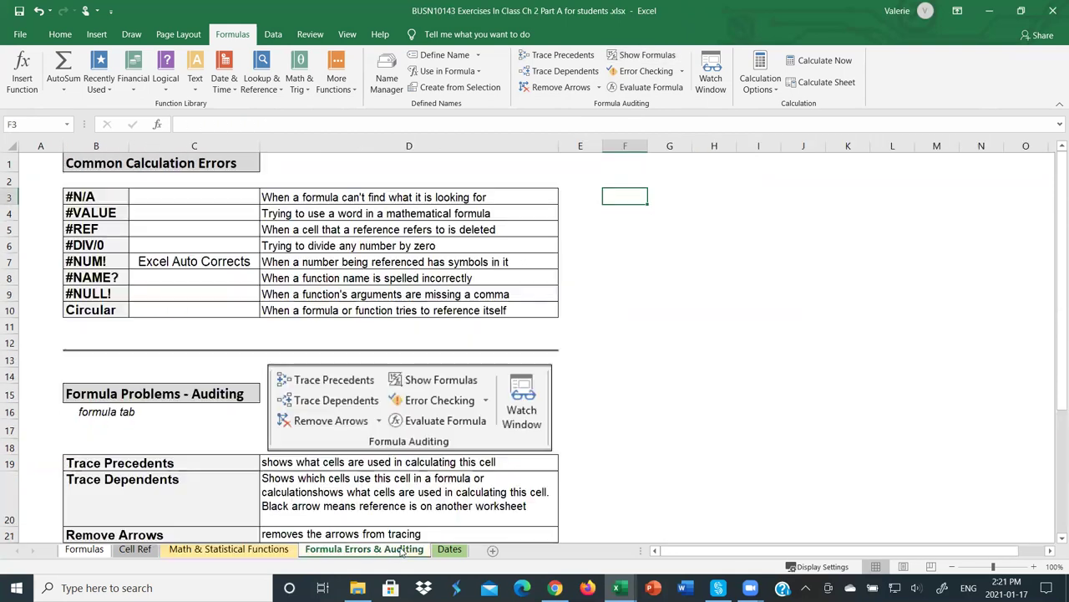
pyautogui.scroll(-2, 619, 446)
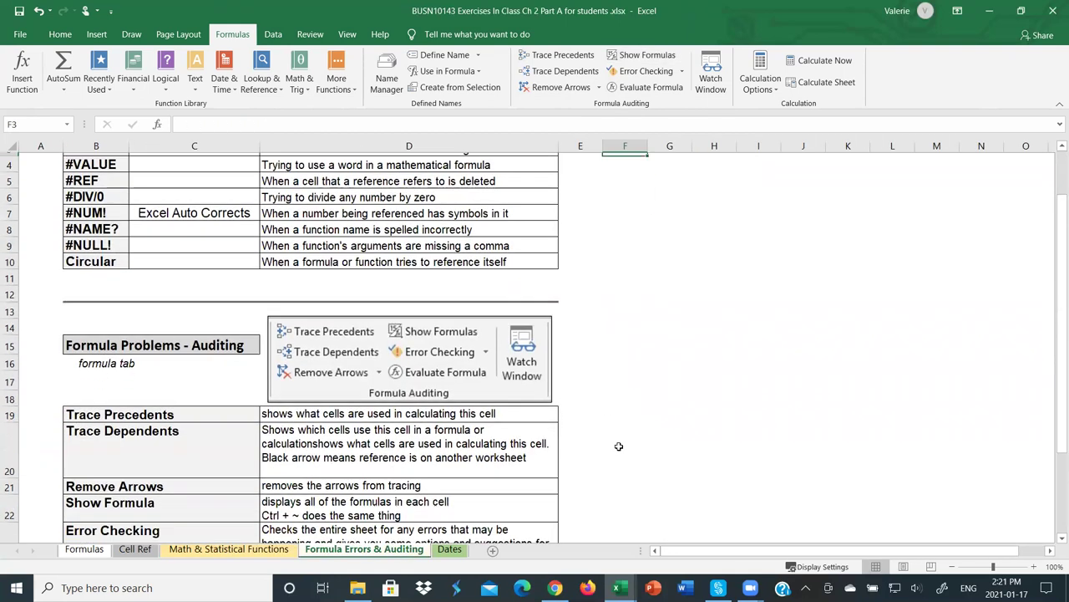
pyautogui.scroll(-2, 619, 446)
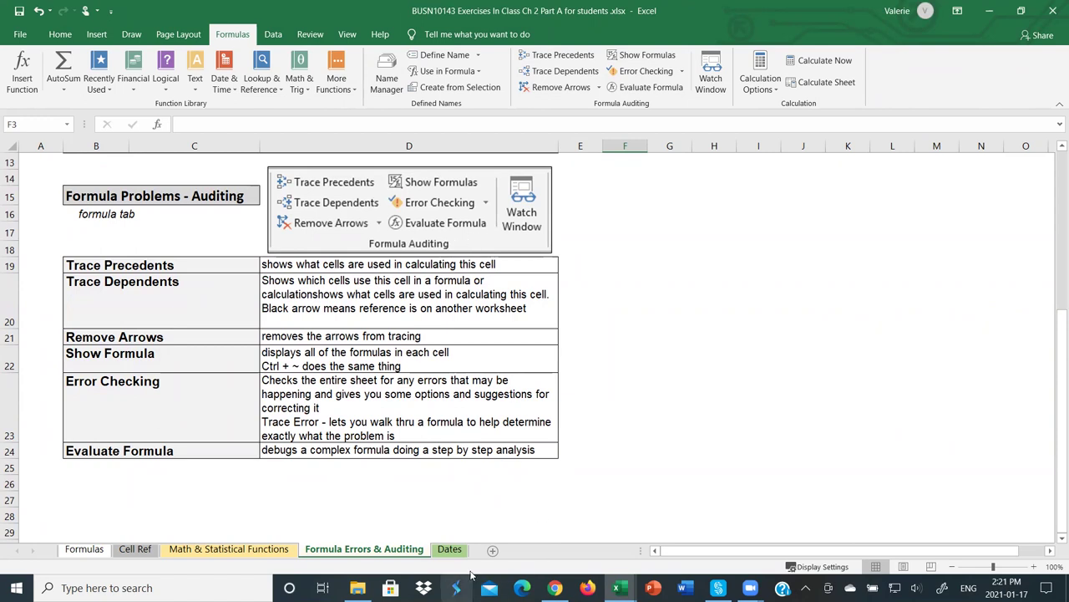
# - On the Dates sheet, enter =today without parentheses in the TODAY() result cell D8
pyautogui.click(449, 550)
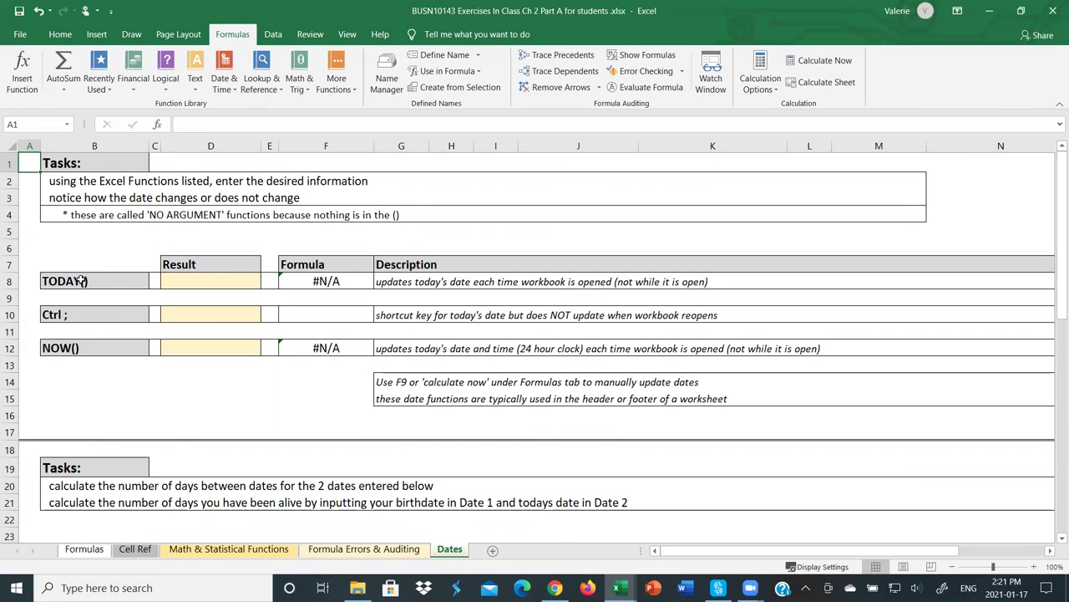
pyautogui.click(199, 282)
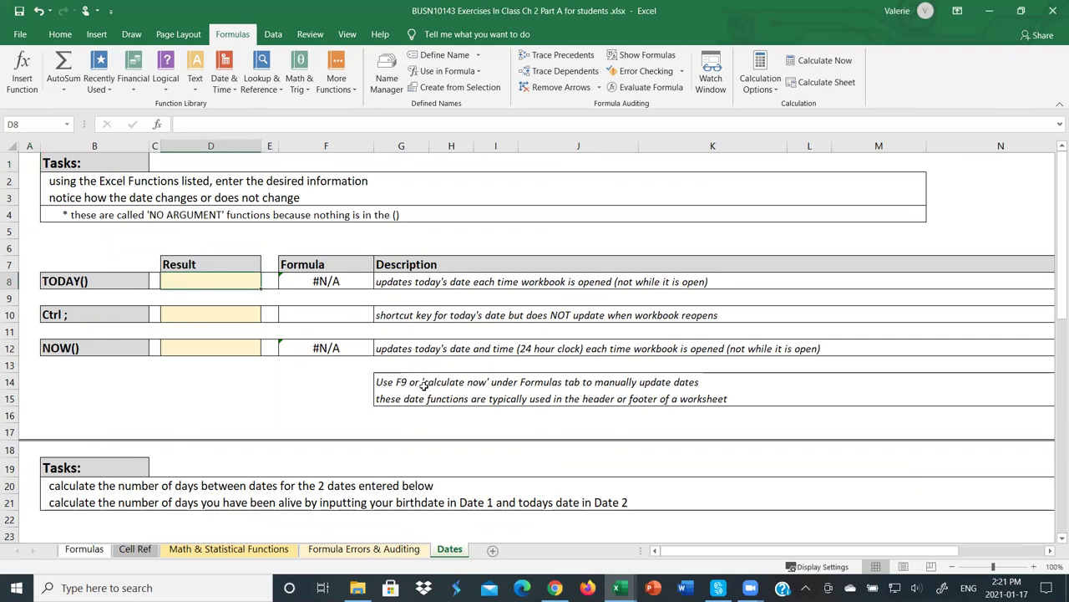
pyautogui.write('=today')
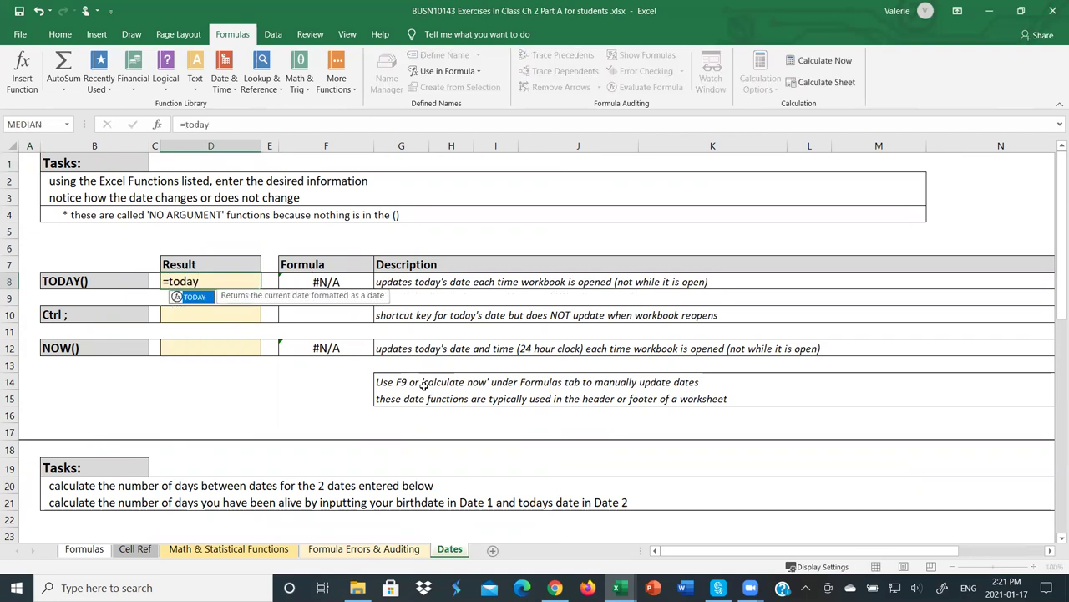
pyautogui.press('Return')
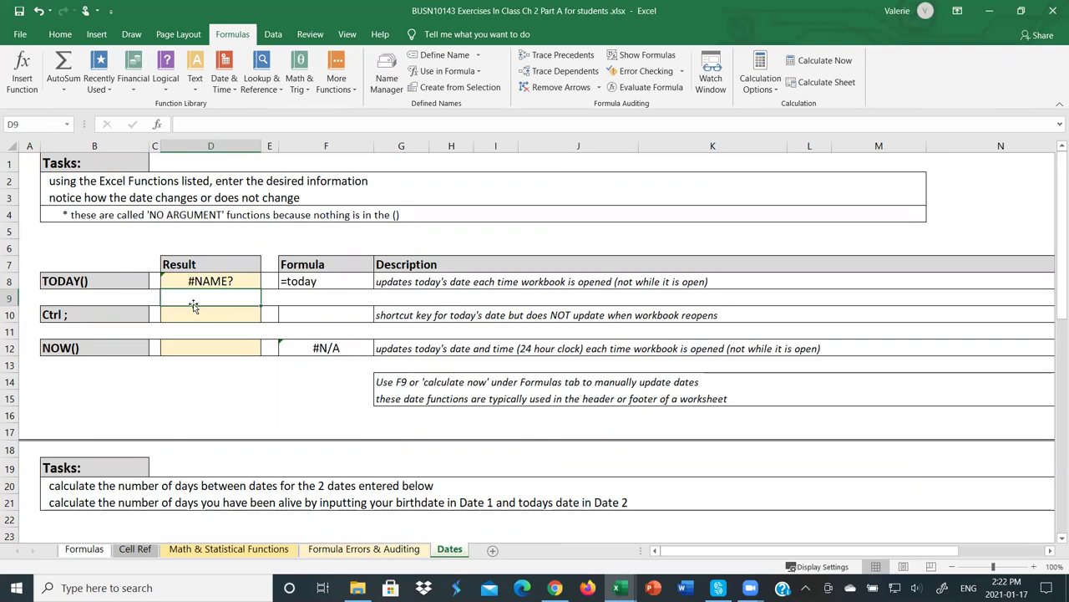
# - Correct the formula in D8 to =TODAY(), consulting the TODAY function's help article along the way
pyautogui.click(237, 281)
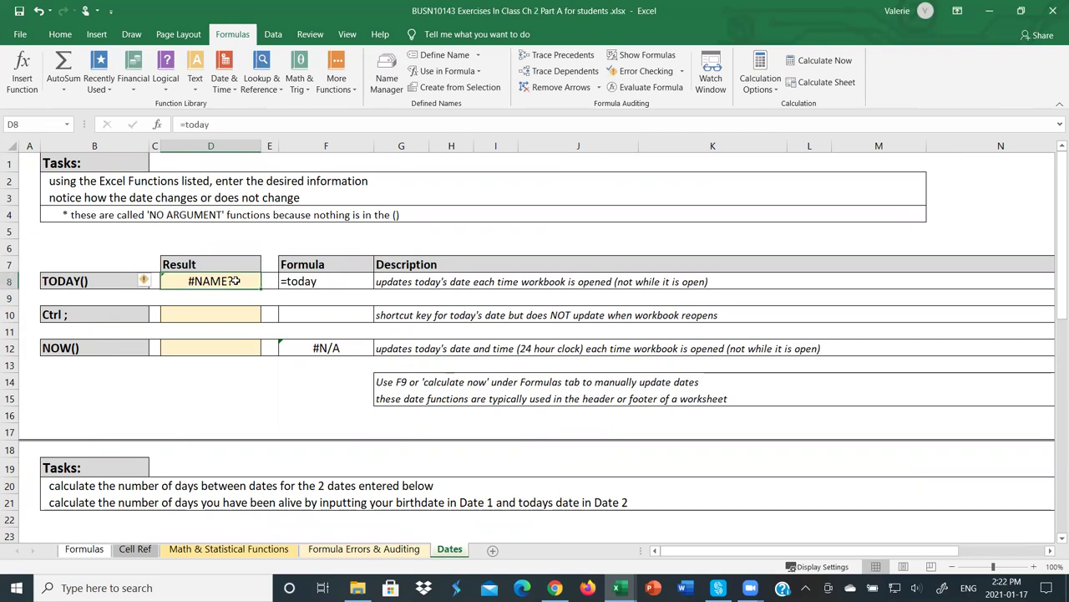
pyautogui.click(213, 123)
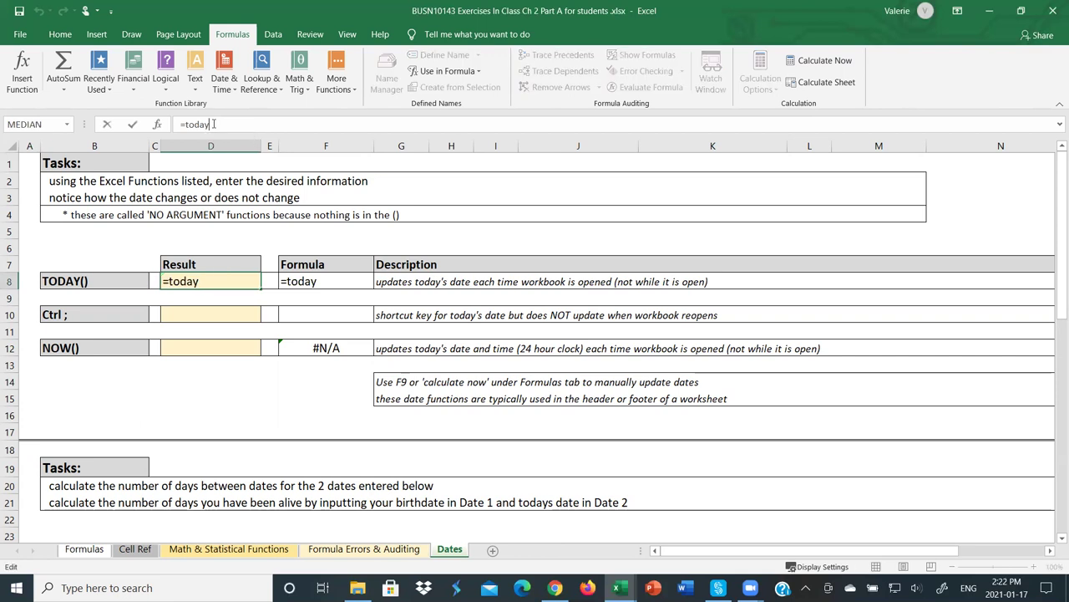
pyautogui.write('()')
pyautogui.click(214, 123)
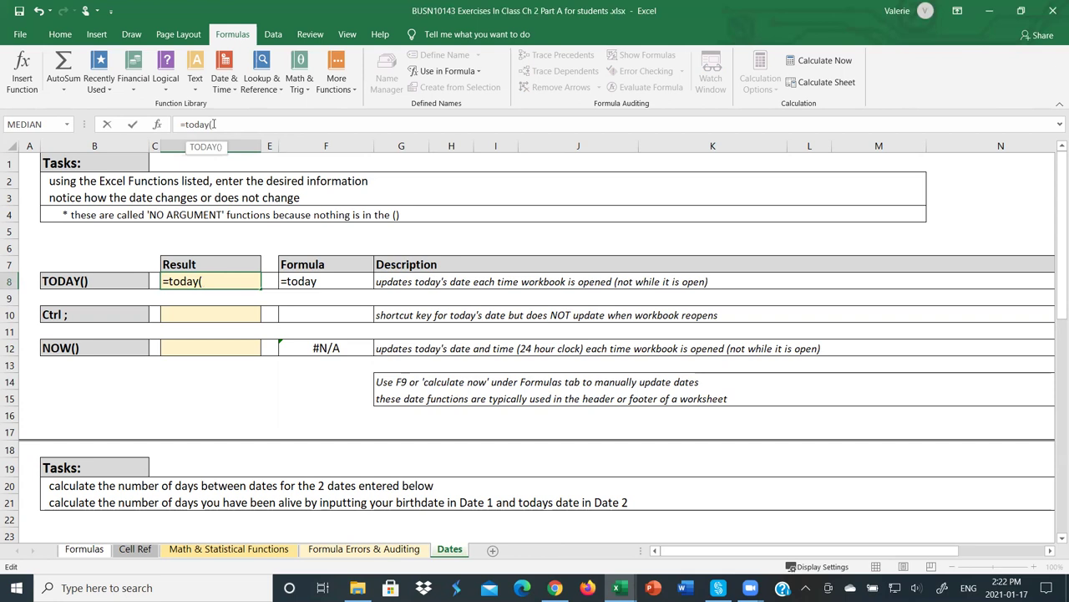
pyautogui.click(204, 146)
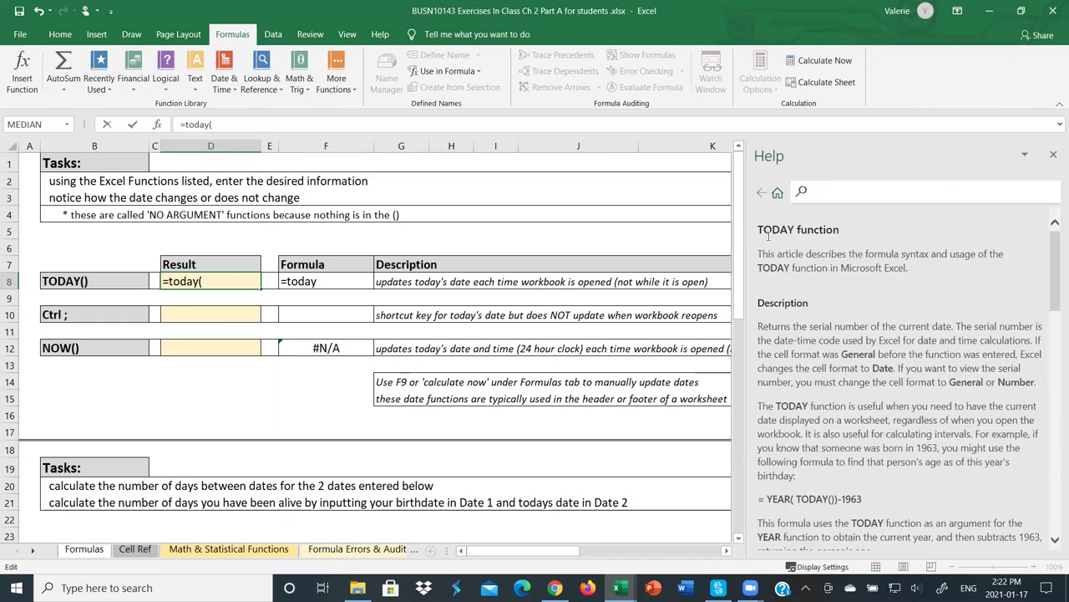
pyautogui.click(1054, 153)
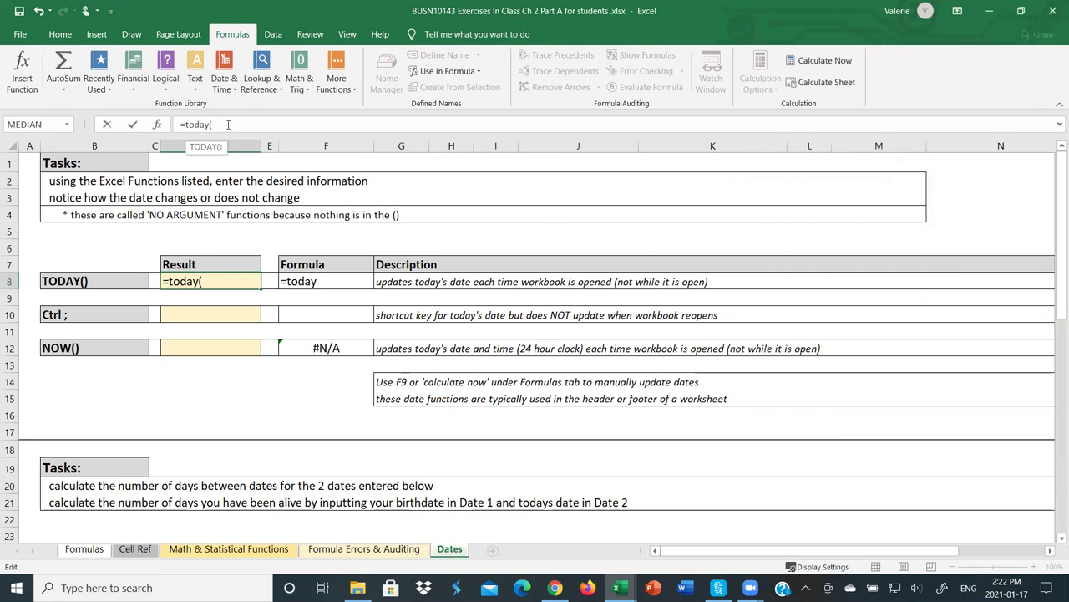
pyautogui.write(')')
pyautogui.press('Return')
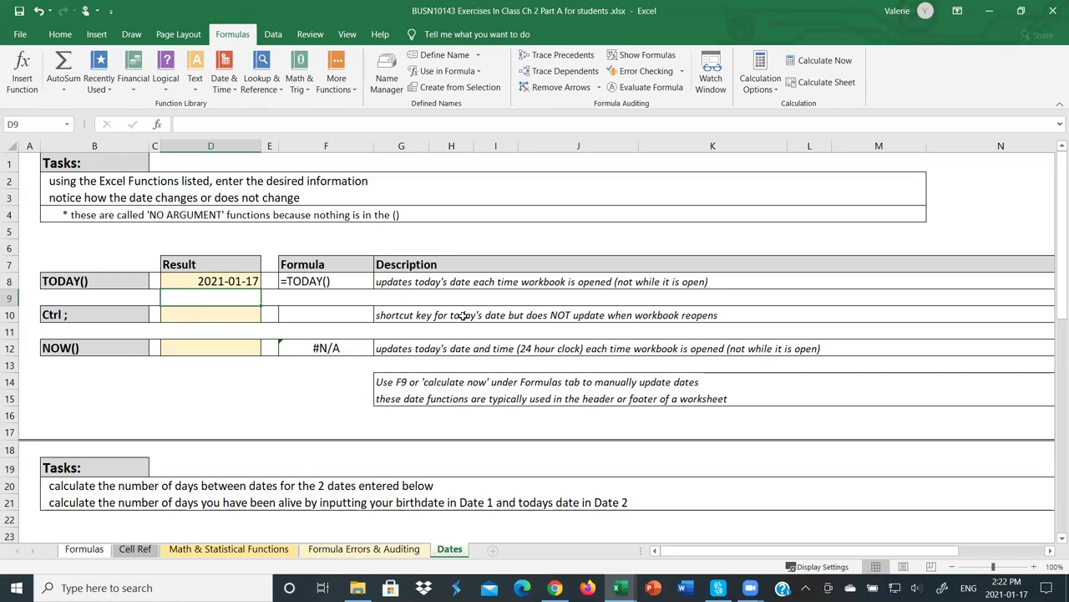
# - Insert today's date, 2021-01-17, as a fixed value in cell D10
pyautogui.click(229, 314)
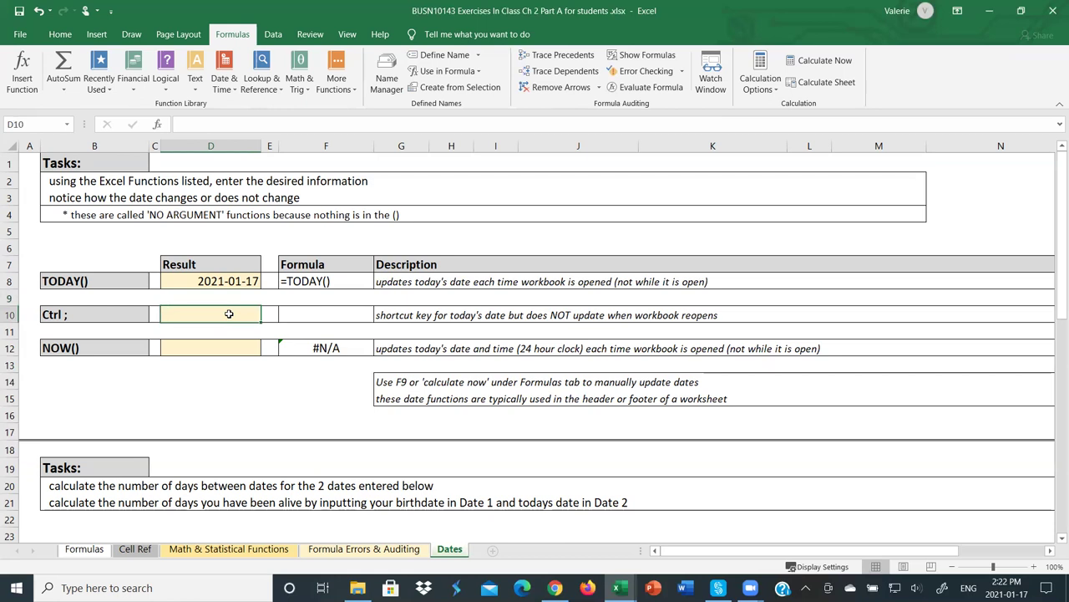
pyautogui.hotkey('ctrl', ';')
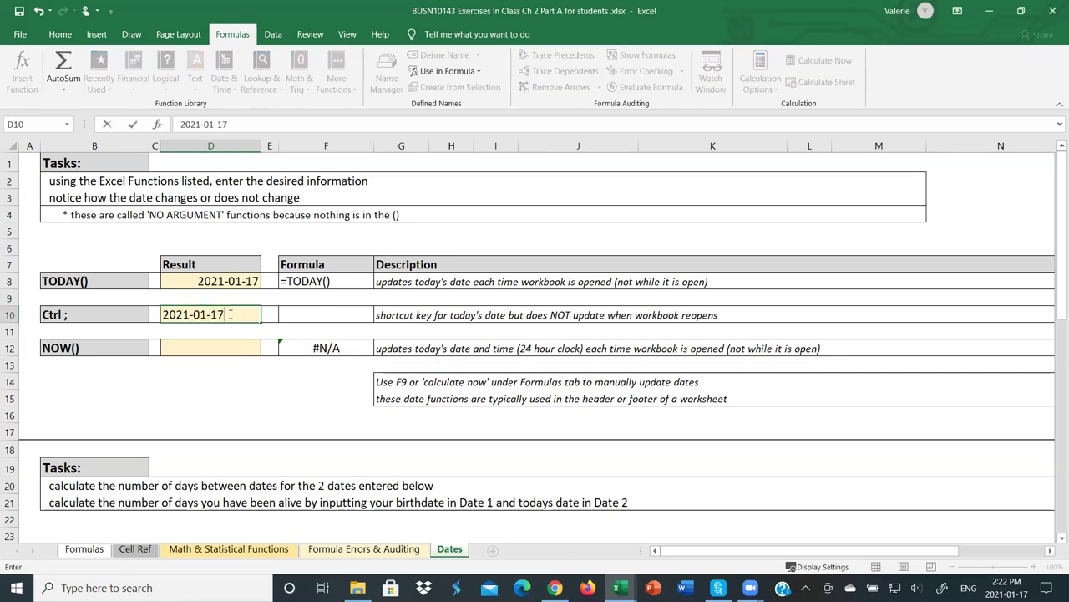
pyautogui.press('Return')
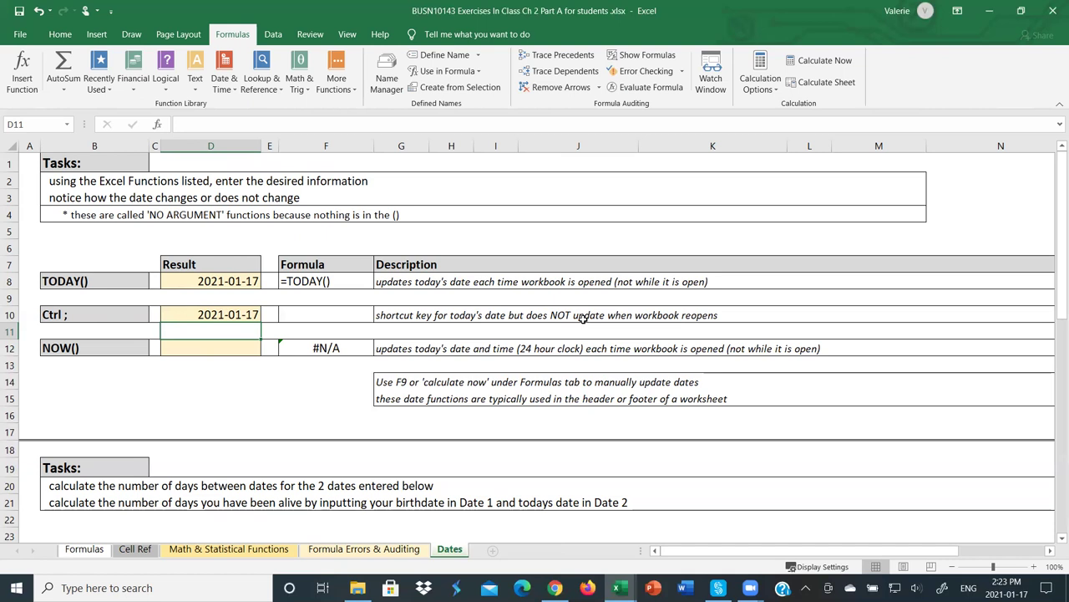
# - Enter =NOW() in cell D12 and manually recalculate the workbook to refresh the date and time
pyautogui.click(242, 350)
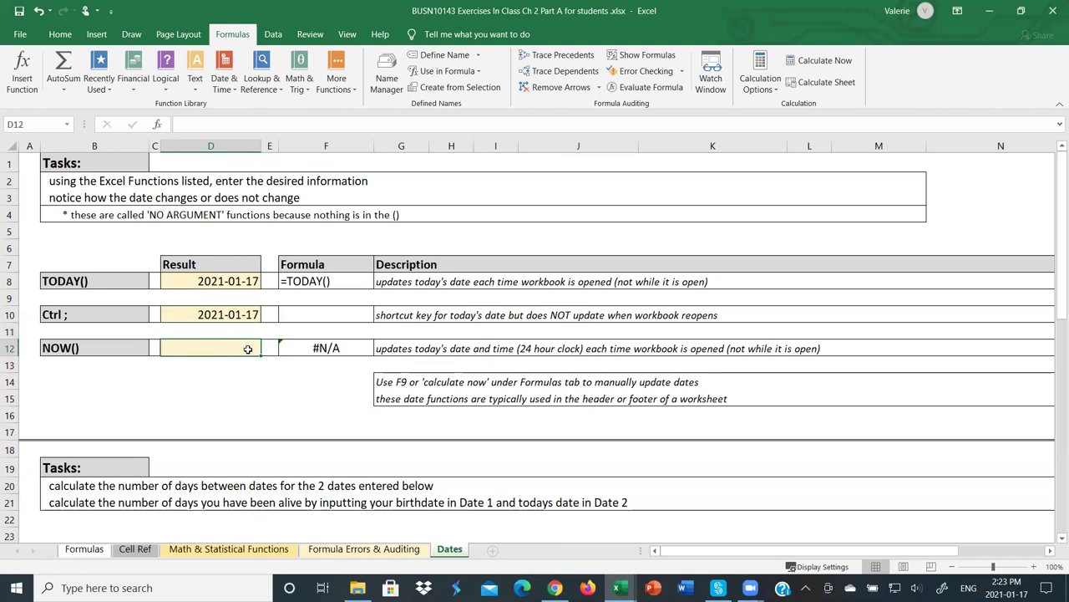
pyautogui.write('=now')
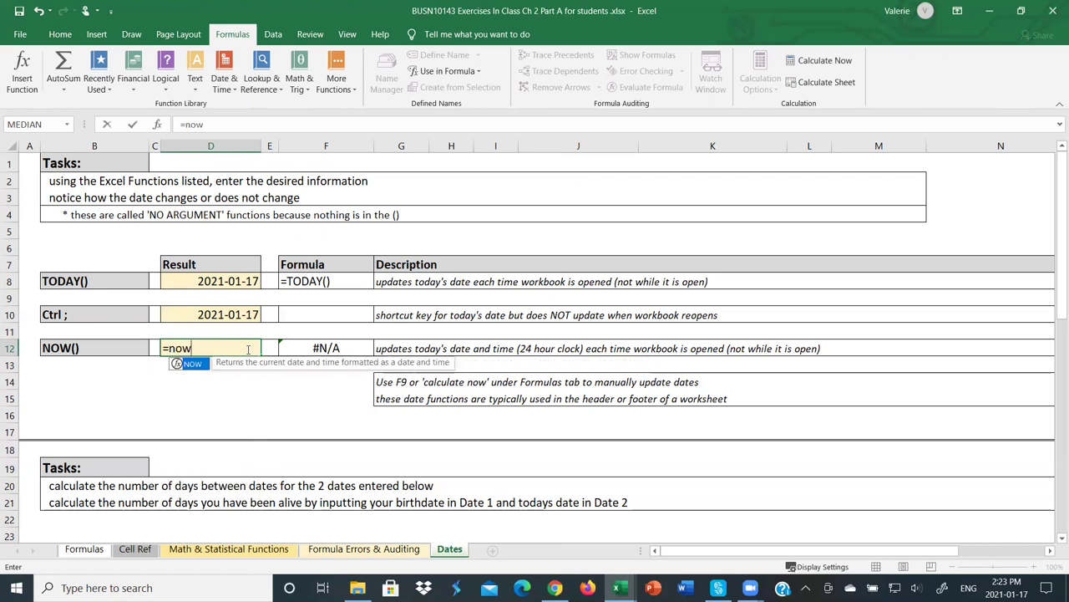
pyautogui.write('()')
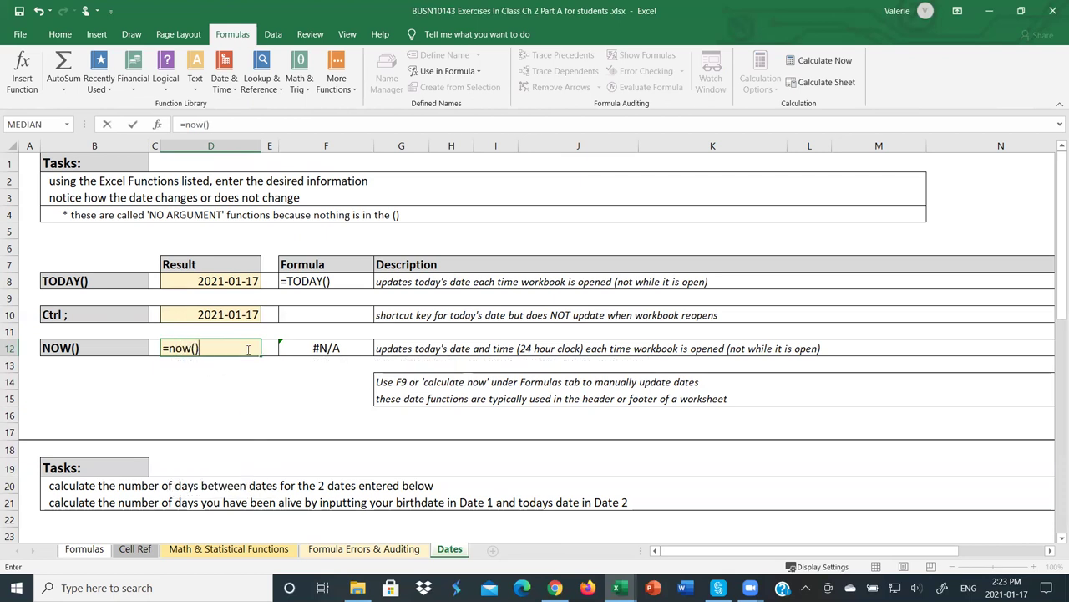
pyautogui.hotkey('ctrl', 'Return')
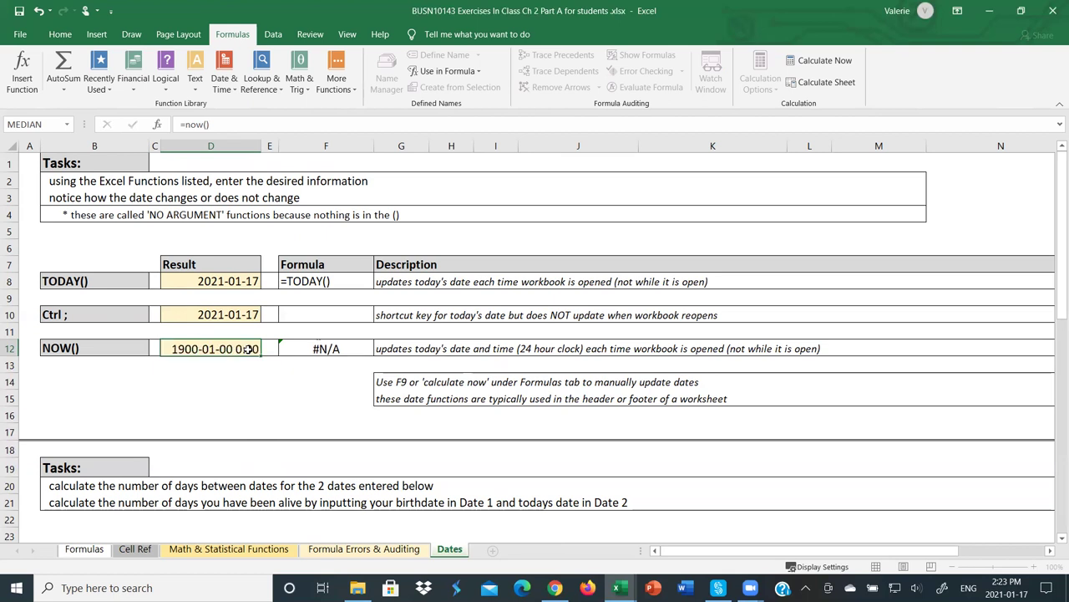
pyautogui.press('Return')
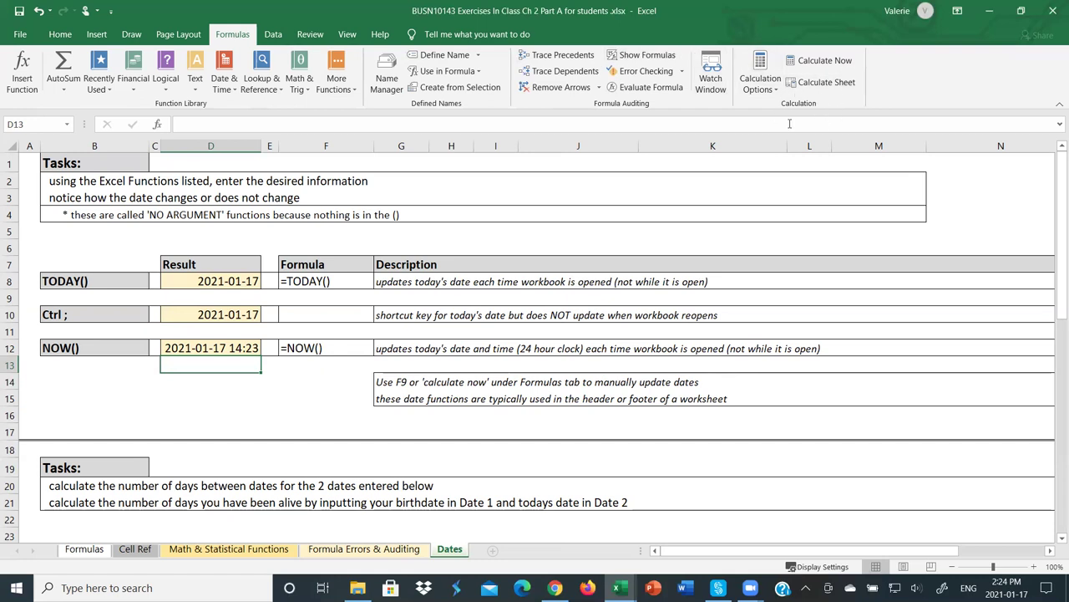
pyautogui.click(825, 62)
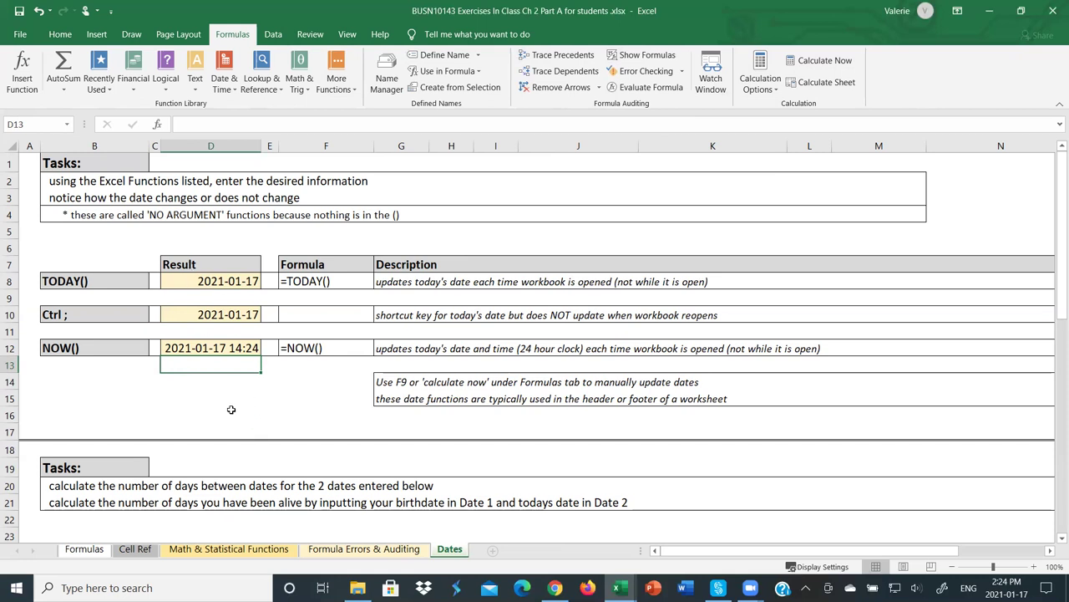
# - Enter June 1, 2019 as Date 1 in D25 and June 22, 2019 as Date 2 in D26
pyautogui.scroll(-1, 267, 412)
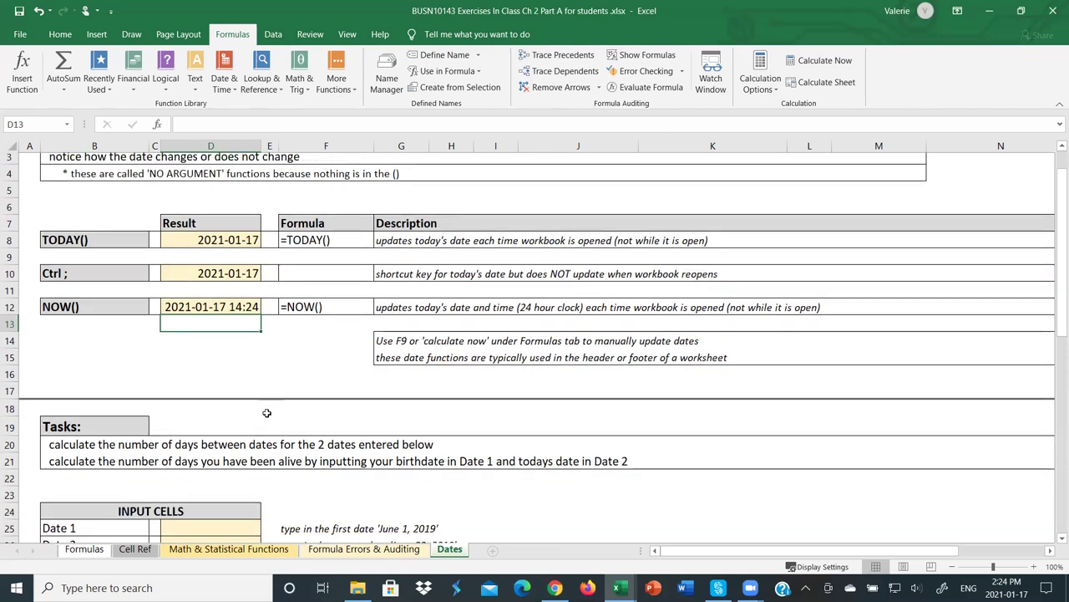
pyautogui.scroll(-3, 267, 413)
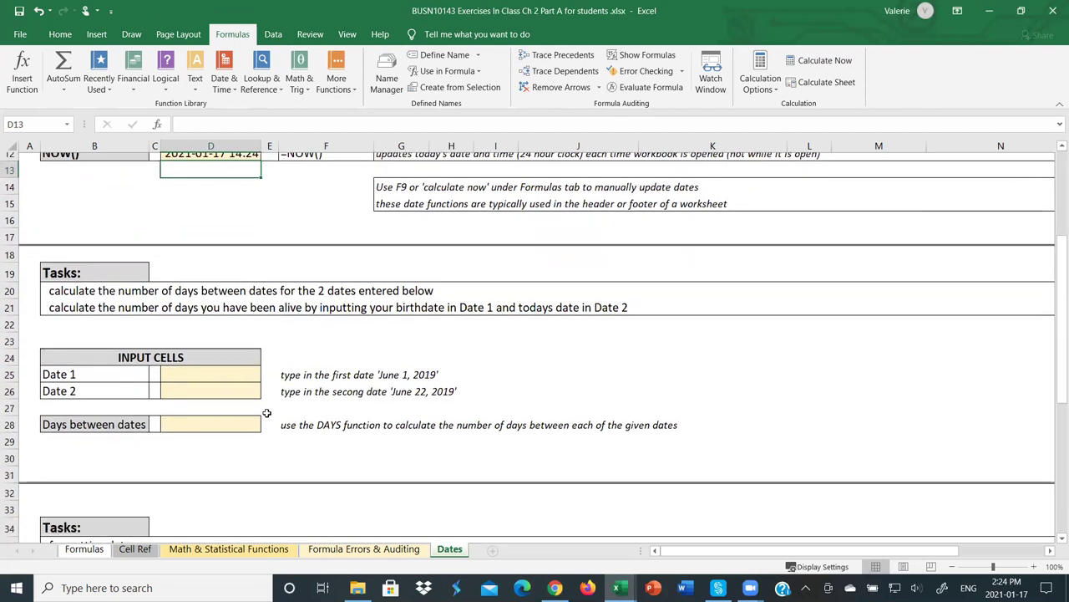
pyautogui.scroll(-1, 267, 412)
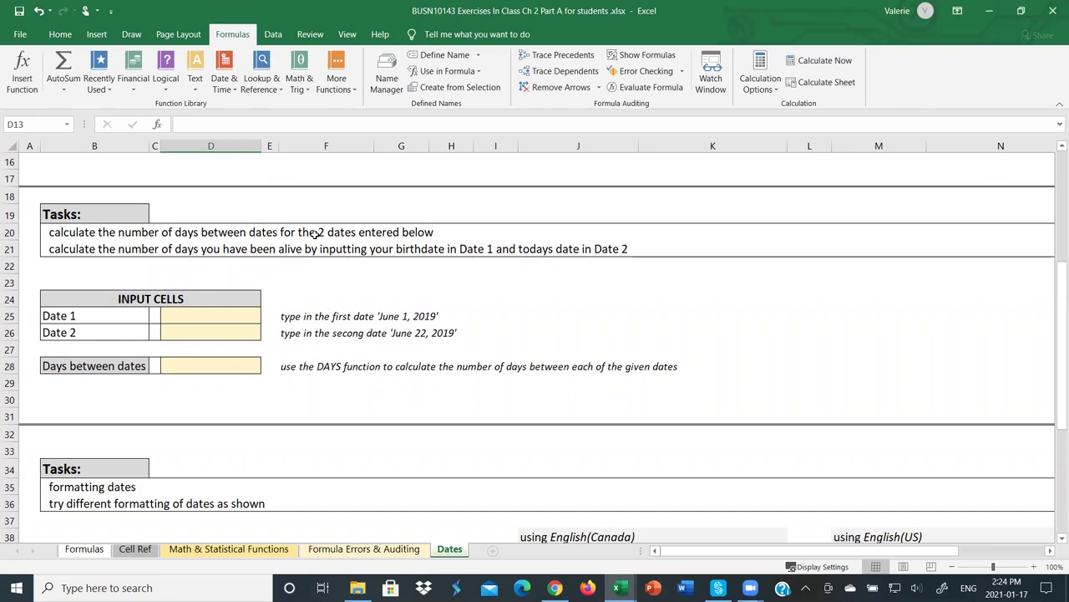
pyautogui.click(243, 316)
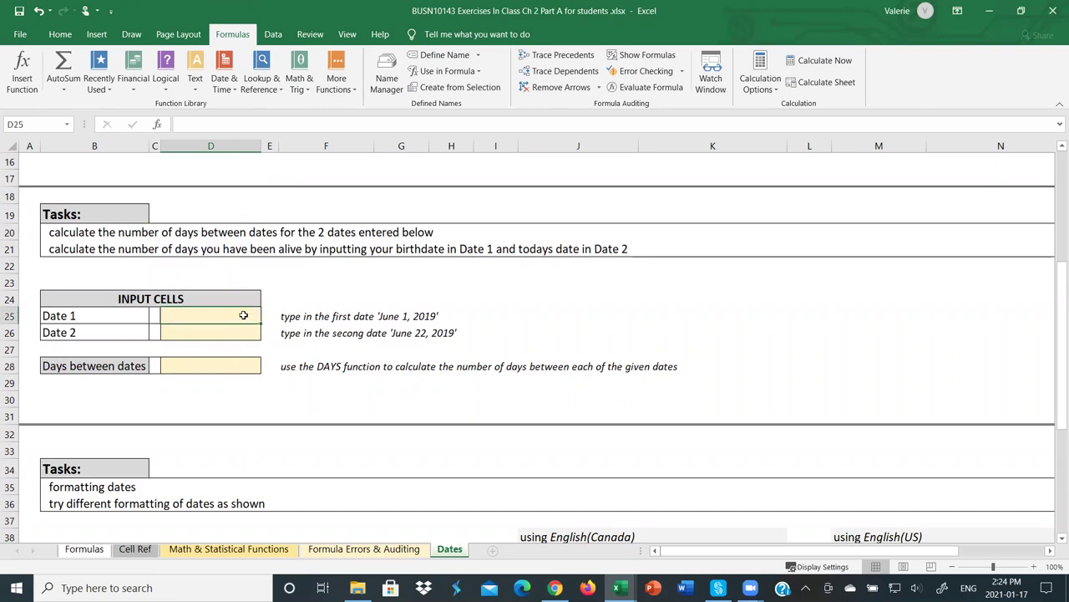
pyautogui.write('June 1, 2019')
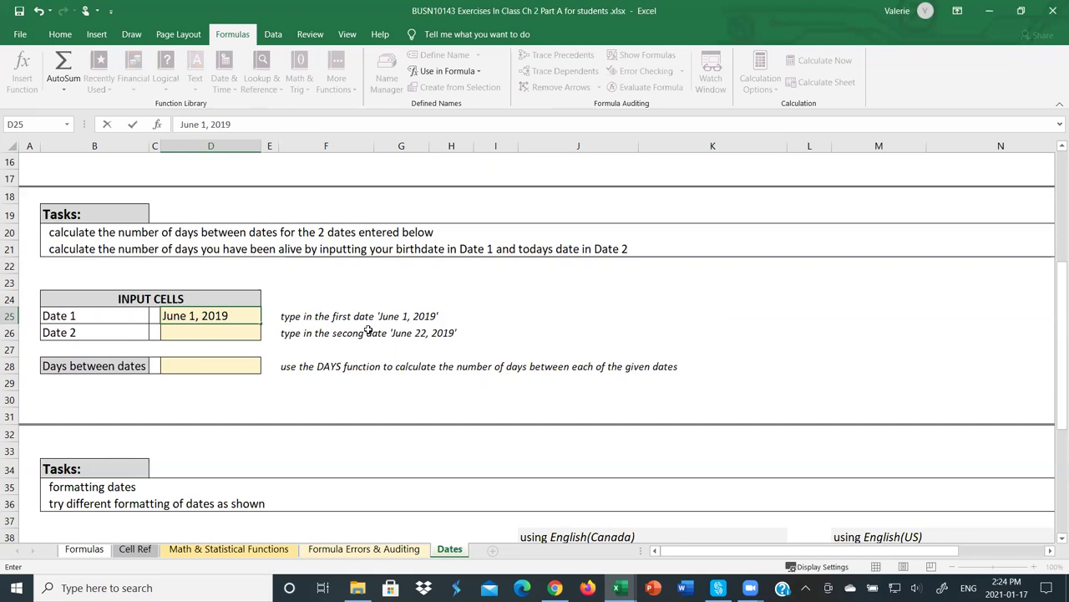
pyautogui.press('Return')
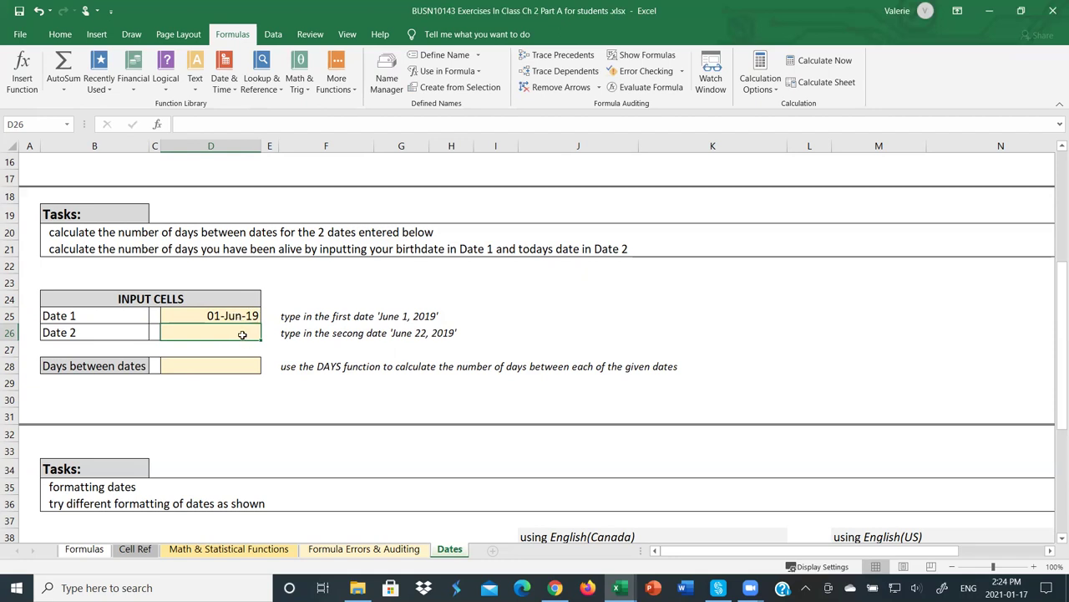
pyautogui.write('Ju')
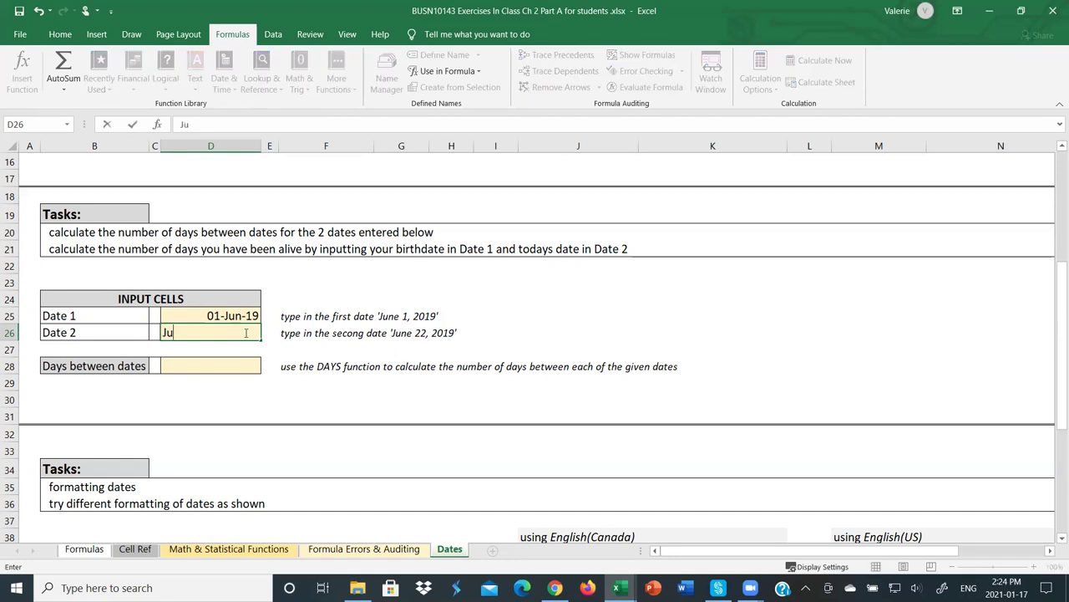
pyautogui.write('ne 22, 2019')
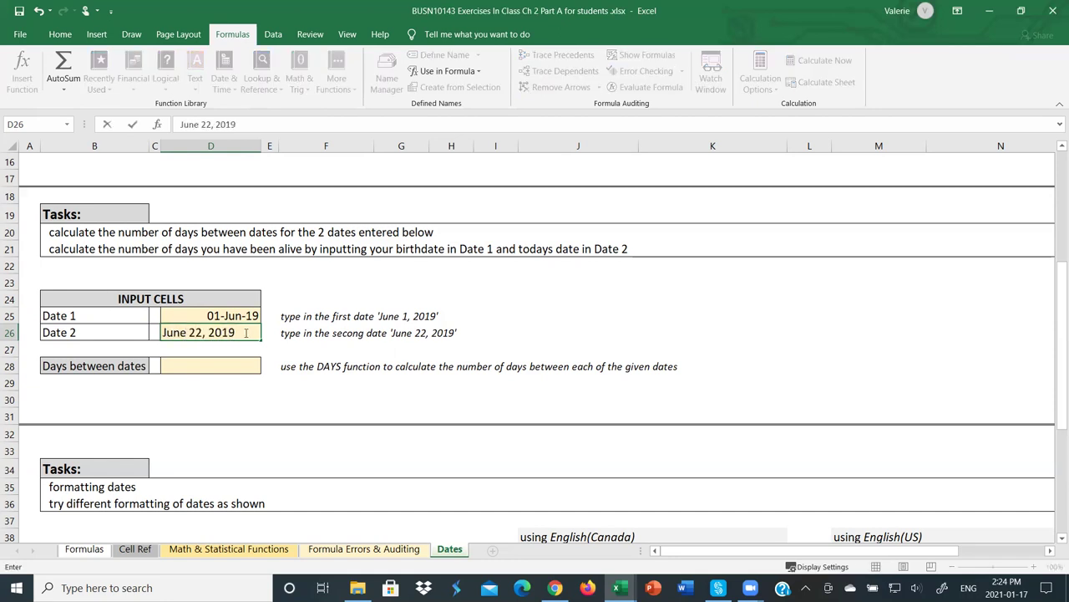
pyautogui.press('Return')
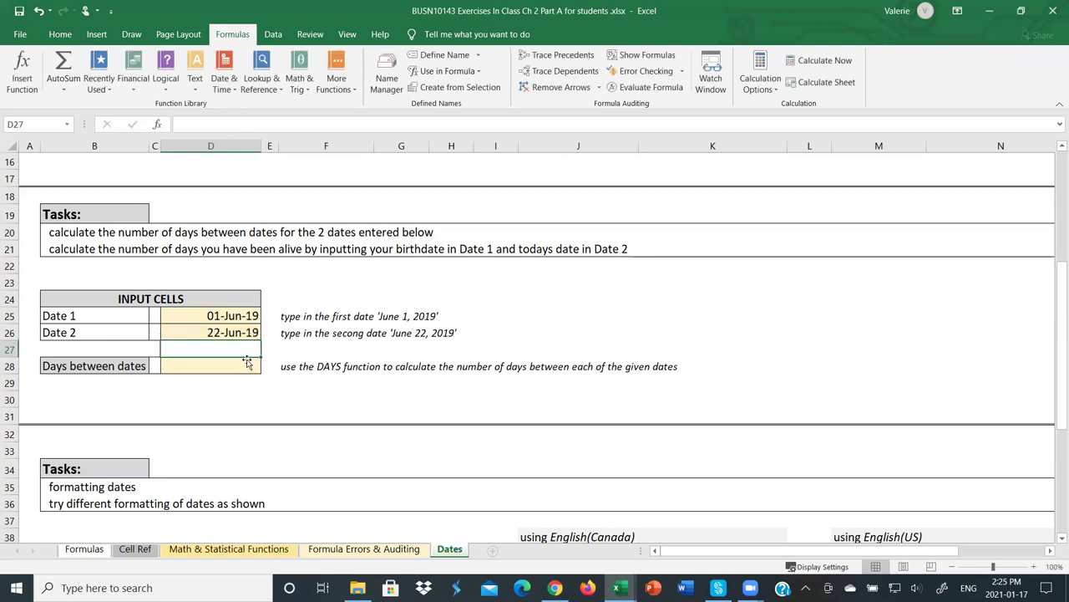
# - Calculate the days between the two dates in D28 with DAYS, using D26 as the end date and D25 as the start date
pyautogui.click(234, 366)
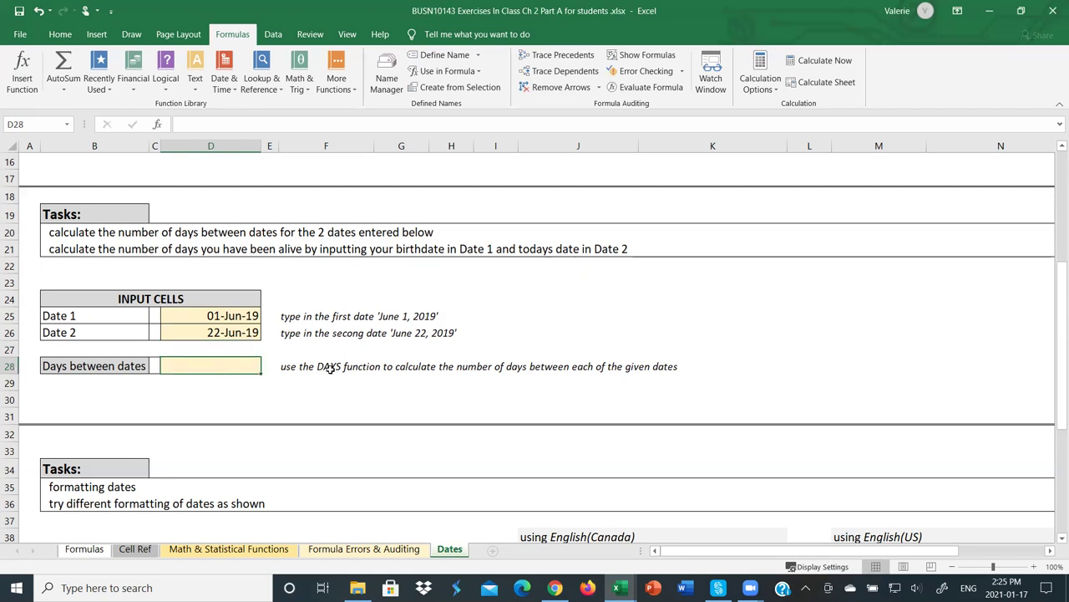
pyautogui.write('=days')
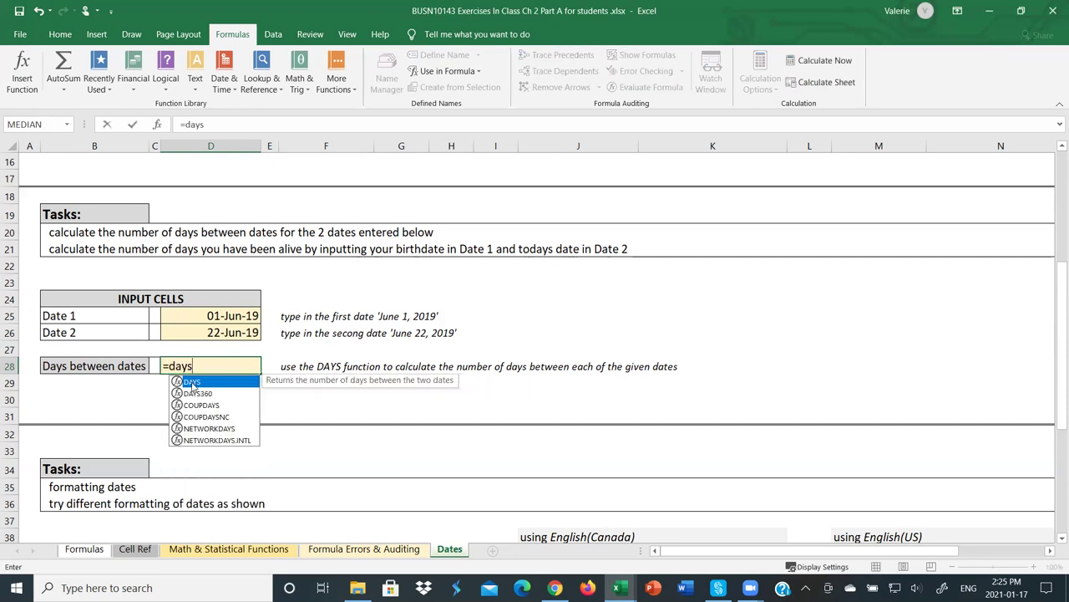
pyautogui.doubleClick(192, 386)
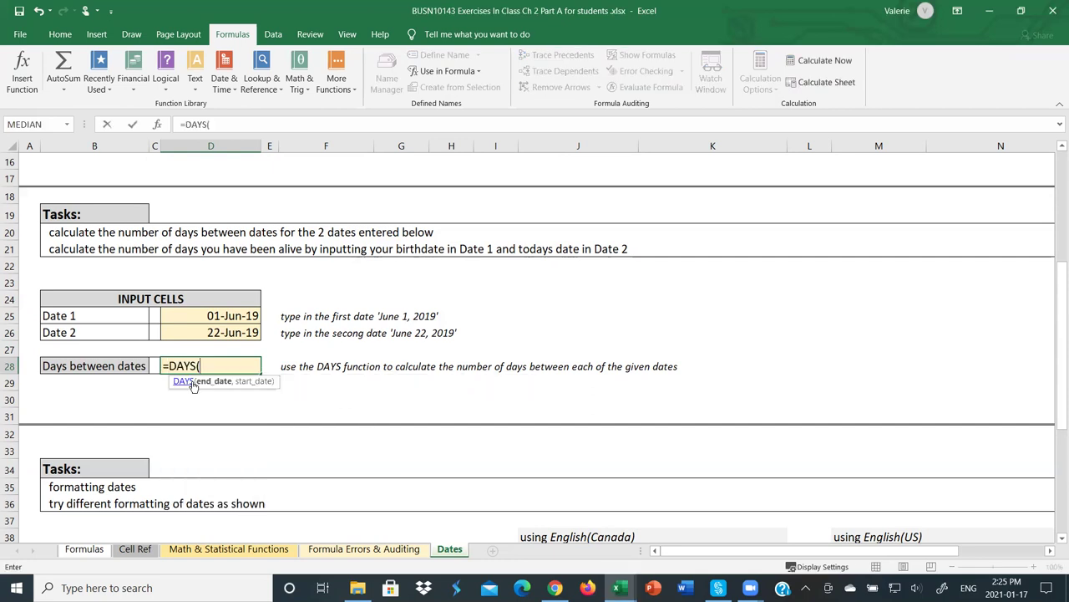
pyautogui.click(156, 123)
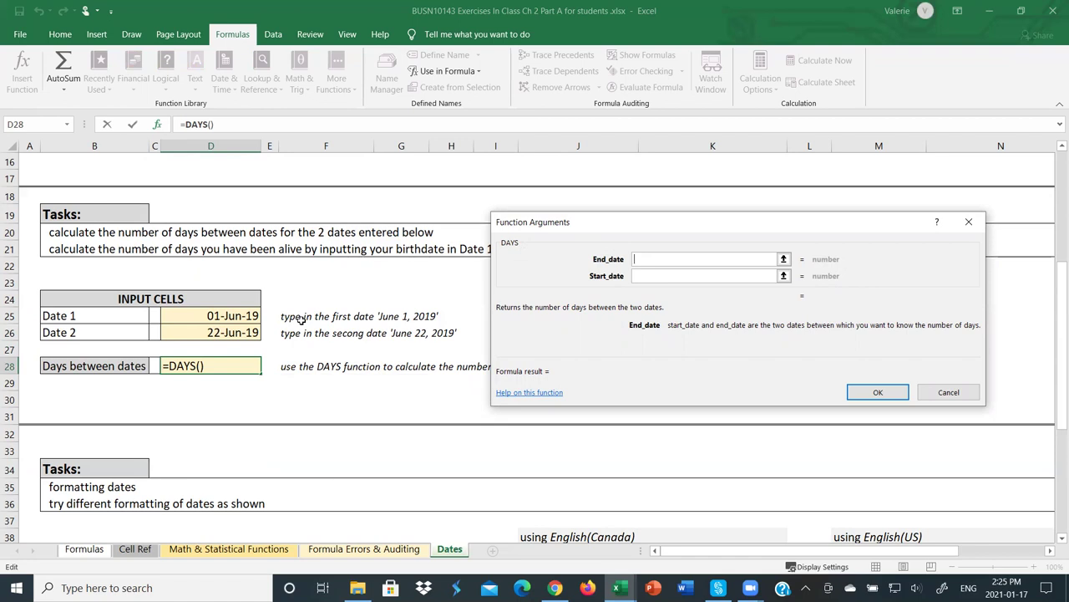
pyautogui.click(250, 332)
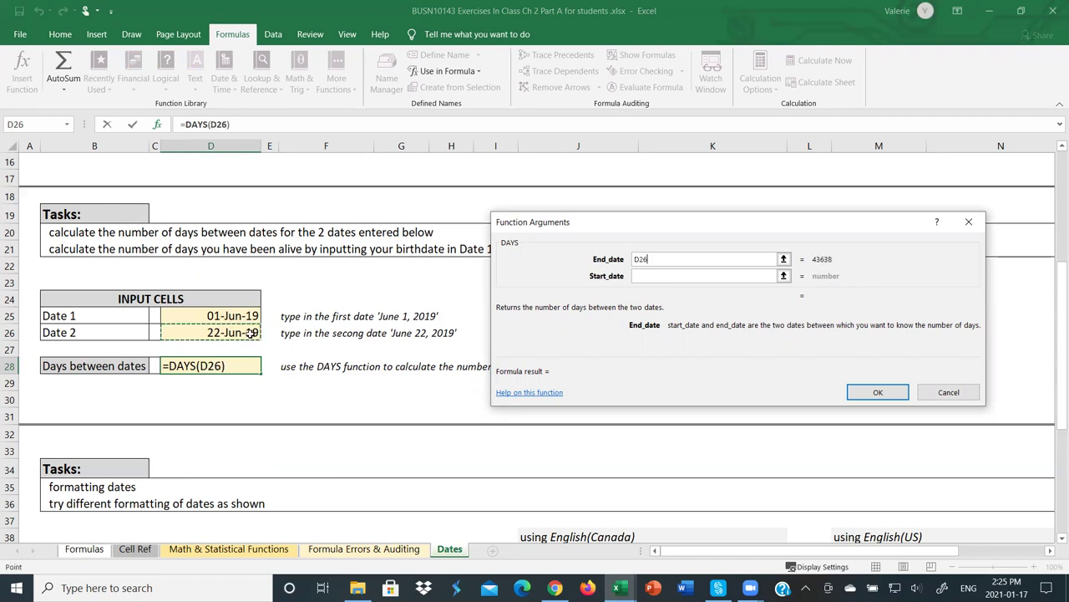
pyautogui.click(642, 277)
pyautogui.click(237, 315)
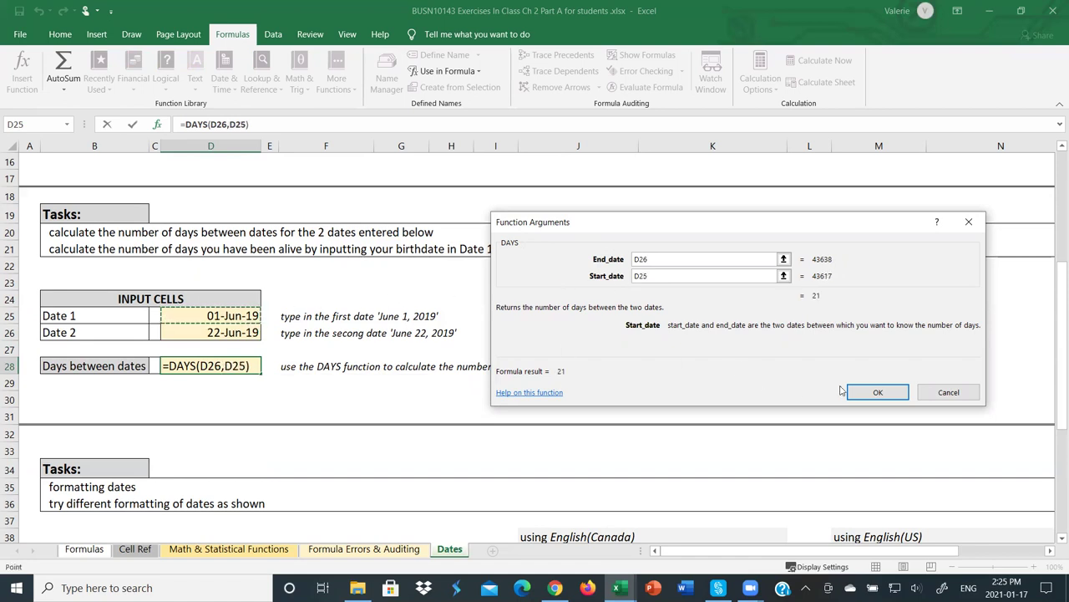
pyautogui.click(876, 391)
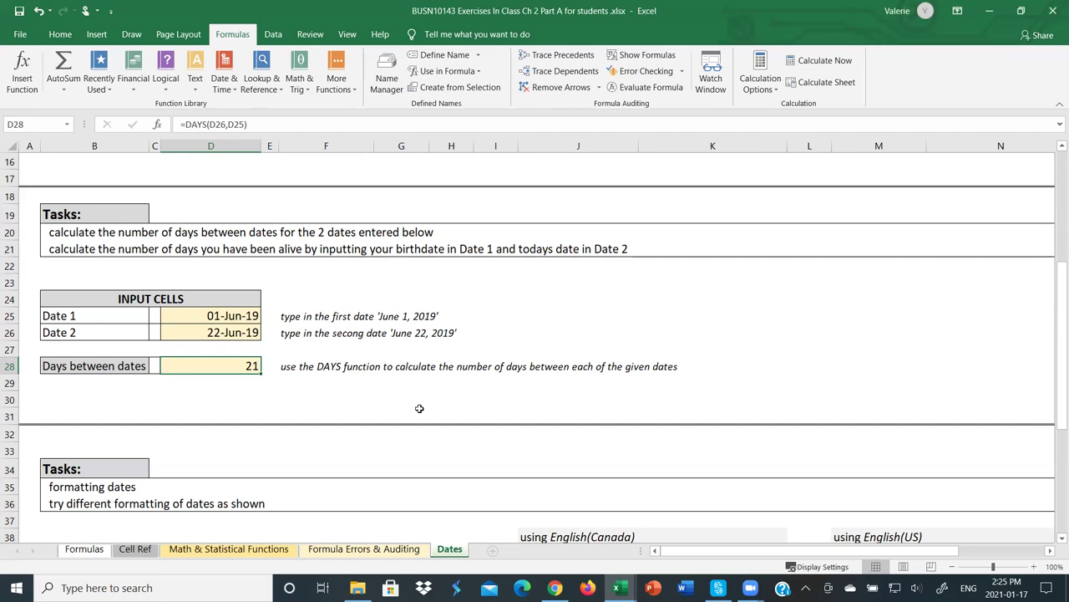
# - Enter June 1, 2019 as Date 1 in D40 of the date formatting exercise
pyautogui.scroll(-4, 419, 407)
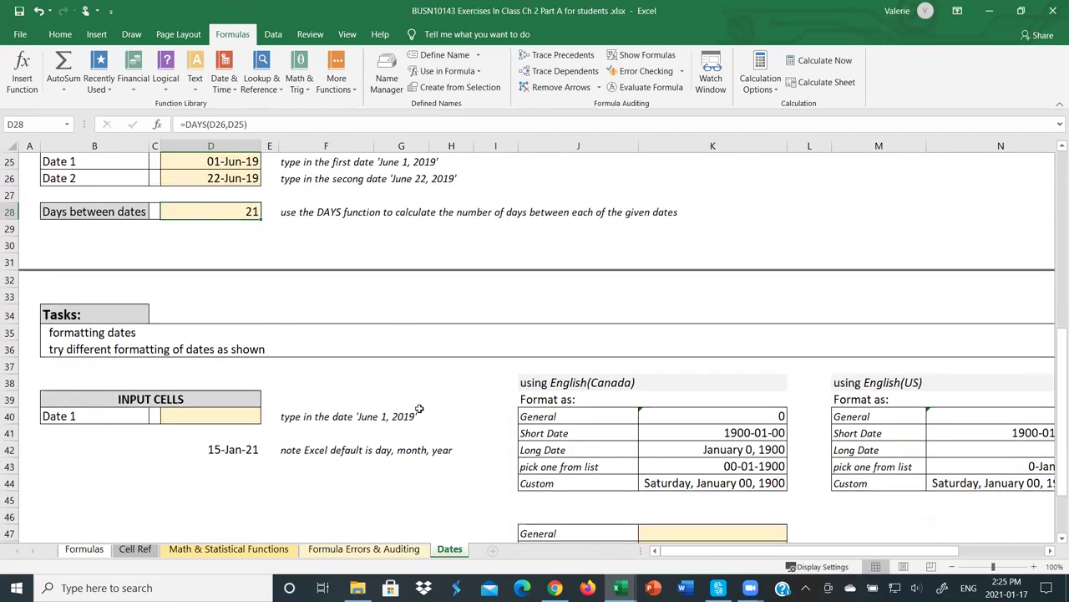
pyautogui.scroll(-2, 419, 407)
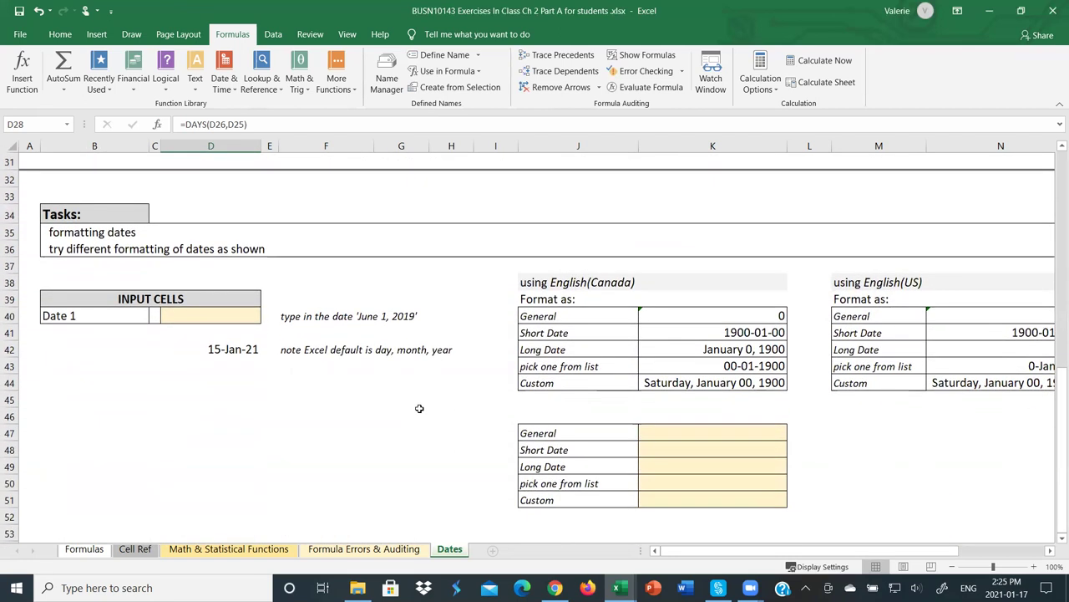
pyautogui.scroll(1, 420, 407)
pyautogui.click(242, 315)
pyautogui.write('J')
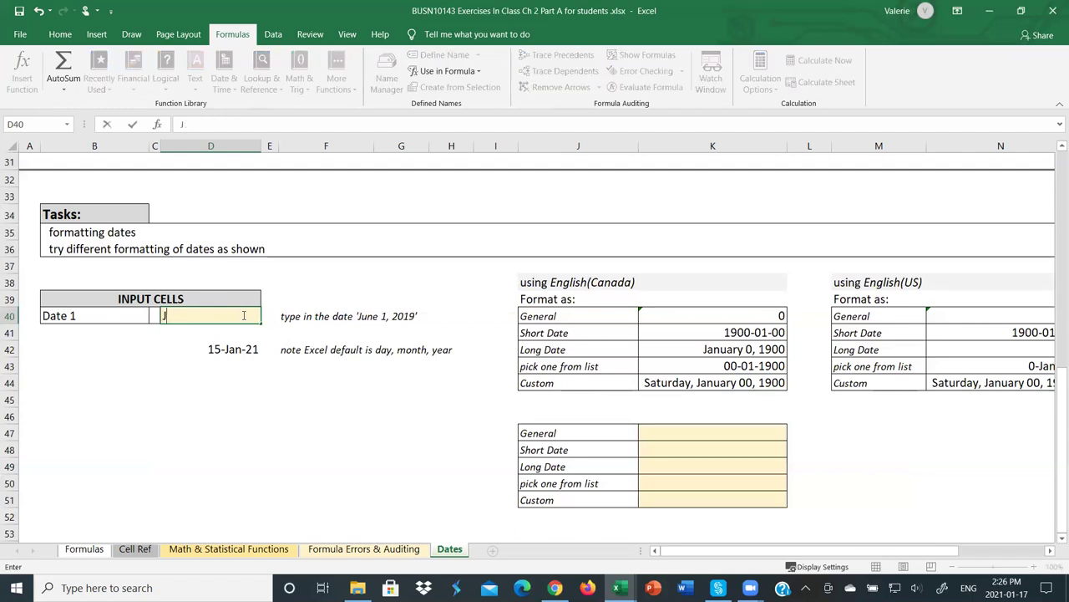
pyautogui.write('une 1, 2019')
pyautogui.press('Return')
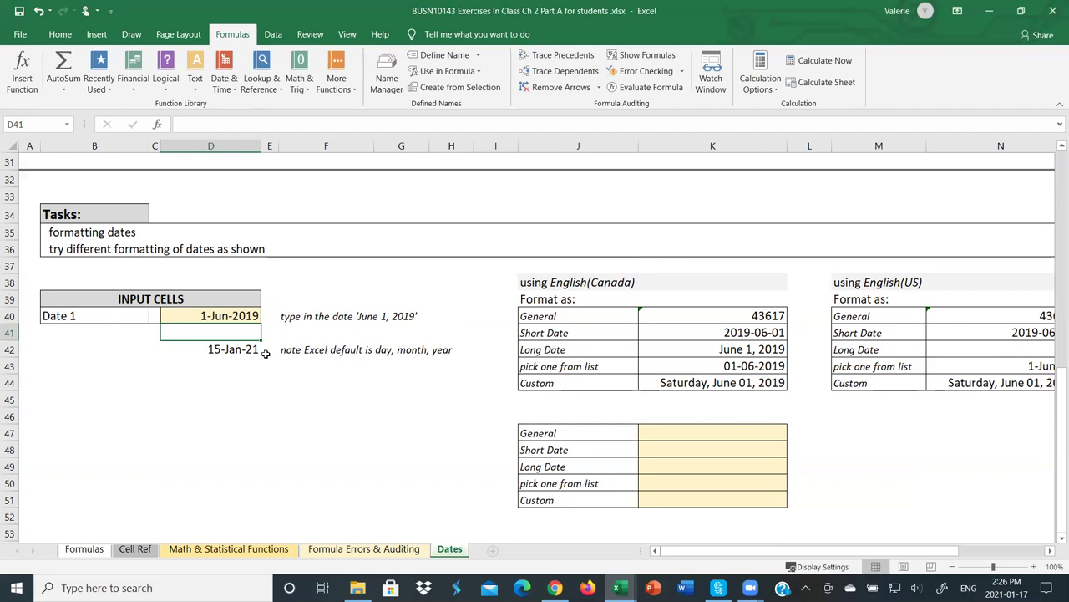
# - Inspect the formula behind the English(Canada) General cell K40 to see which cell it references
pyautogui.moveTo(696, 554); pyautogui.dragTo(742, 555)
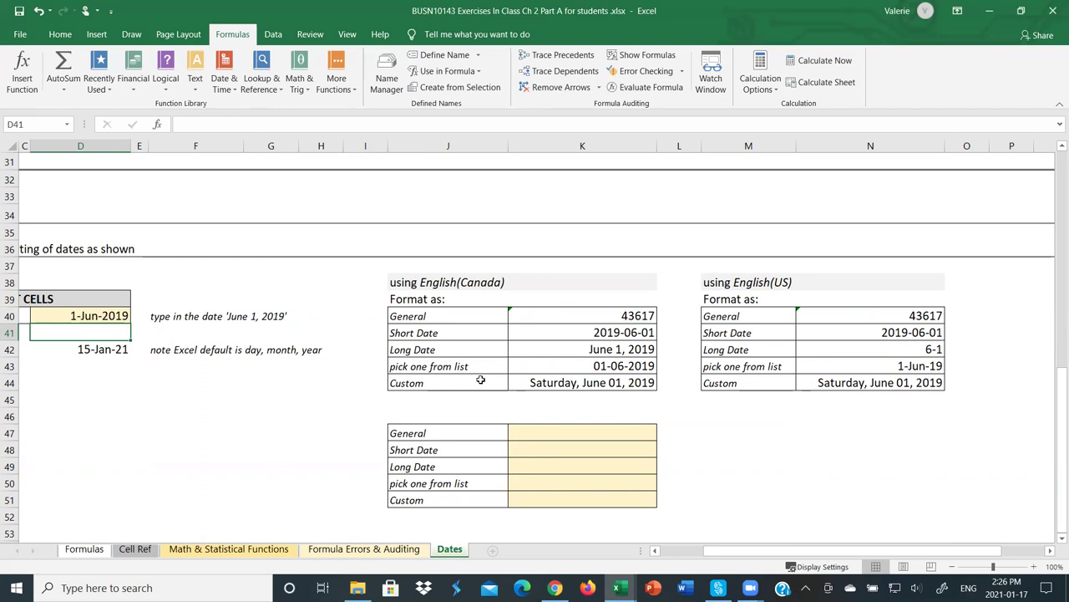
pyautogui.click(60, 35)
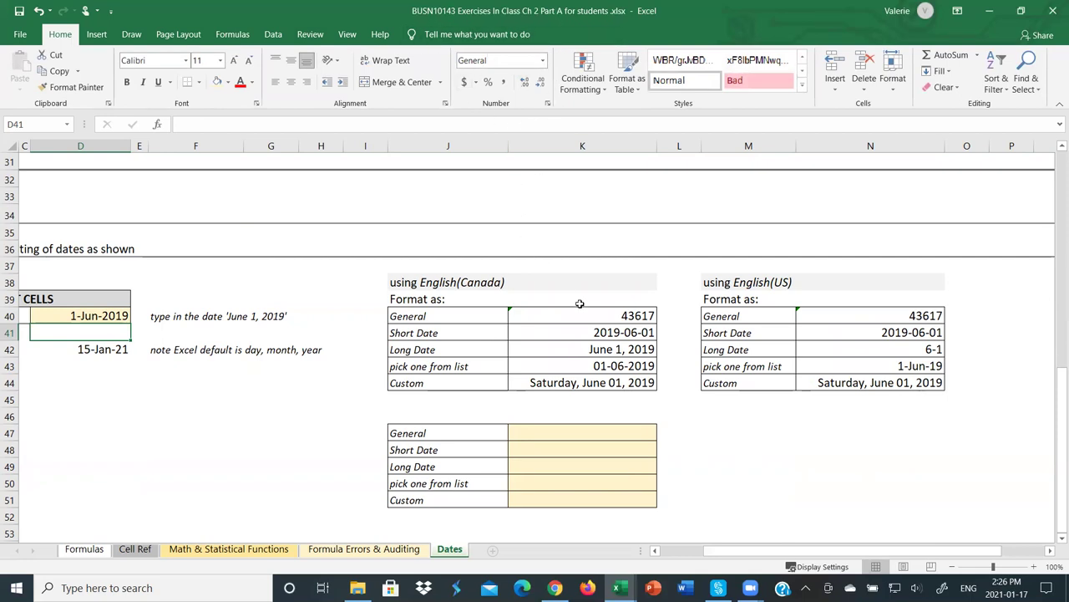
pyautogui.click(622, 316)
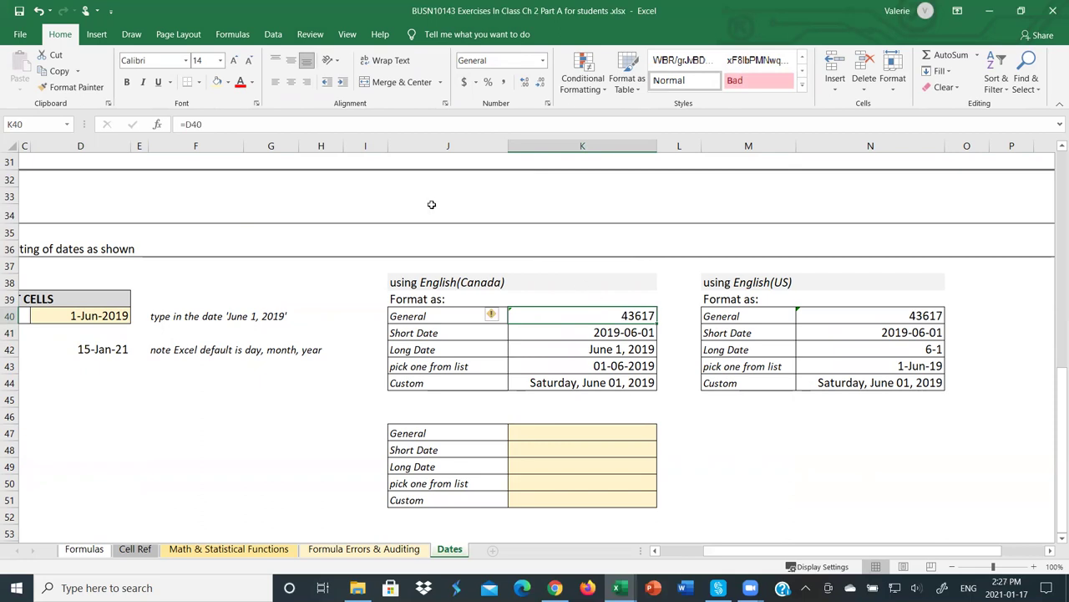
pyautogui.click(229, 122)
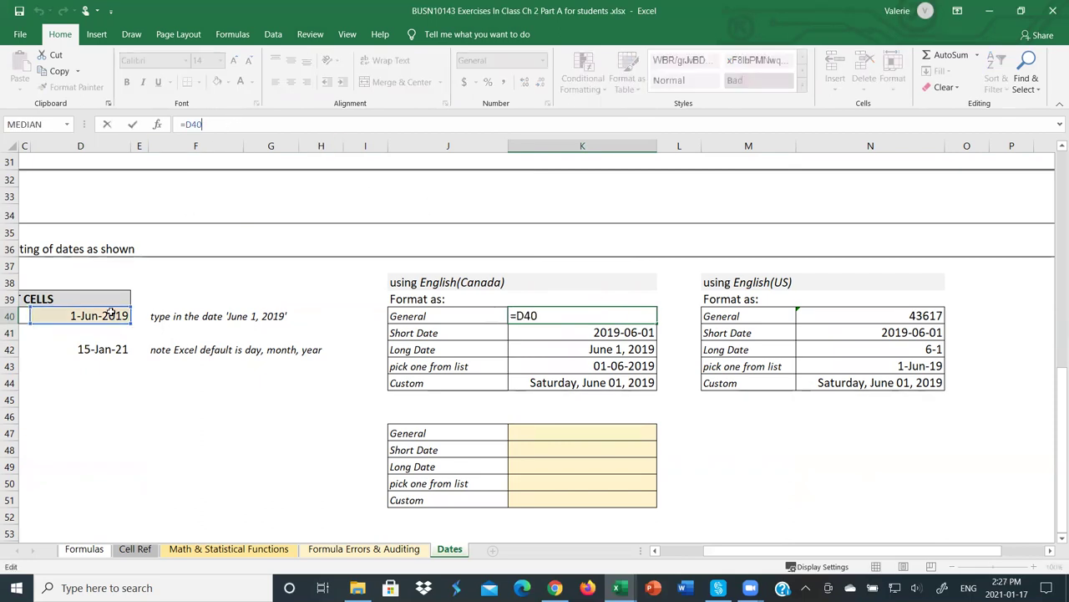
pyautogui.hotkey('ctrl', 'Return')
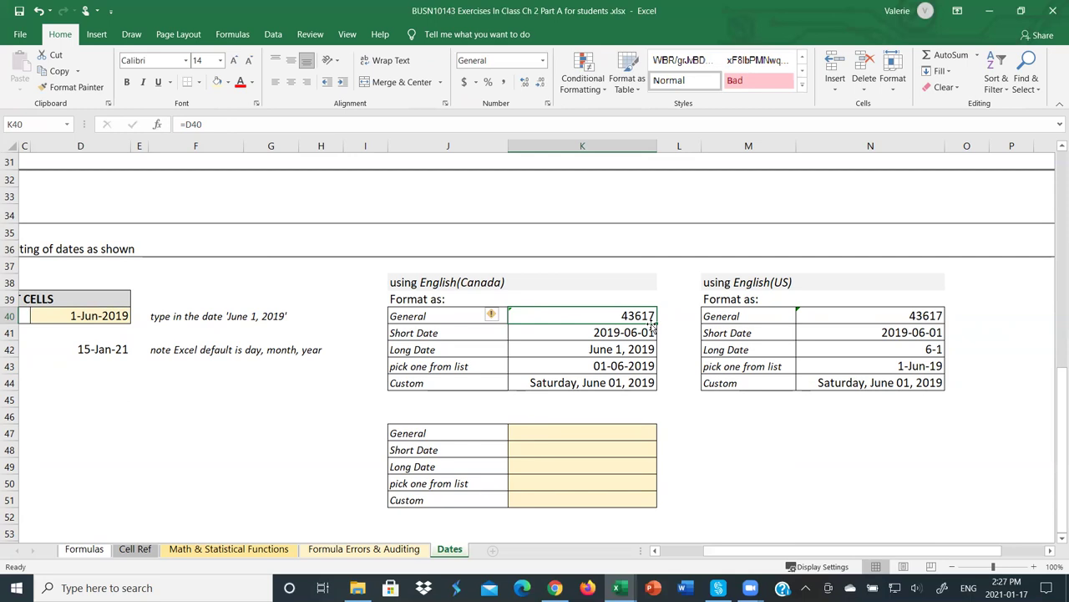
# - Try the year-month-day Date format on the General cell K40, and undo the format change
pyautogui.click(543, 62)
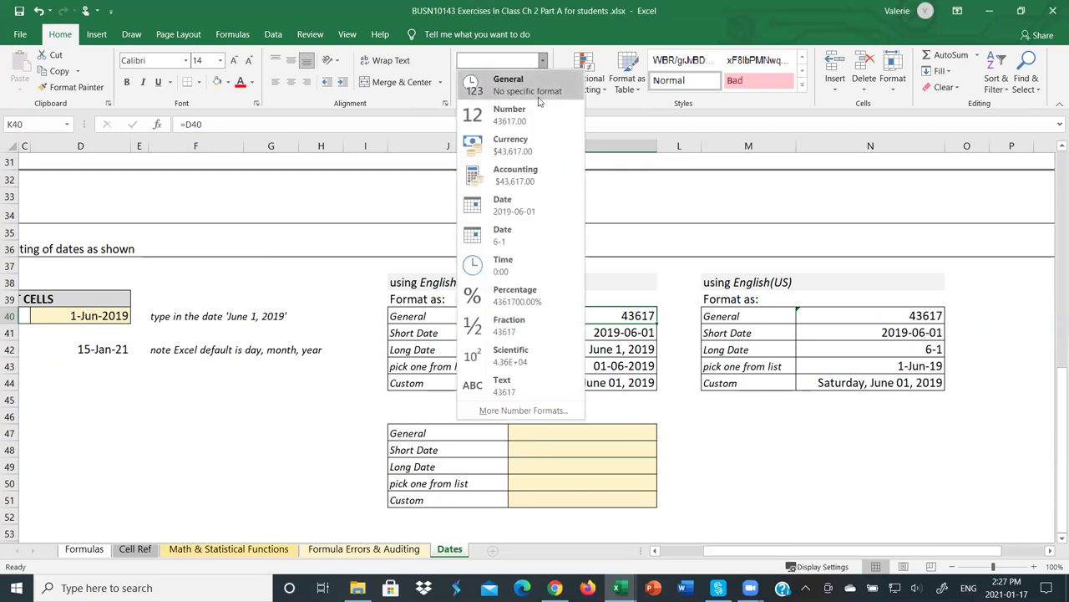
pyautogui.click(527, 214)
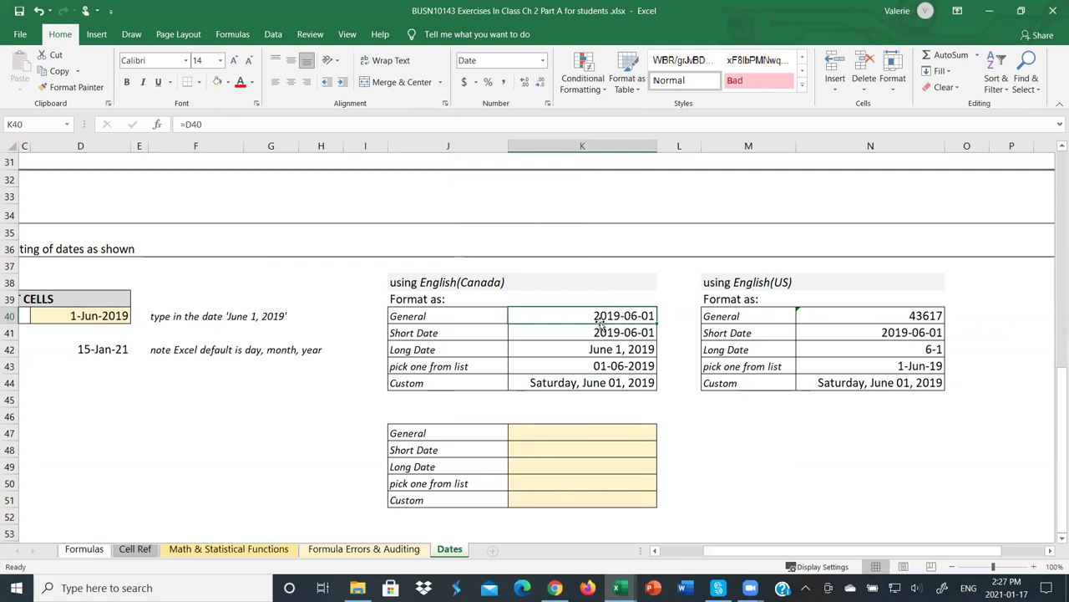
pyautogui.click(38, 10)
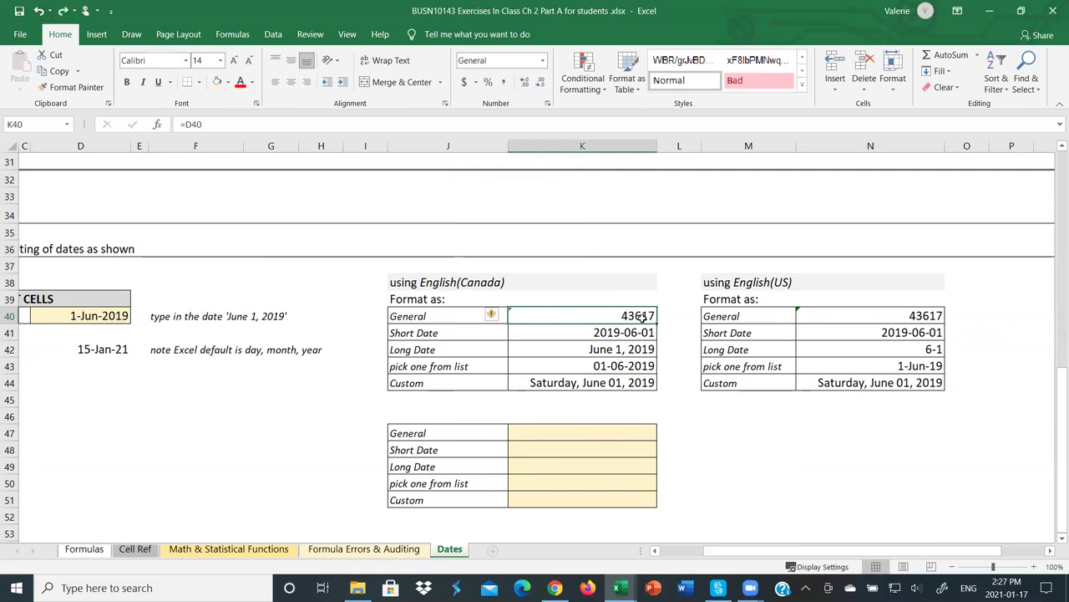
# - Review the number formats offered for the Short Date cell K41 and check the Long Date cell K42
pyautogui.click(640, 335)
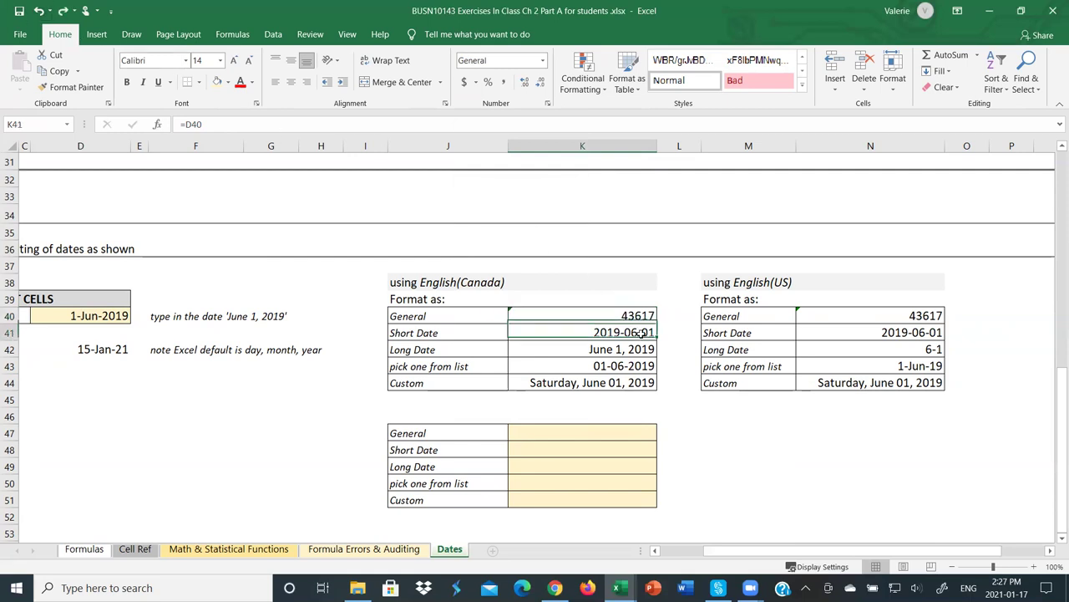
pyautogui.click(543, 61)
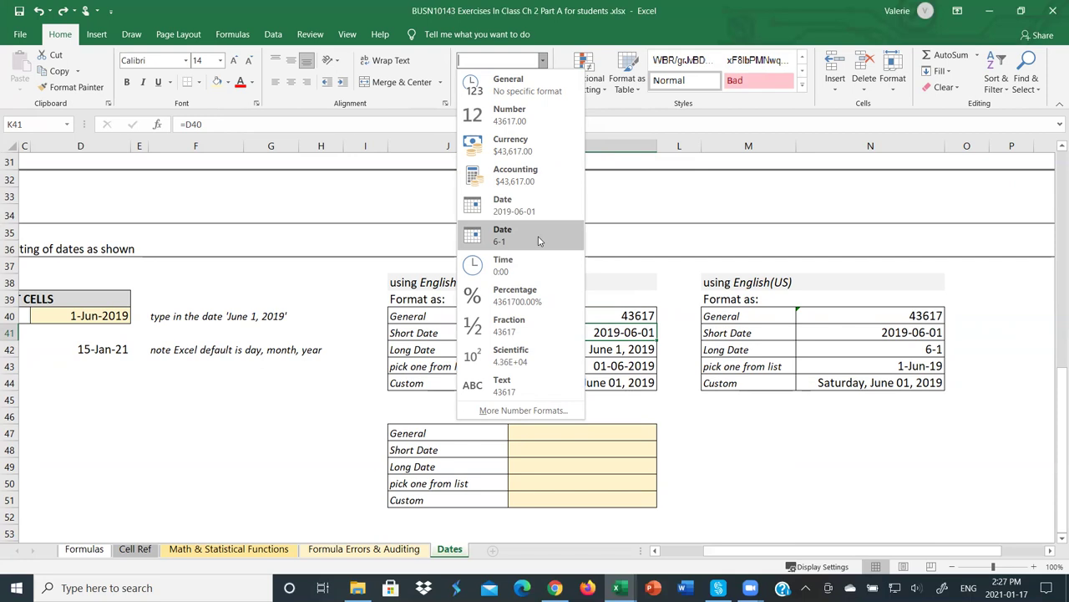
pyautogui.click(679, 248)
pyautogui.click(619, 349)
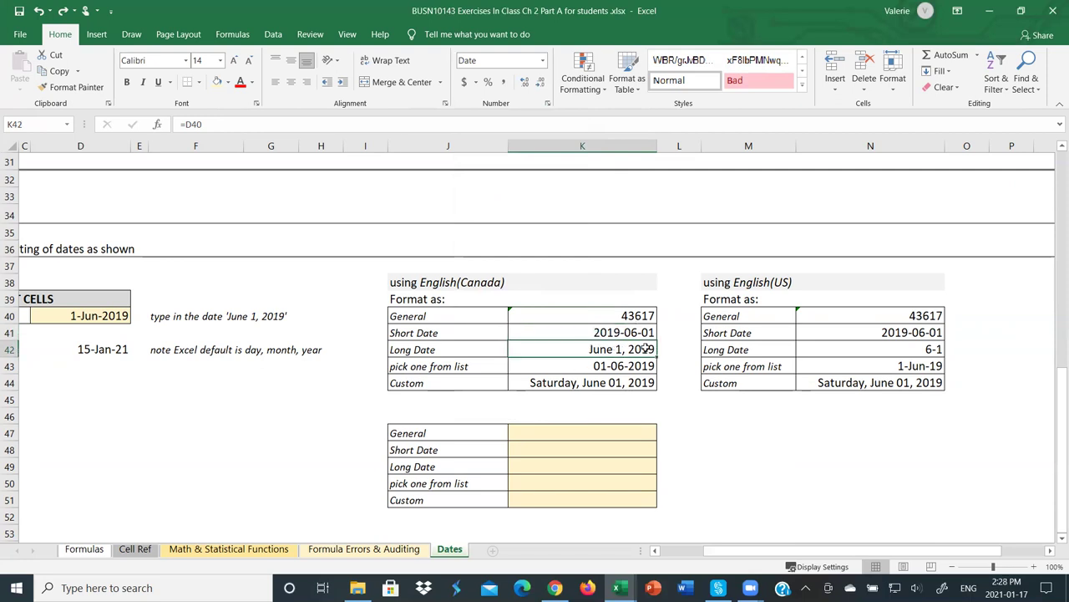
# - Format K43 with the 14-Mar-12 date type, keeping the English (Canada) locale
pyautogui.click(600, 366)
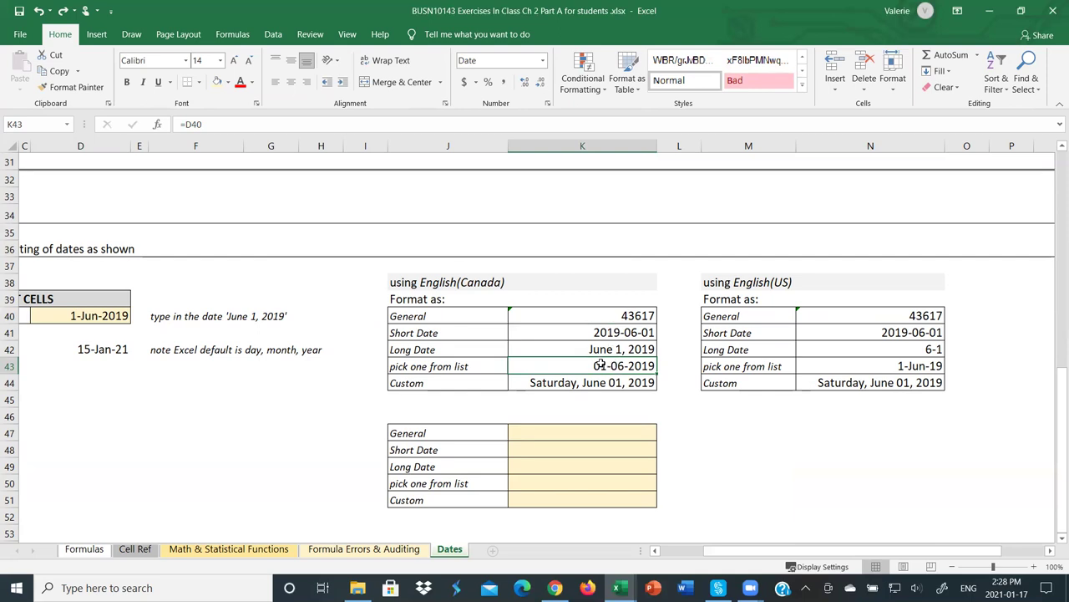
pyautogui.click(542, 62)
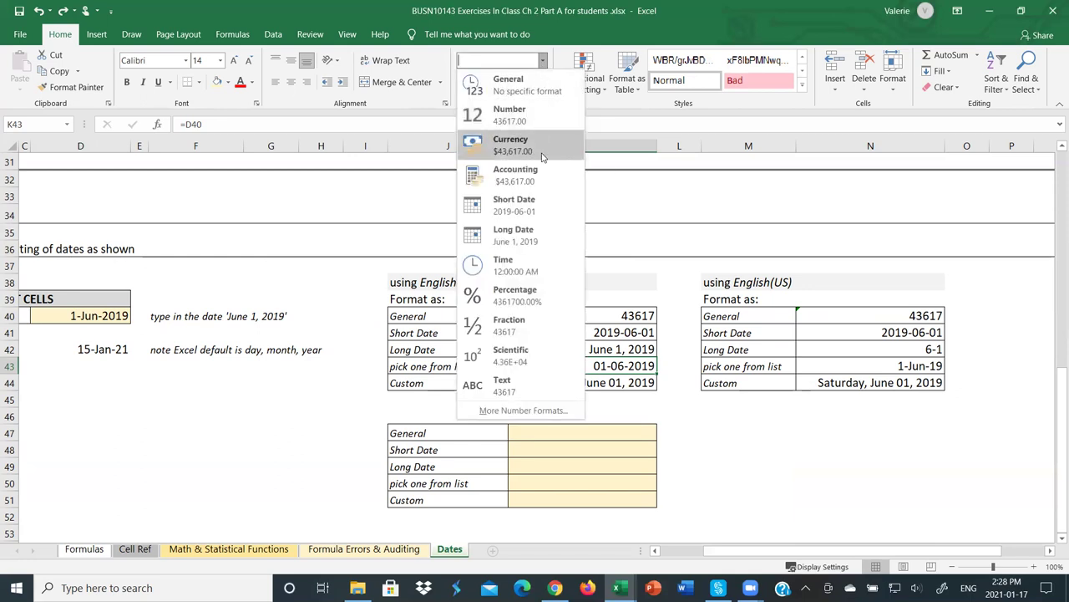
pyautogui.click(528, 411)
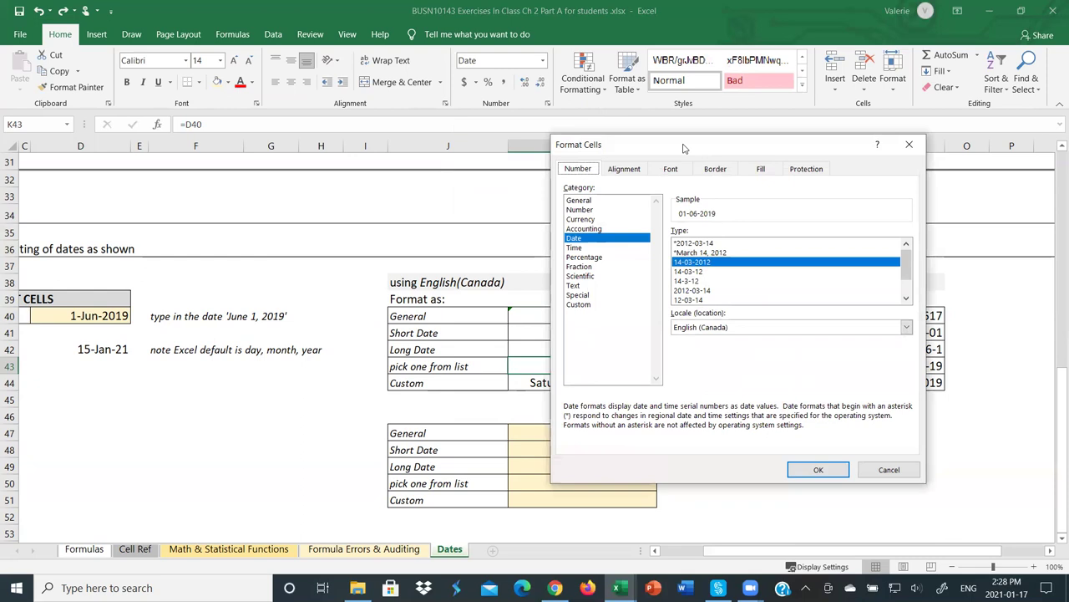
pyautogui.moveTo(684, 148); pyautogui.dragTo(136, 152)
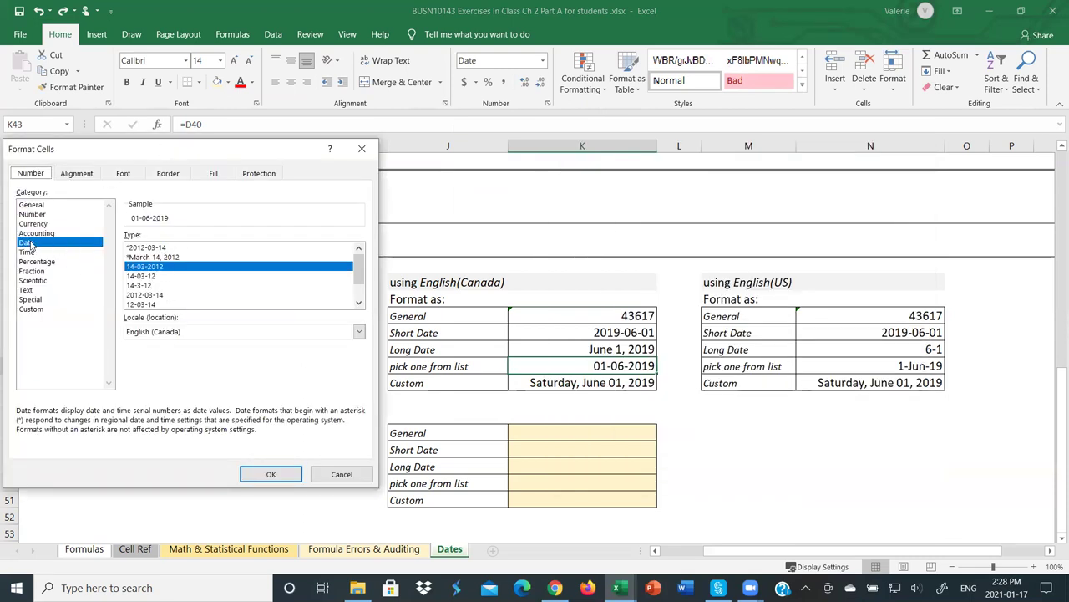
pyautogui.moveTo(361, 264); pyautogui.dragTo(362, 294)
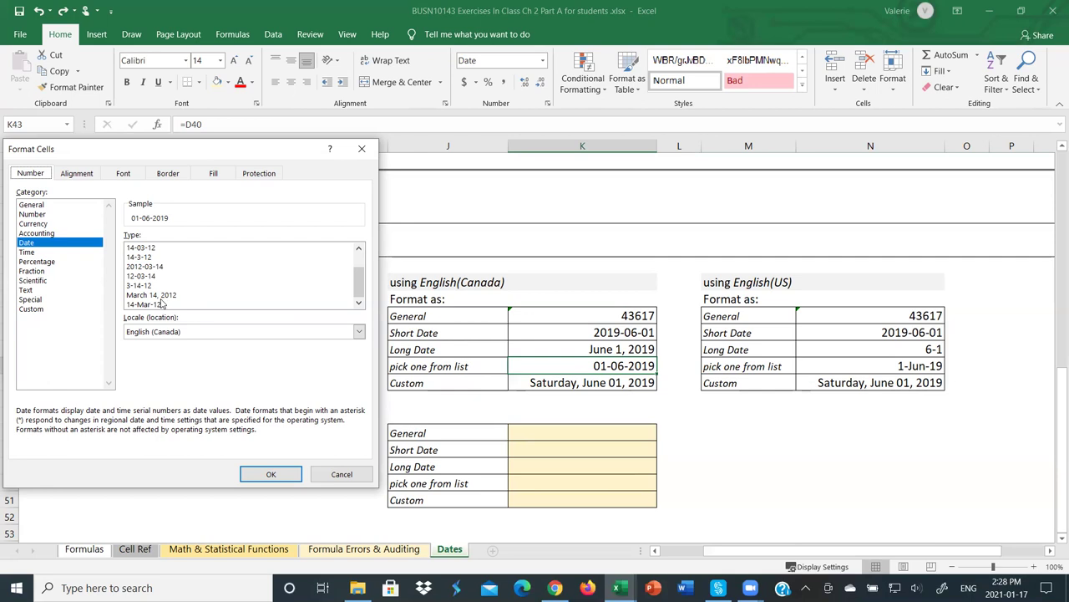
pyautogui.click(162, 306)
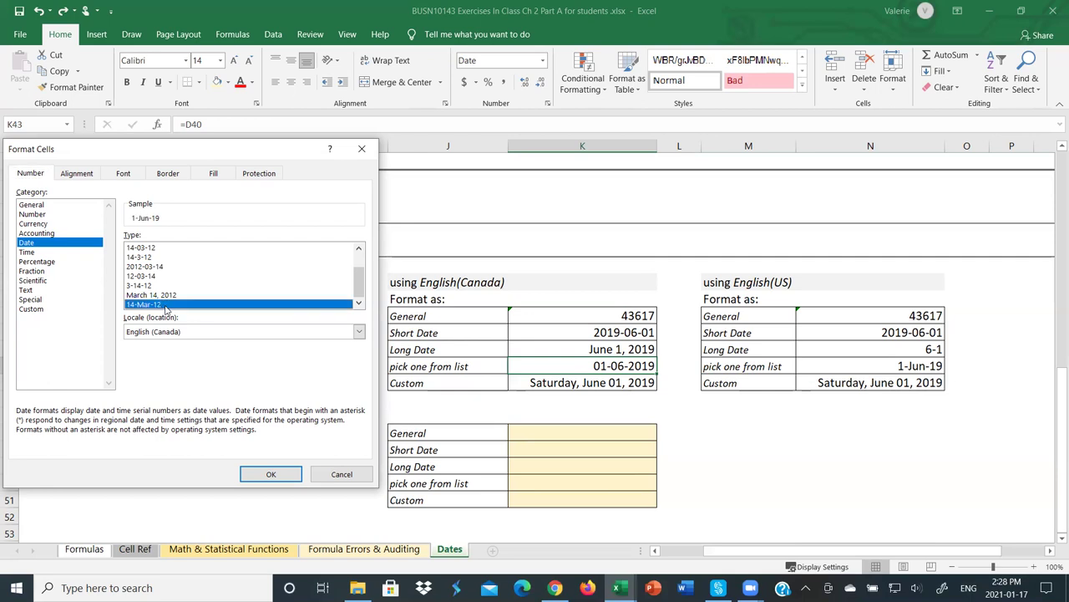
pyautogui.click(270, 473)
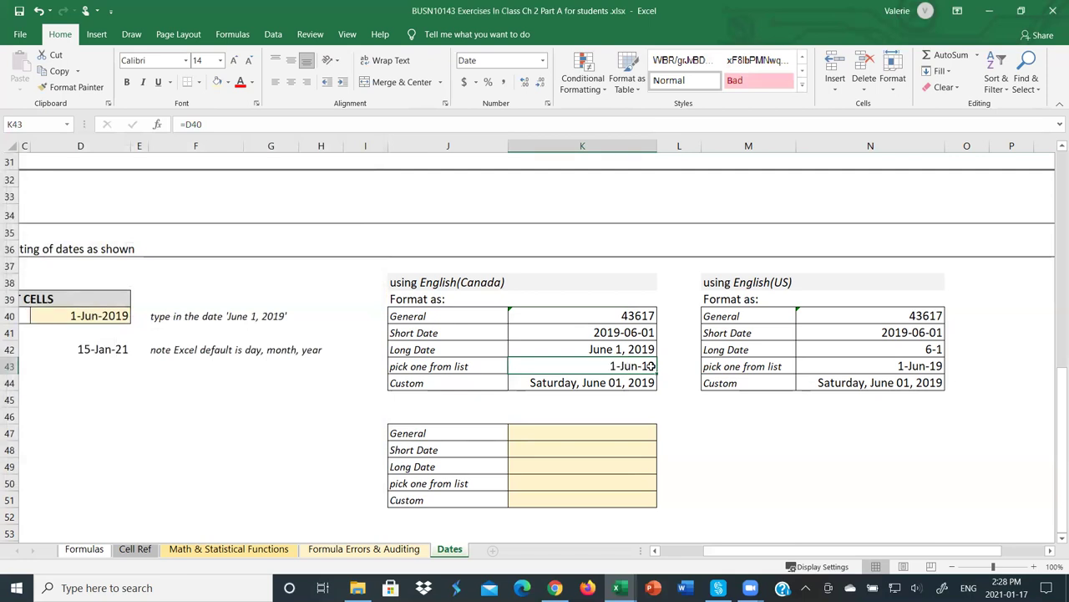
# - Change the custom number format of K44 to ddd, mmm dd, yyyy to abbreviate the weekday and month
pyautogui.click(624, 384)
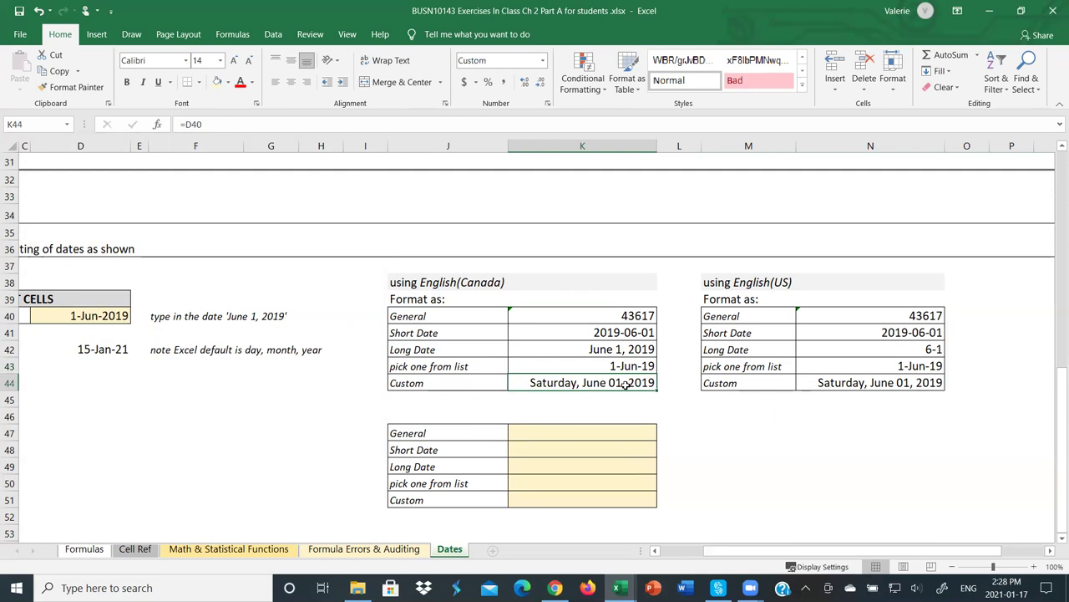
pyautogui.click(542, 60)
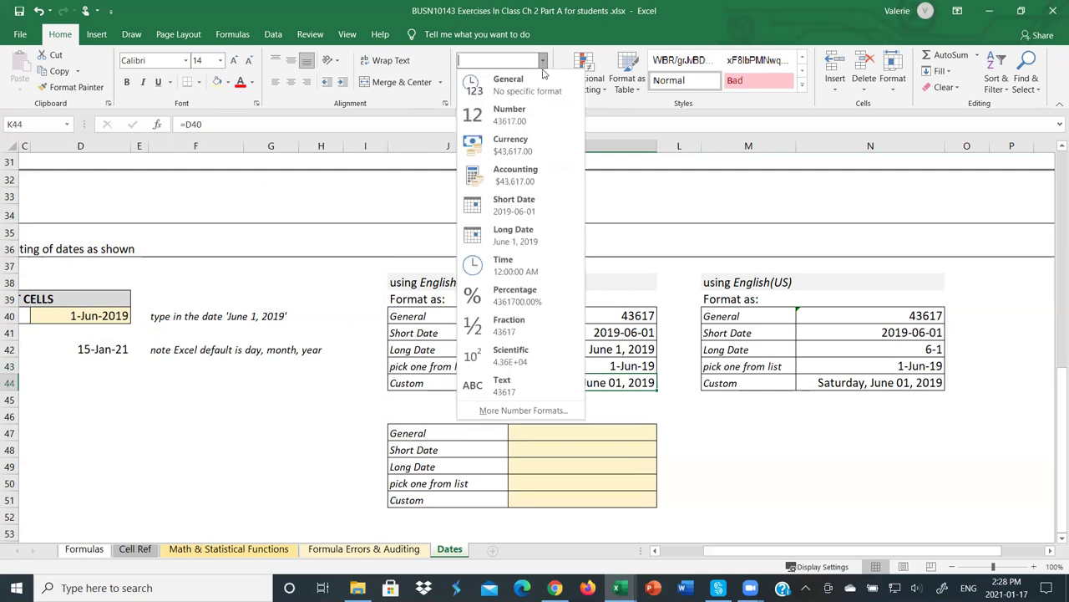
pyautogui.click(516, 414)
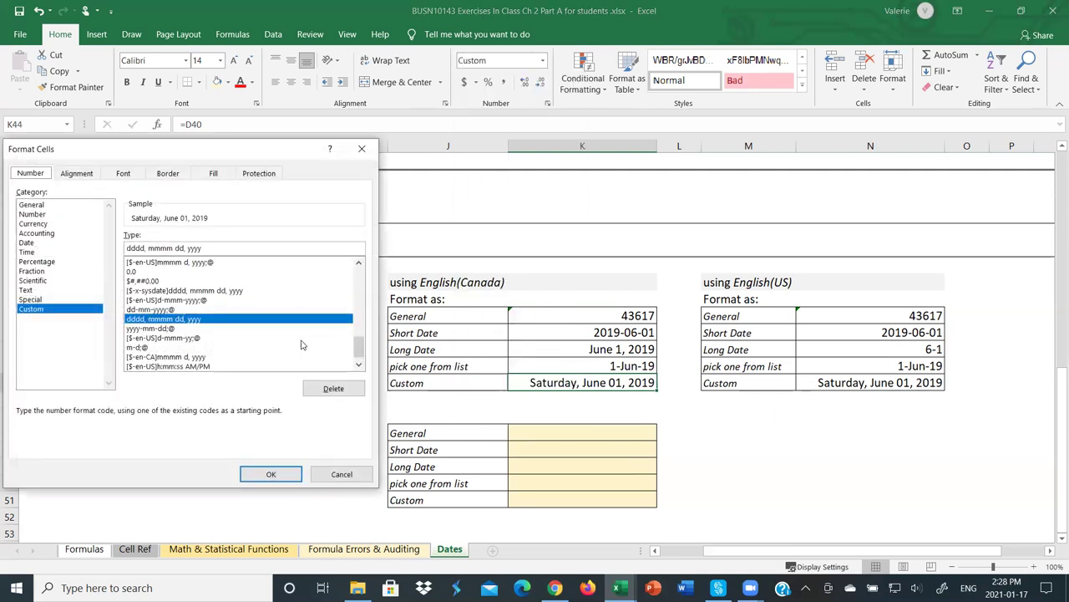
pyautogui.click(64, 311)
pyautogui.press('BackSpace')
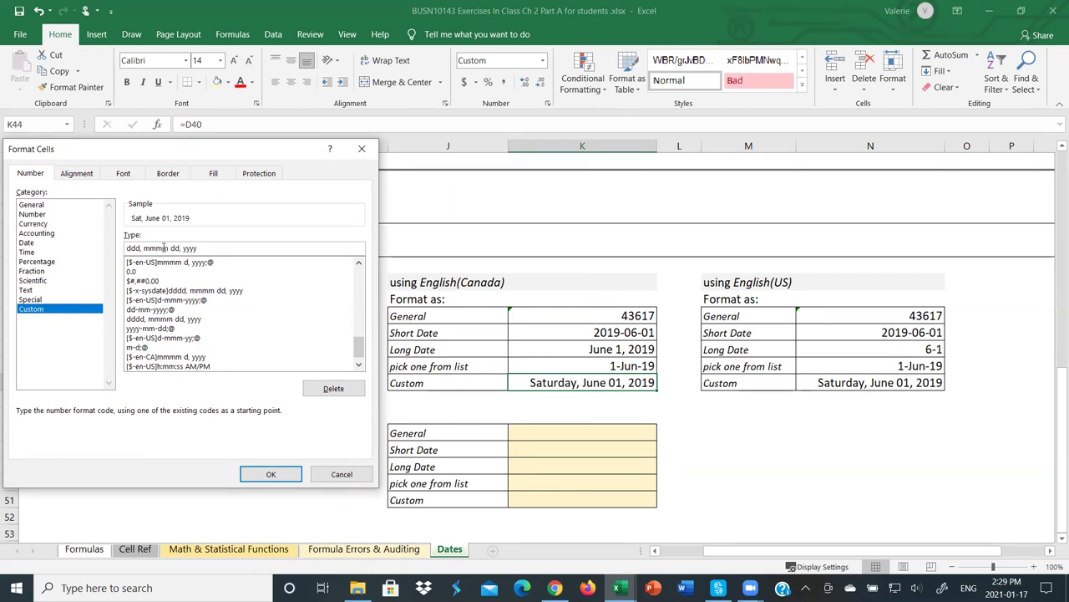
pyautogui.click(165, 247)
pyautogui.press('BackSpace')
pyautogui.click(285, 473)
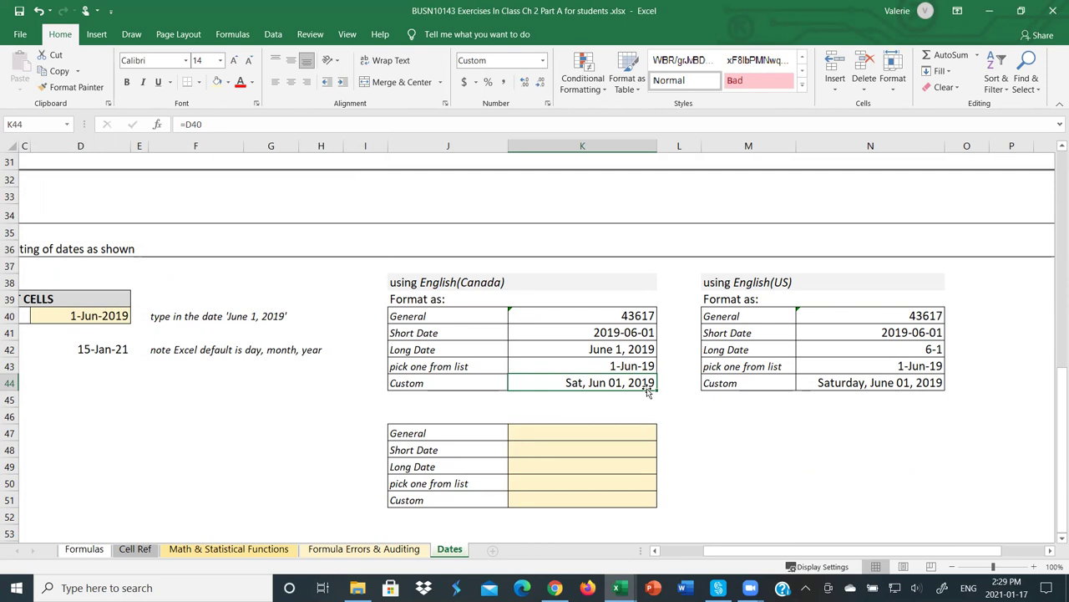
# - Review the Date and Custom format codes available for K44 without changing its format
pyautogui.click(543, 60)
pyautogui.click(521, 410)
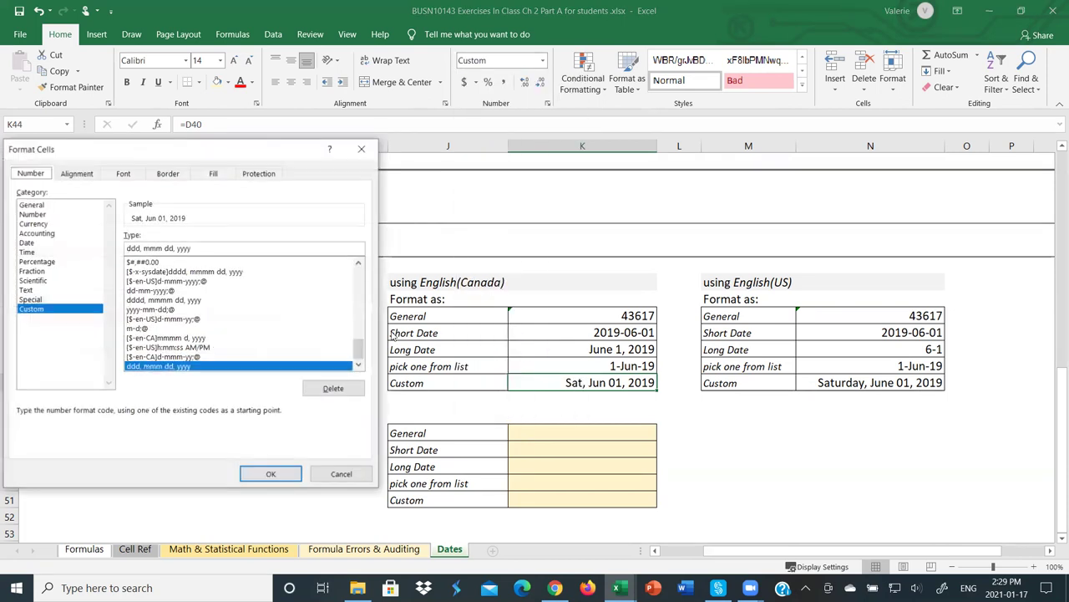
pyautogui.click(27, 242)
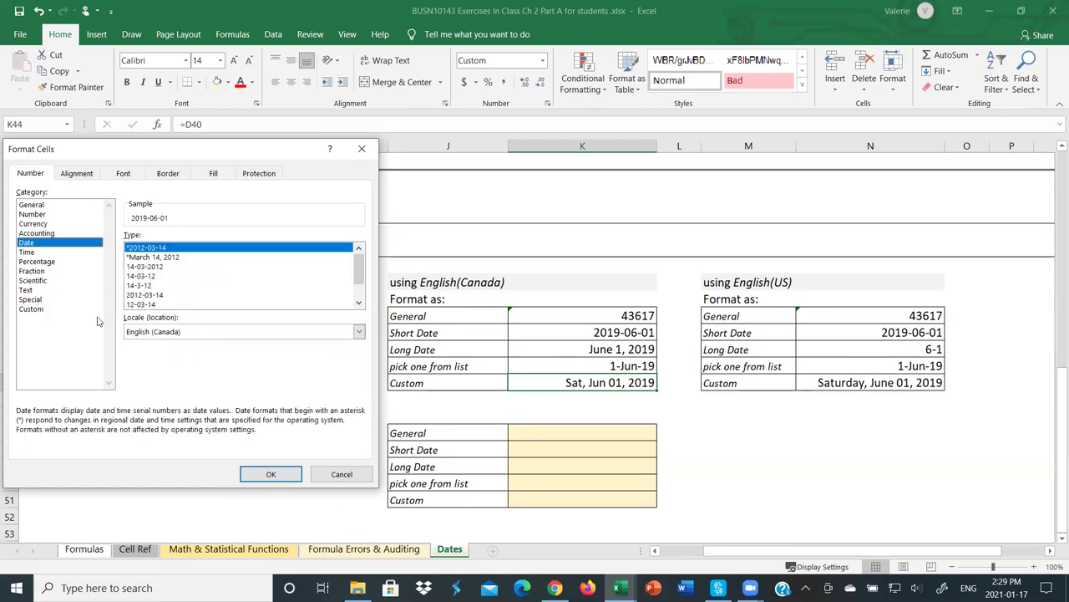
pyautogui.click(31, 309)
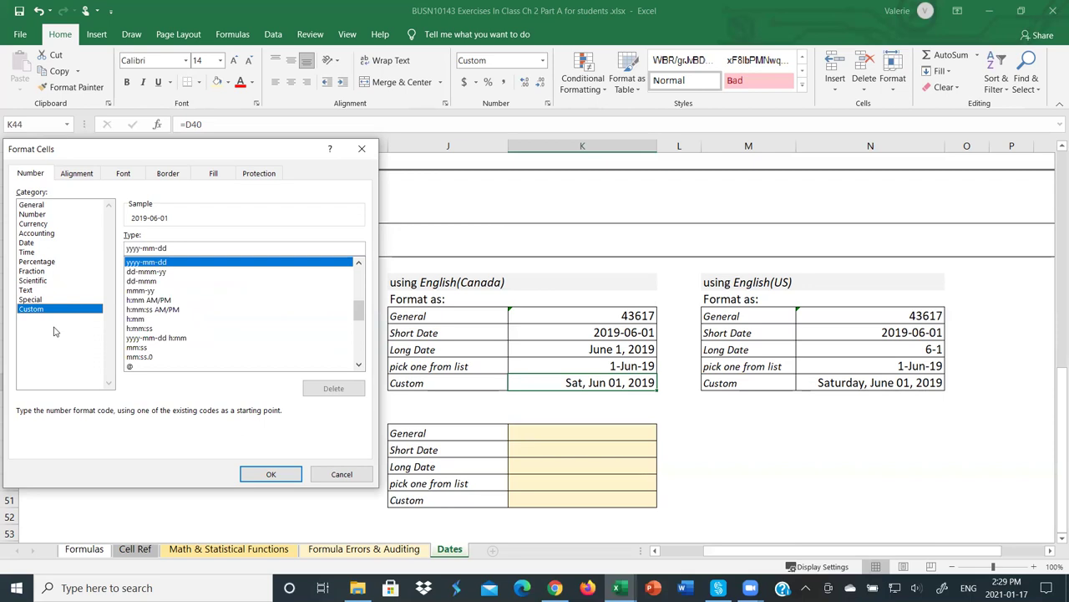
pyautogui.click(333, 474)
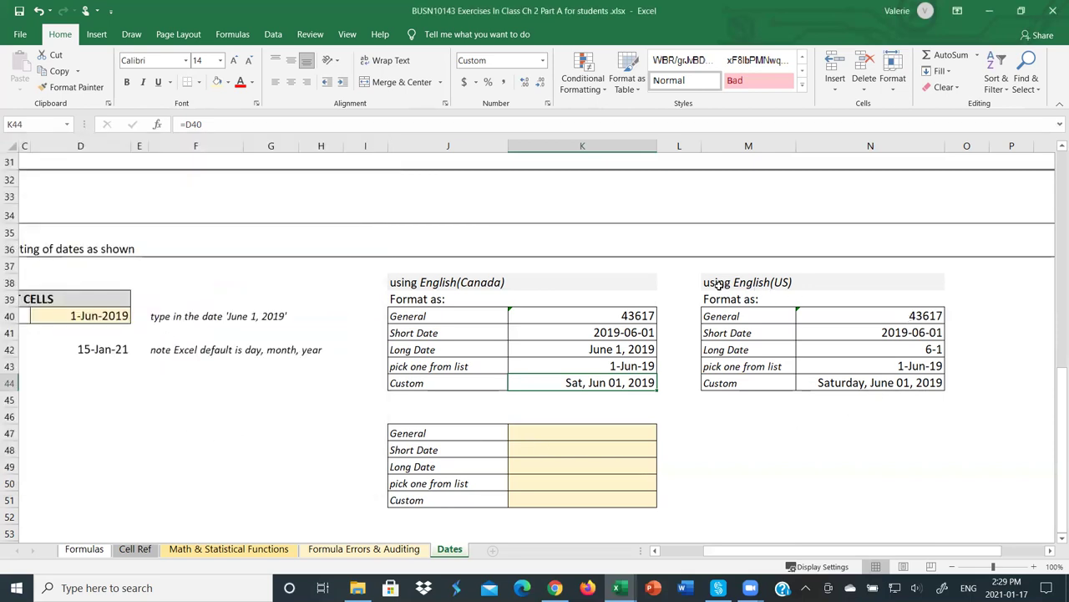
# - Check the number format assigned to the General cell N40 in the English (US) table
pyautogui.click(889, 321)
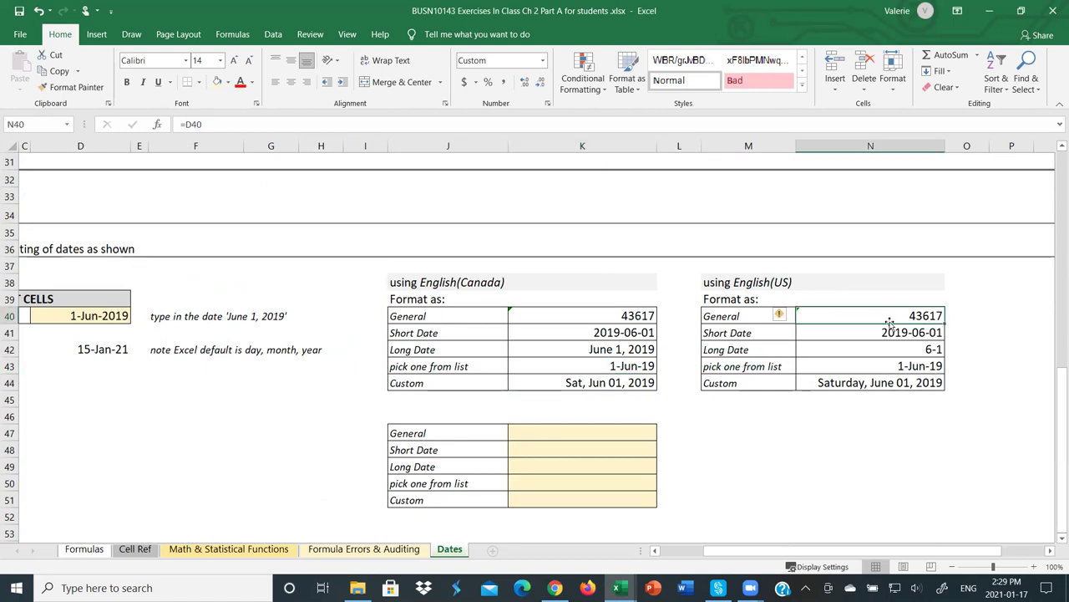
pyautogui.click(542, 60)
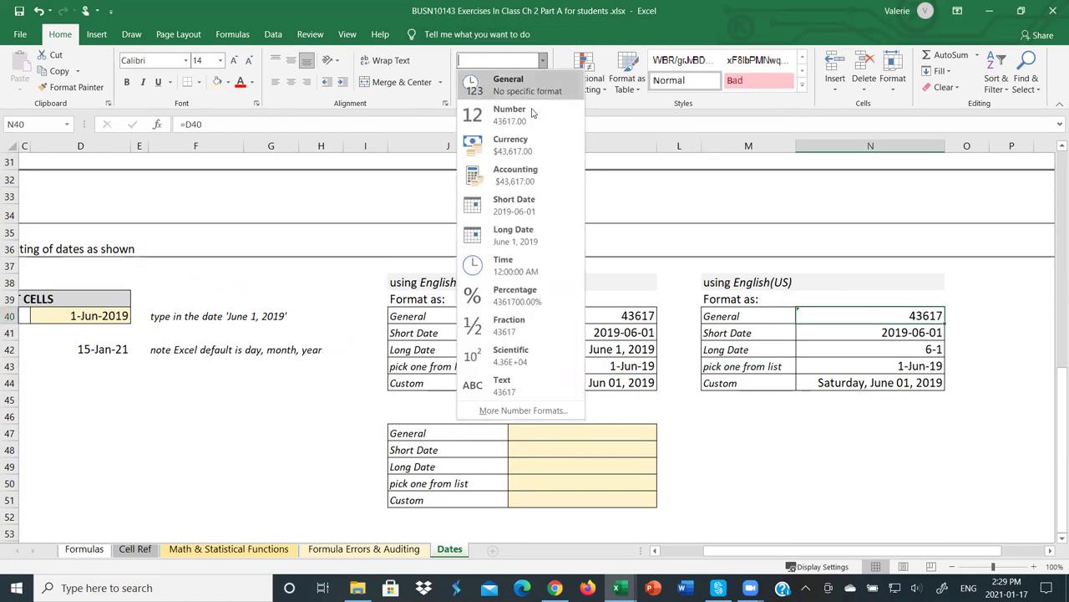
pyautogui.click(523, 410)
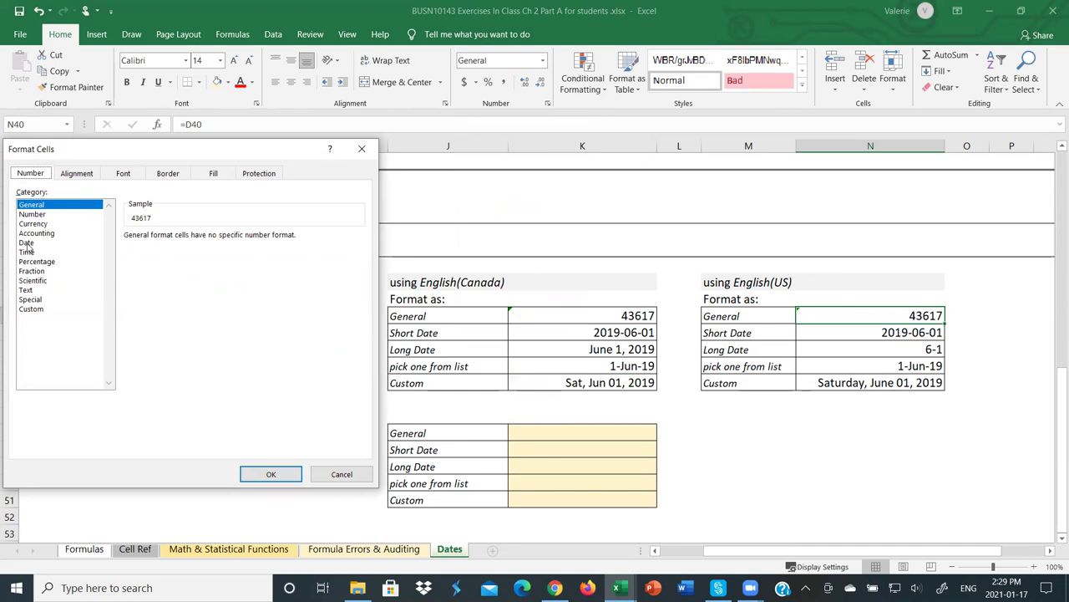
pyautogui.click(342, 473)
# - For the Short Date cell N41, switch the Date format's locale to English (United States)
pyautogui.click(930, 332)
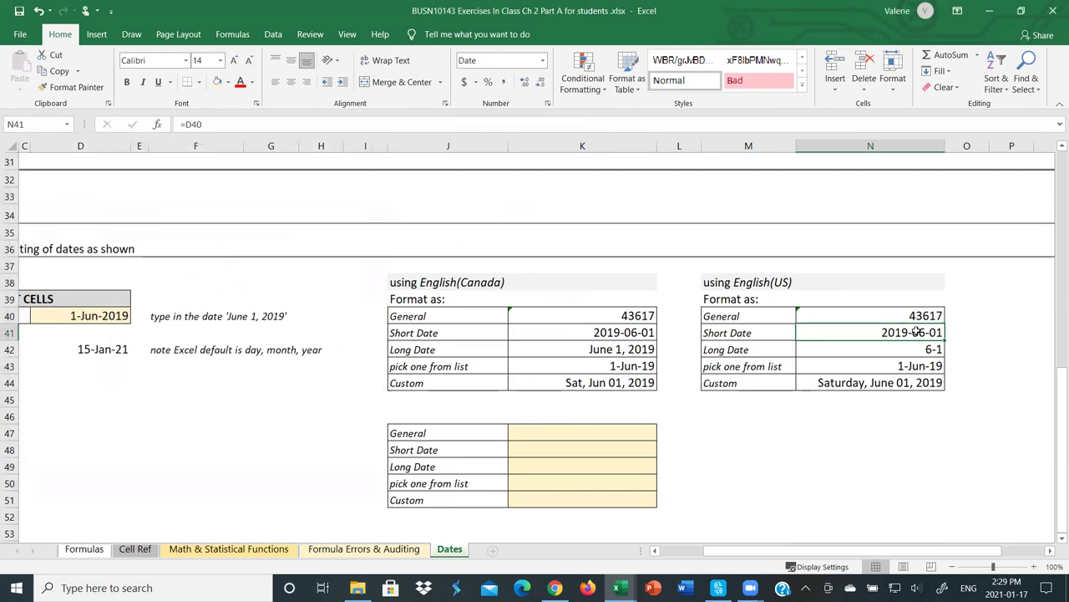
pyautogui.click(542, 60)
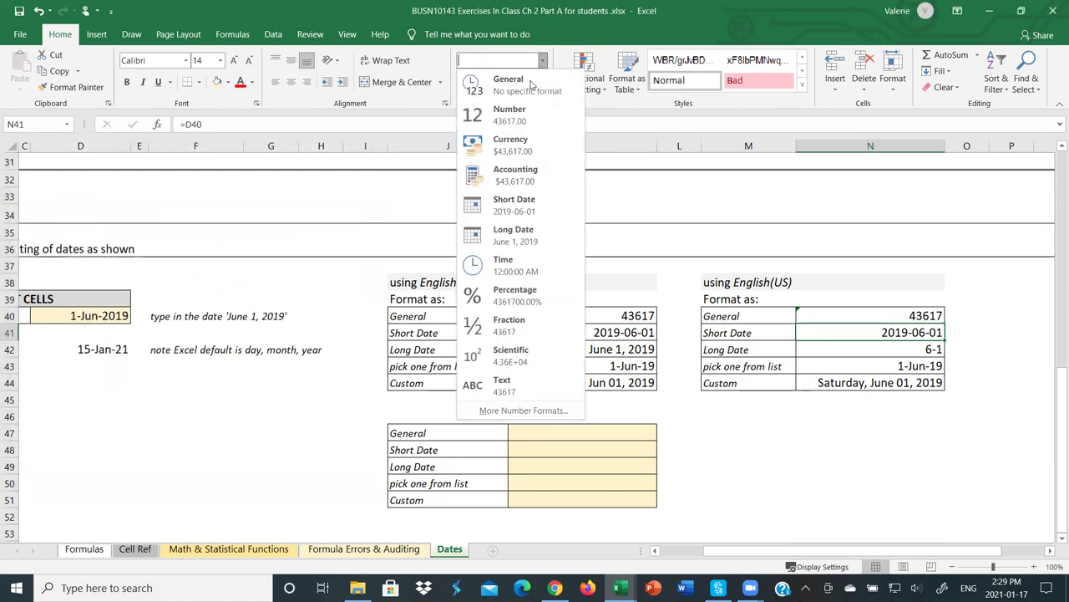
pyautogui.click(523, 410)
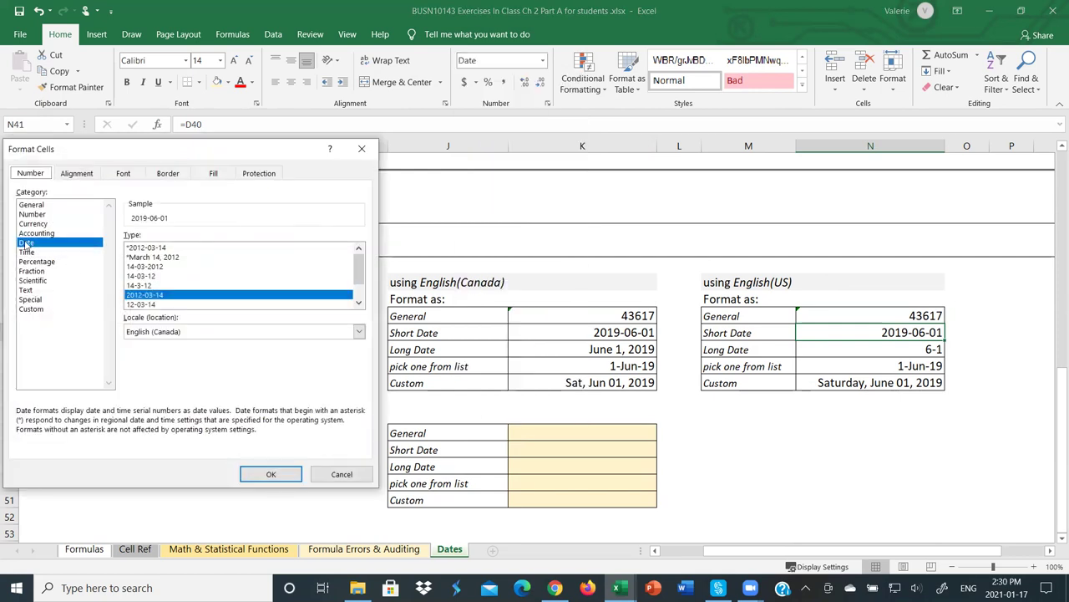
pyautogui.click(359, 332)
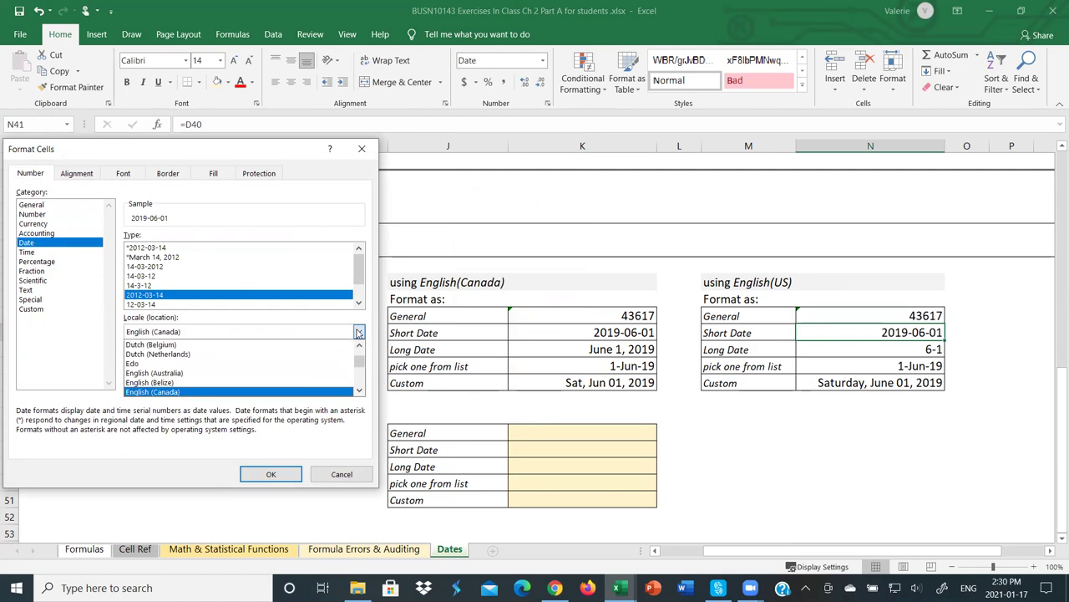
pyautogui.scroll(-1, 231, 376)
pyautogui.scroll(-5, 231, 376)
pyautogui.scroll(-8, 231, 376)
pyautogui.scroll(-2, 232, 376)
pyautogui.click(217, 388)
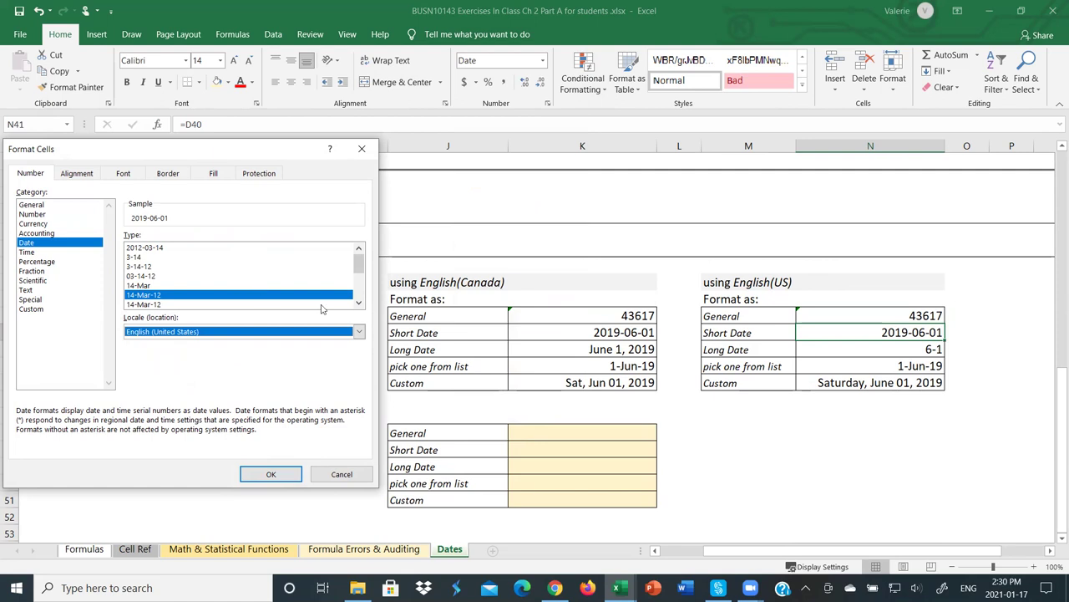
pyautogui.moveTo(359, 264)
pyautogui.mouseDown()
pyautogui.moveTo(359, 281)
pyautogui.moveTo(360, 264)
pyautogui.mouseUp()
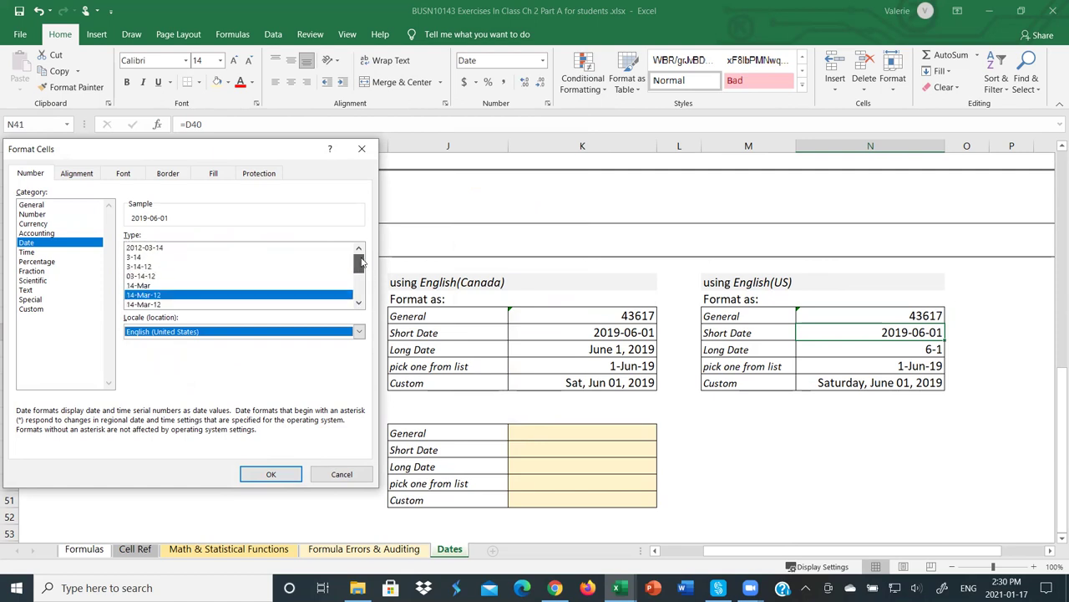
pyautogui.click(347, 330)
pyautogui.click(188, 349)
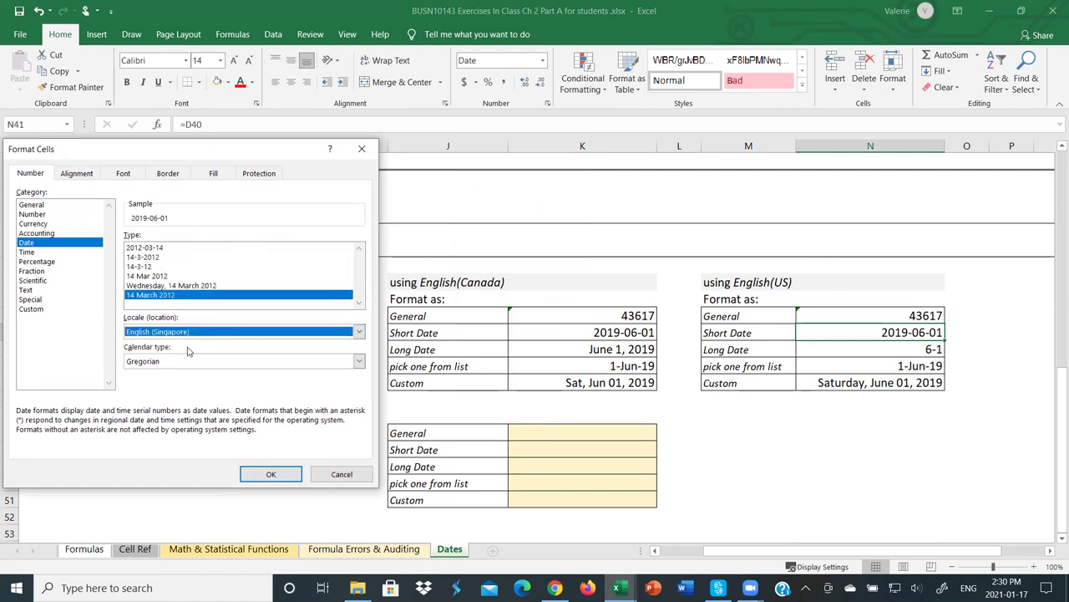
pyautogui.click(361, 331)
pyautogui.click(210, 370)
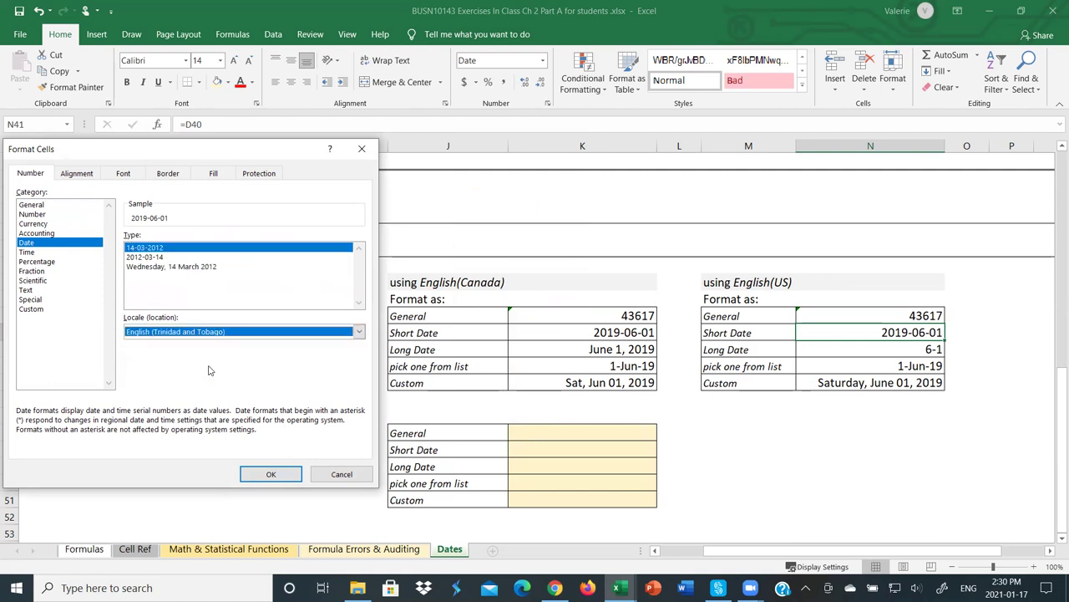
# - Apply the 2012-03-14 date type with the English (United States) locale to N41
pyautogui.click(360, 332)
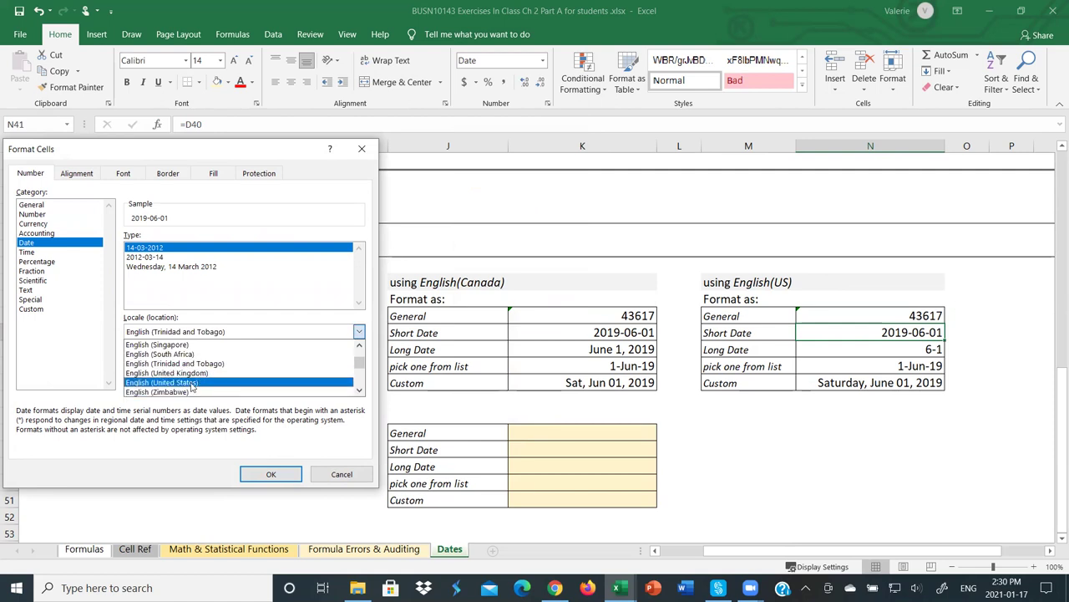
pyautogui.click(192, 383)
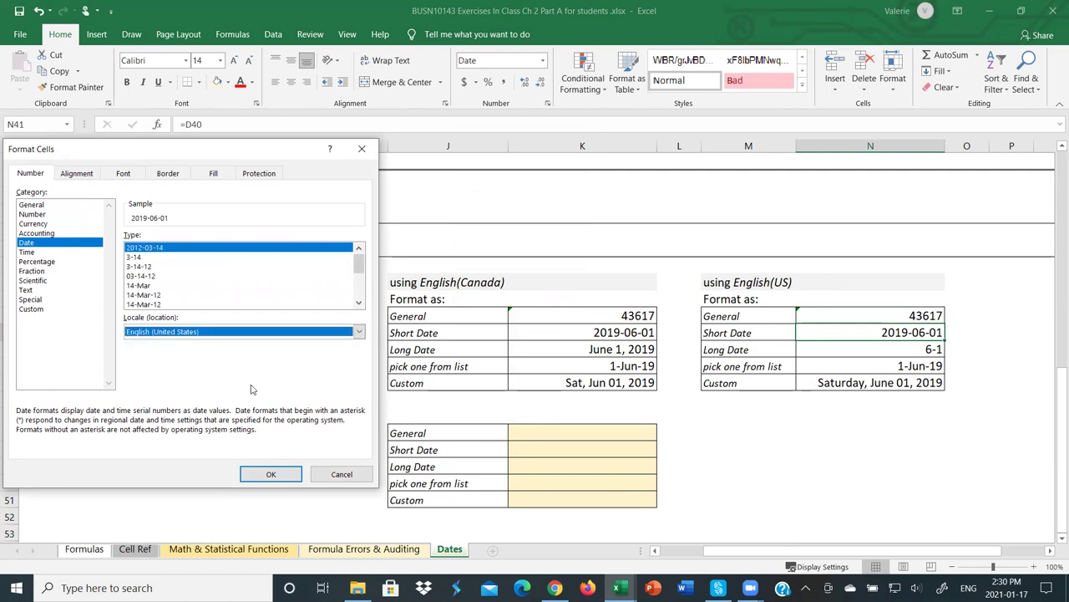
pyautogui.click(271, 474)
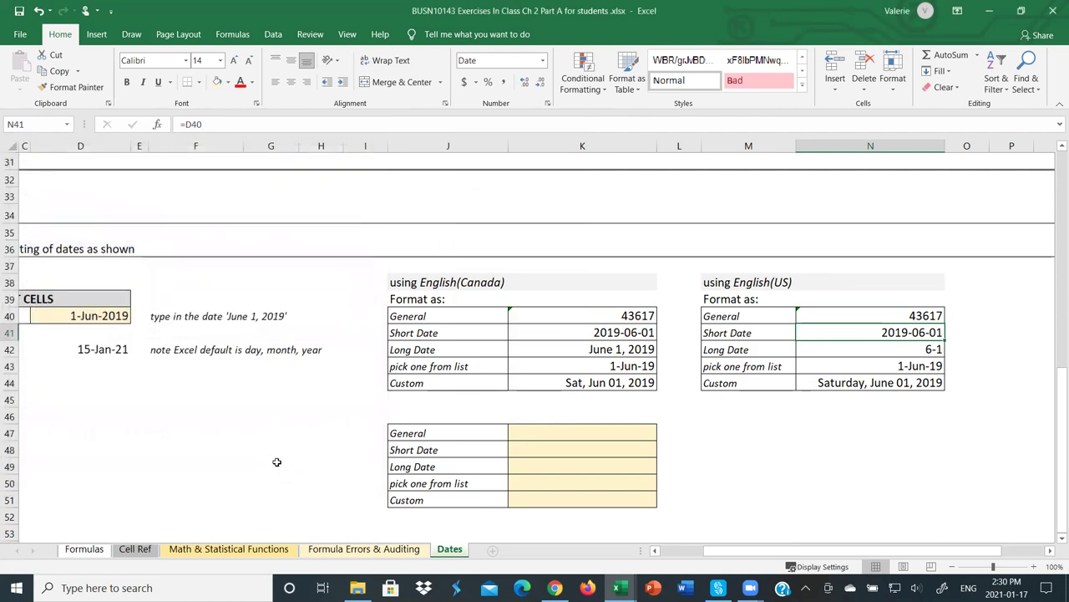
# - Try the year-month-day date format on the Long Date cell N42, and return it to the month-day format
pyautogui.click(543, 61)
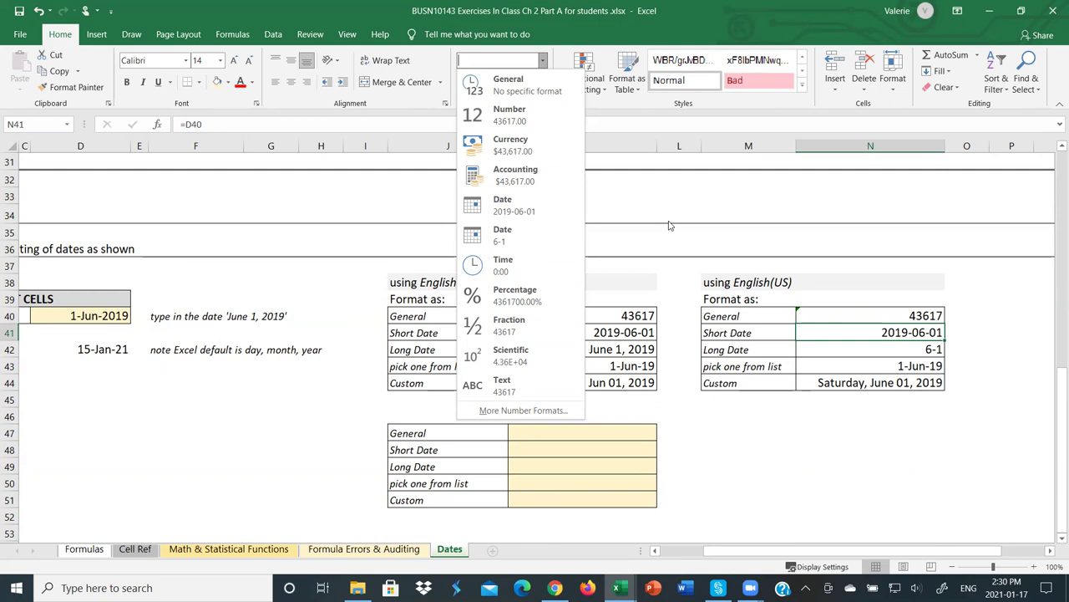
pyautogui.press('Escape')
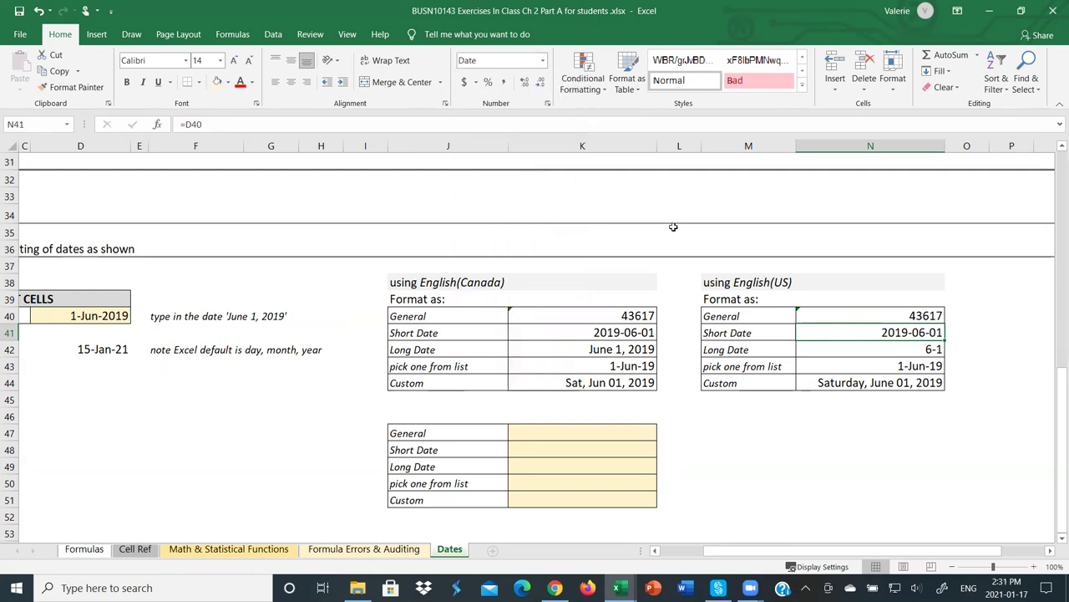
pyautogui.click(926, 352)
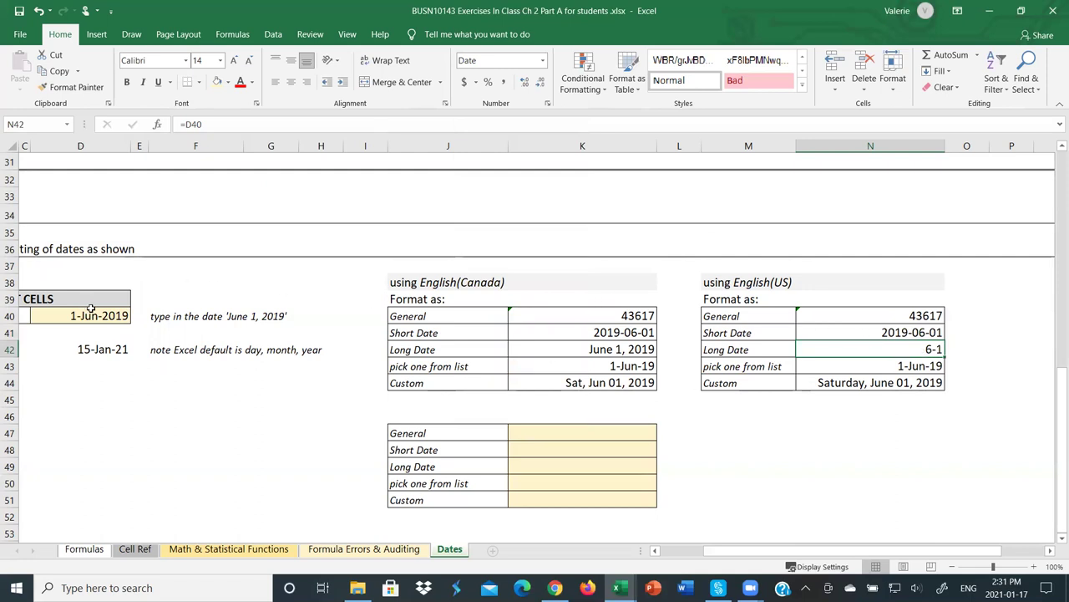
pyautogui.click(543, 62)
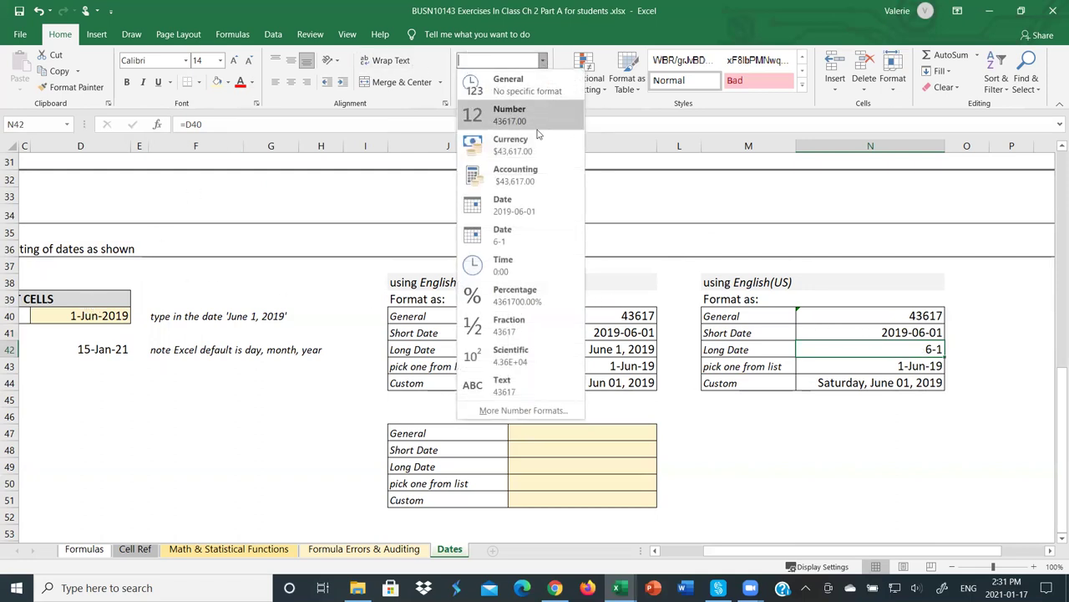
pyautogui.click(528, 210)
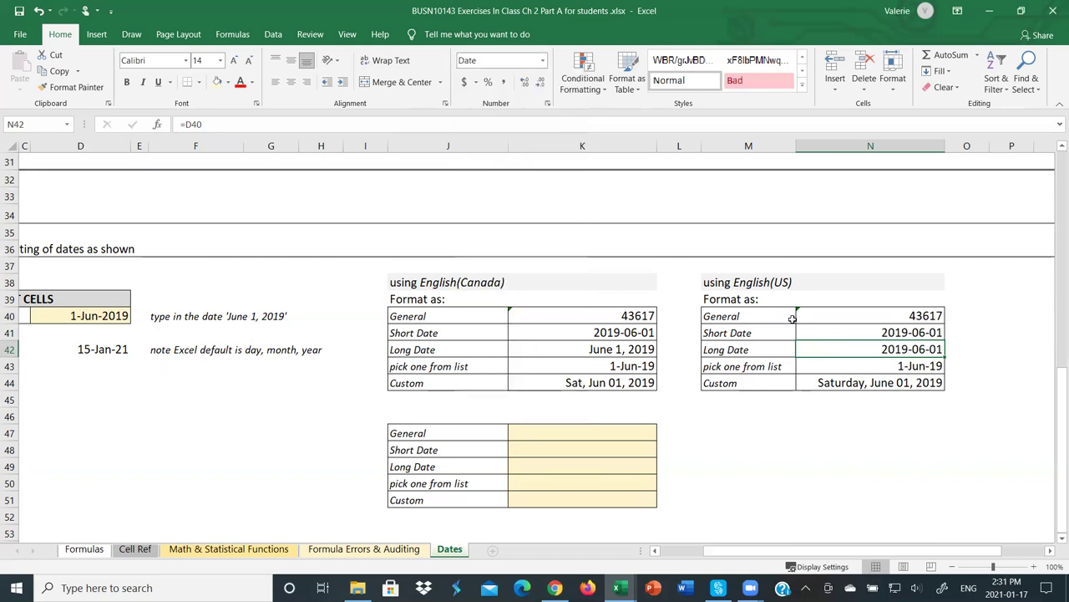
pyautogui.click(543, 62)
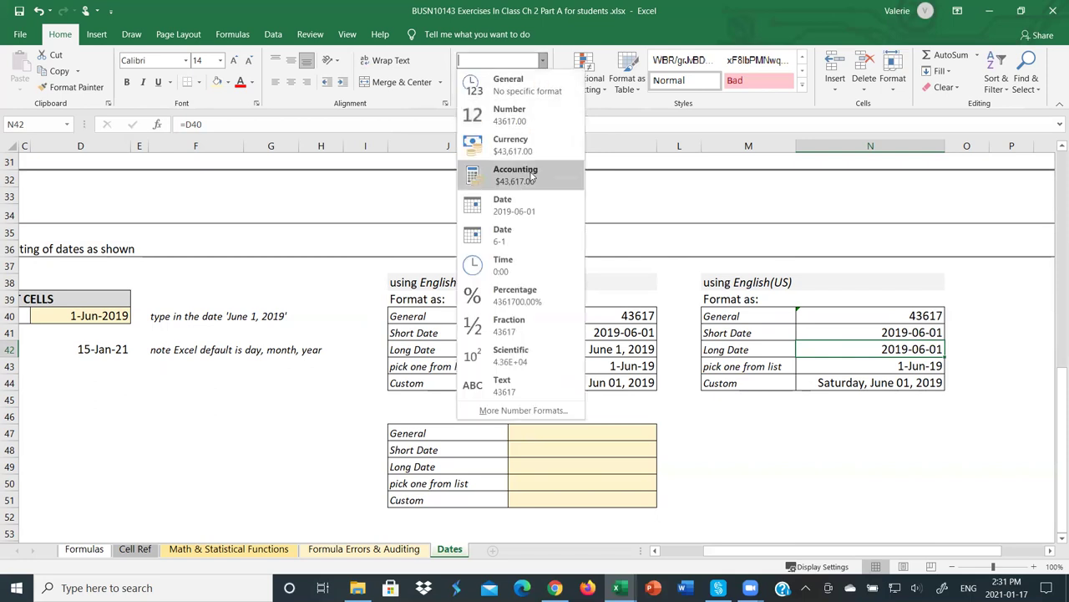
pyautogui.click(516, 240)
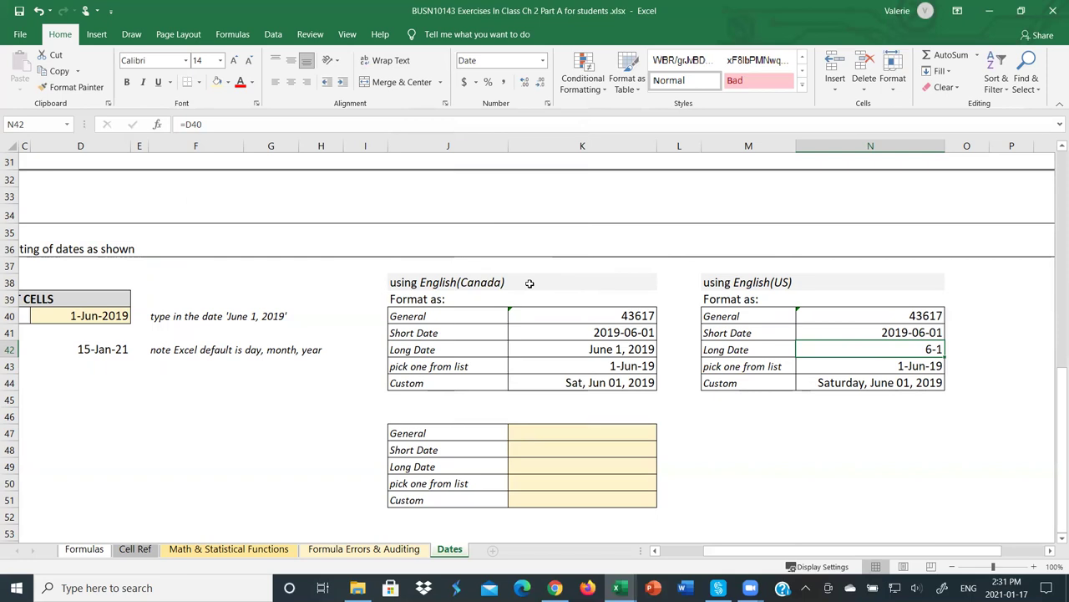
# - Change the custom number format of N44 to dddd, dd mmmm yyyy so the day precedes the month
pyautogui.click(880, 384)
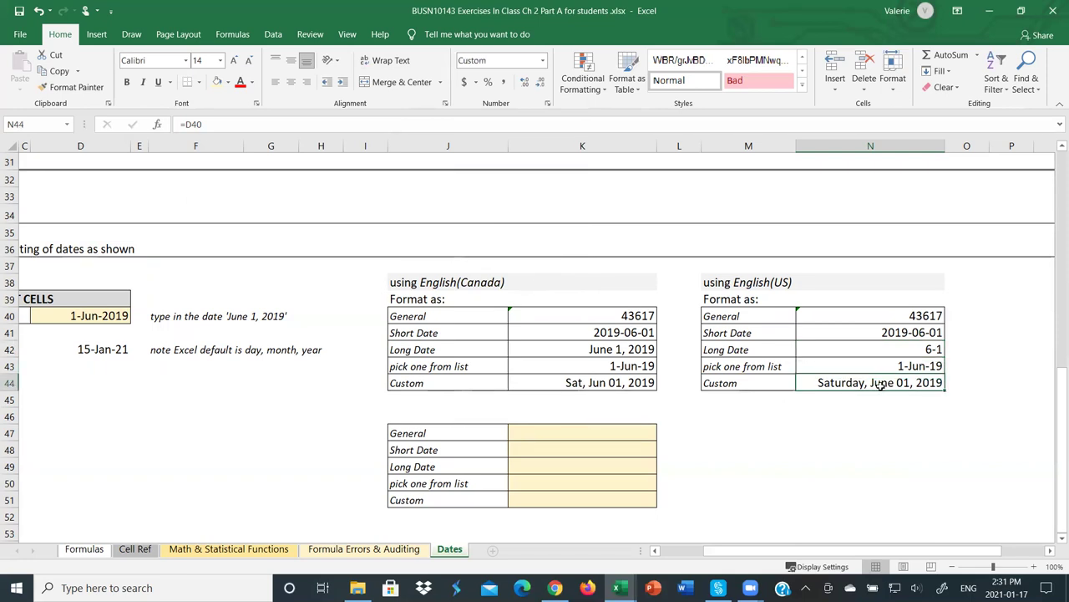
pyautogui.click(540, 61)
pyautogui.click(527, 414)
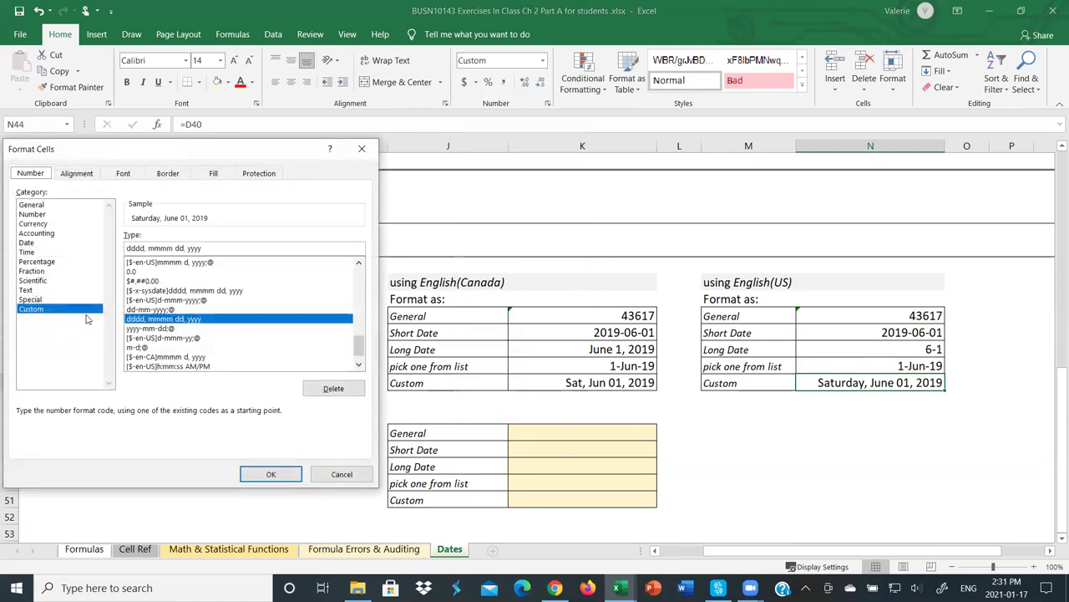
pyautogui.doubleClick(178, 248)
pyautogui.press('Delete')
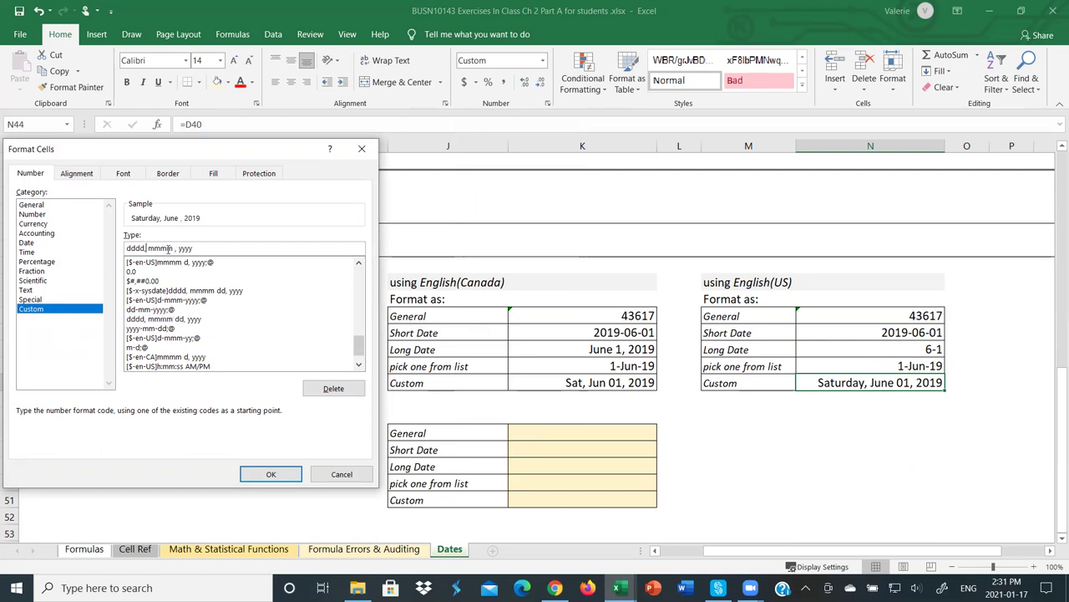
pyautogui.write('dd')
pyautogui.press('BackSpace')
pyautogui.press('Delete')
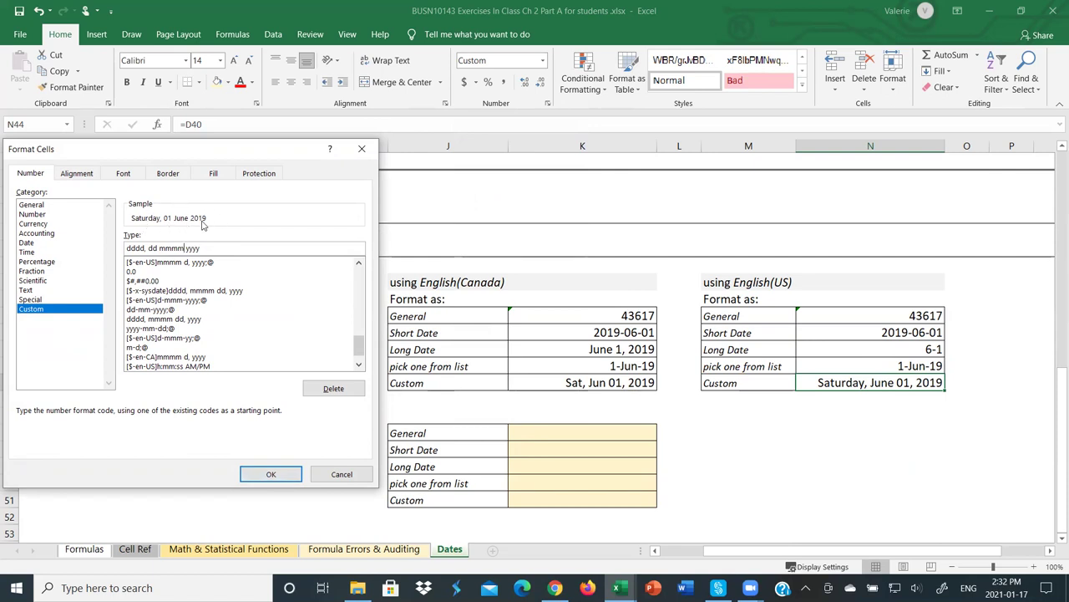
pyautogui.click(274, 471)
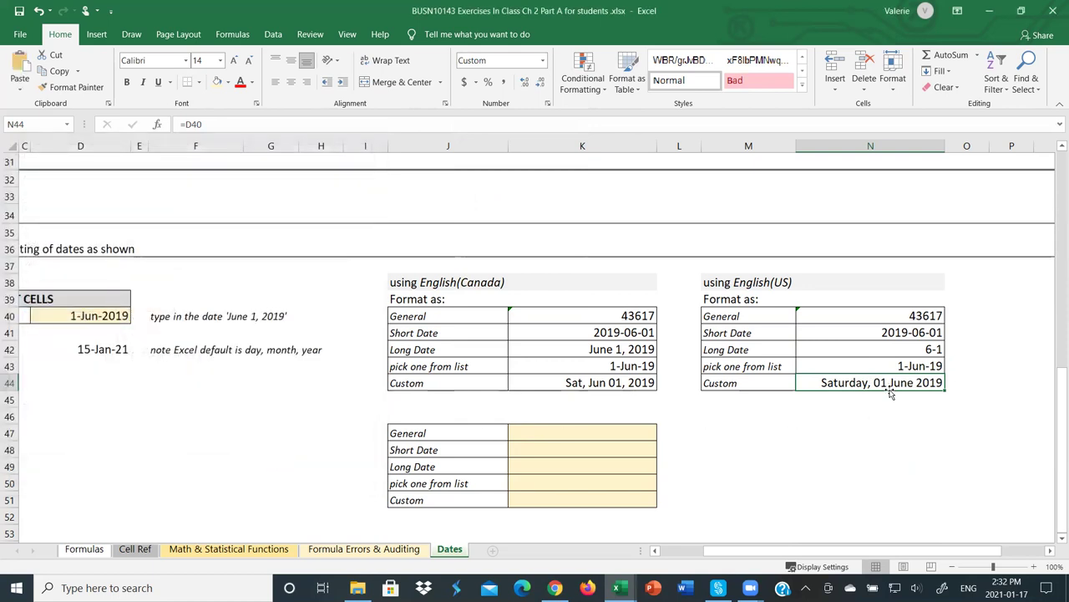
# - Enter =$D$40 in the General cell K47 as an absolute reference to the input date
pyautogui.click(620, 433)
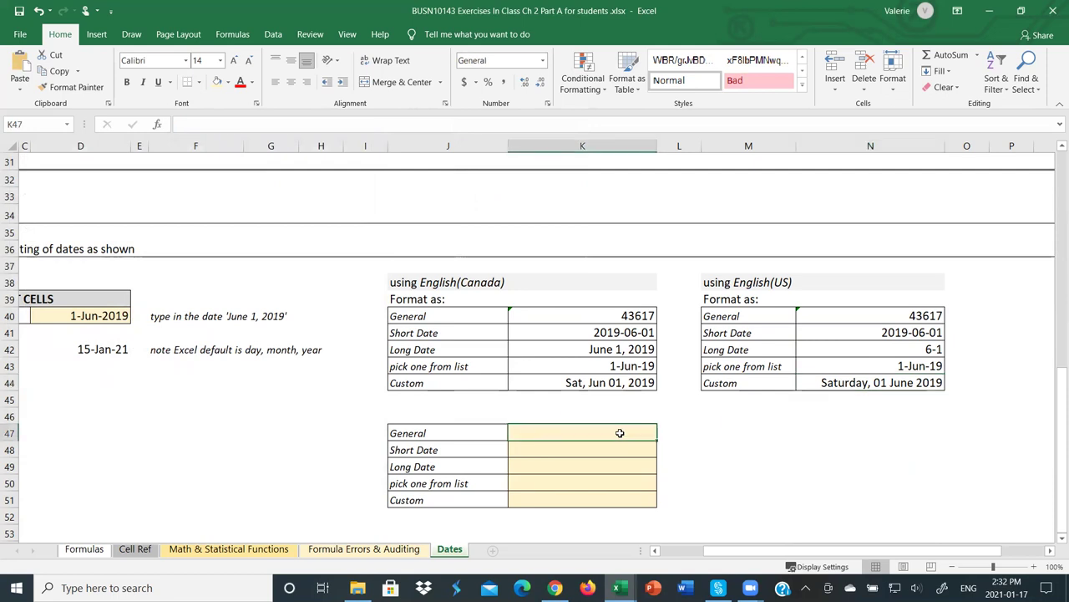
pyautogui.write('=')
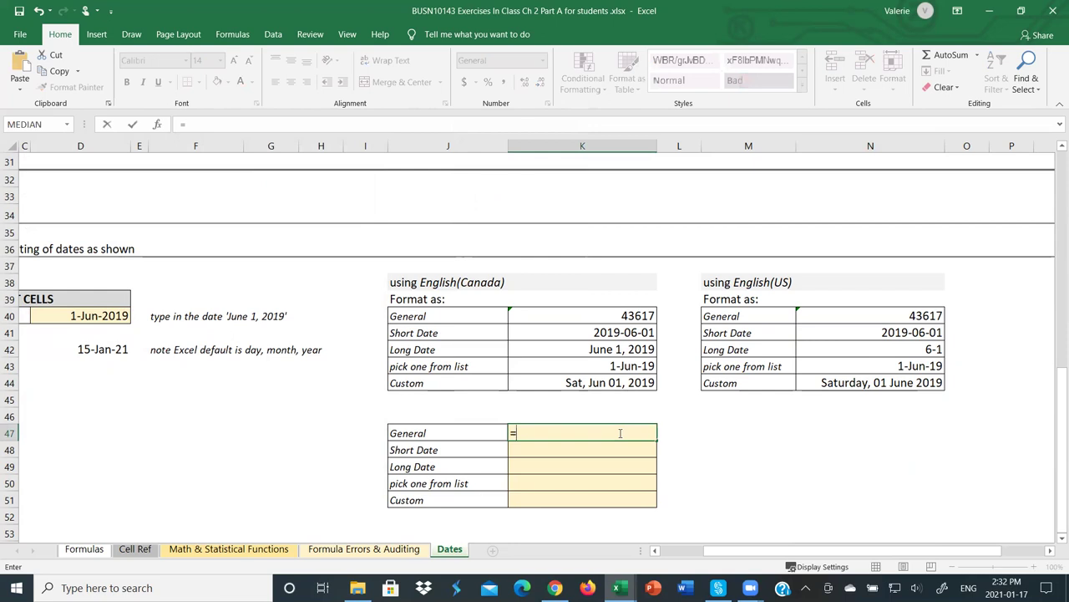
pyautogui.click(109, 316)
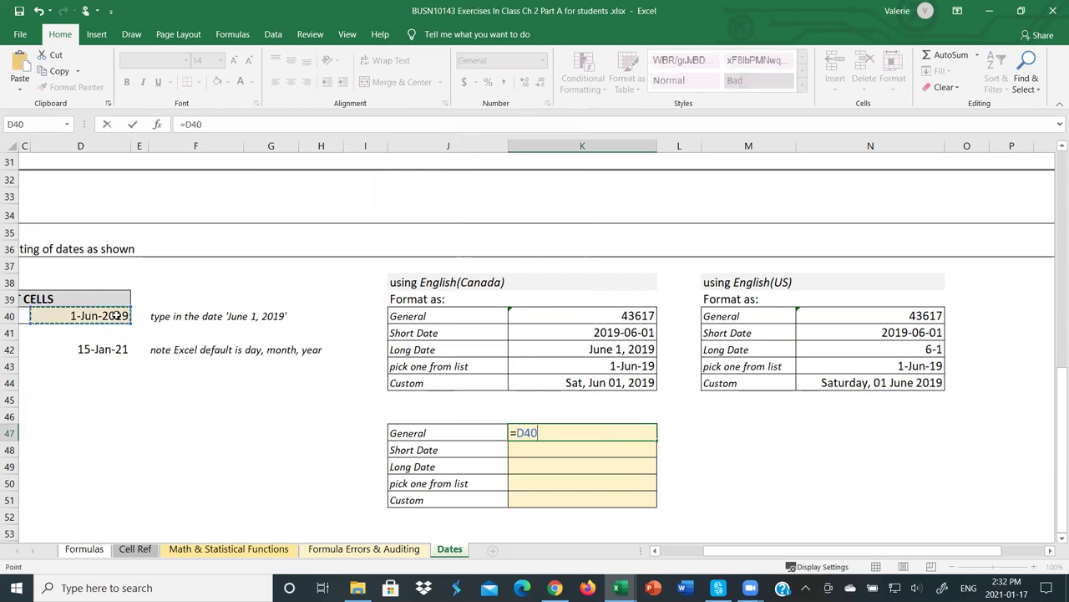
pyautogui.press('F4')
pyautogui.press('Return')
# - Fill the K47 formula down through the Custom row in K51
pyautogui.click(622, 435)
pyautogui.doubleClick(656, 441)
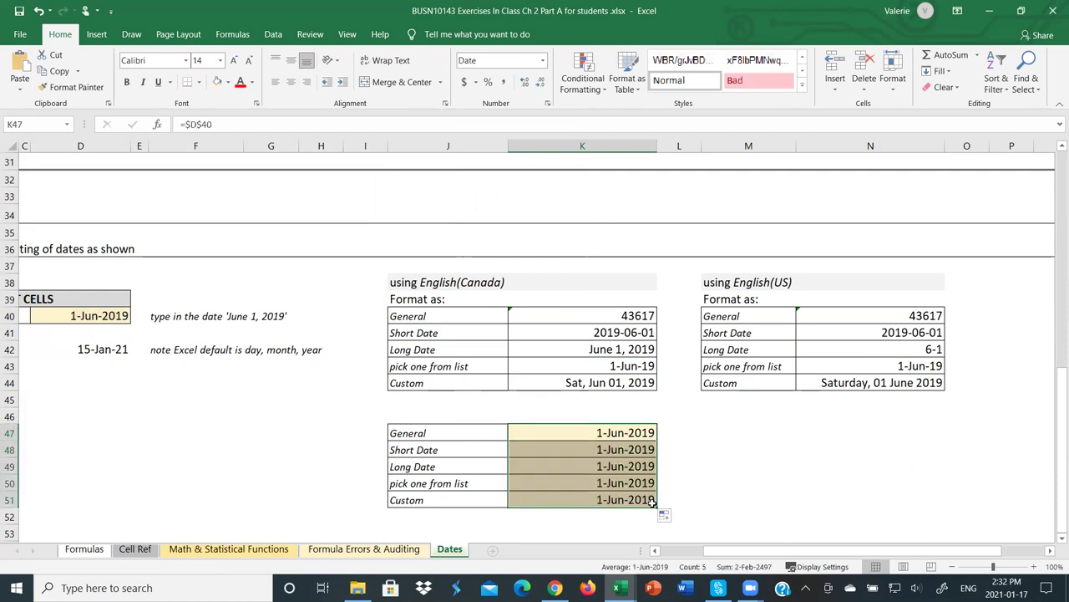
pyautogui.click(692, 483)
pyautogui.click(627, 435)
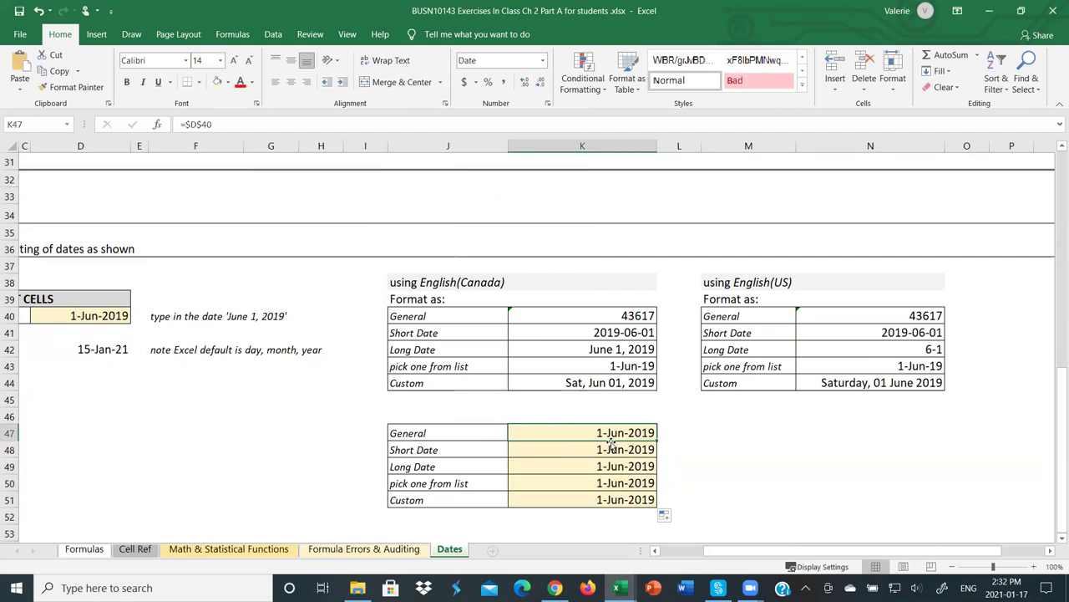
# - Format the linked date in K47 as General
pyautogui.click(543, 60)
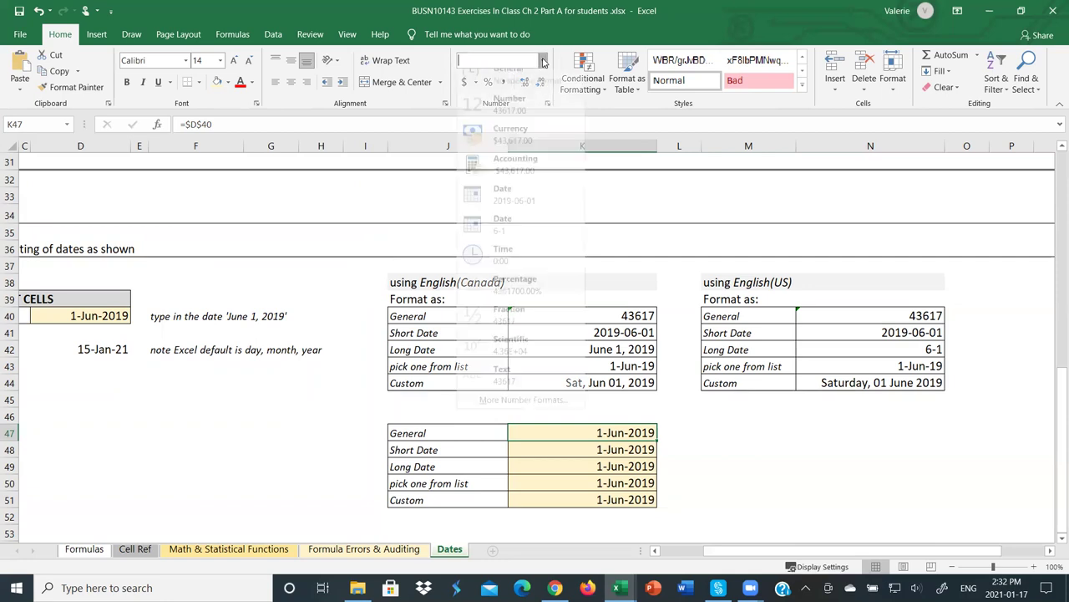
pyautogui.click(533, 89)
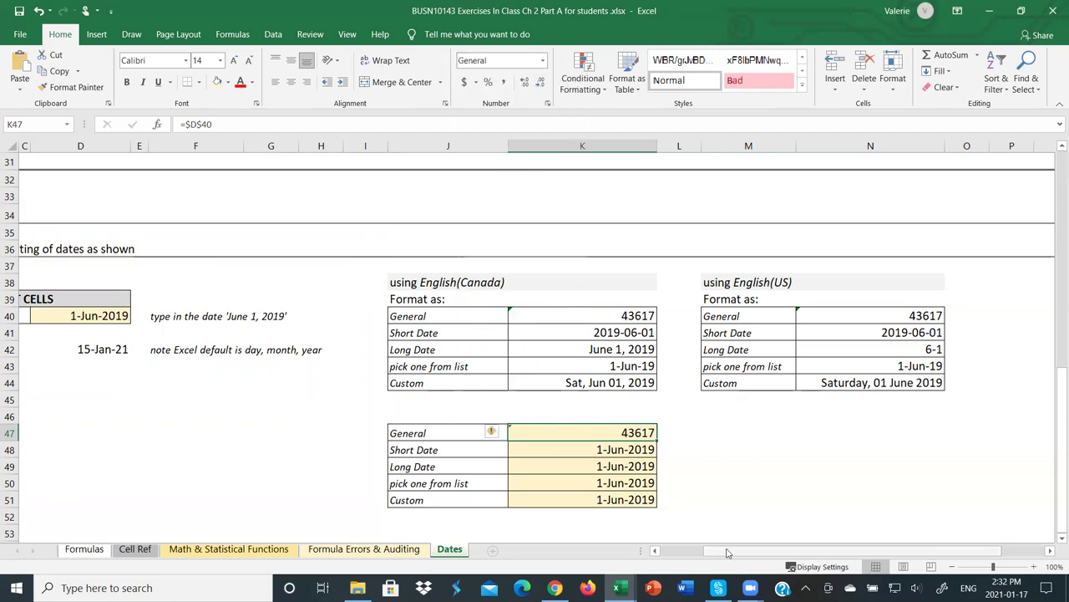
# - Try the English (Canada) year-month-day date format on K47, and return the cell to General
pyautogui.click(543, 60)
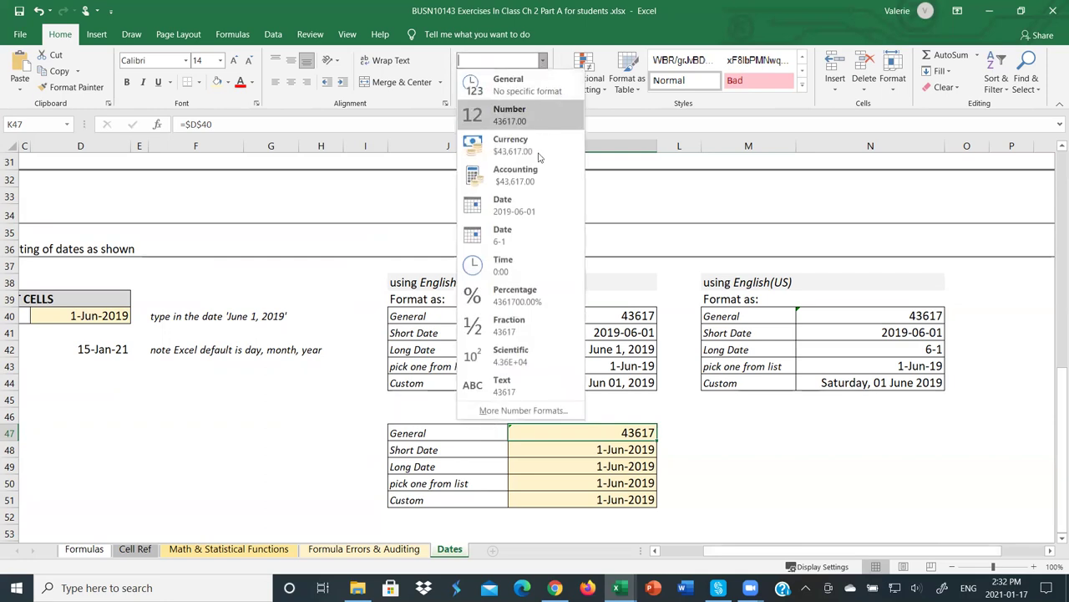
pyautogui.click(523, 410)
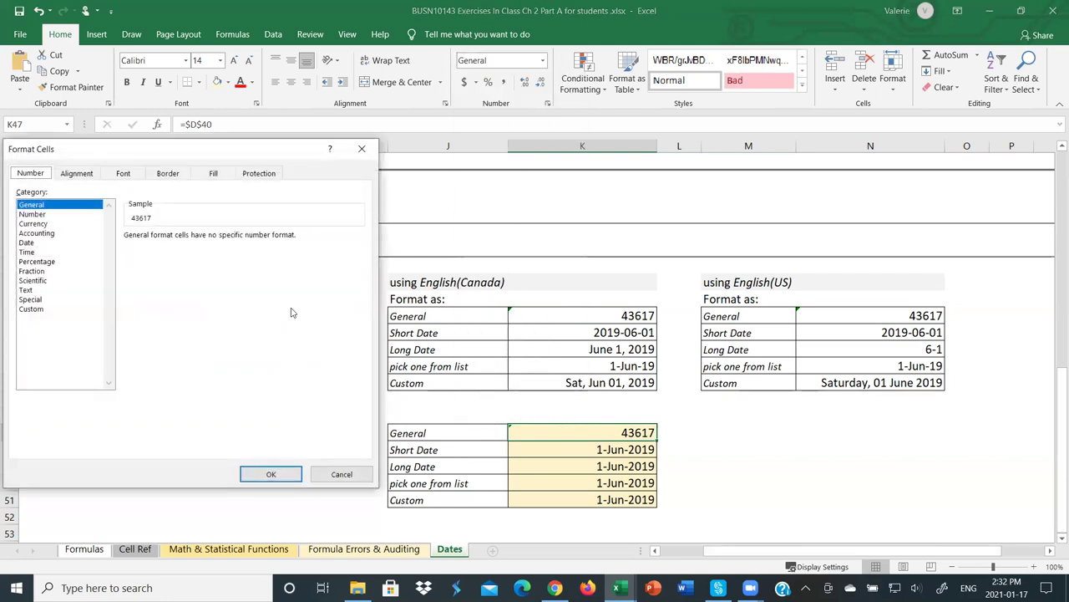
pyautogui.click(30, 243)
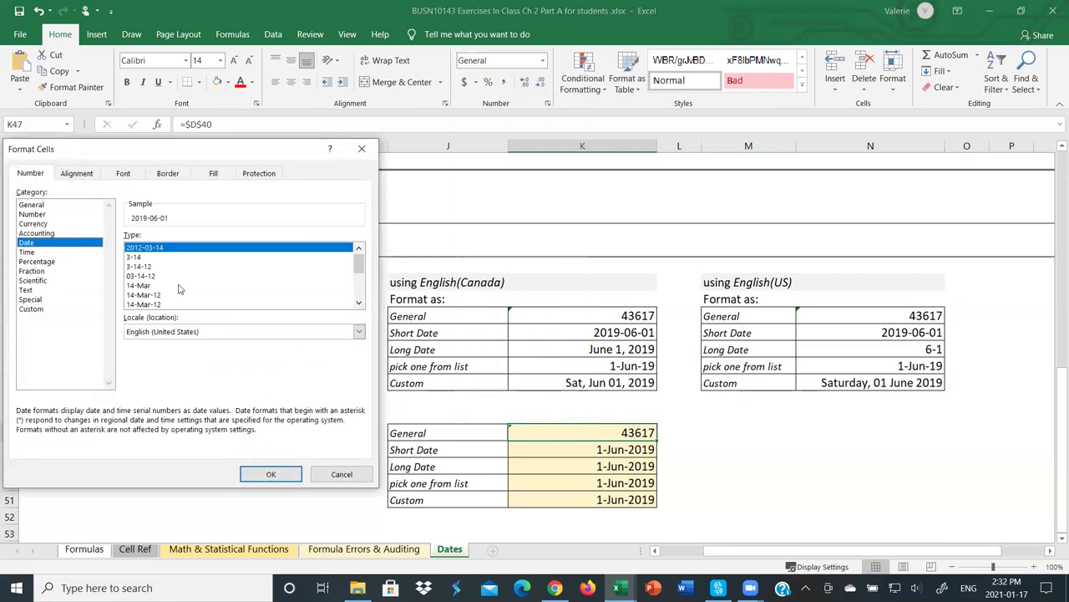
pyautogui.click(358, 332)
pyautogui.scroll(2, 243, 377)
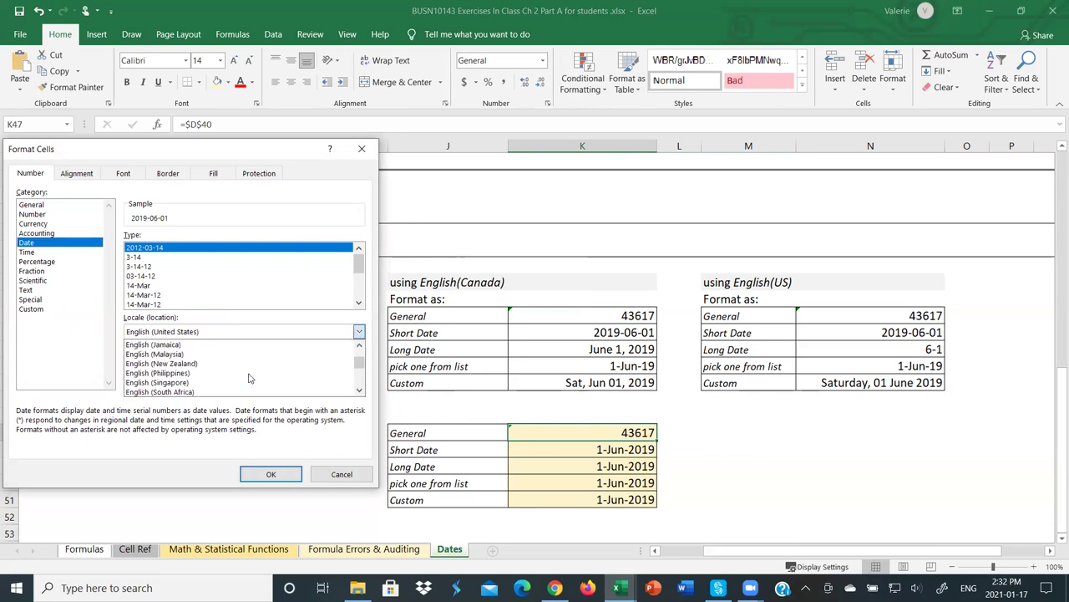
pyautogui.scroll(2, 170, 360)
pyautogui.click(170, 355)
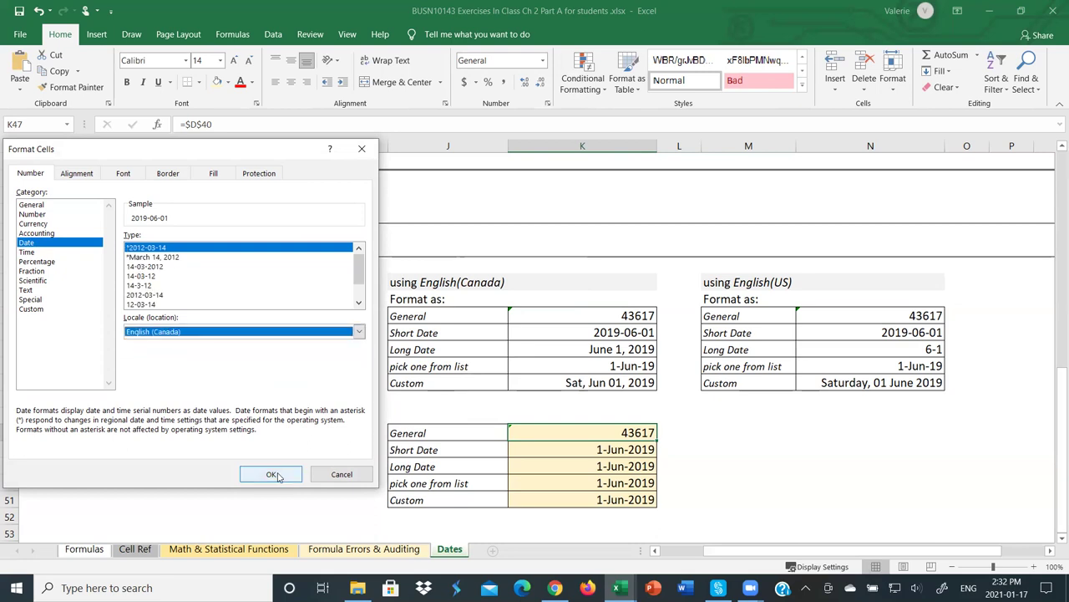
pyautogui.click(274, 475)
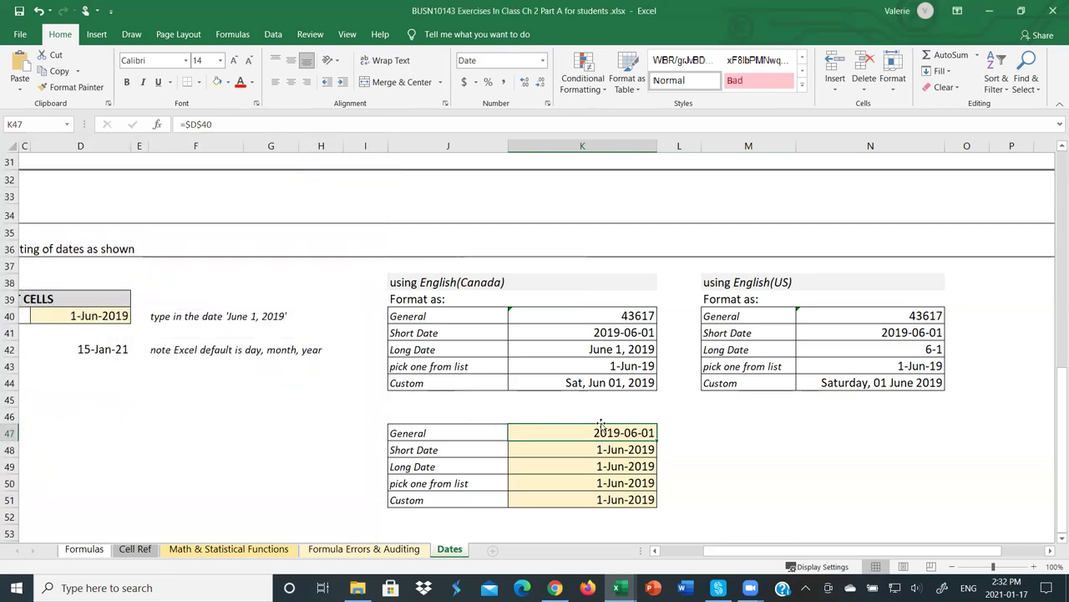
pyautogui.click(542, 60)
pyautogui.click(518, 95)
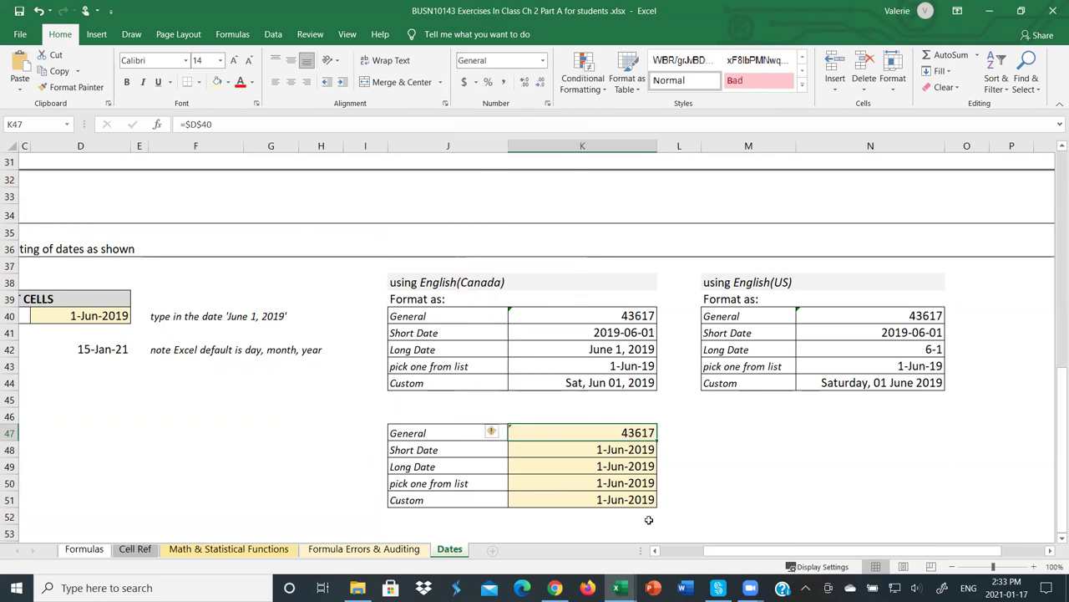
# - Format K48 as Short Date and K49 as Long Date
pyautogui.click(637, 449)
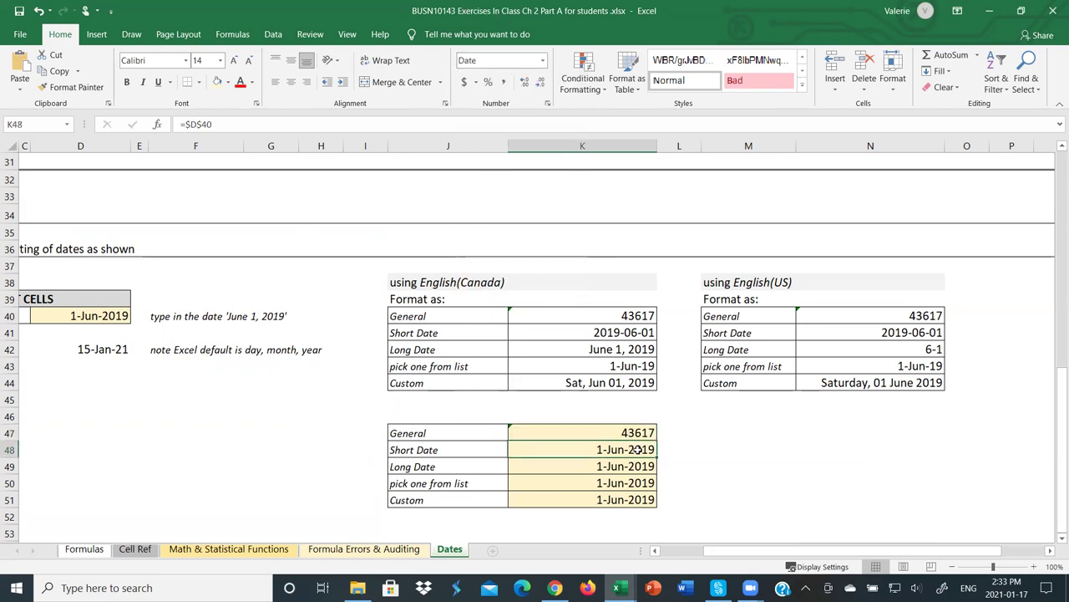
pyautogui.click(543, 61)
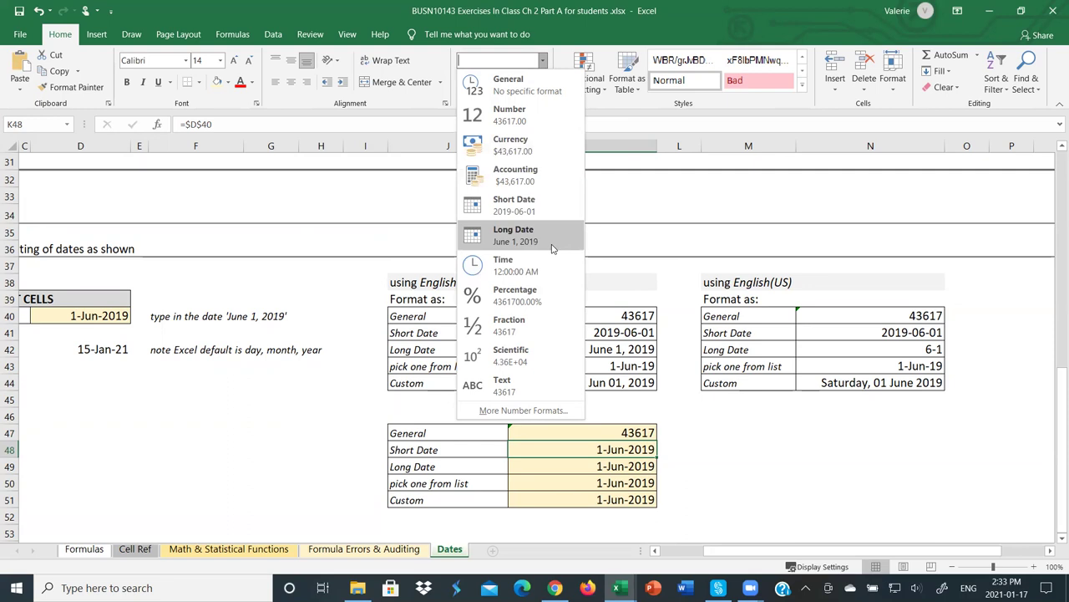
pyautogui.click(536, 212)
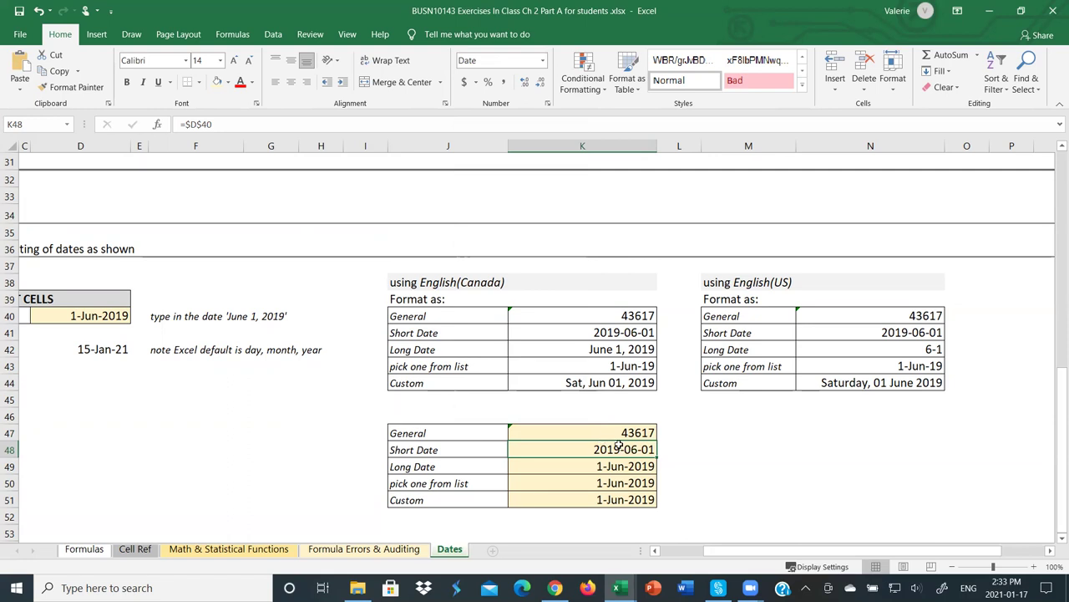
pyautogui.click(644, 468)
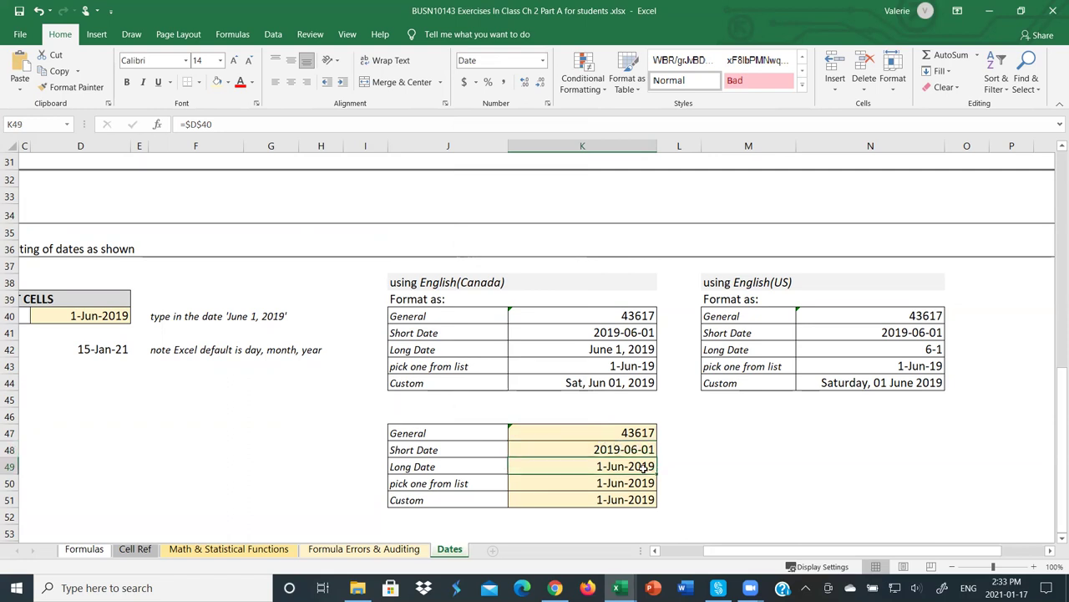
pyautogui.click(542, 60)
pyautogui.click(517, 237)
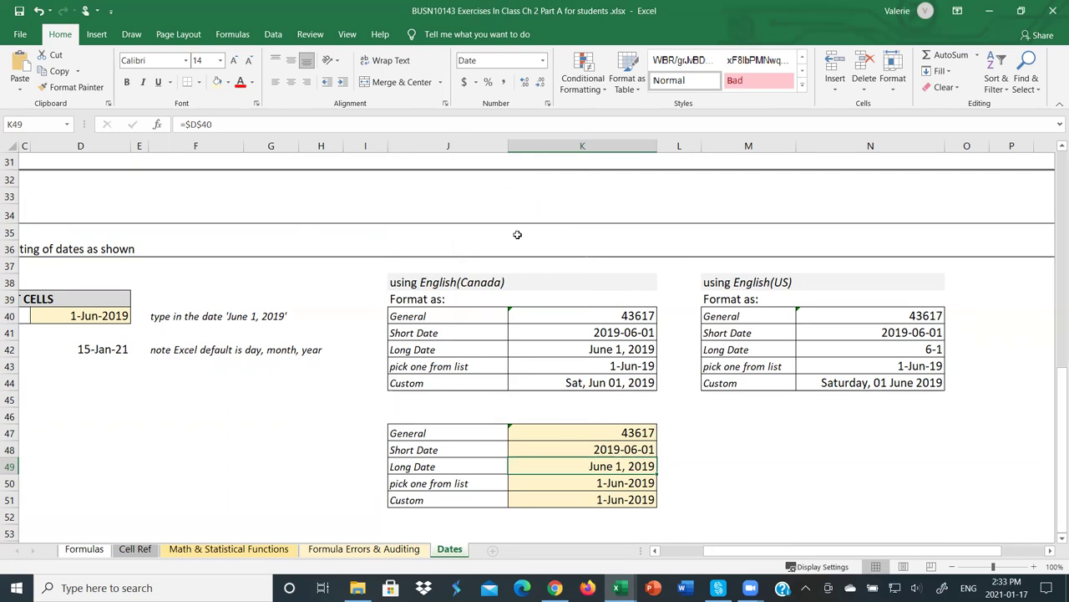
# - Format the pick-one-from-list cell K50 with the English (Canada) date type 14-Mar-12
pyautogui.click(641, 487)
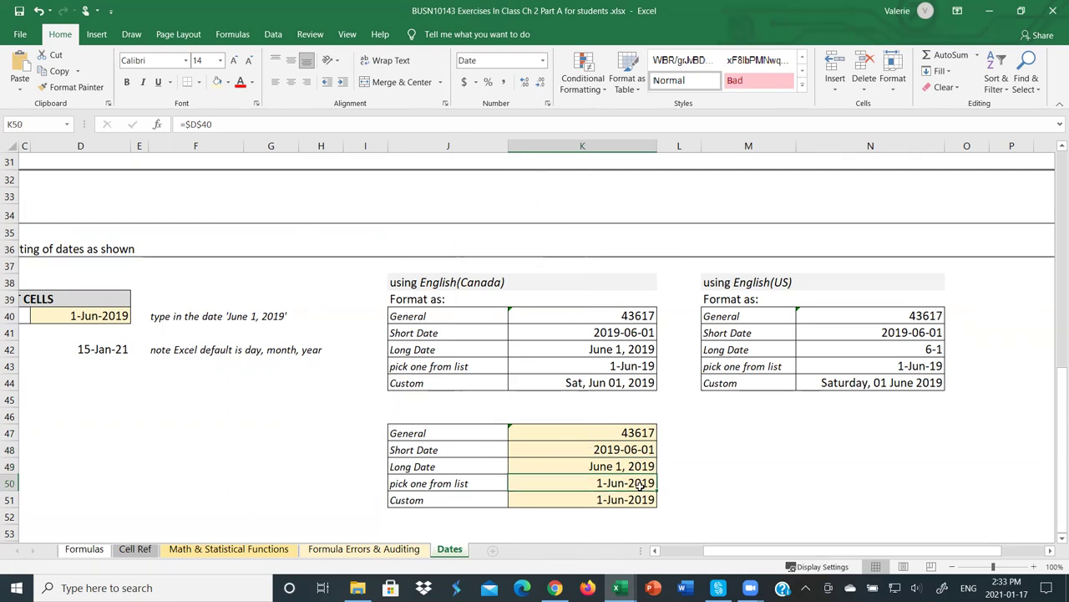
pyautogui.click(542, 64)
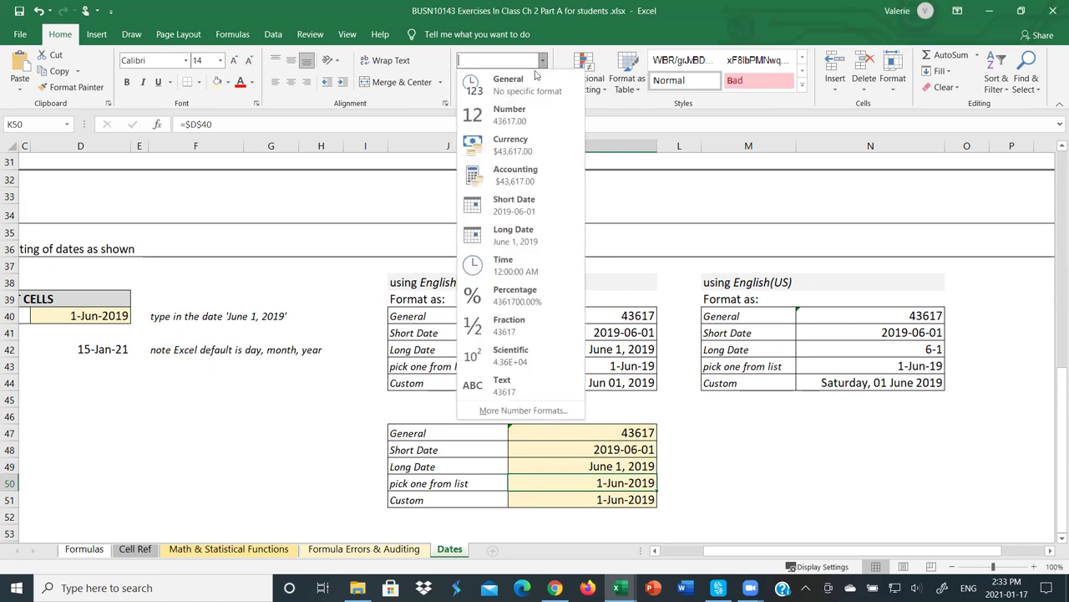
pyautogui.click(525, 410)
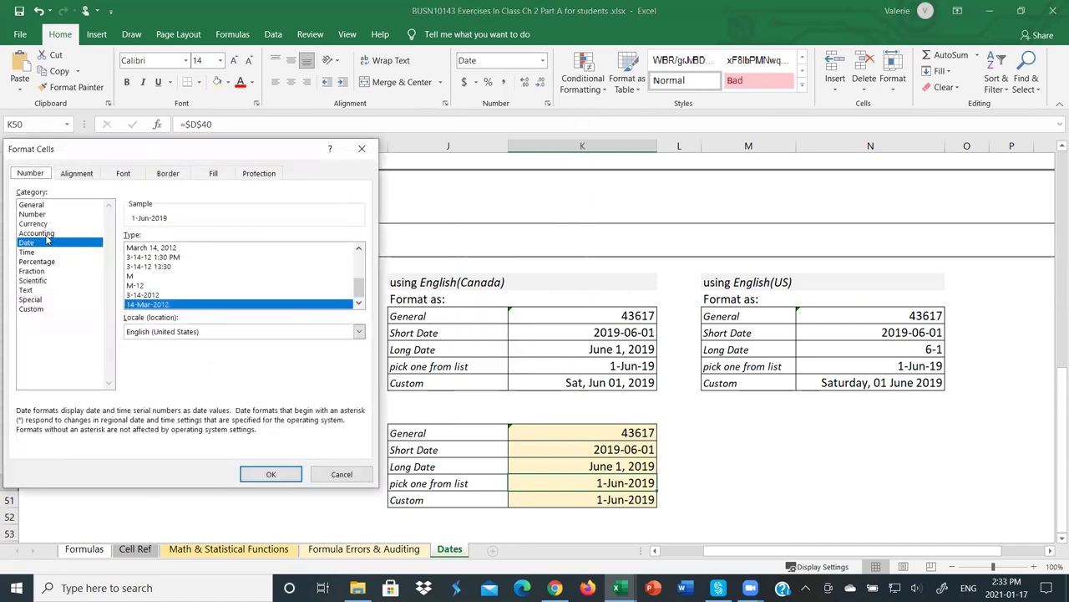
pyautogui.click(146, 286)
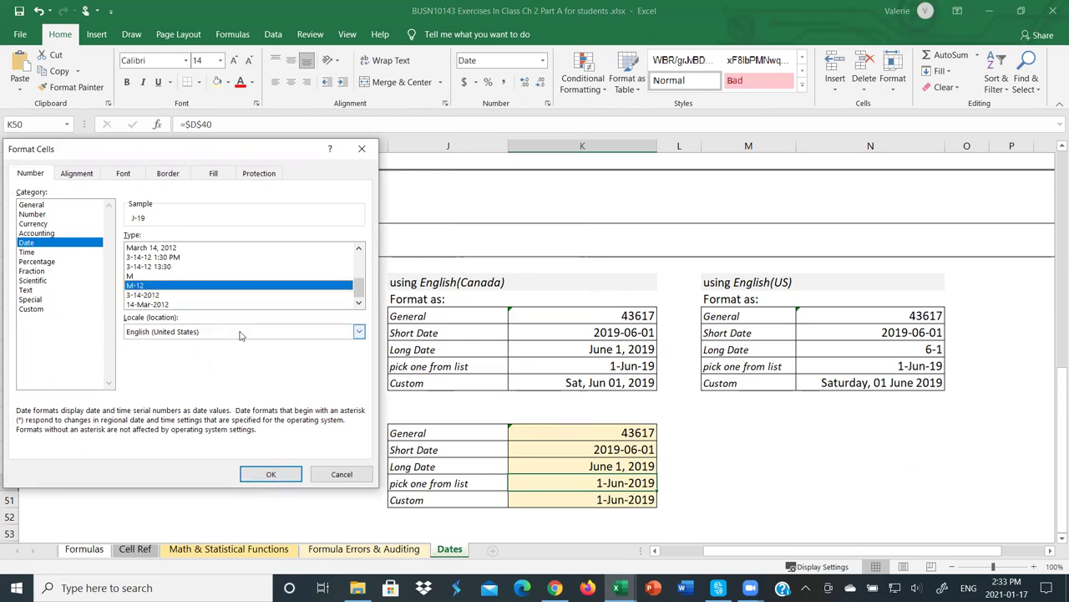
pyautogui.click(358, 332)
pyautogui.scroll(1, 251, 371)
pyautogui.scroll(3, 250, 376)
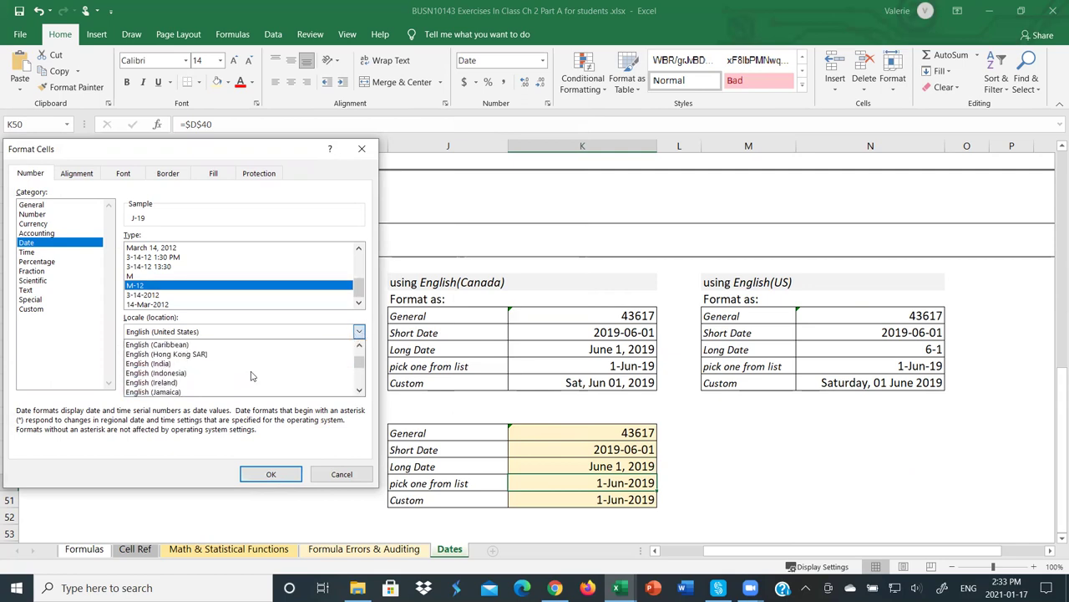
pyautogui.click(237, 363)
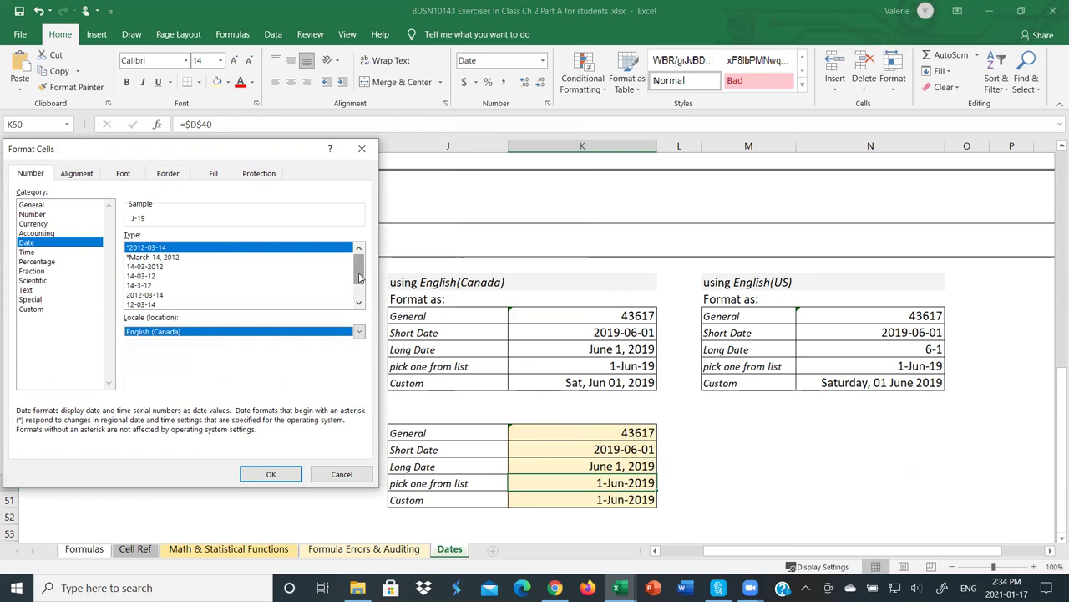
pyautogui.scroll(-1, 357, 278)
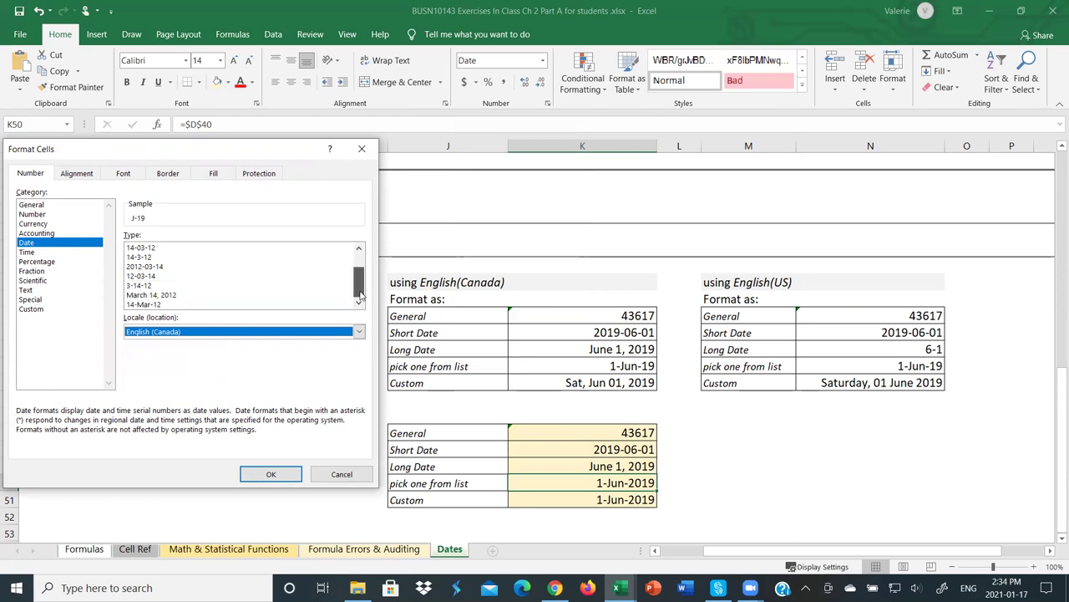
pyautogui.click(144, 305)
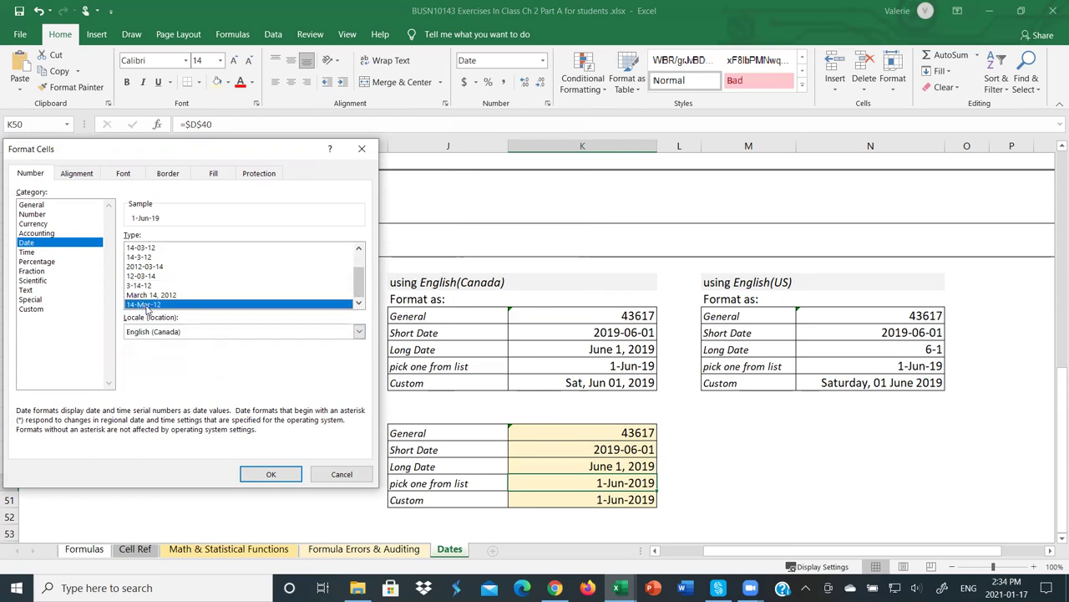
pyautogui.click(276, 475)
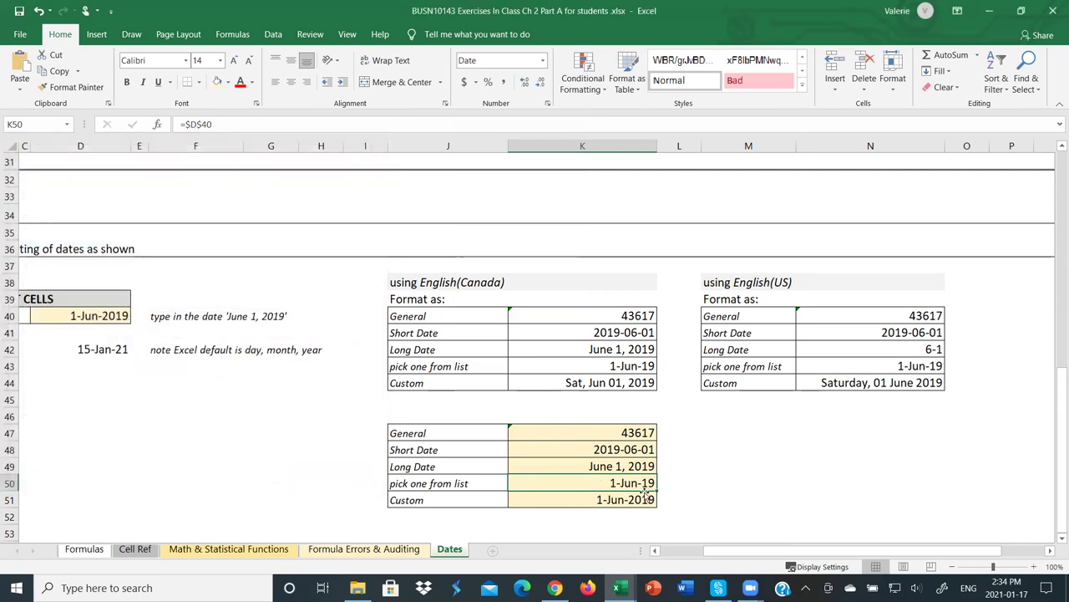
# - Replace the number format of the Custom cell K51 with the custom code dddd mmmm d, yyyy
pyautogui.click(645, 502)
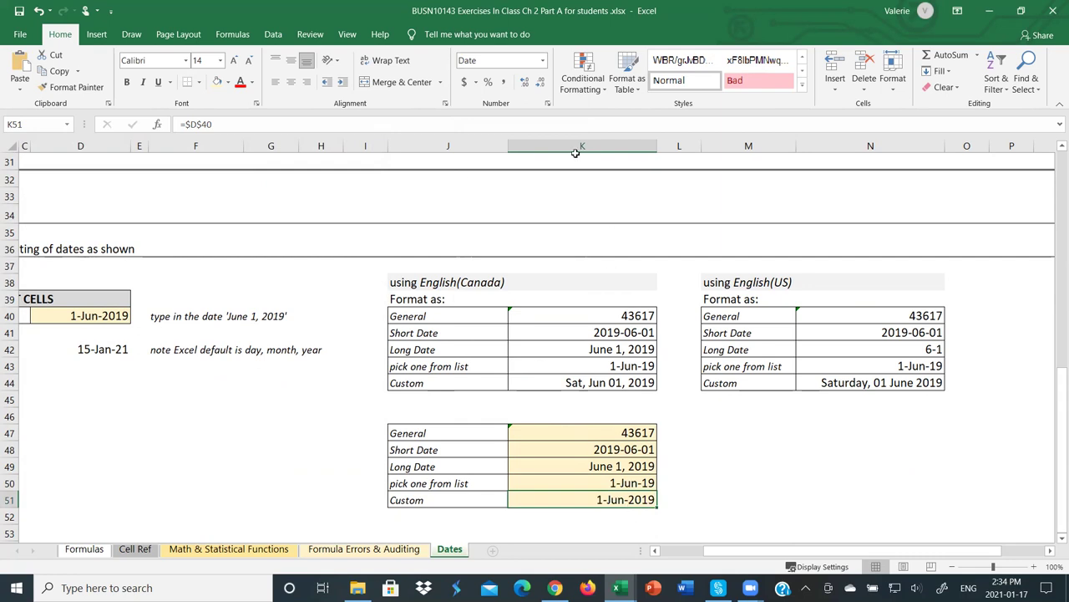
pyautogui.click(542, 61)
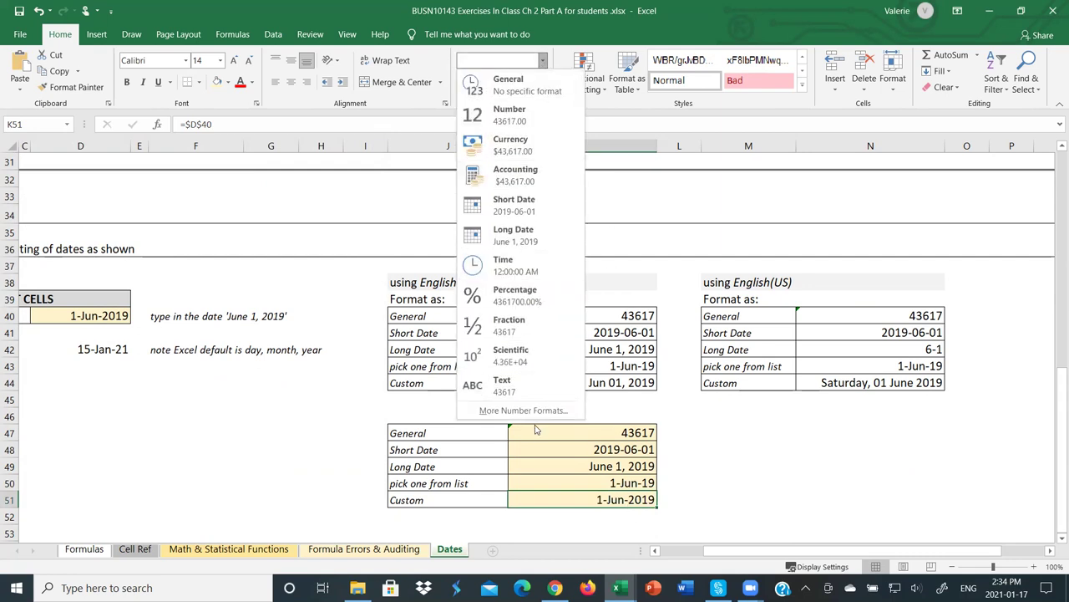
pyautogui.click(537, 412)
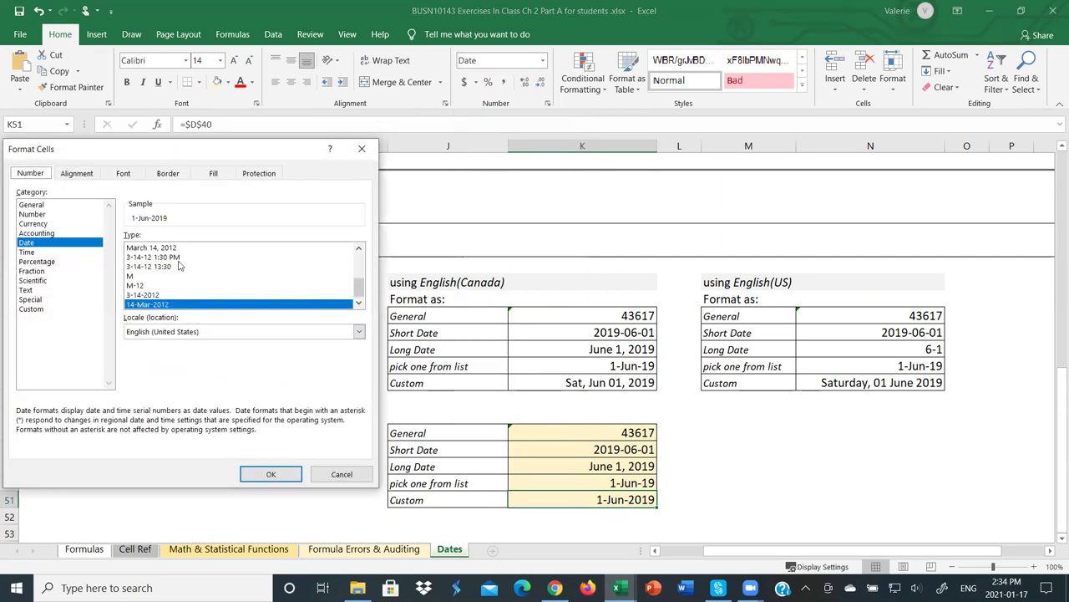
pyautogui.click(31, 309)
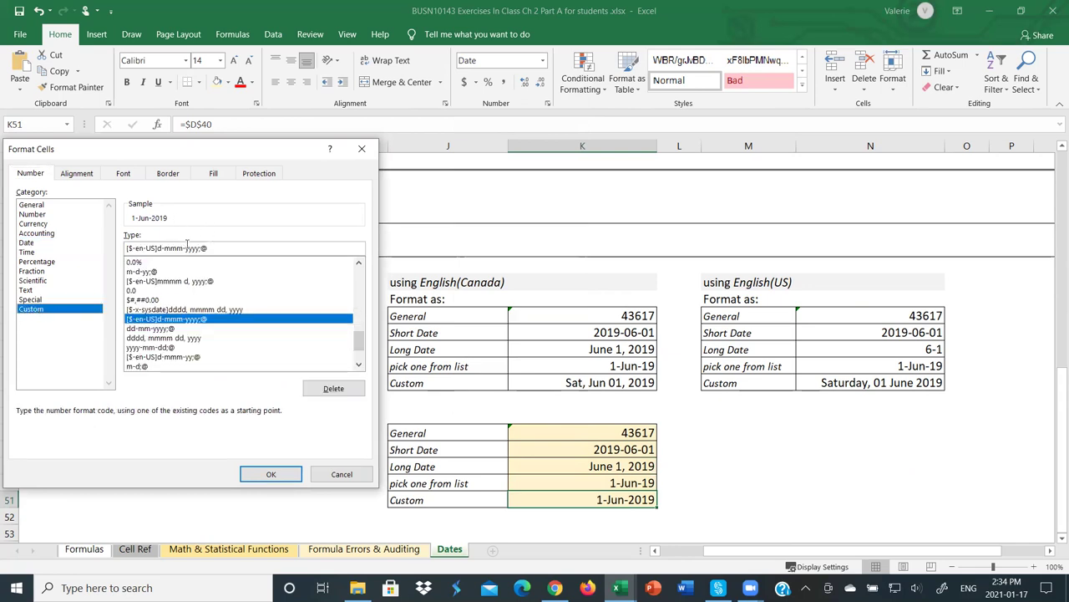
pyautogui.moveTo(219, 249); pyautogui.dragTo(122, 249)
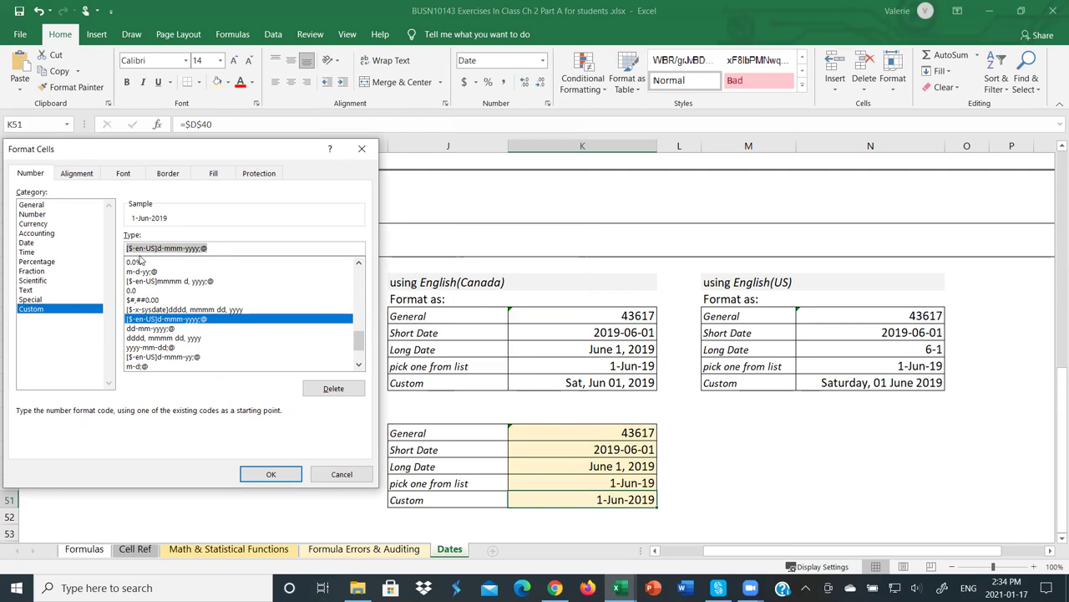
pyautogui.moveTo(358, 343); pyautogui.dragTo(362, 293)
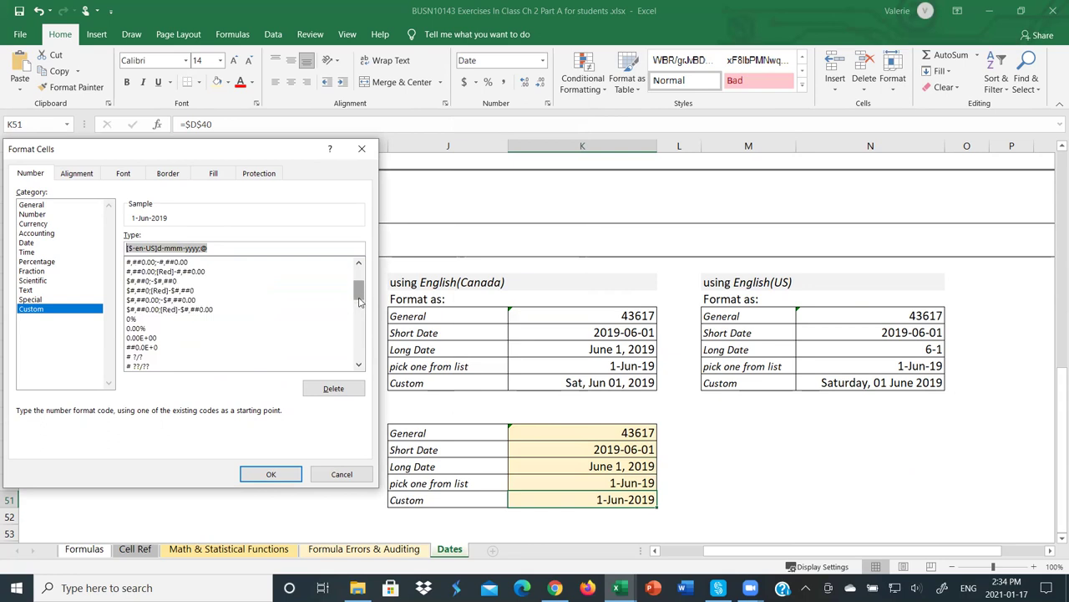
pyautogui.press('BackSpace')
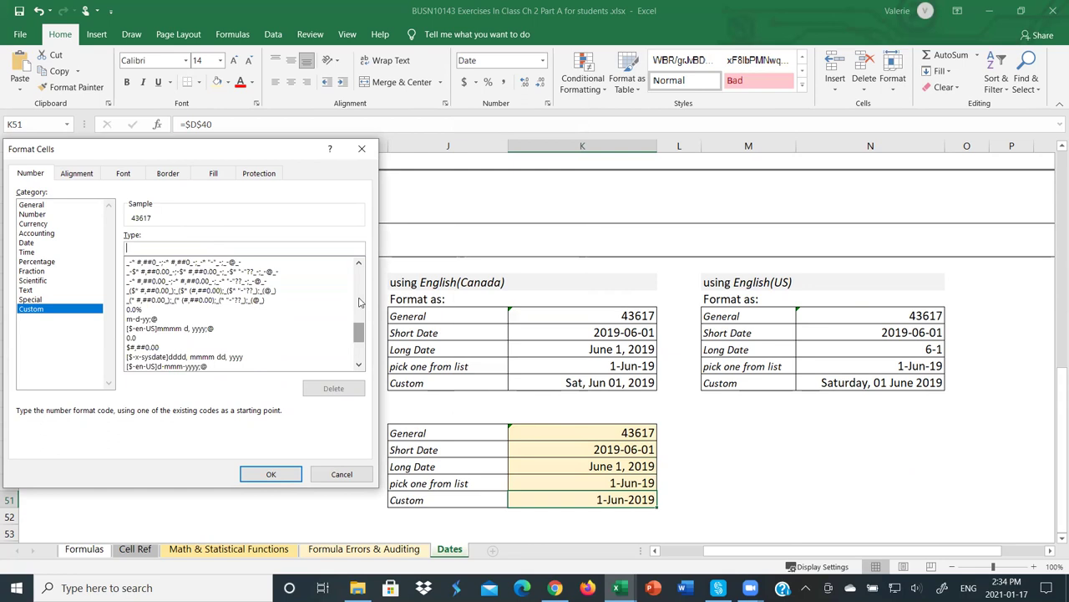
pyautogui.write('dddd dd')
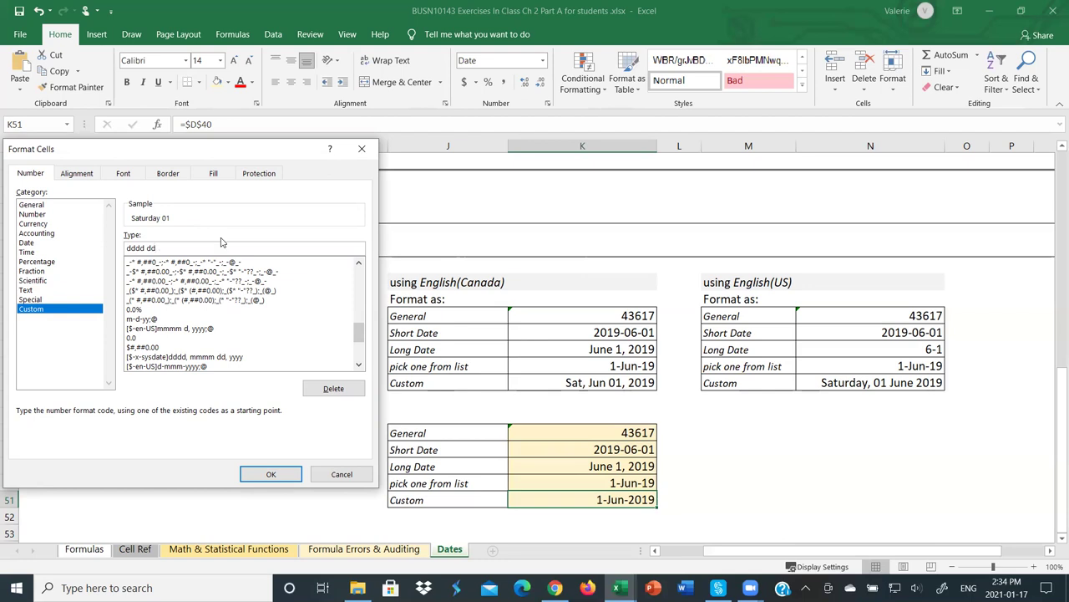
pyautogui.press('BackSpace')
pyautogui.write('mmm')
pyautogui.write('m, yyyy')
pyautogui.press('BackSpace')
pyautogui.press('BackSpace')
pyautogui.press('Delete')
pyautogui.write('d')
pyautogui.click(281, 474)
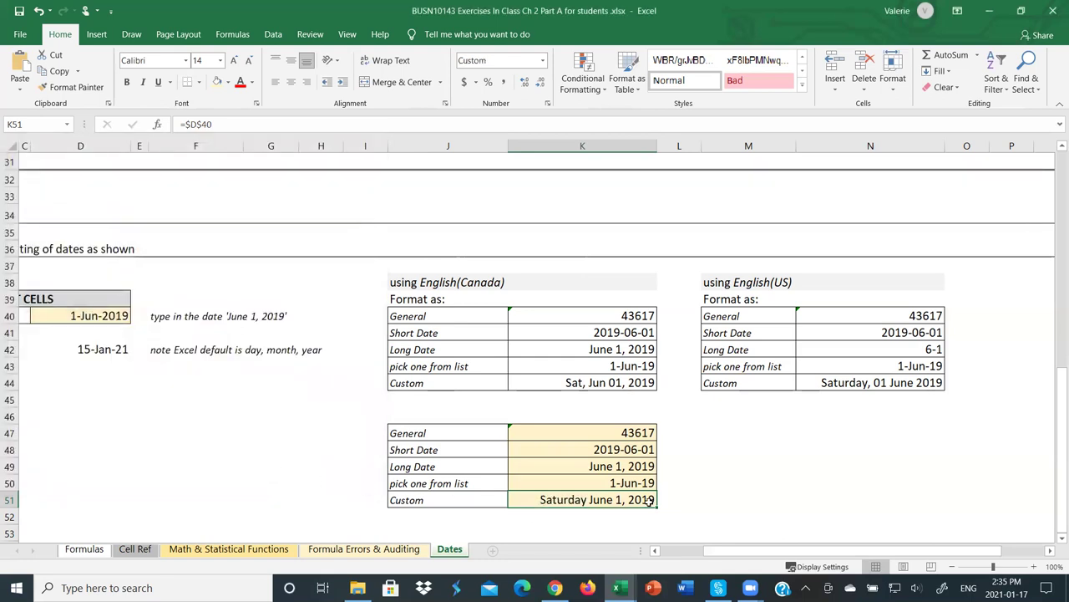
# - Try June 22, 2019 as the input date in D40, and undo the entry
pyautogui.click(110, 316)
pyautogui.write('june')
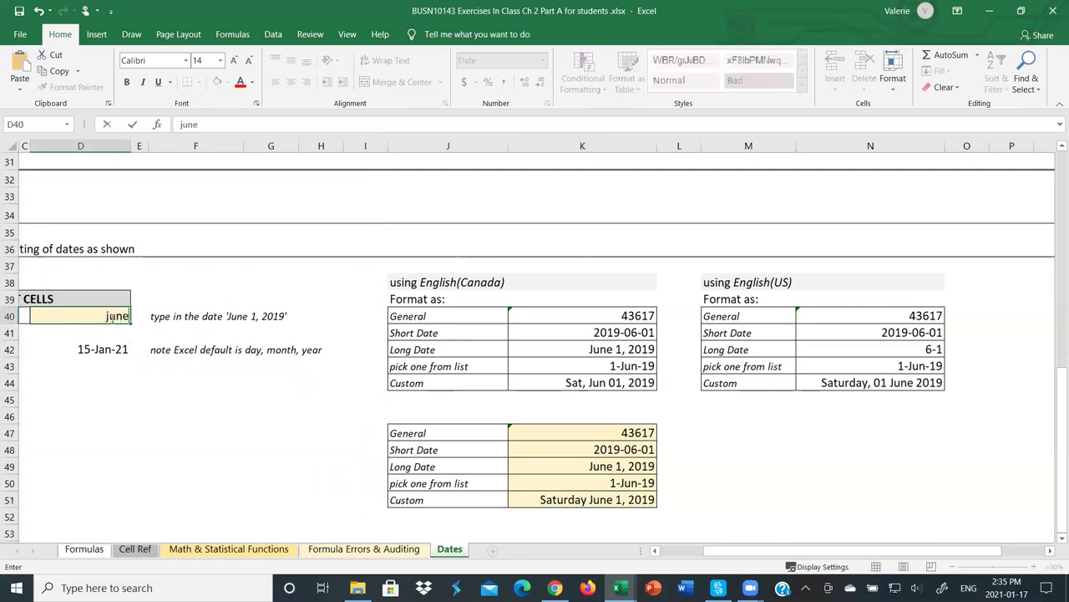
pyautogui.write(' 22, 2019')
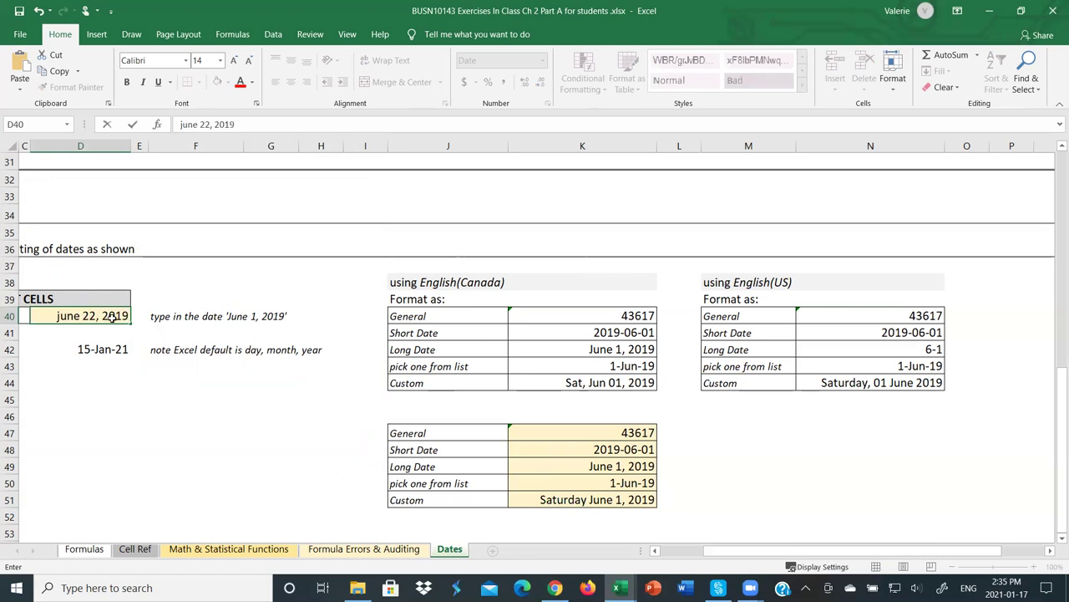
pyautogui.press('Return')
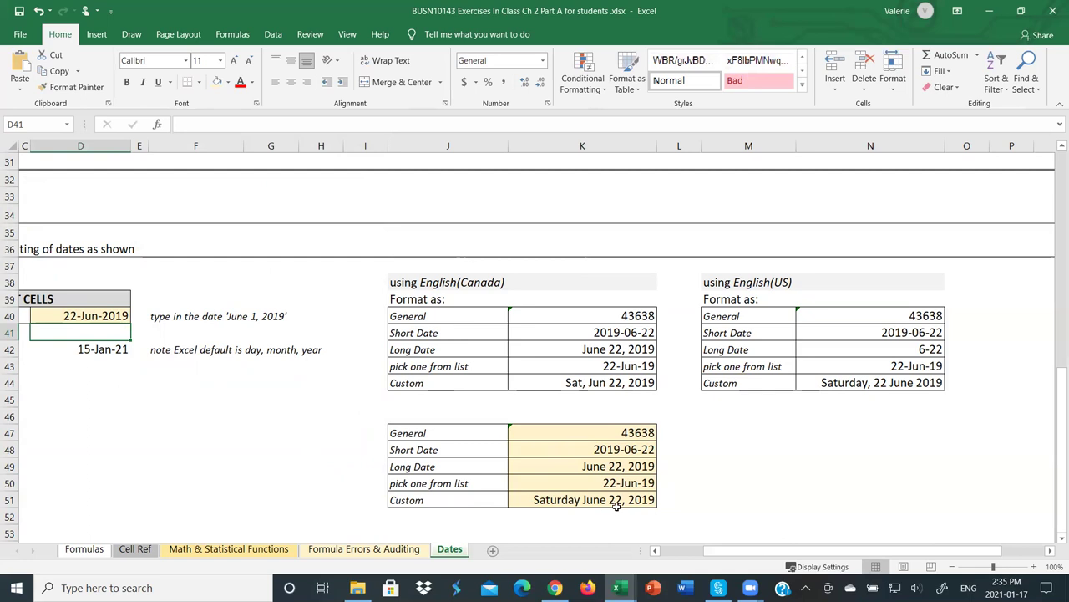
pyautogui.click(38, 11)
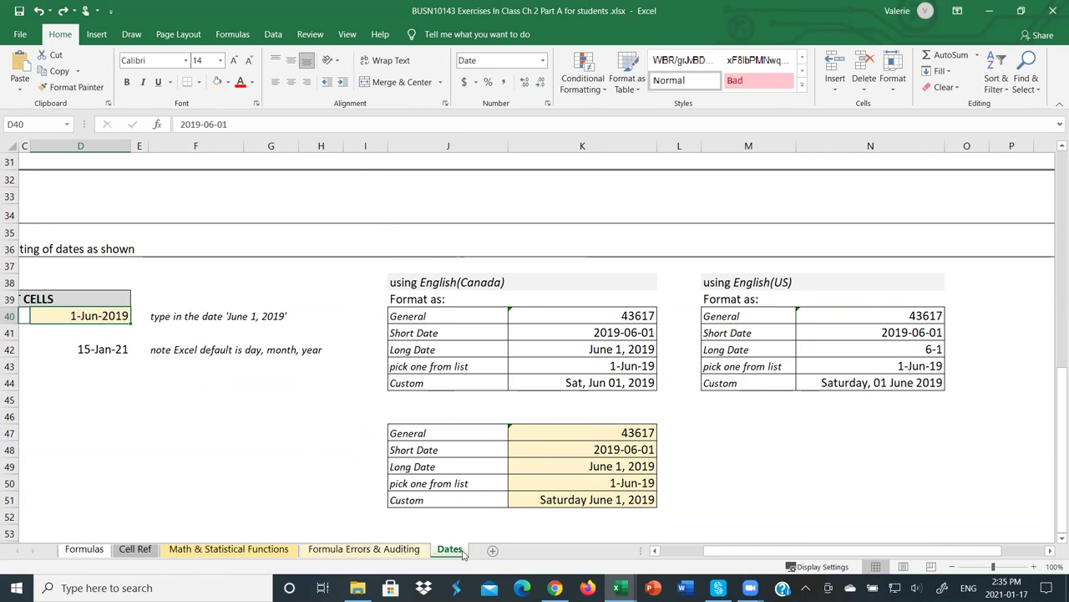
pyautogui.scroll(8, 299, 400)
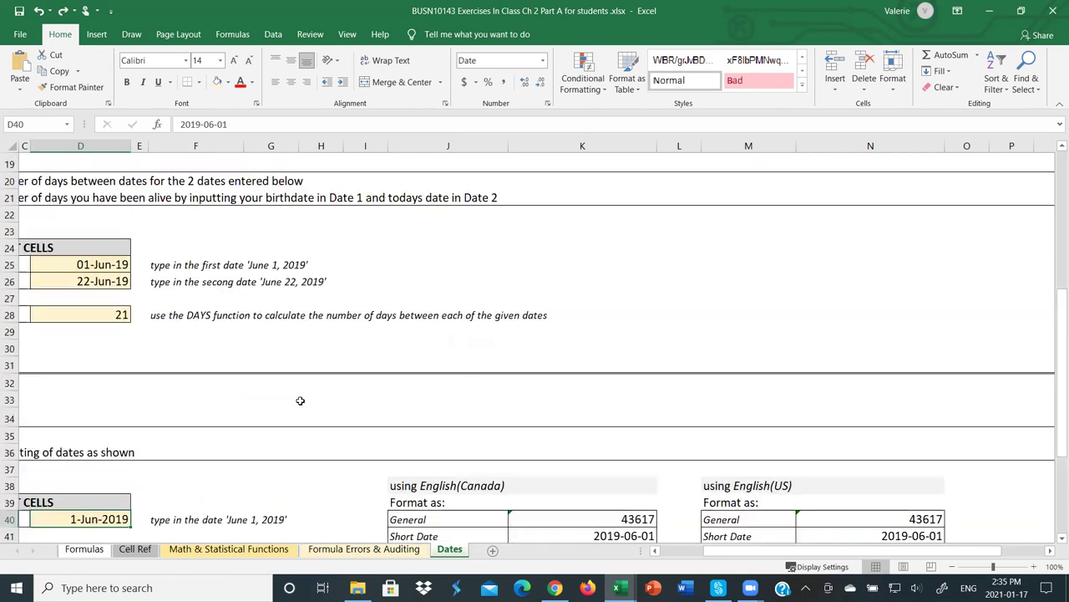
pyautogui.scroll(2, 299, 400)
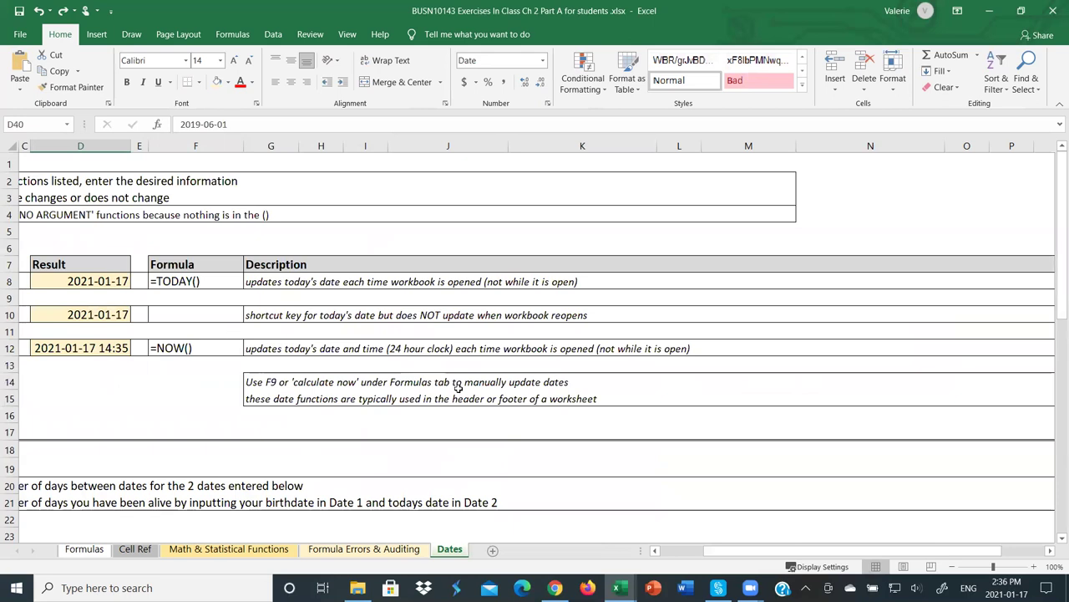